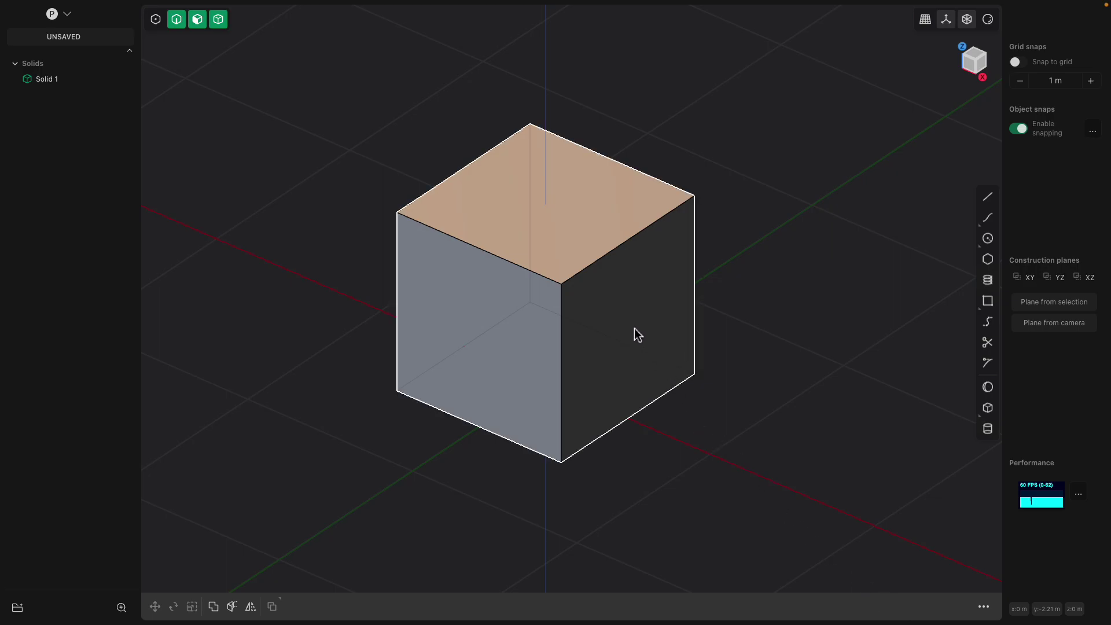
# - Draft the cube's side face by about 36.7 degrees, using the top face as the reference plane
pyautogui.click(635, 332)
pyautogui.click(593, 228)
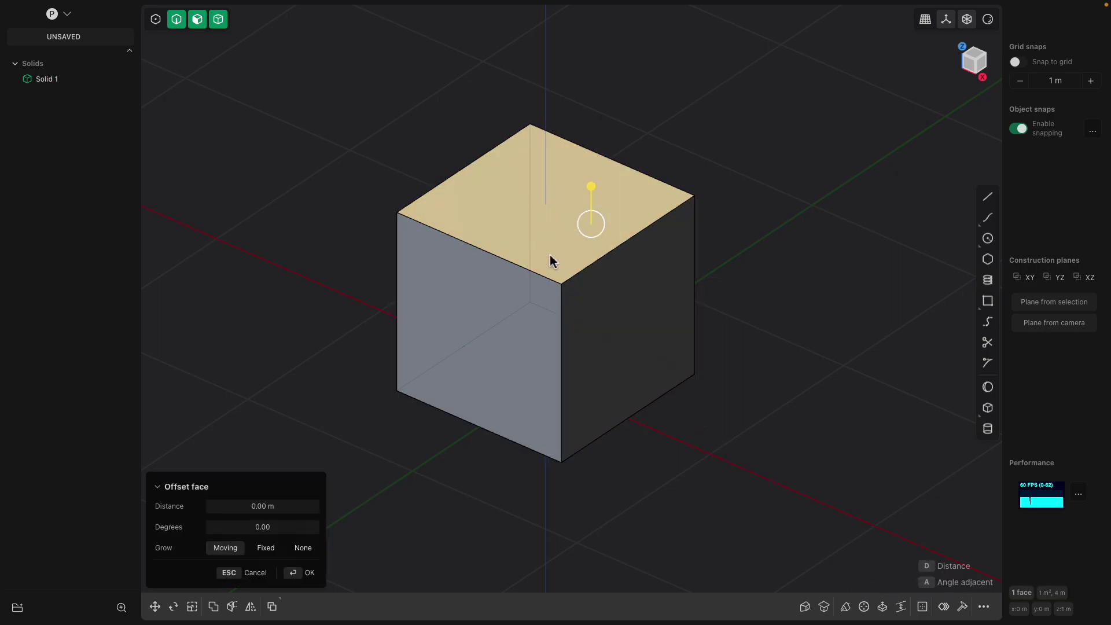
pyautogui.click(806, 607)
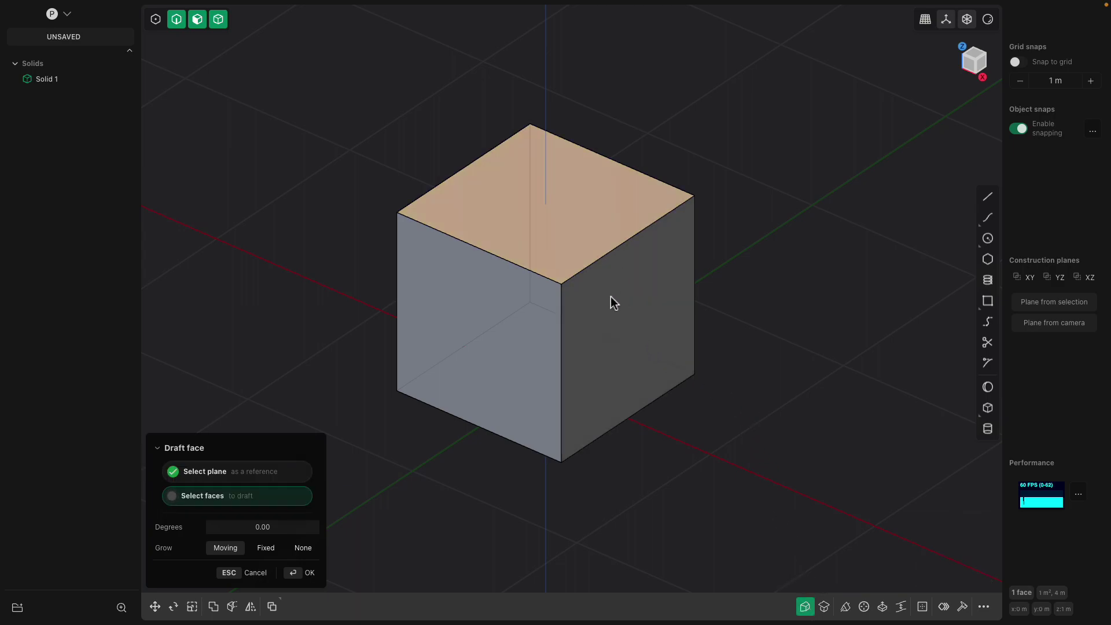
pyautogui.click(638, 337)
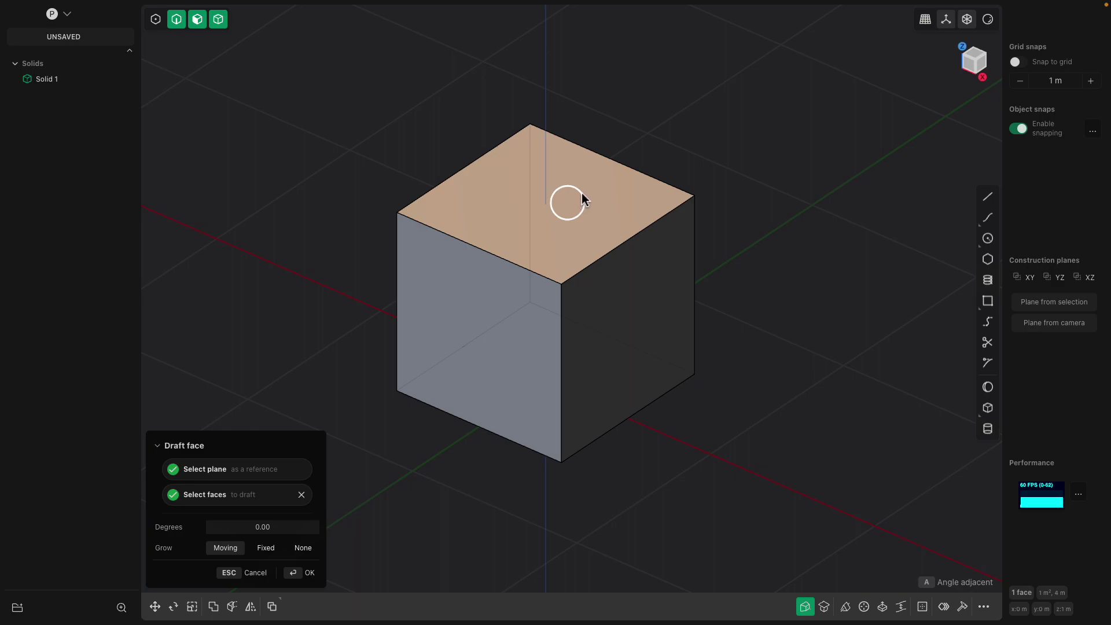
pyautogui.moveTo(581, 192); pyautogui.dragTo(575, 182)
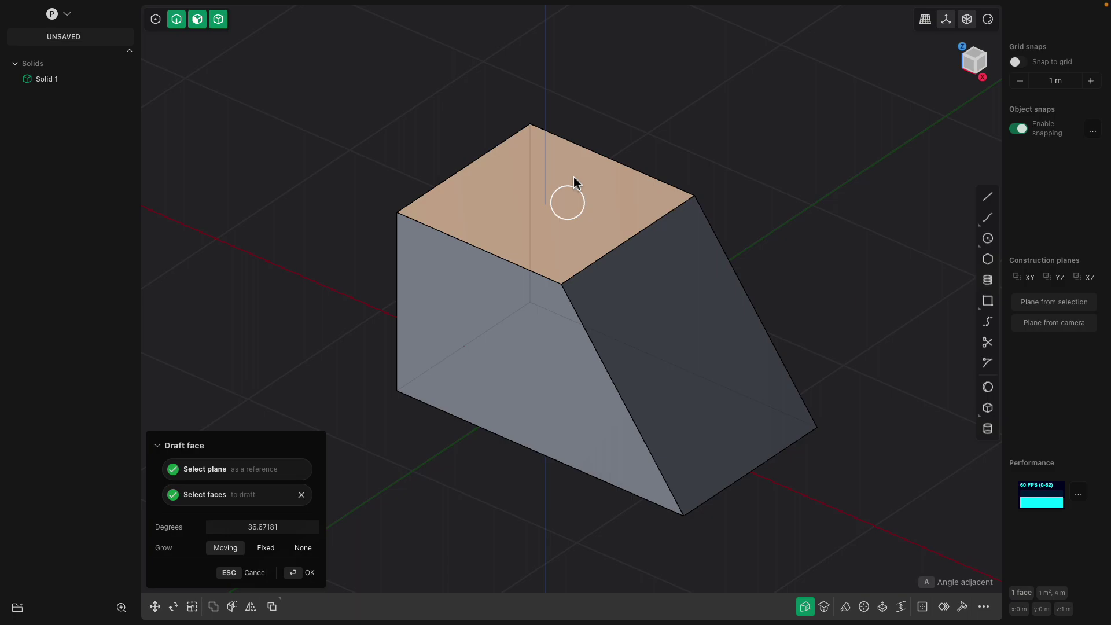
pyautogui.moveTo(576, 285)
pyautogui.mouseDown(button='middle')
pyautogui.moveTo(561, 266)
pyautogui.moveTo(561, 282)
pyautogui.mouseUp(button='middle')
pyautogui.press('Return')
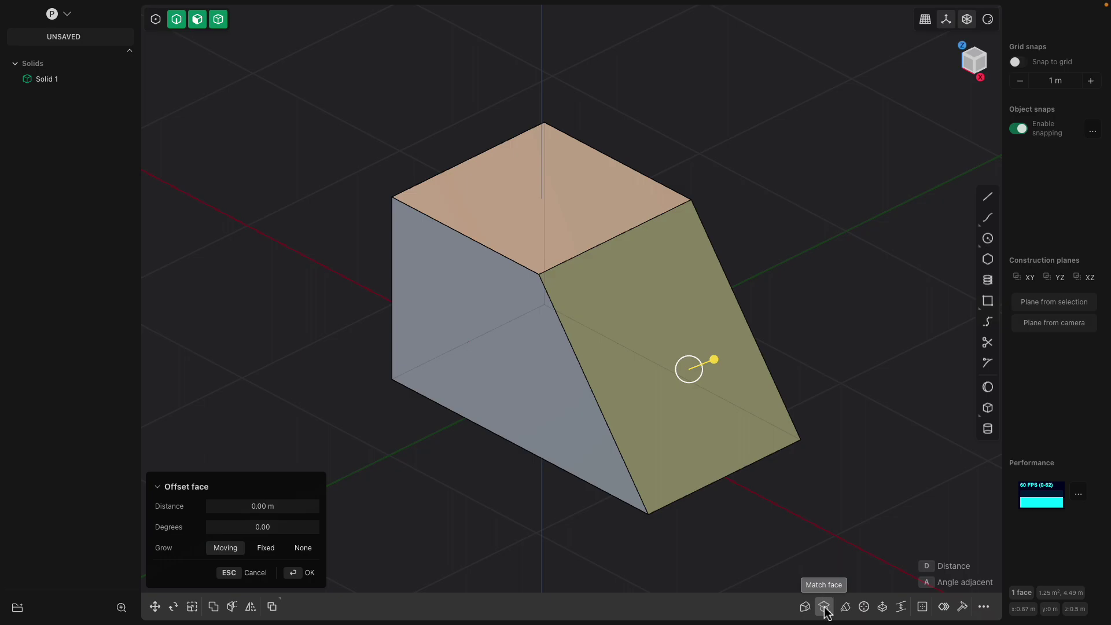
# - Switch to Safari and look through the Plasticity Match Face video to examine how a box face is matched to curved surfaces
pyautogui.moveTo(751, 414); pyautogui.dragTo(761, 424, button='middle')
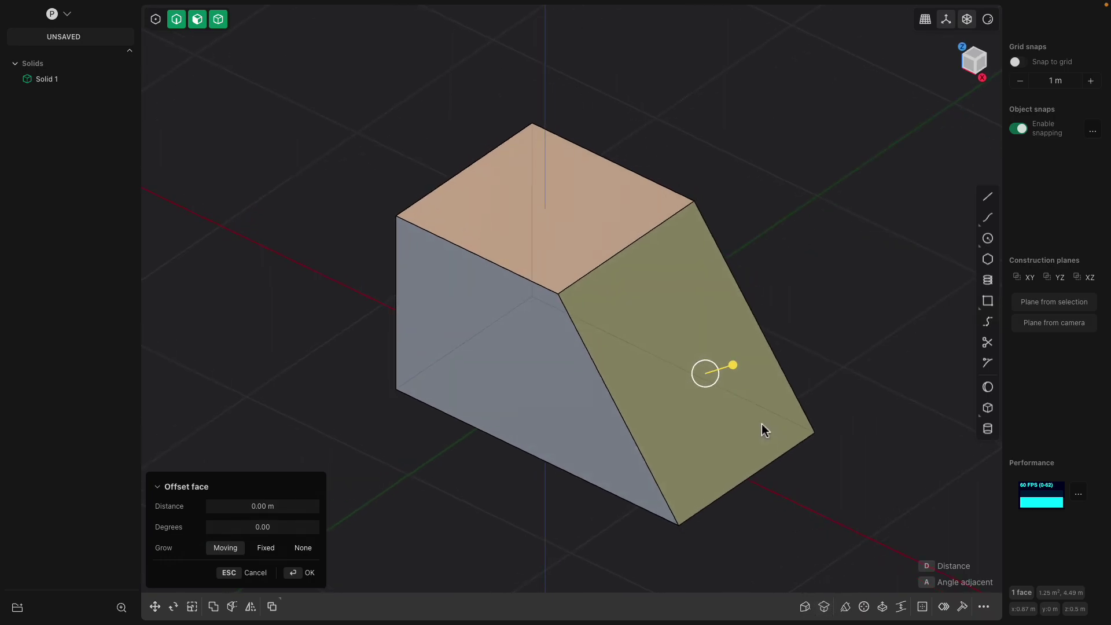
pyautogui.hotkey('ctrl', 'Left')
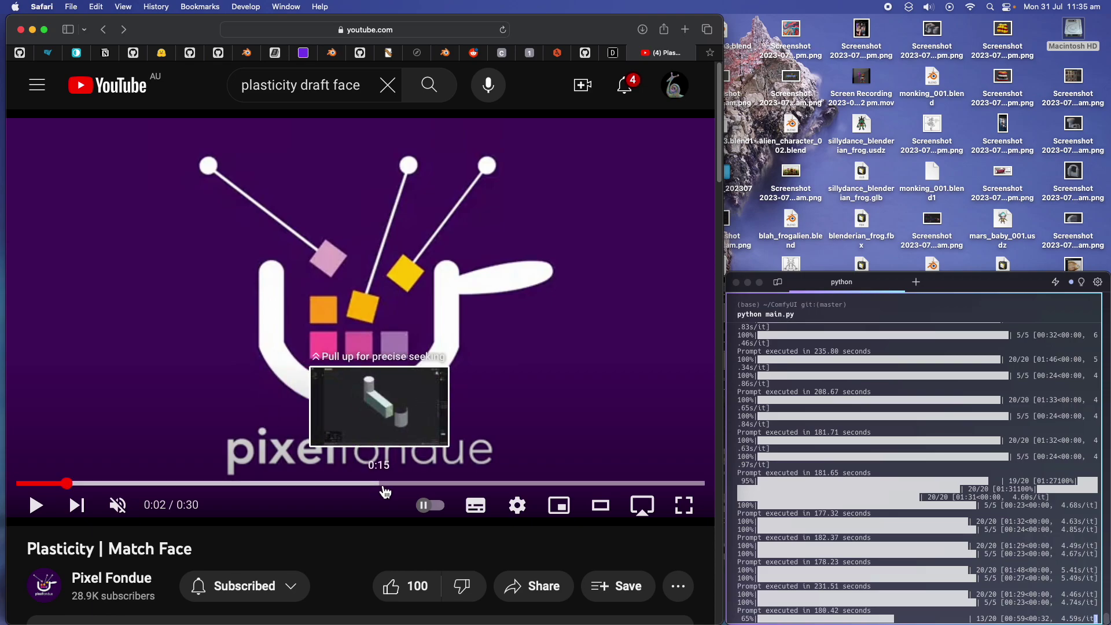
pyautogui.moveTo(81, 482); pyautogui.dragTo(87, 482)
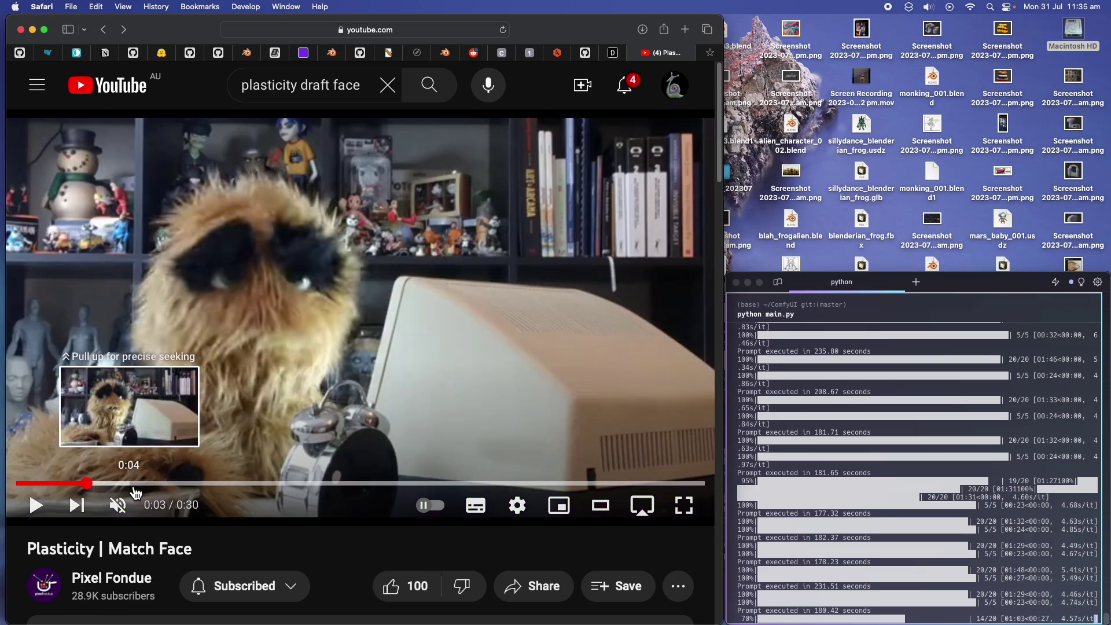
pyautogui.moveTo(134, 489); pyautogui.dragTo(203, 488)
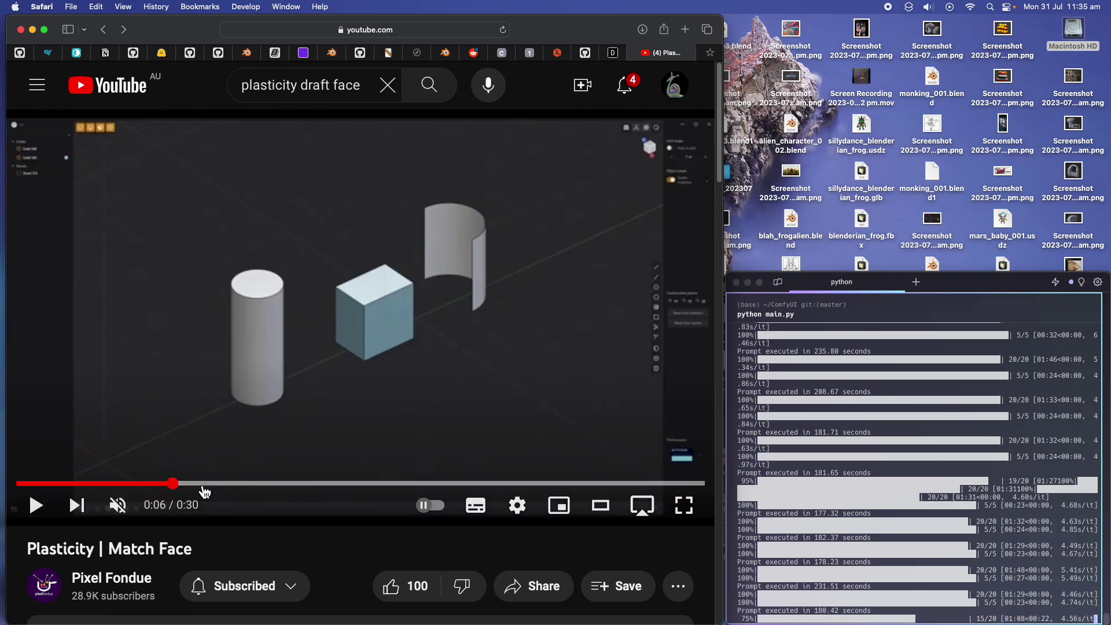
pyautogui.click(207, 485)
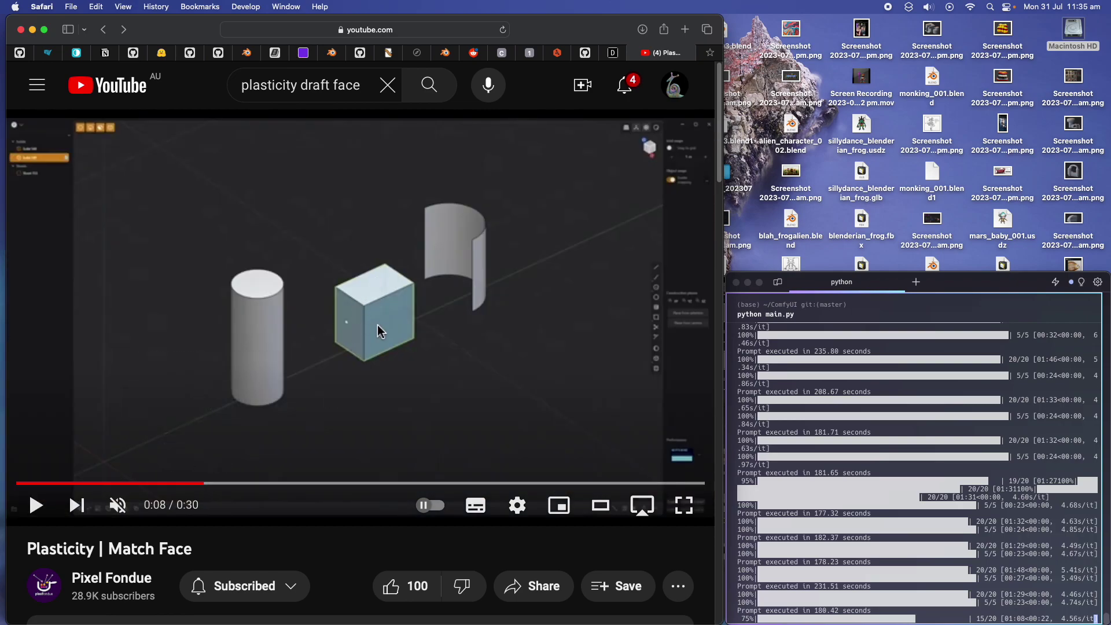
pyautogui.click(237, 485)
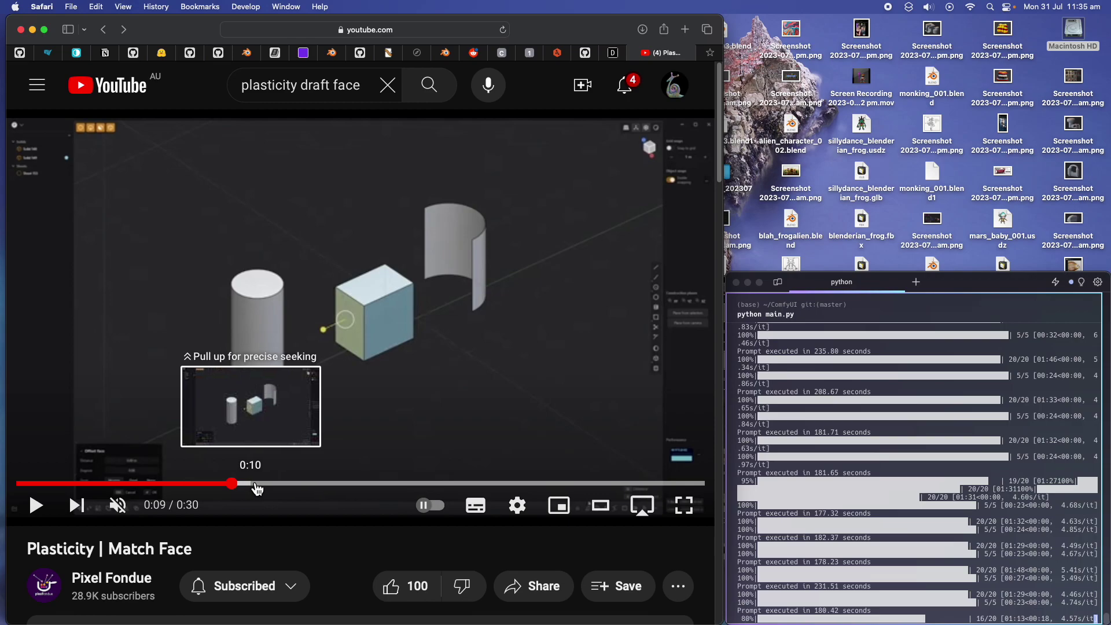
pyautogui.click(265, 484)
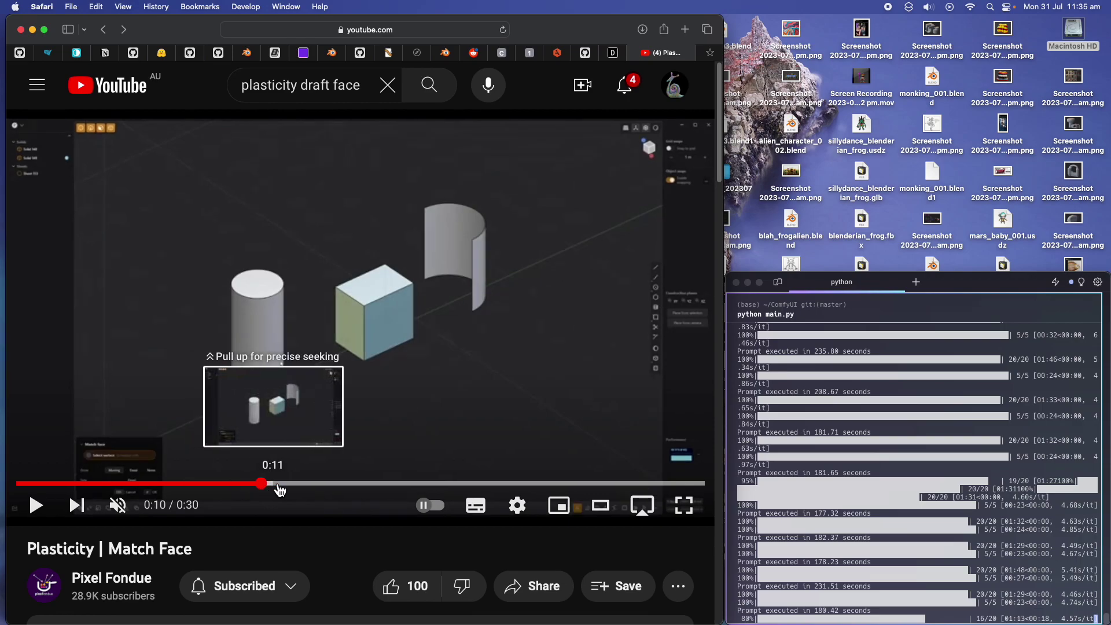
pyautogui.click(281, 485)
pyautogui.moveTo(300, 489); pyautogui.dragTo(278, 486)
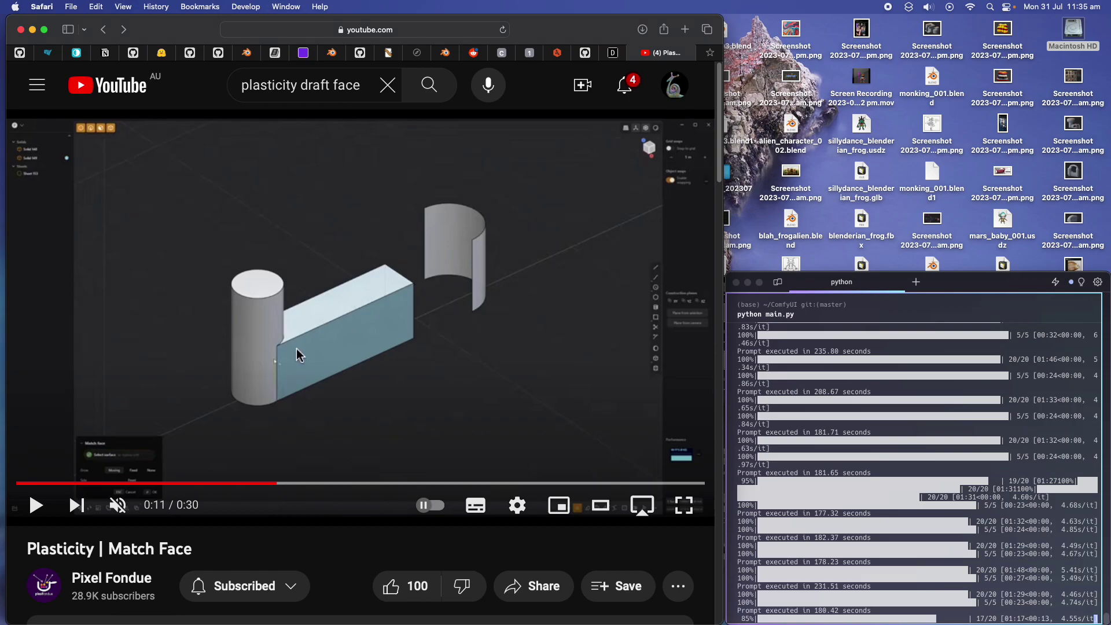
pyautogui.moveTo(289, 489); pyautogui.dragTo(327, 486)
pyautogui.moveTo(408, 486); pyautogui.dragTo(407, 486)
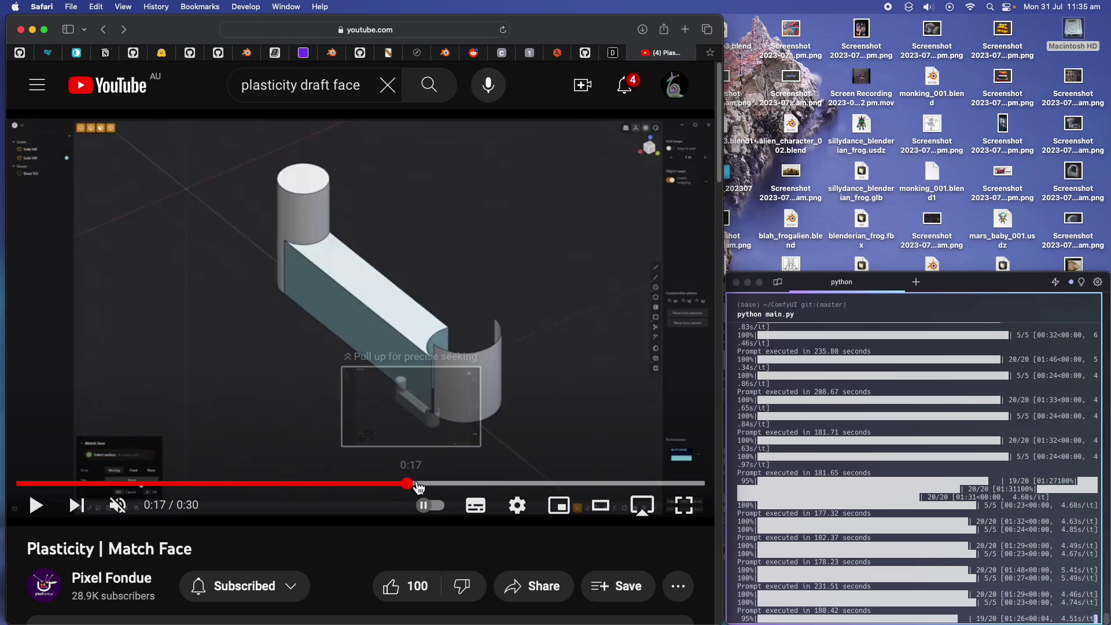
pyautogui.click(442, 486)
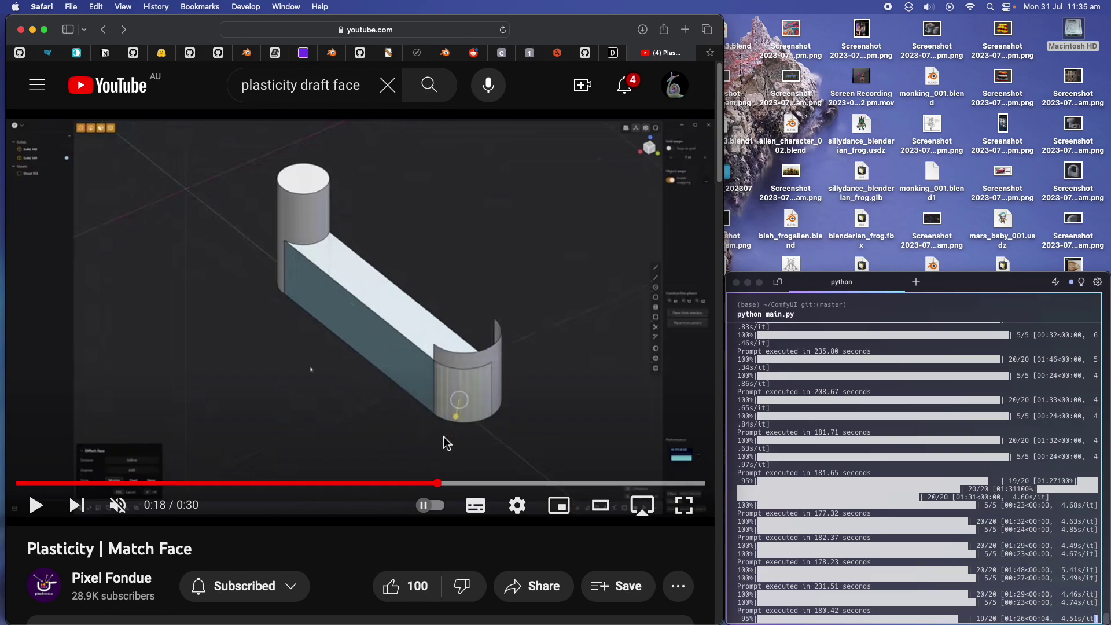
pyautogui.click(399, 487)
pyautogui.click(447, 491)
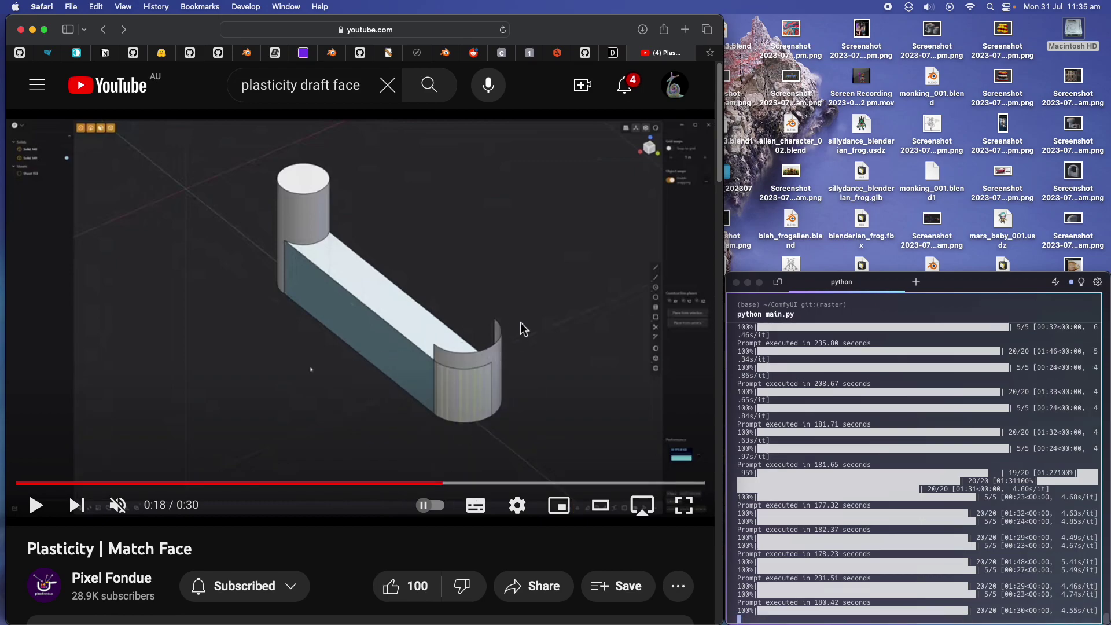
pyautogui.moveTo(534, 485); pyautogui.dragTo(528, 483)
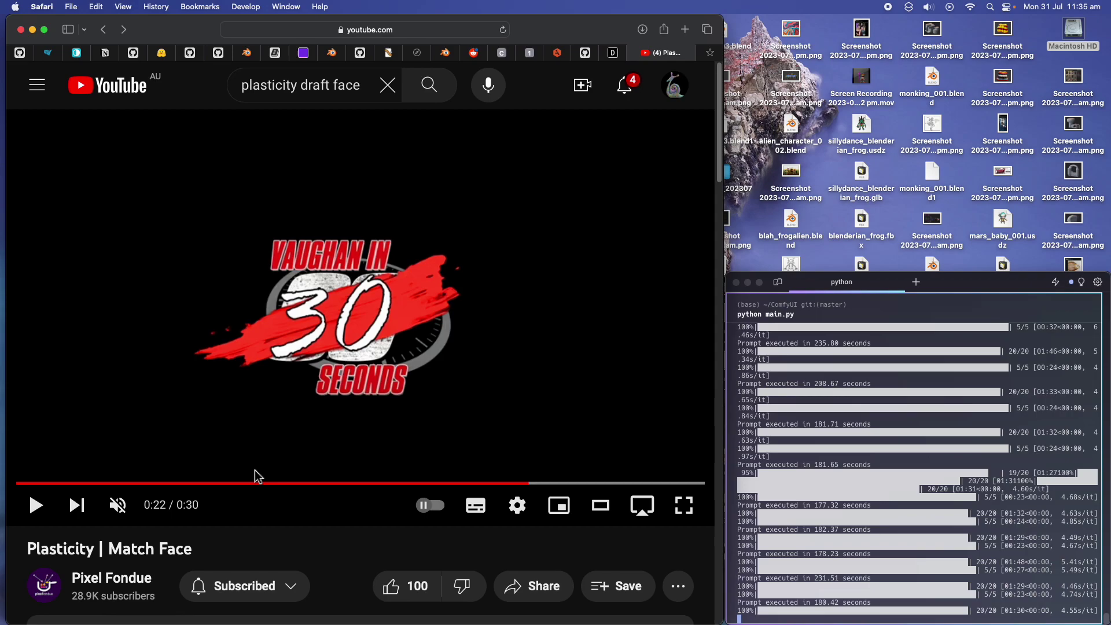
pyautogui.click(159, 484)
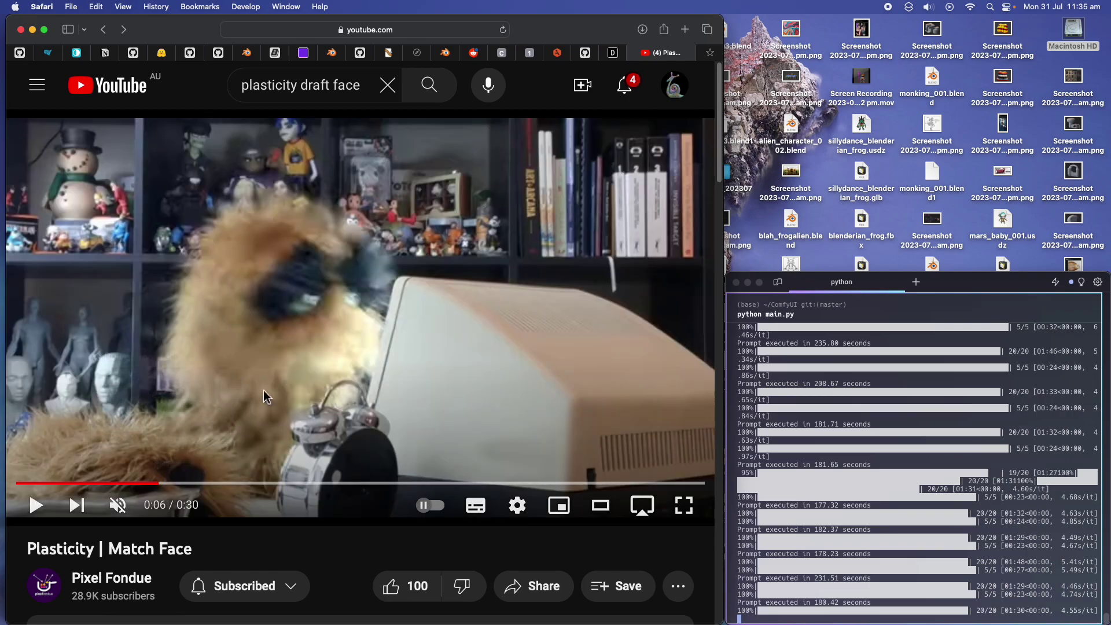
# - Switch back to Plasticity and draw an S-shaped curve about 1.91 m long beside the solid's vertical end in the front view
pyautogui.hotkey('ctrl', 'Right')
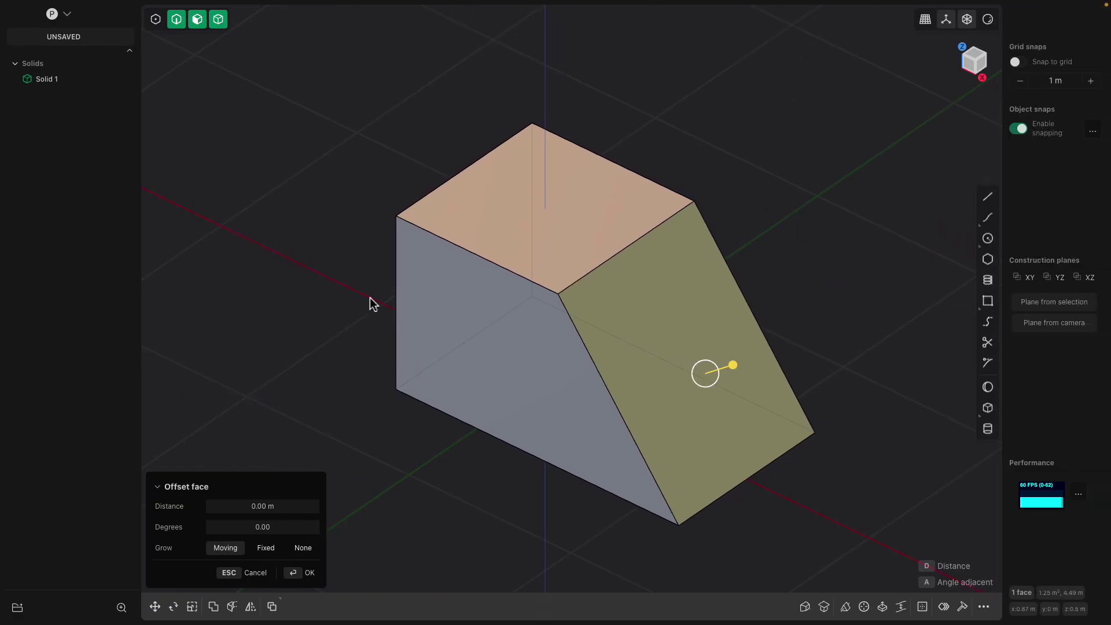
pyautogui.moveTo(689, 280); pyautogui.dragTo(748, 254, button='middle')
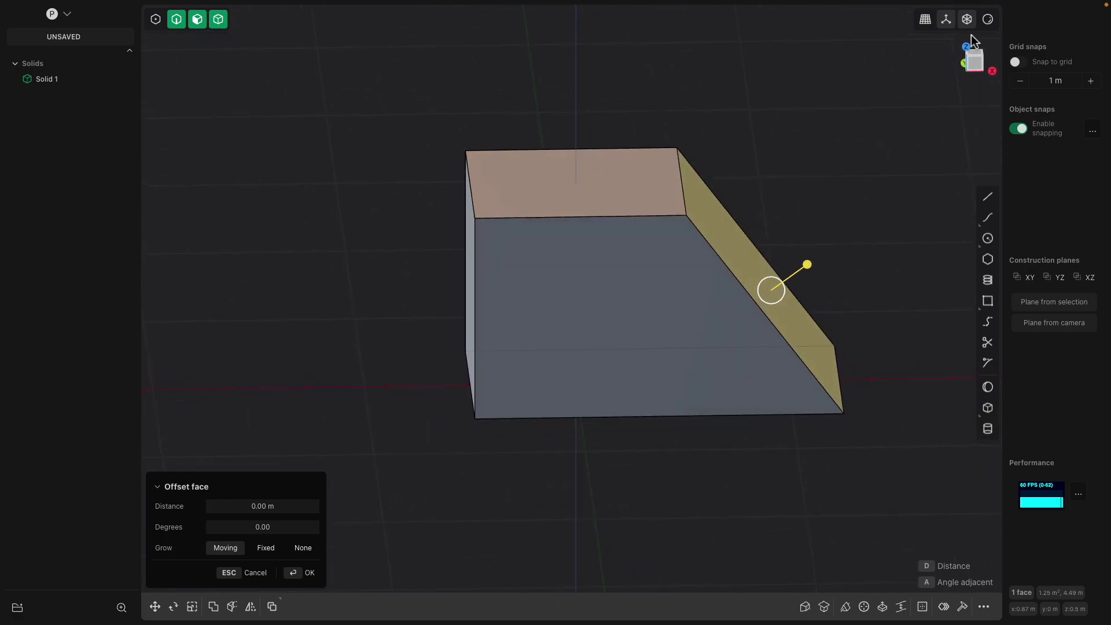
pyautogui.click(973, 68)
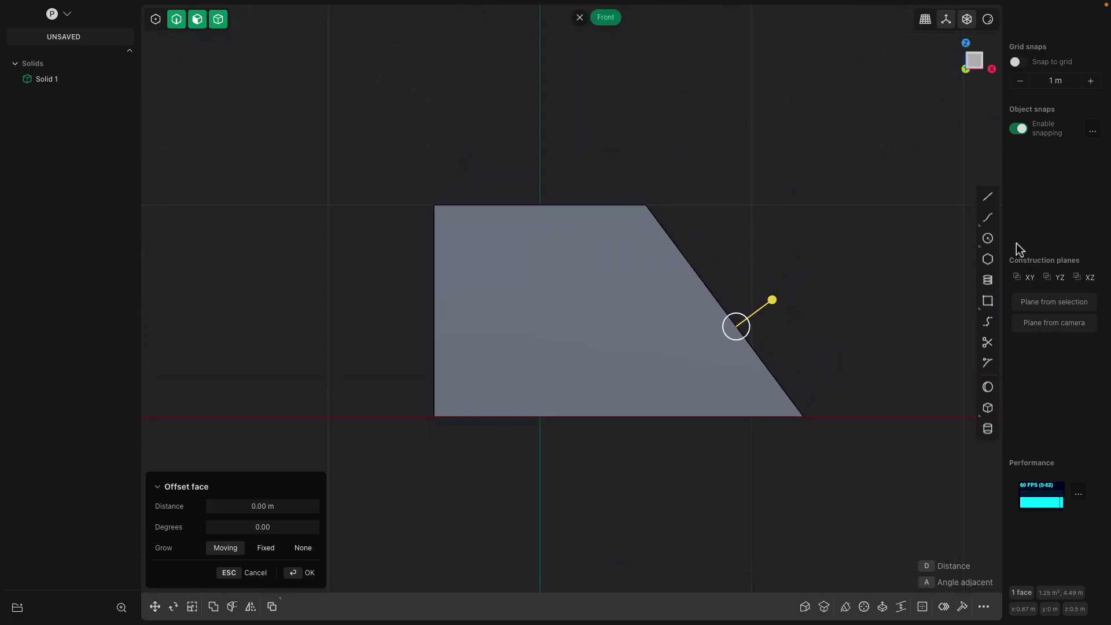
pyautogui.click(987, 219)
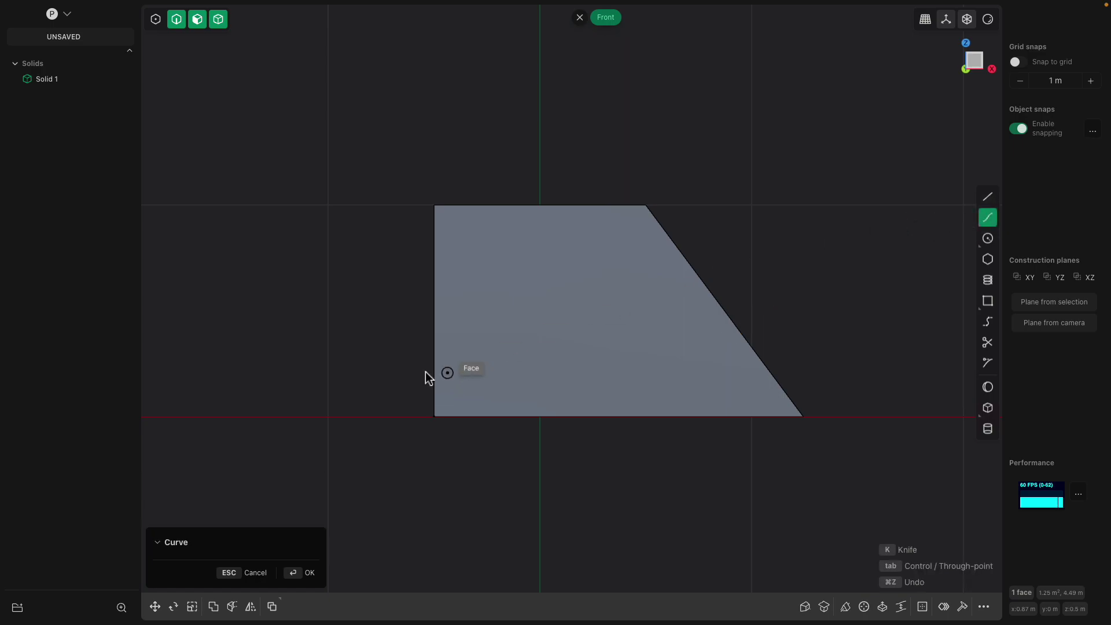
pyautogui.click(306, 452)
pyautogui.click(302, 301)
pyautogui.click(326, 239)
pyautogui.click(325, 188)
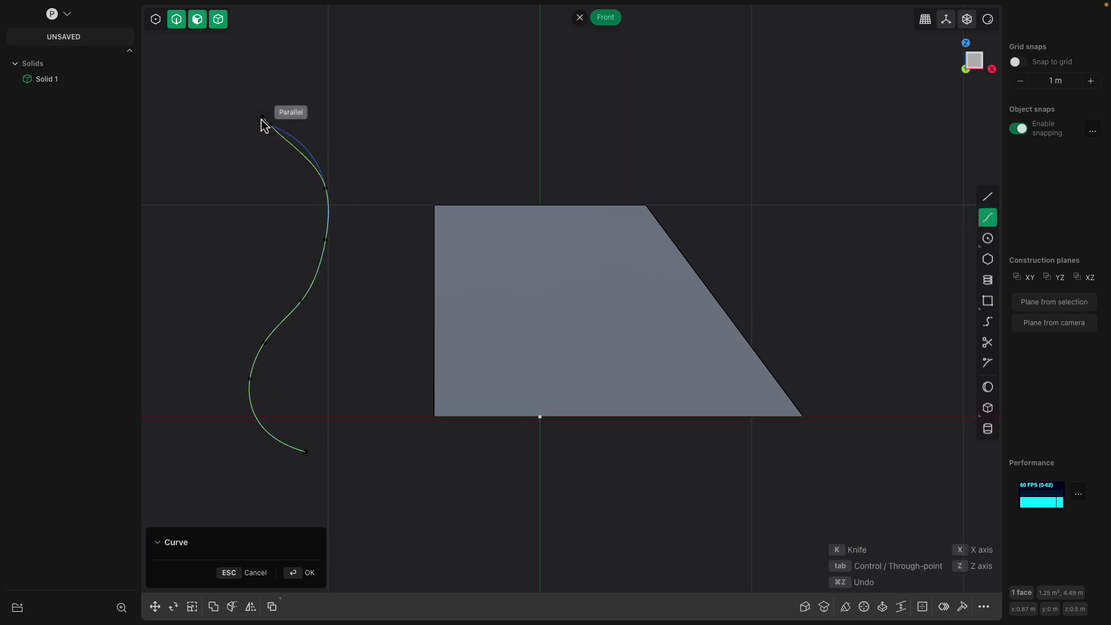
pyautogui.click(271, 124)
pyautogui.press('Return')
# - Duplicate the S-shaped curve and separate the two curves along the Y axis to span the solid's width
pyautogui.moveTo(371, 214); pyautogui.dragTo(464, 342, button='middle')
pyautogui.scroll(-2, 472, 401)
pyautogui.press('g')
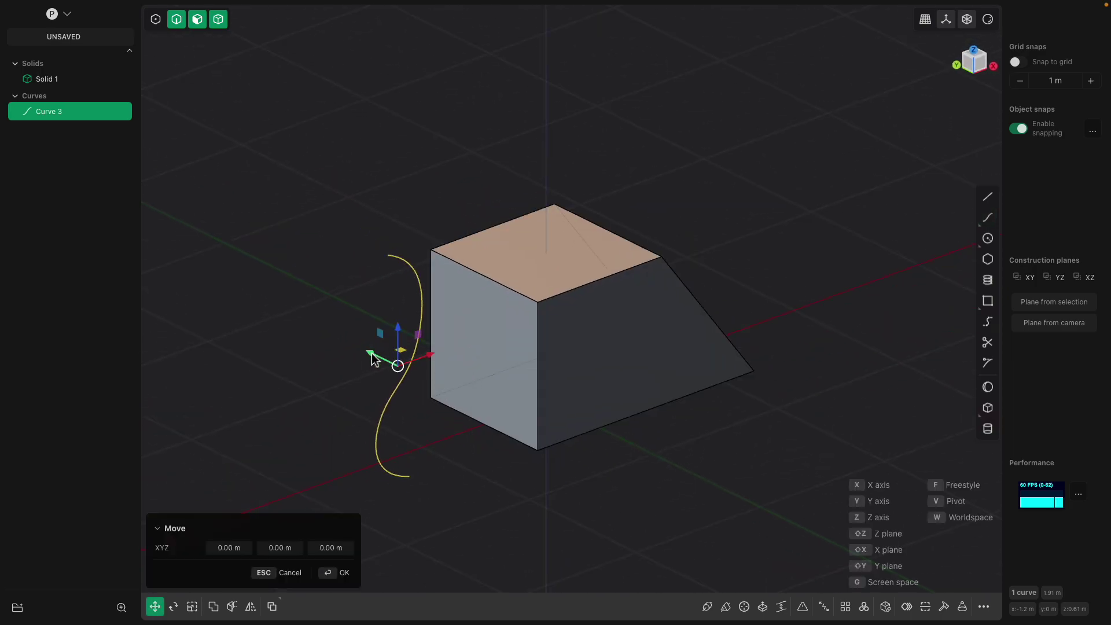
pyautogui.moveTo(373, 359); pyautogui.dragTo(327, 337)
pyautogui.moveTo(391, 350); pyautogui.dragTo(366, 353, button='middle')
pyautogui.press('Return')
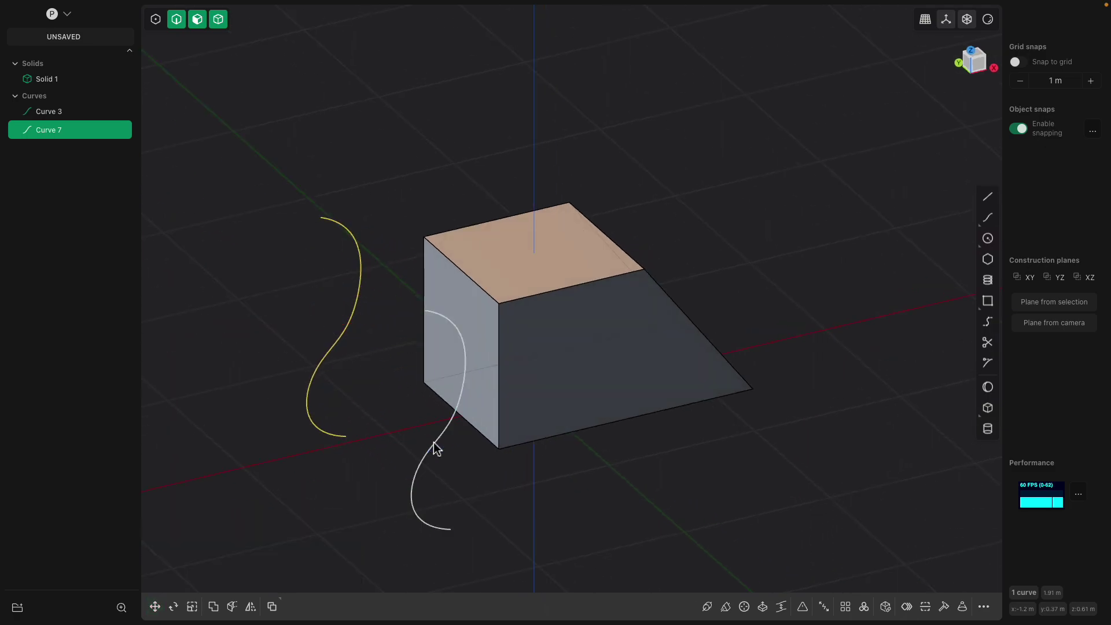
# - Loft the two S-shaped curves into a wavy sheet
pyautogui.click(435, 448)
pyautogui.keyDown('shift'); pyautogui.click(339, 344); pyautogui.keyUp('shift')
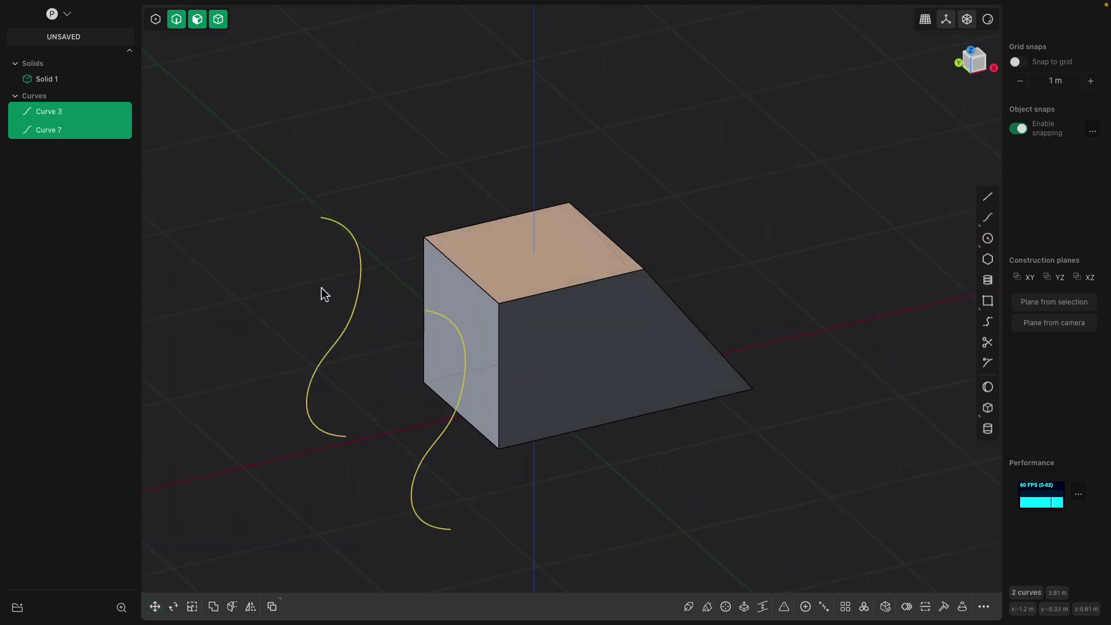
pyautogui.press('l')
pyautogui.moveTo(353, 292); pyautogui.dragTo(297, 273, button='middle')
pyautogui.press('Return')
pyautogui.click(398, 186)
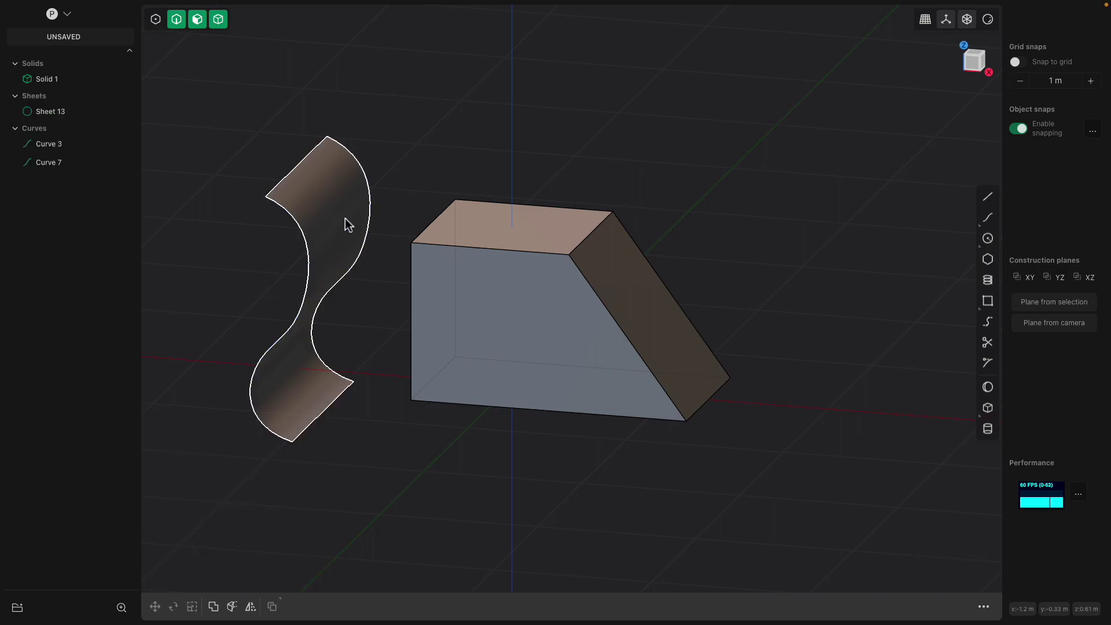
# - Match the solid's flat vertical end face to the wavy lofted sheet with Match face
pyautogui.click(347, 225)
pyautogui.moveTo(459, 255); pyautogui.dragTo(457, 277, button='middle')
pyautogui.click(441, 297)
pyautogui.click(441, 297)
pyautogui.moveTo(485, 312); pyautogui.dragTo(493, 252, button='middle')
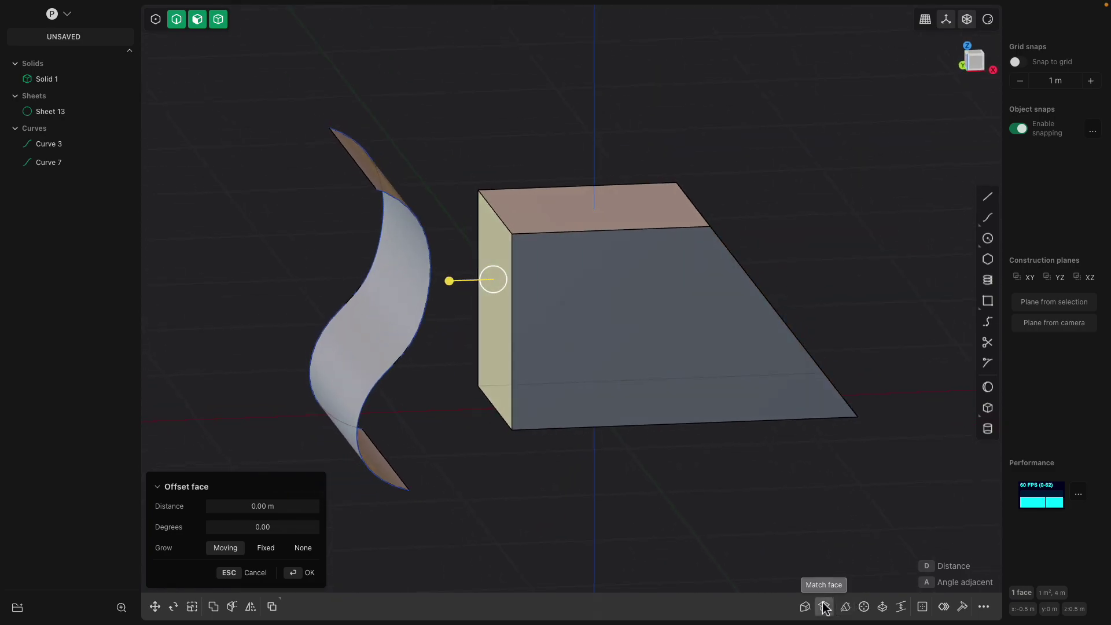
pyautogui.click(824, 606)
pyautogui.moveTo(697, 528); pyautogui.dragTo(483, 290, button='middle')
pyautogui.click(364, 289)
pyautogui.press('Return')
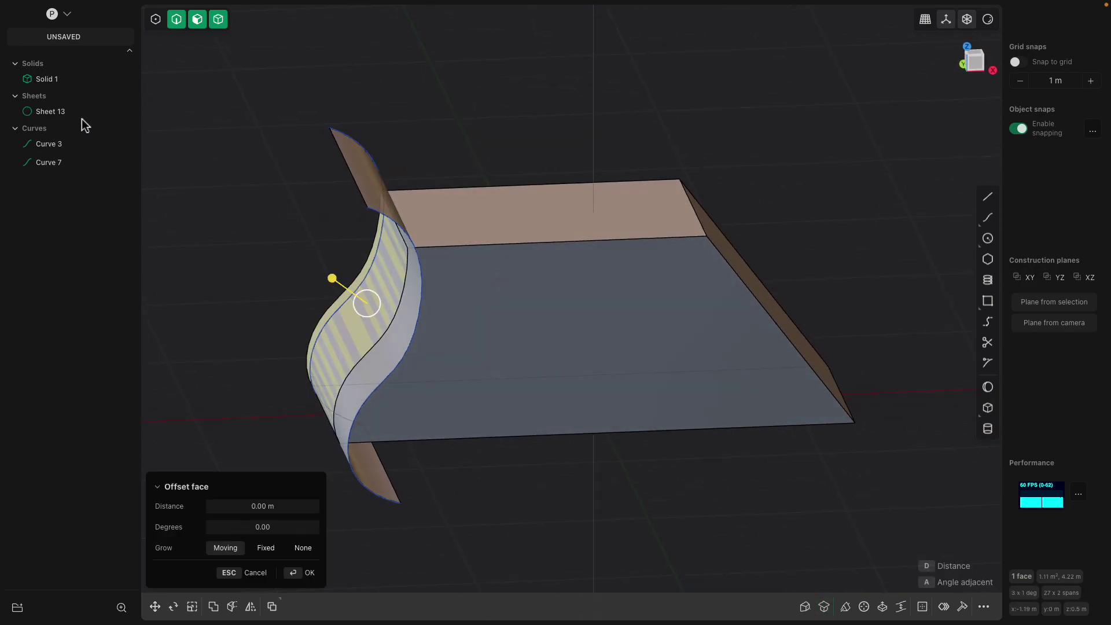
# - Hide the lofted sheet and leave the face offset command
pyautogui.click(92, 111)
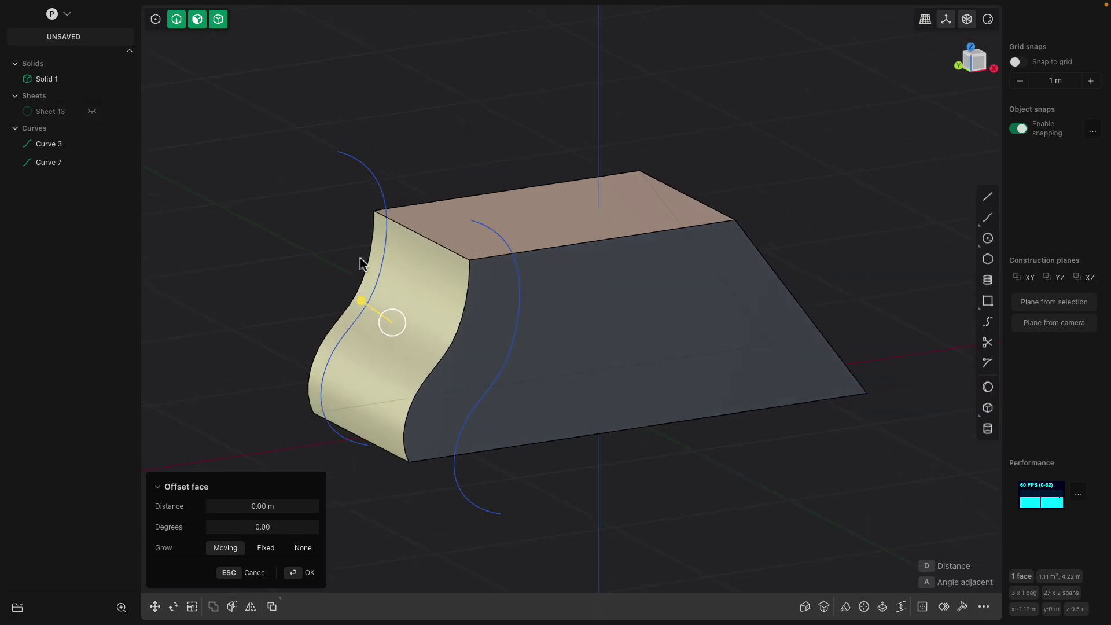
pyautogui.press('Escape')
pyautogui.moveTo(345, 218); pyautogui.dragTo(565, 313, button='middle')
# - Examine the solid's matched curved end face and its edges from several angles
pyautogui.click(635, 332)
pyautogui.moveTo(635, 333); pyautogui.dragTo(746, 329, button='middle')
pyautogui.click(716, 306)
pyautogui.press('o')
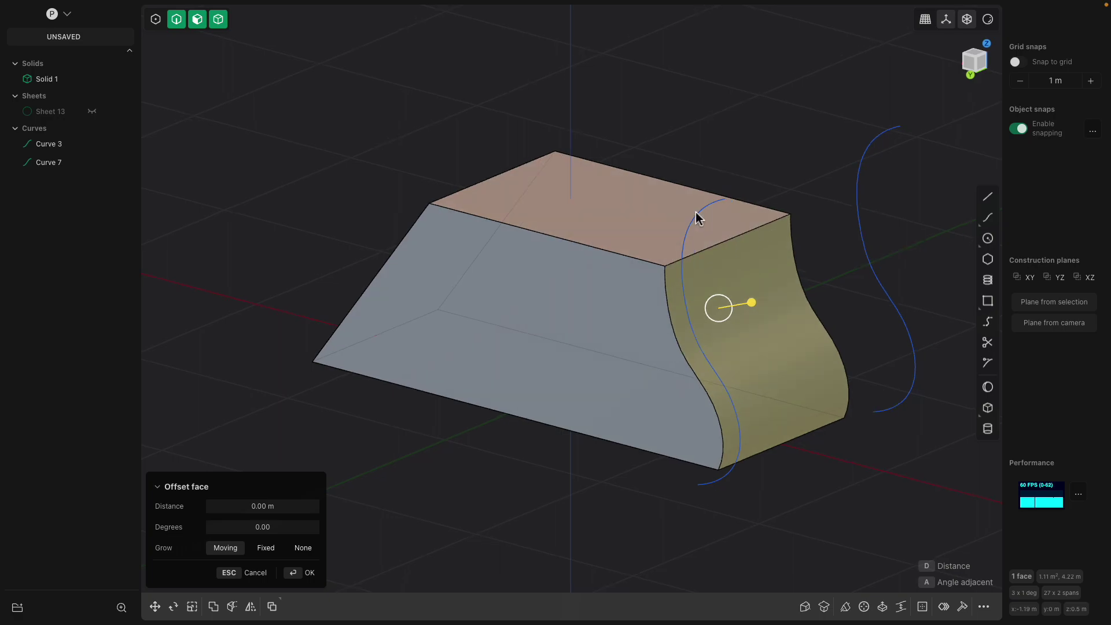
pyautogui.moveTo(741, 233); pyautogui.dragTo(766, 236, button='middle')
pyautogui.moveTo(868, 197); pyautogui.dragTo(866, 186, button='middle')
pyautogui.moveTo(722, 196); pyautogui.dragTo(715, 173, button='middle')
pyautogui.press('Escape')
pyautogui.click(687, 306)
pyautogui.click(694, 306)
pyautogui.press('b')
pyautogui.keyDown('shift'); pyautogui.moveTo(690, 306); pyautogui.dragTo(612, 362, button='middle'); pyautogui.keyUp('shift')
pyautogui.scroll(1, 616, 362)
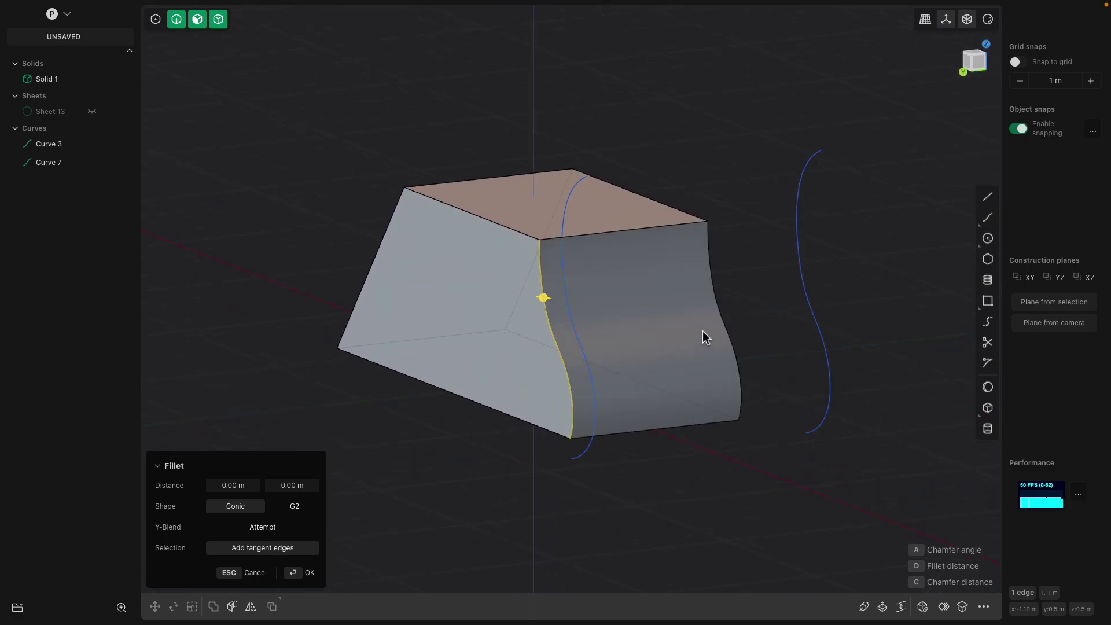
# - Create a sphere with a radius of about 0.607 m in the empty area beyond the solid's curved end
pyautogui.keyDown('shift'); pyautogui.moveTo(859, 368); pyautogui.dragTo(645, 362, button='middle'); pyautogui.keyUp('shift')
pyautogui.click(985, 392)
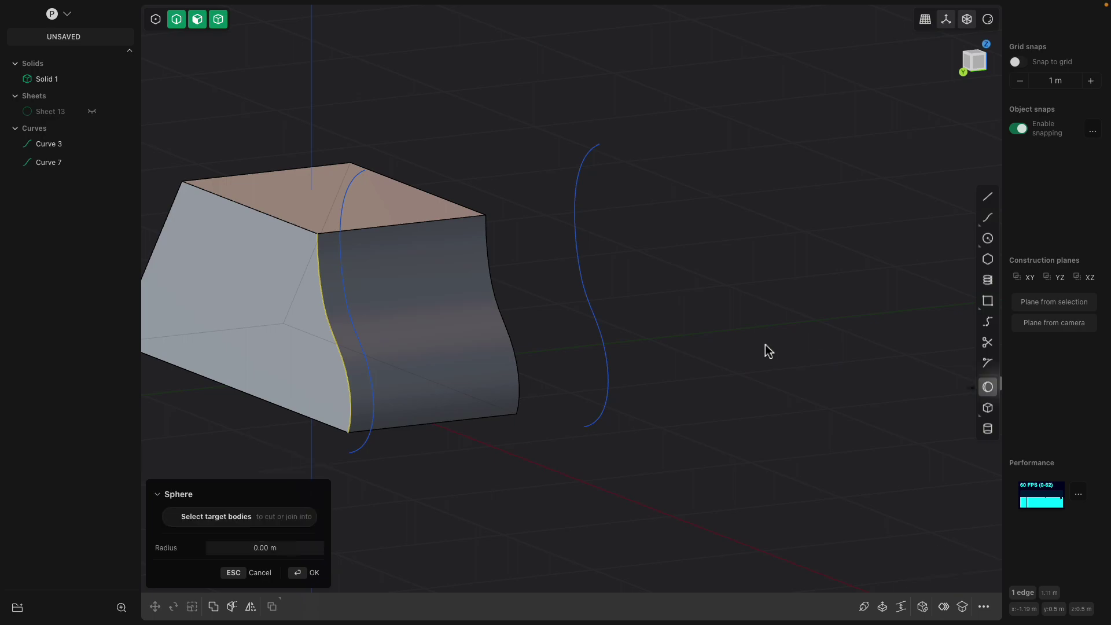
pyautogui.moveTo(764, 346); pyautogui.dragTo(719, 354, button='middle')
pyautogui.click(717, 335)
pyautogui.click(782, 372)
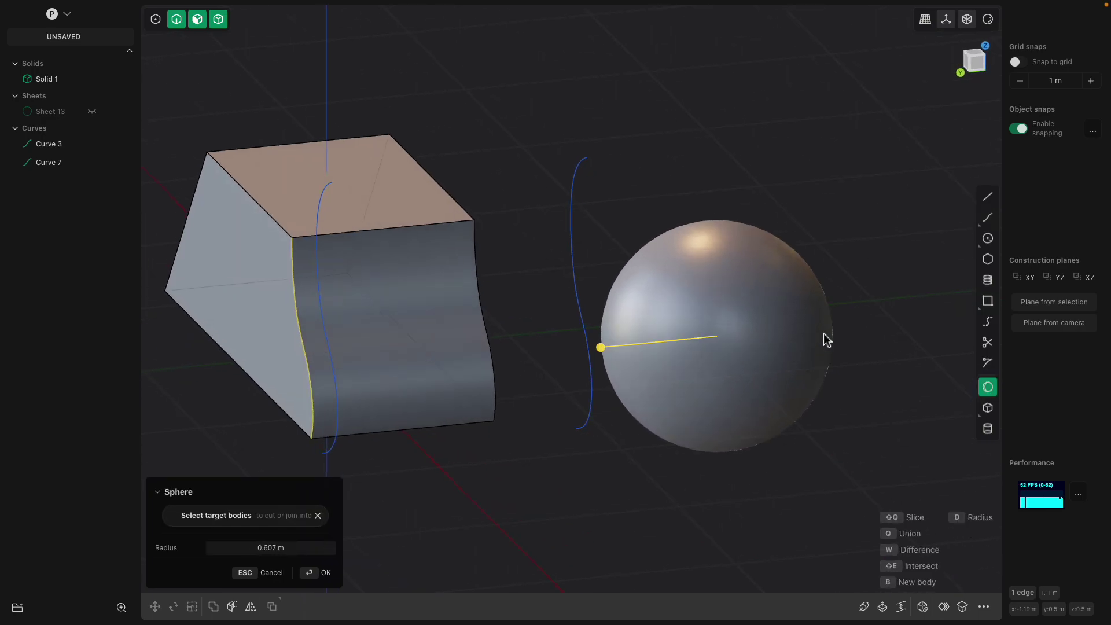
pyautogui.moveTo(868, 344); pyautogui.dragTo(777, 347, button='middle')
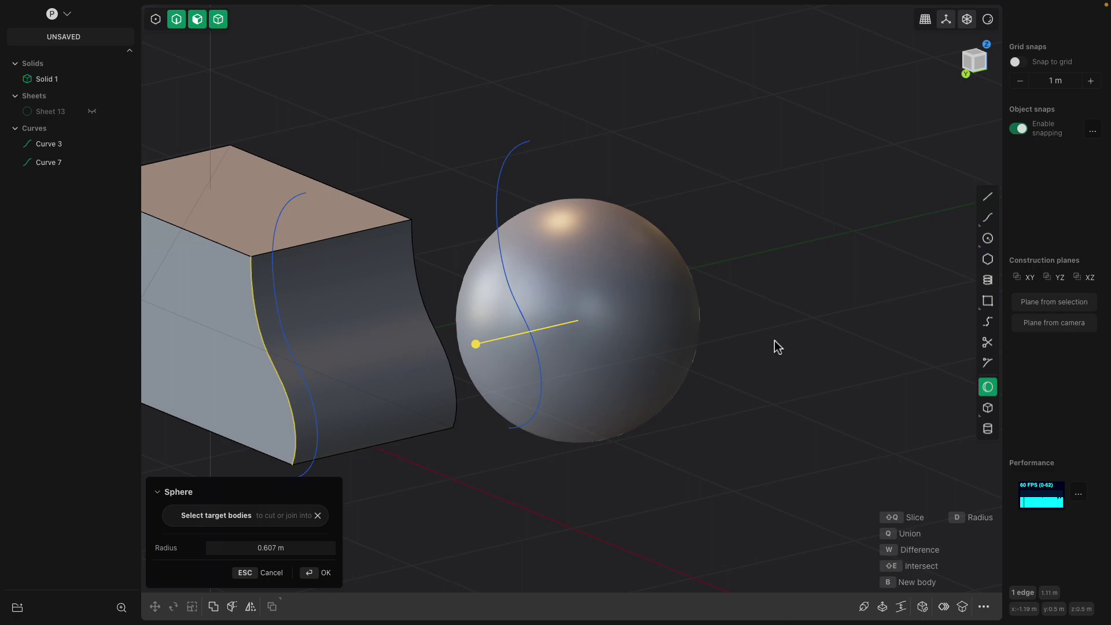
# - Create a separate cylinder standing out from the sphere's side, about 0.138 m in radius and 0.931 m long
pyautogui.click(988, 429)
pyautogui.click(655, 296)
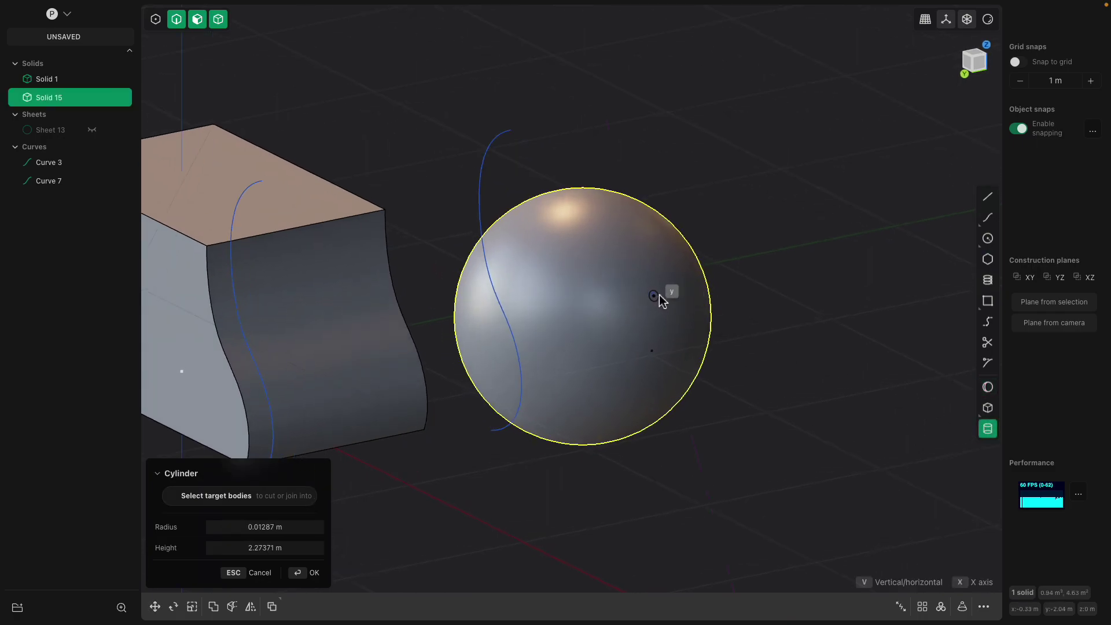
pyautogui.click(677, 305)
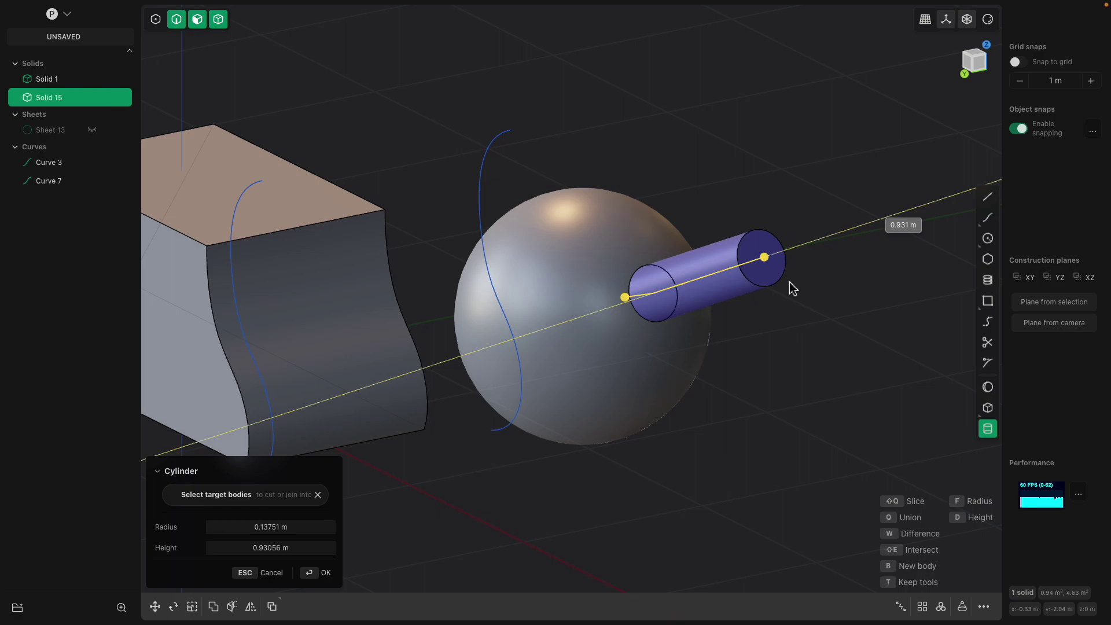
pyautogui.click(797, 234)
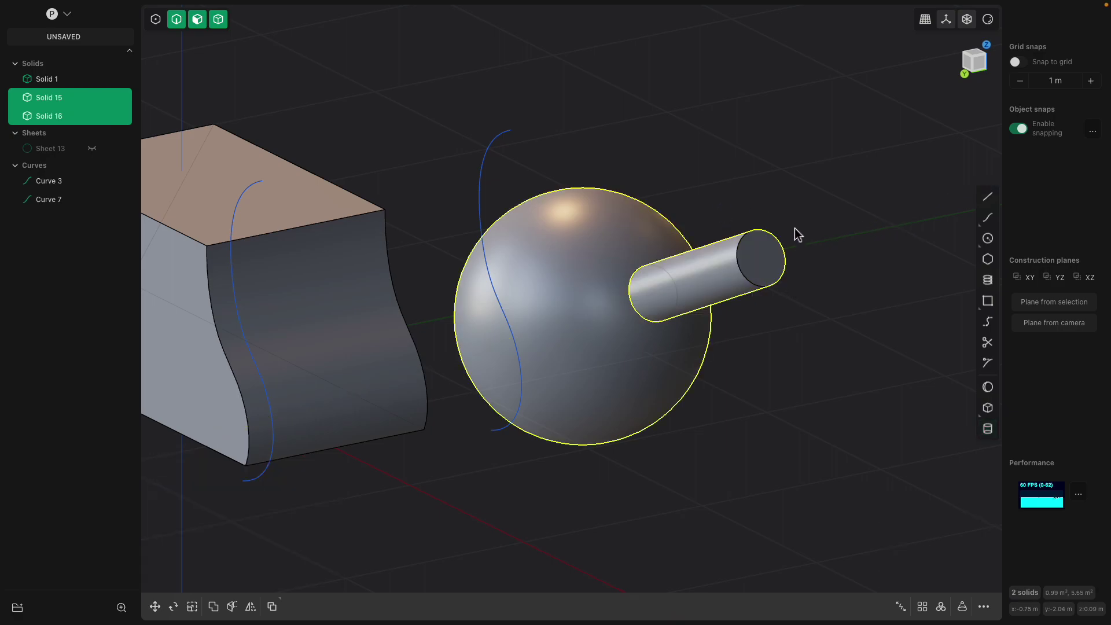
# - Create a second separate cylinder standing out from the upper part of the sphere
pyautogui.click(985, 428)
pyautogui.click(559, 211)
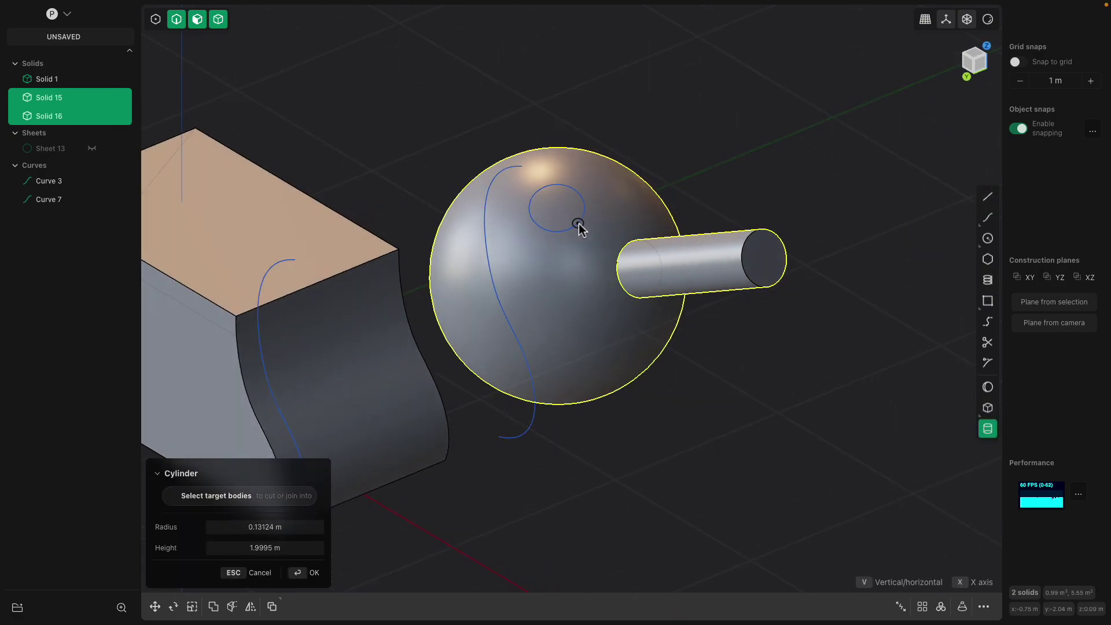
pyautogui.click(528, 228)
pyautogui.moveTo(741, 168); pyautogui.dragTo(697, 148, button='middle')
pyautogui.rightClick(696, 149)
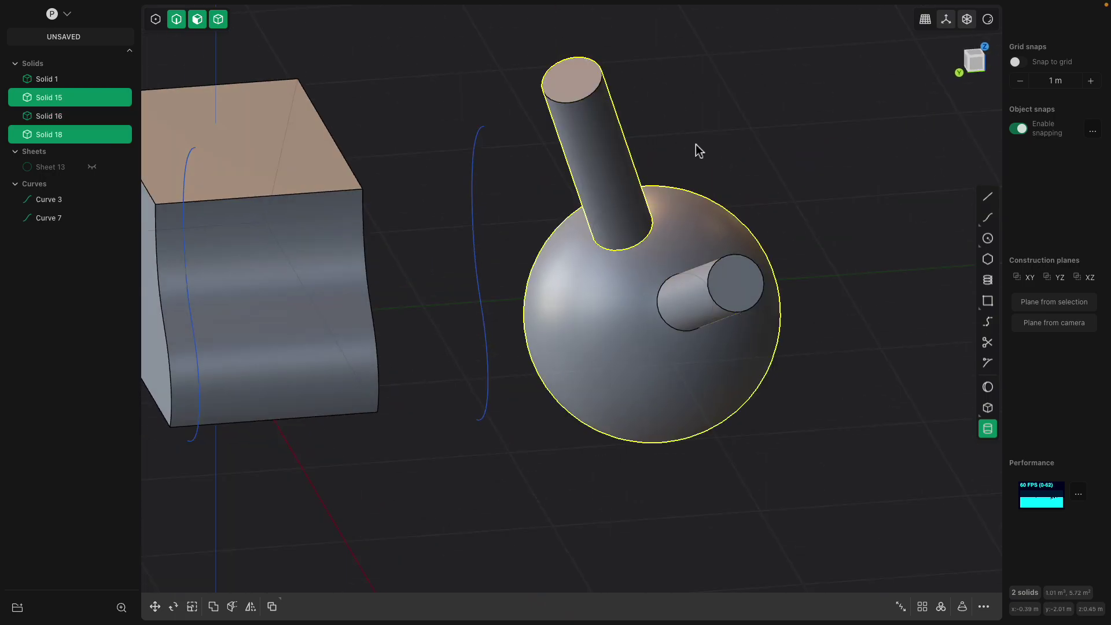
pyautogui.scroll(3, 677, 185)
pyautogui.click(627, 221)
pyautogui.moveTo(649, 304); pyautogui.dragTo(696, 295, button='middle')
pyautogui.keyDown('shift'); pyautogui.click(699, 303); pyautogui.keyUp('shift')
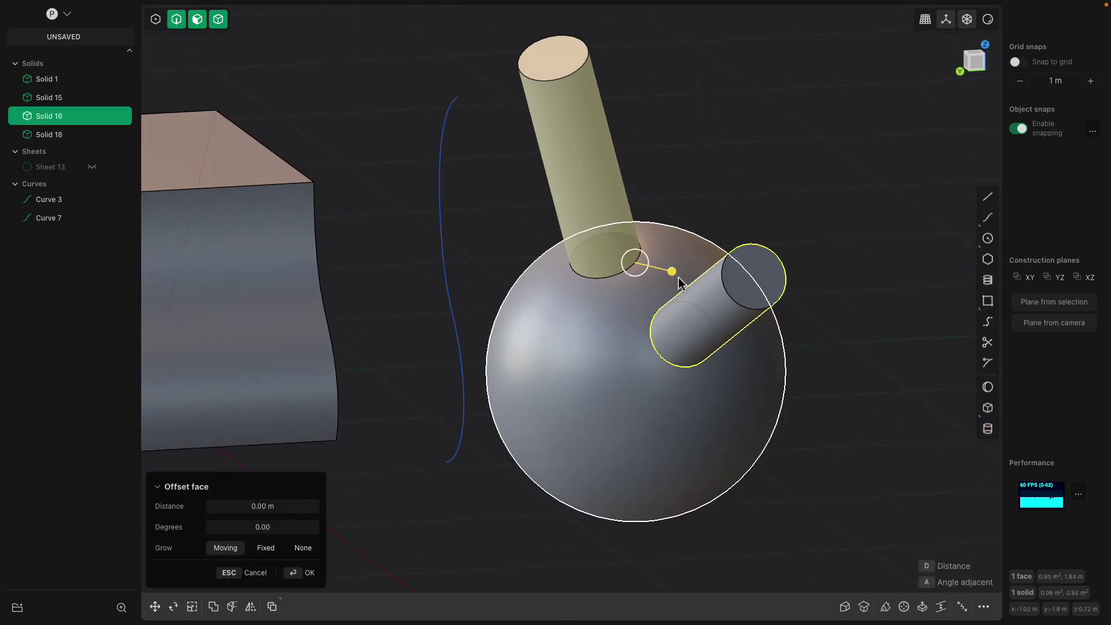
pyautogui.keyDown('shift'); pyautogui.click(679, 260); pyautogui.keyUp('shift')
pyautogui.moveTo(682, 255); pyautogui.dragTo(679, 292, button='middle')
pyautogui.press('b')
pyautogui.press('Escape')
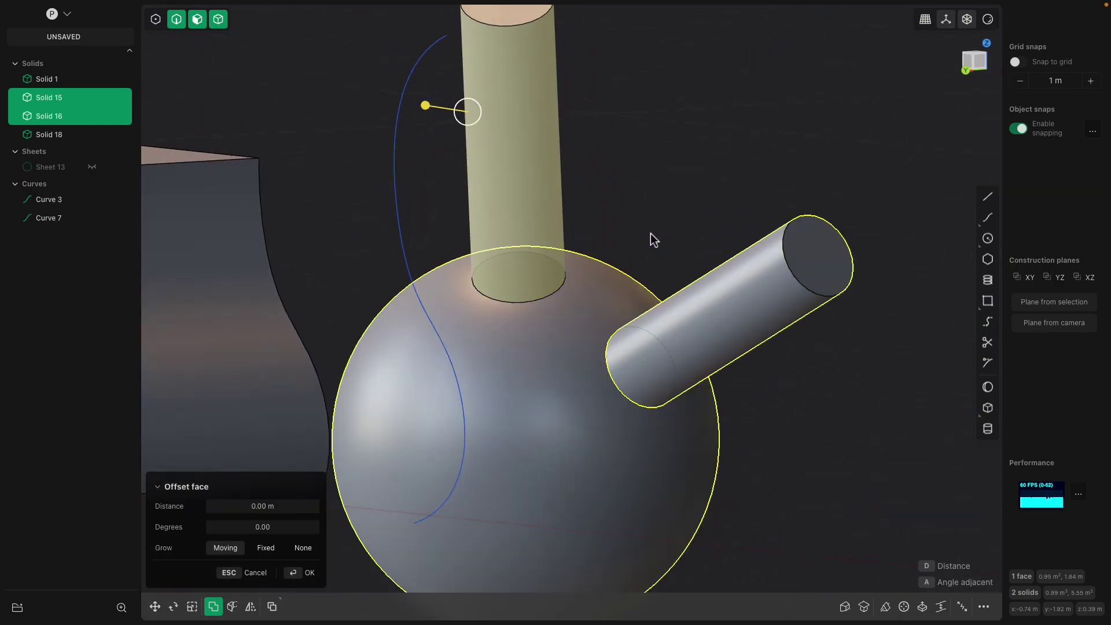
# - Examine the gap between the upper cylinder's flat end face and the sphere's surface
pyautogui.moveTo(652, 241); pyautogui.dragTo(537, 338, button='middle')
pyautogui.click(555, 325)
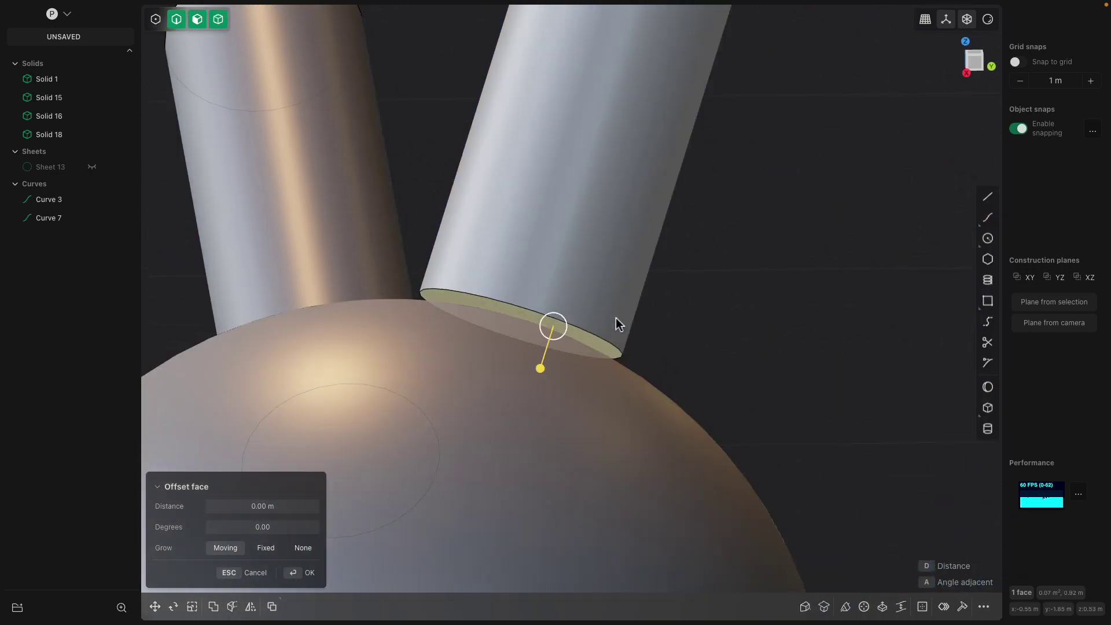
pyautogui.moveTo(541, 371); pyautogui.dragTo(598, 424)
pyautogui.press('Return')
pyautogui.moveTo(597, 425); pyautogui.dragTo(641, 361, button='middle')
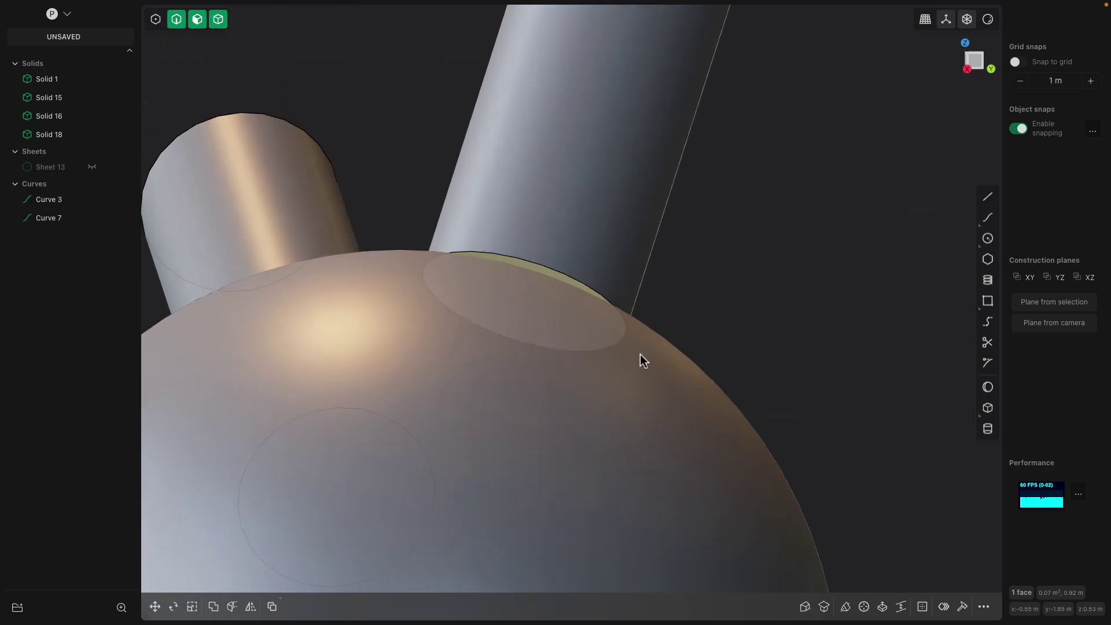
pyautogui.click(672, 308)
pyautogui.moveTo(672, 307); pyautogui.dragTo(690, 338, button='middle')
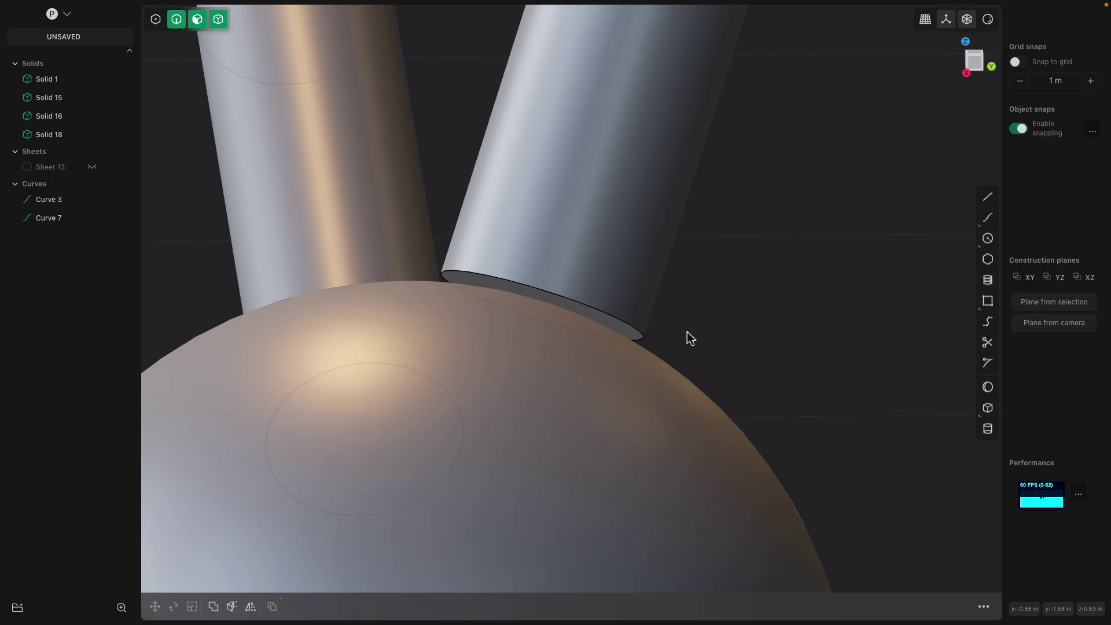
# - Match the upper cylinder's flat lower end face to the sphere's surface with Match face
pyautogui.click(620, 330)
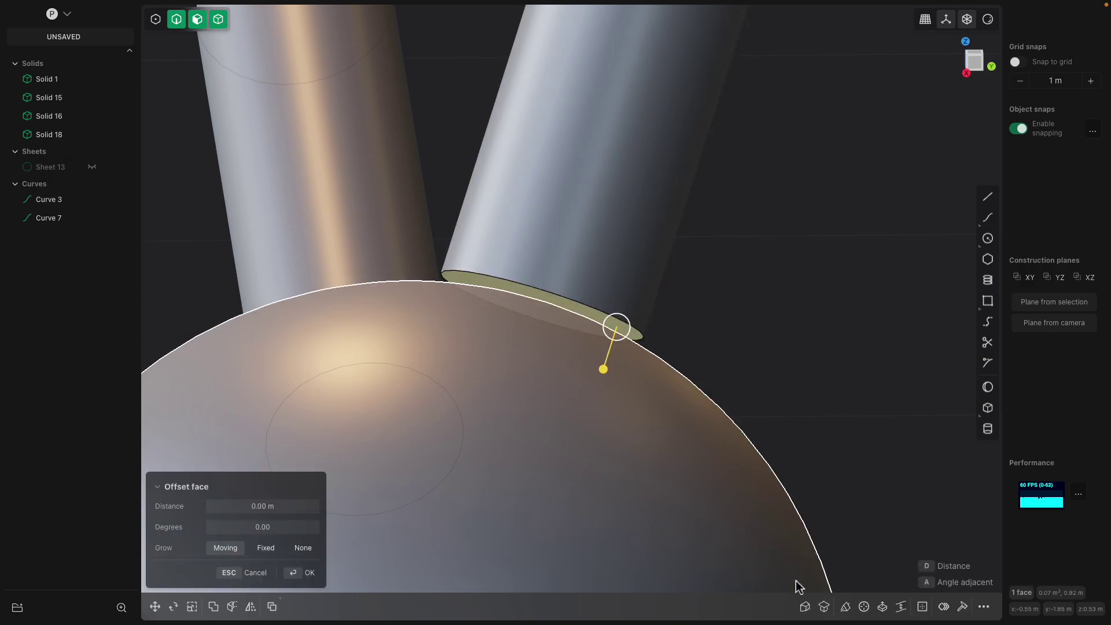
pyautogui.click(823, 606)
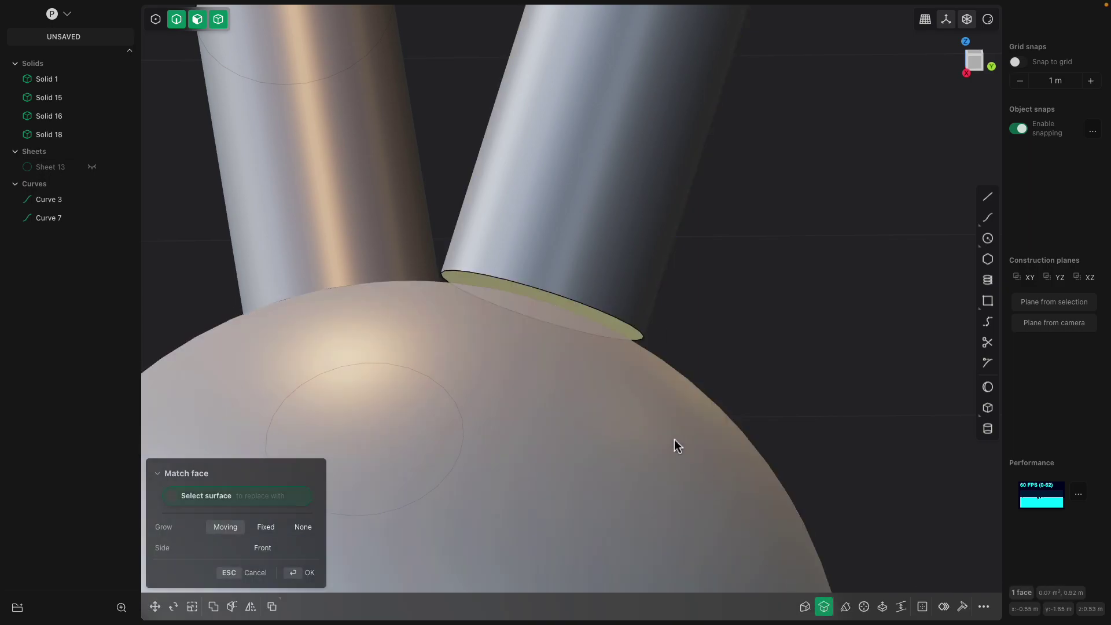
pyautogui.click(672, 441)
pyautogui.press('Return')
# - Match the side cylinder's flat inner end face to the sphere's surface with Match face
pyautogui.moveTo(470, 302); pyautogui.dragTo(461, 342, button='middle')
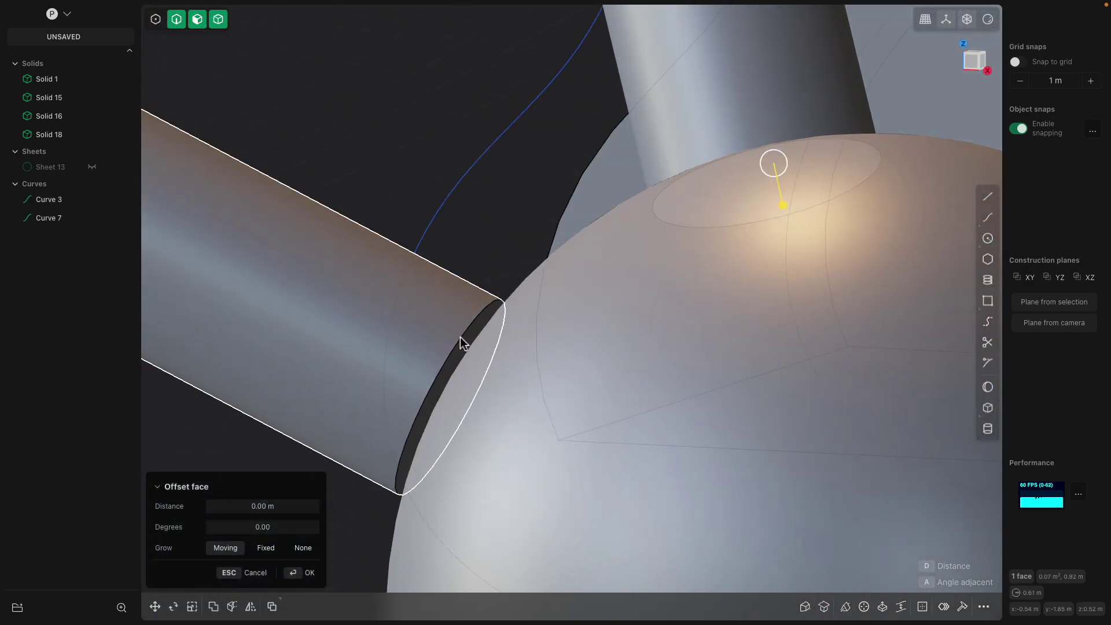
pyautogui.click(470, 346)
pyautogui.click(469, 345)
pyautogui.press('o')
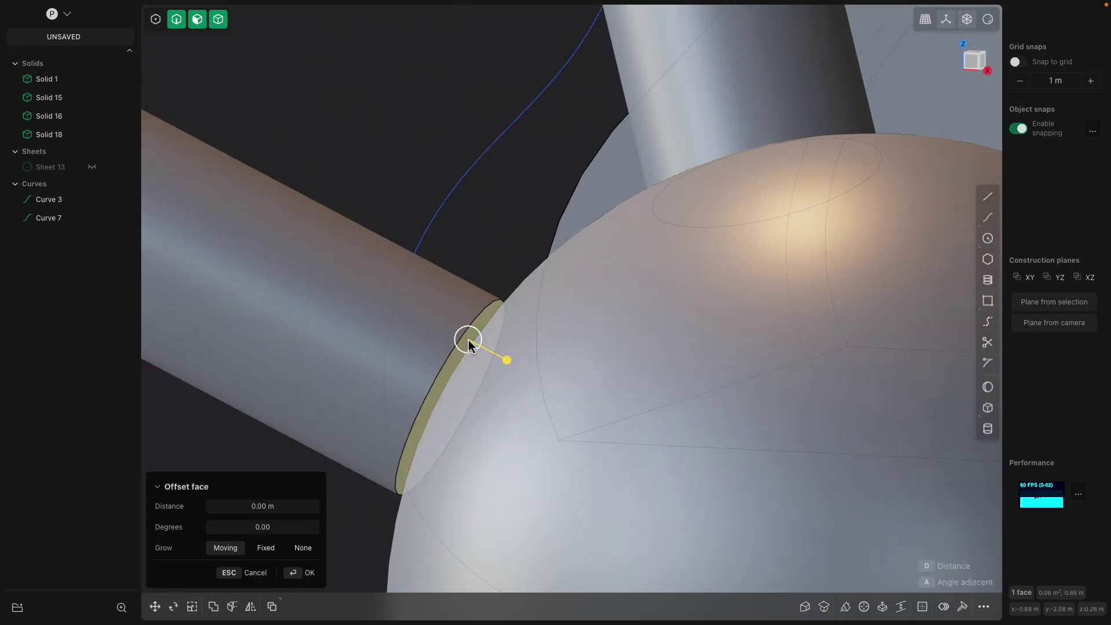
pyautogui.click(824, 607)
pyautogui.moveTo(602, 411); pyautogui.dragTo(454, 340, button='middle')
pyautogui.press('Return')
# - Examine the joints where the matched ends of both cylinders meet the sphere
pyautogui.moveTo(545, 384); pyautogui.dragTo(640, 402, button='middle')
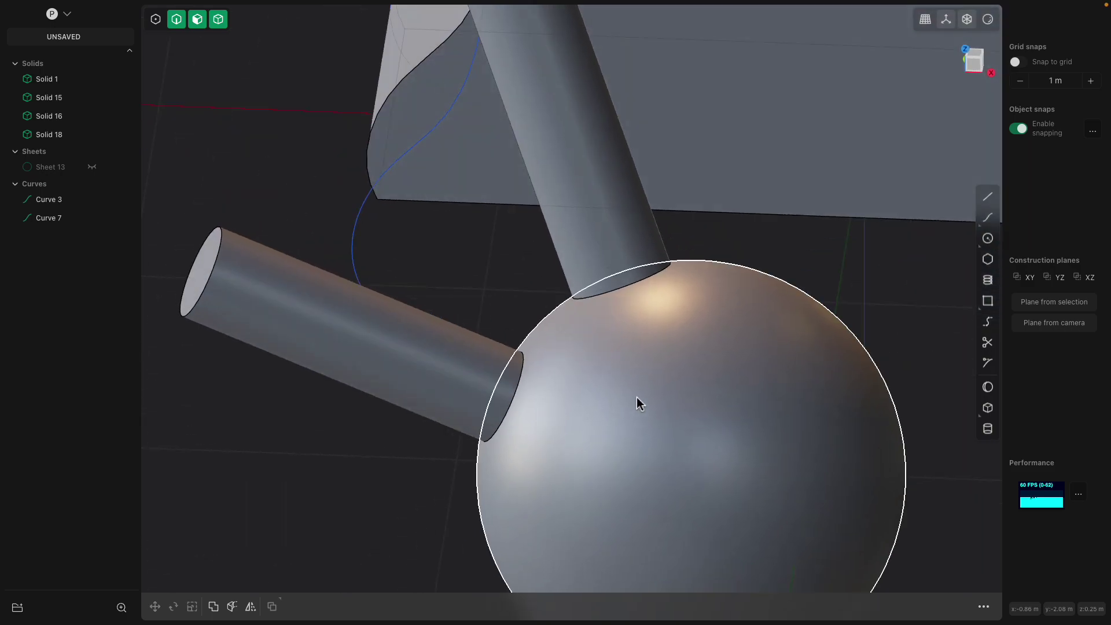
pyautogui.click(630, 396)
pyautogui.click(478, 377)
pyautogui.click(587, 277)
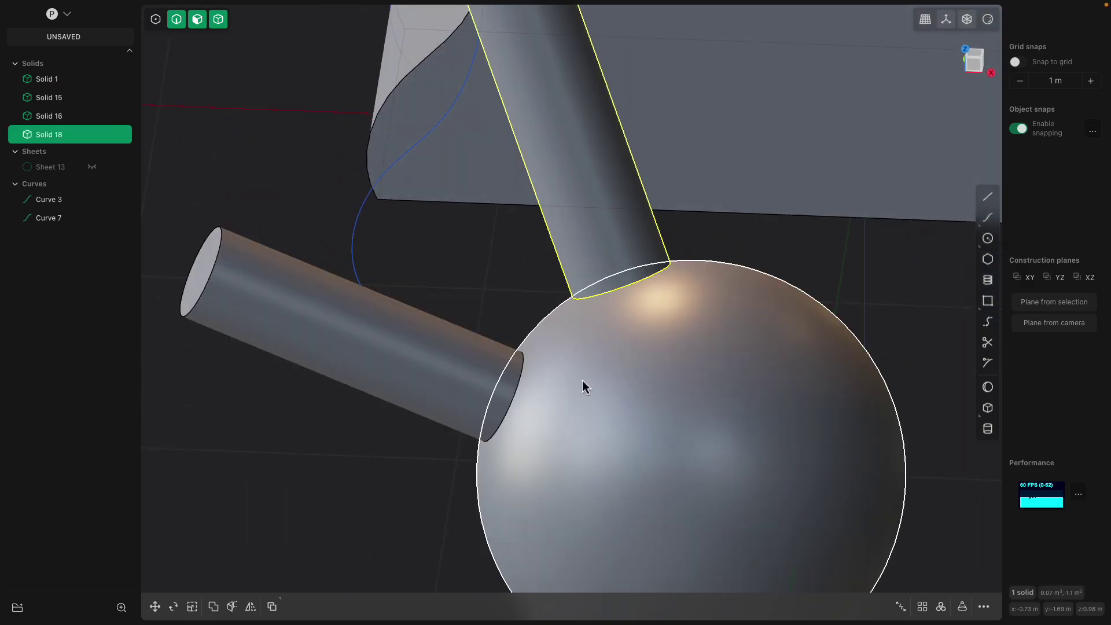
pyautogui.keyDown('shift'); pyautogui.click(503, 371); pyautogui.keyUp('shift')
pyautogui.keyDown('shift'); pyautogui.click(602, 328); pyautogui.keyUp('shift')
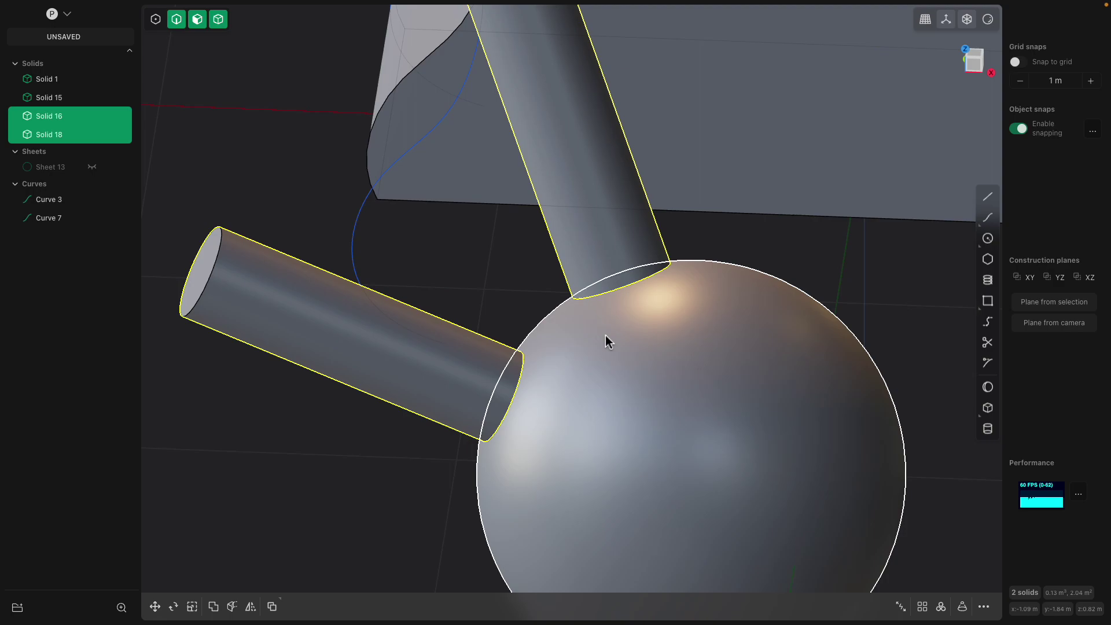
pyautogui.click(580, 273)
pyautogui.moveTo(580, 273); pyautogui.dragTo(542, 272, button='middle')
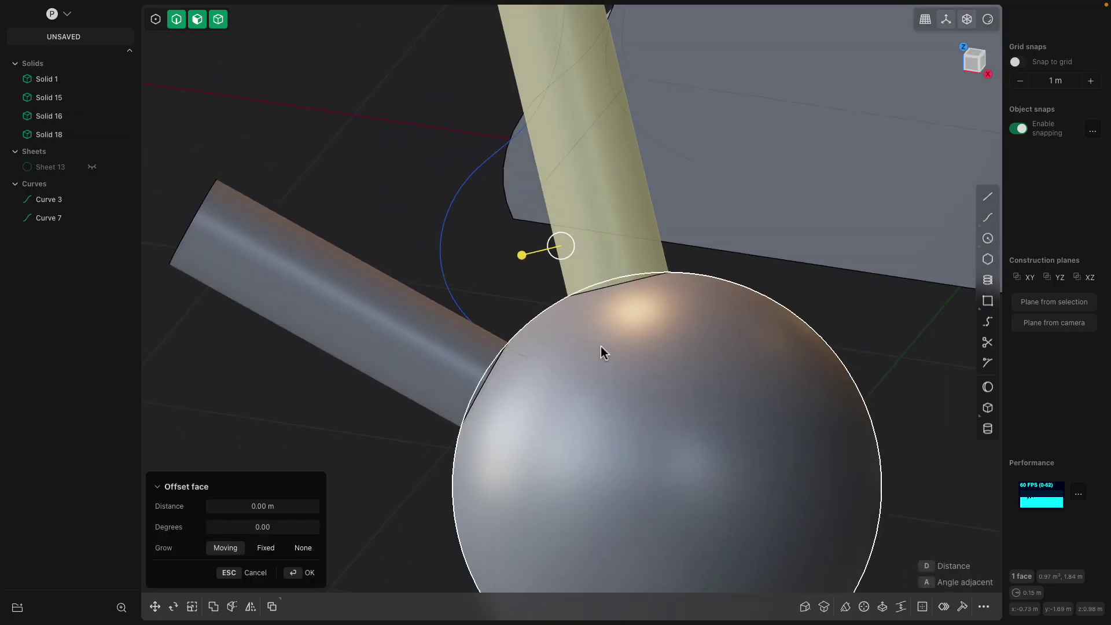
# - Join the upper cylinder to the sphere with a Boolean union
pyautogui.click(600, 346)
pyautogui.press('q')
pyautogui.moveTo(580, 337); pyautogui.dragTo(589, 357, button='middle')
pyautogui.scroll(2, 570, 339)
pyautogui.click(578, 255)
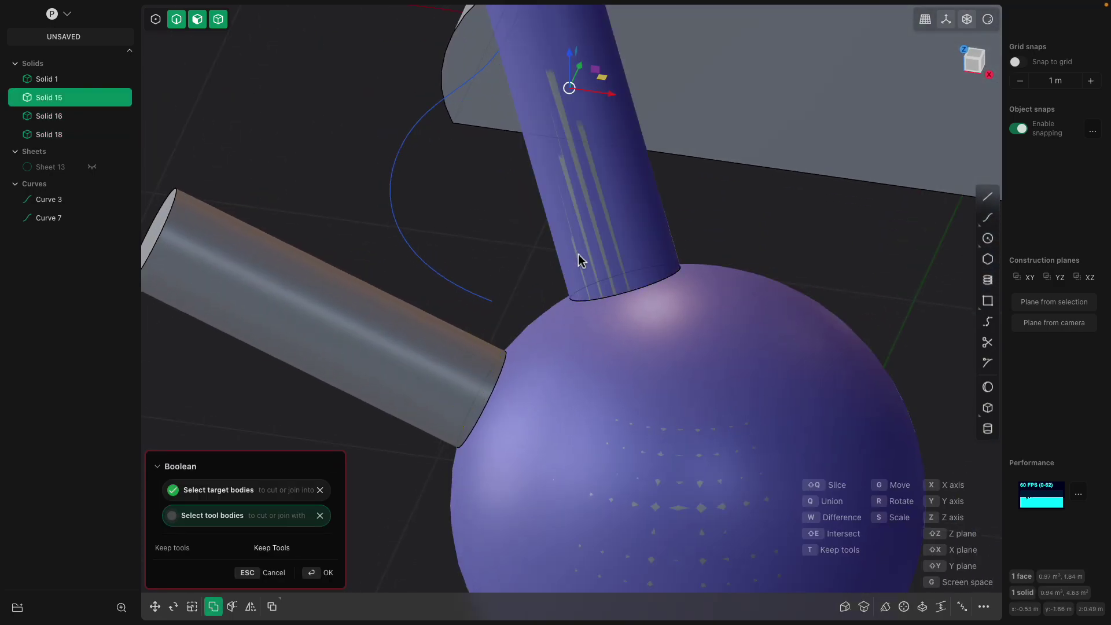
pyautogui.press('Return')
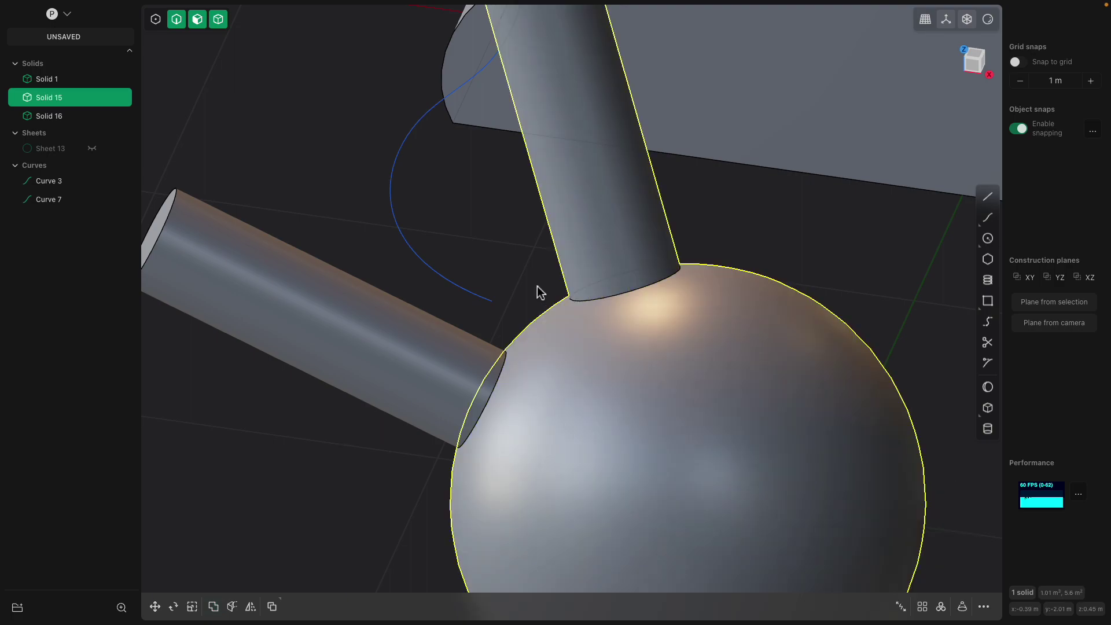
# - Fillet the edge where the upper cylinder meets the sphere by about 0.049 m
pyautogui.click(539, 288)
pyautogui.moveTo(538, 289); pyautogui.dragTo(556, 296, button='middle')
pyautogui.doubleClick(589, 301)
pyautogui.press('b')
pyautogui.moveTo(589, 302)
pyautogui.mouseDown()
pyautogui.moveTo(602, 306)
pyautogui.moveTo(575, 298)
pyautogui.mouseUp()
pyautogui.moveTo(628, 288); pyautogui.dragTo(578, 284, button='middle')
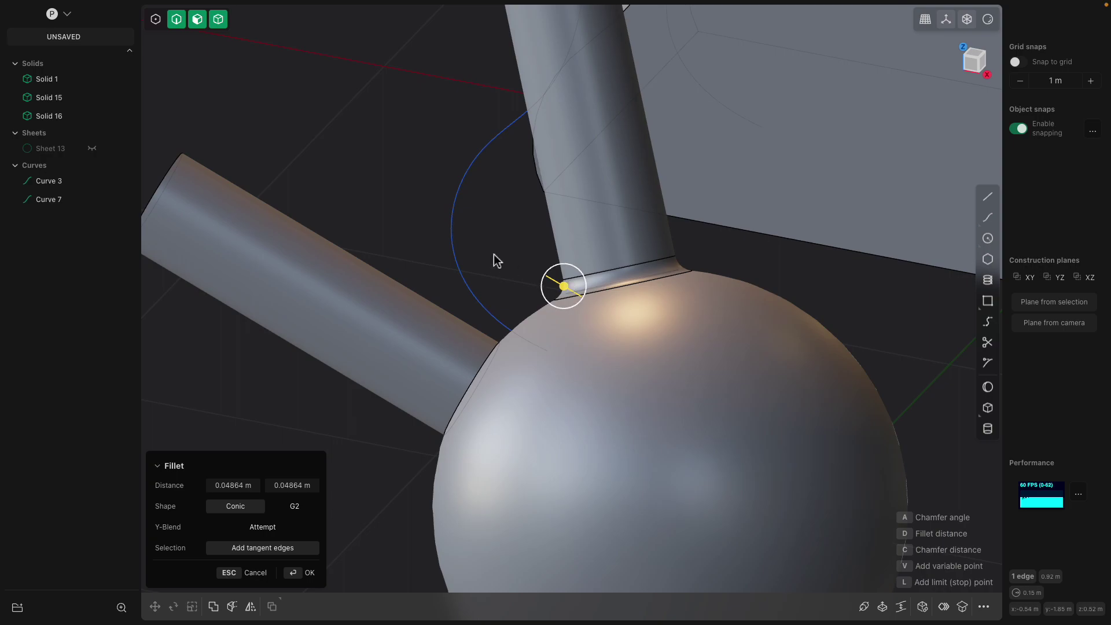
pyautogui.press('Return')
# - Fillet the side cylinder's curved end edge next to the sphere by about 0.018 m
pyautogui.scroll(3, 510, 320)
pyautogui.moveTo(499, 287); pyautogui.dragTo(503, 394, button='middle')
pyautogui.click(525, 362)
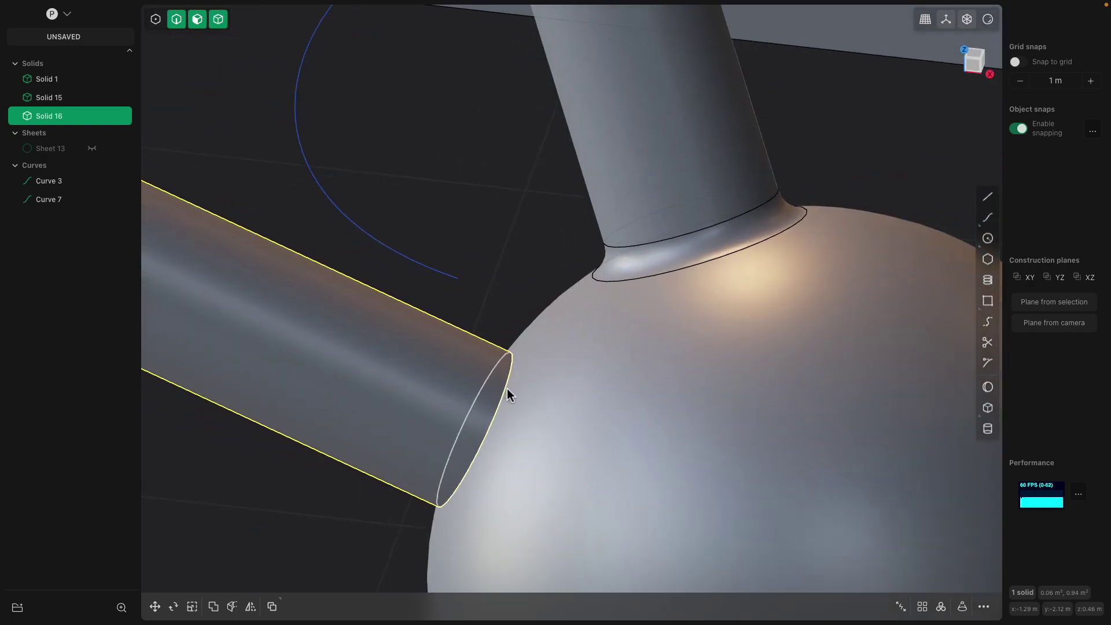
pyautogui.click(506, 388)
pyautogui.press('f')
pyautogui.moveTo(506, 388); pyautogui.dragTo(516, 388)
pyautogui.moveTo(516, 387); pyautogui.dragTo(471, 336, button='middle')
pyautogui.moveTo(472, 318); pyautogui.dragTo(473, 321)
pyautogui.moveTo(474, 322); pyautogui.dragTo(427, 398, button='middle')
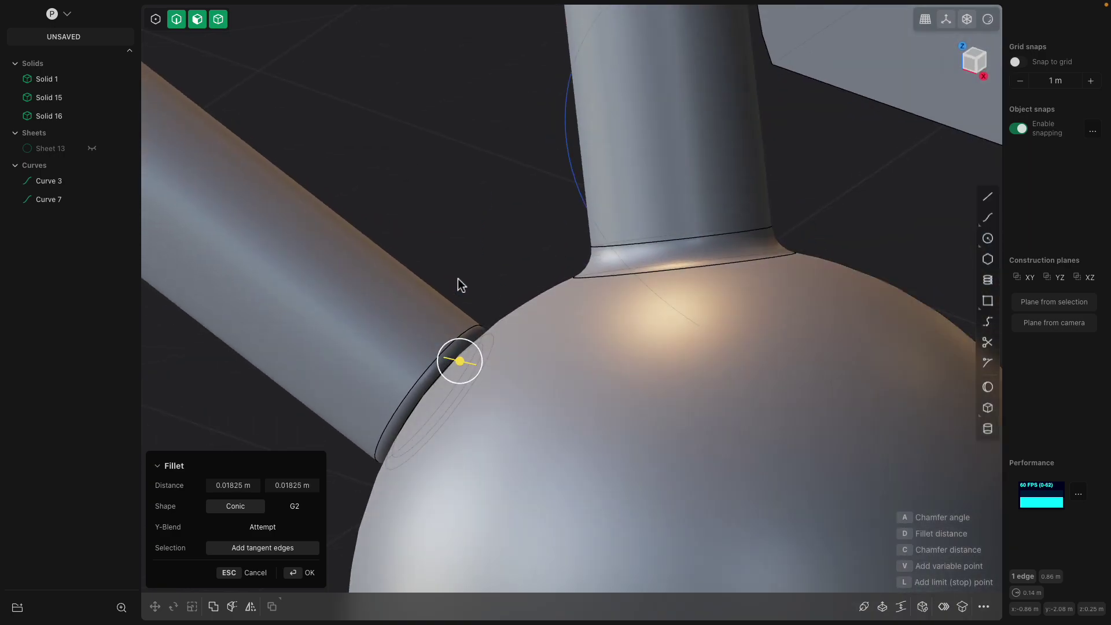
pyautogui.press('Return')
# - Offset the side cylinder's round outer face outward by about 0.095 m to thicken it
pyautogui.click(427, 293)
pyautogui.scroll(-2, 428, 294)
pyautogui.scroll(-1, 459, 347)
pyautogui.keyDown('shift'); pyautogui.moveTo(461, 364); pyautogui.dragTo(495, 285, button='middle'); pyautogui.keyUp('shift')
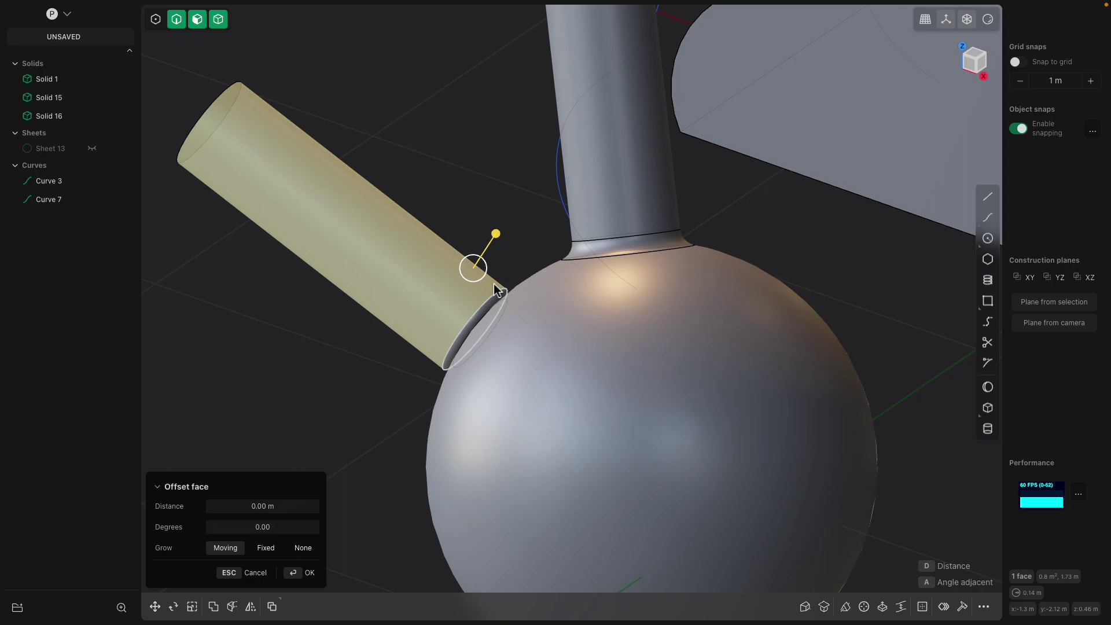
pyautogui.moveTo(499, 243); pyautogui.dragTo(509, 212)
pyautogui.scroll(3, 539, 274)
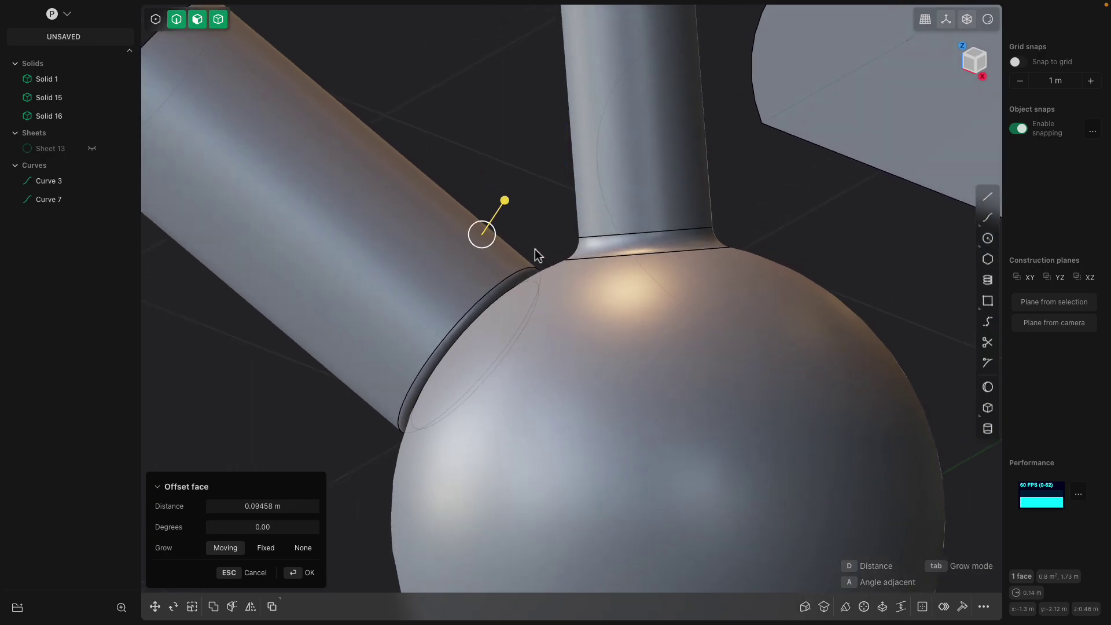
pyautogui.press('Return')
pyautogui.click(526, 217)
pyautogui.scroll(-3, 525, 232)
pyautogui.keyDown('shift'); pyautogui.moveTo(525, 284); pyautogui.dragTo(613, 245, button='middle'); pyautogui.keyUp('shift')
pyautogui.click(547, 274)
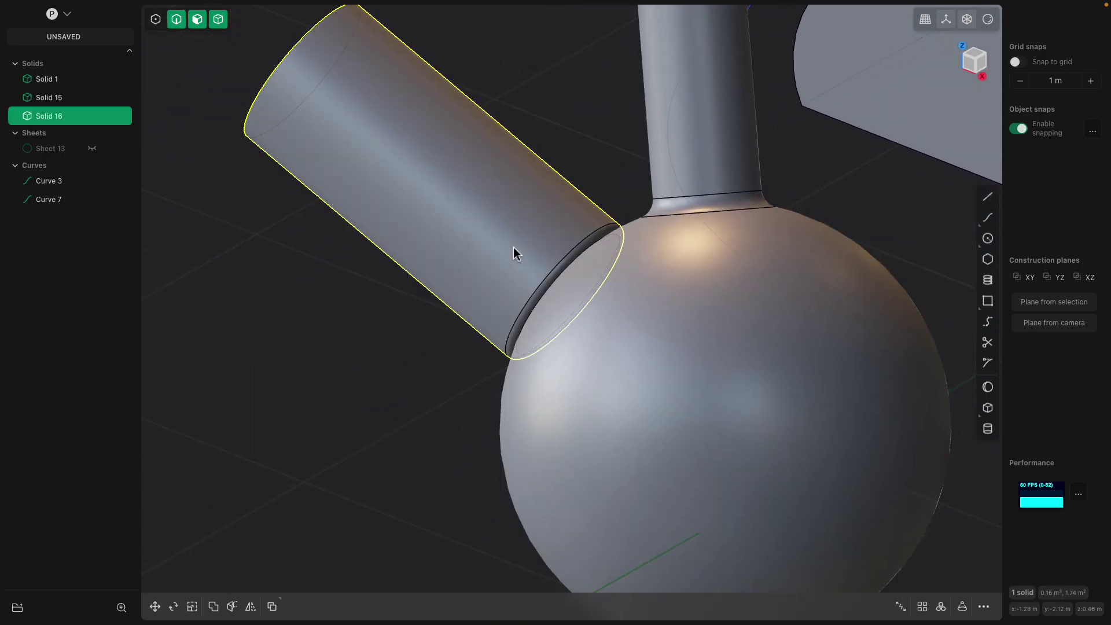
pyautogui.click(512, 248)
pyautogui.moveTo(530, 254); pyautogui.dragTo(537, 259, button='middle')
pyautogui.press('g')
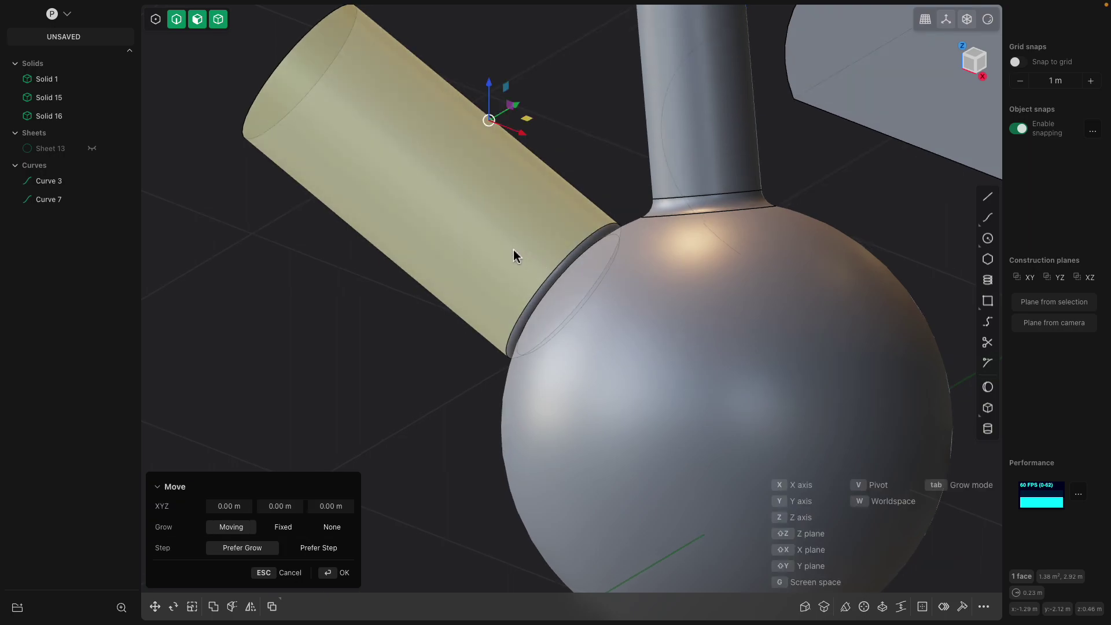
pyautogui.click(568, 137)
pyautogui.click(500, 186)
pyautogui.click(439, 191)
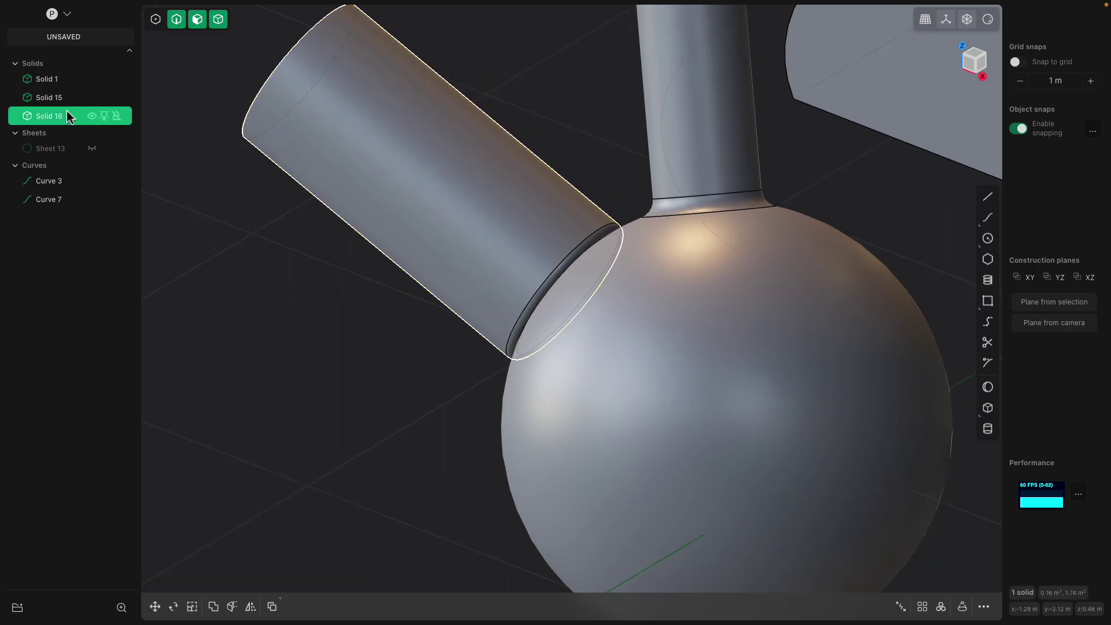
# - Move the side cylinder away from the sphere by about -0.171 m in X, -0.135 m in Y and 0.005 m in Z
pyautogui.click(514, 250)
pyautogui.press('g')
pyautogui.moveTo(428, 186); pyautogui.dragTo(347, 183)
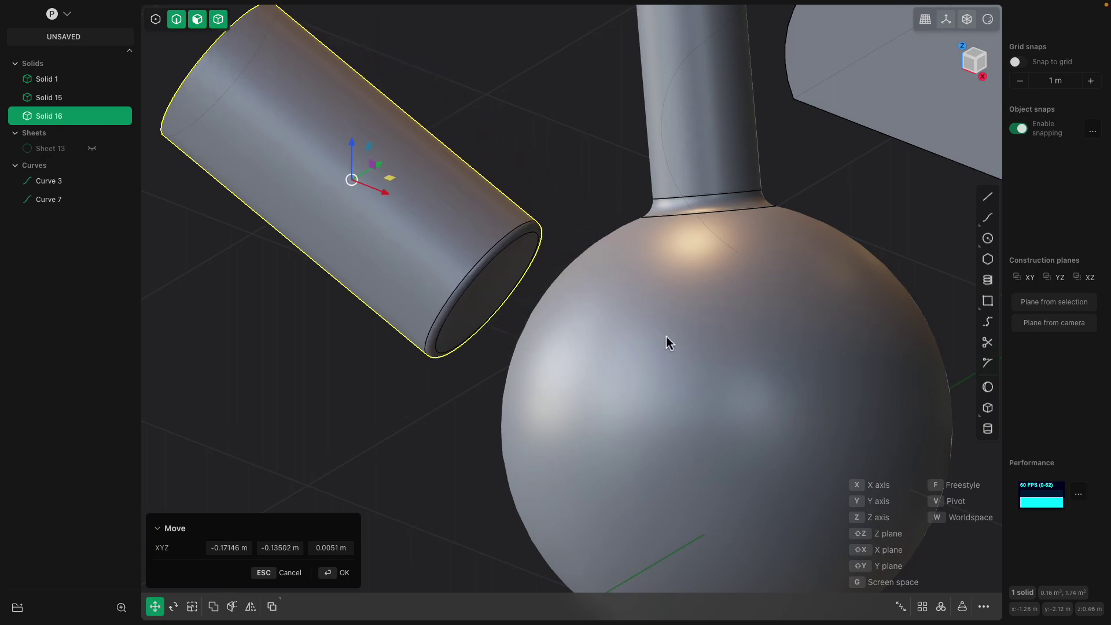
pyautogui.moveTo(666, 338); pyautogui.dragTo(681, 324, button='middle')
pyautogui.press('Return')
# - Match the filleted end face of the detached side cylinder to the sphere's surface with Match face
pyautogui.moveTo(536, 200); pyautogui.dragTo(514, 192, button='middle')
pyautogui.click(476, 296)
pyautogui.moveTo(475, 299); pyautogui.dragTo(489, 248, button='middle')
pyautogui.press('Escape')
pyautogui.click(474, 314)
pyautogui.click(484, 323)
pyautogui.press('o')
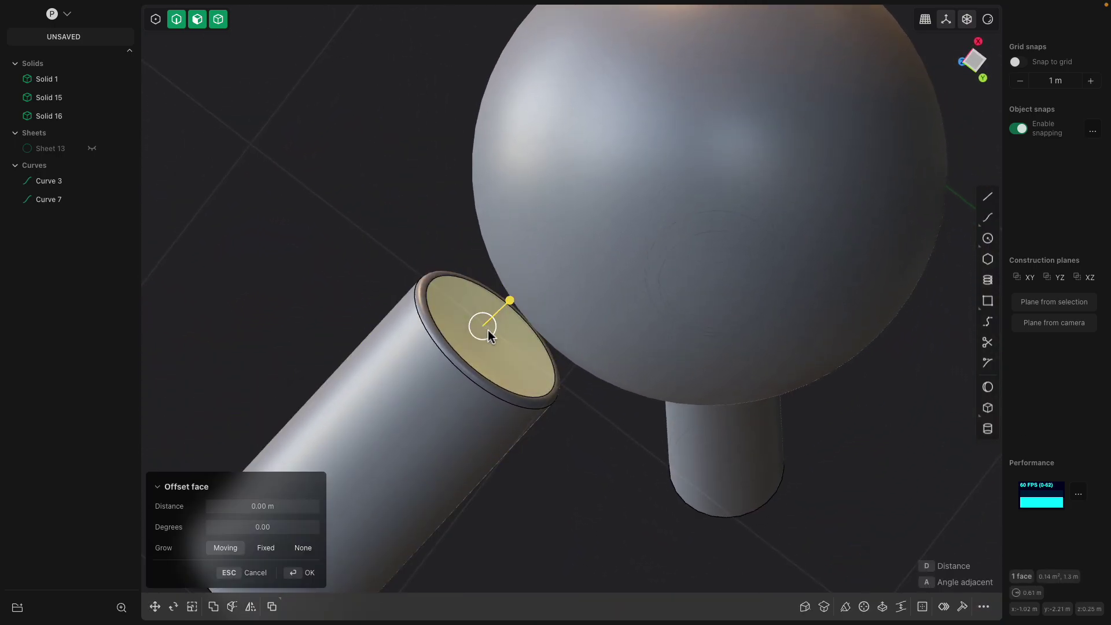
pyautogui.moveTo(484, 322); pyautogui.dragTo(573, 402, button='middle')
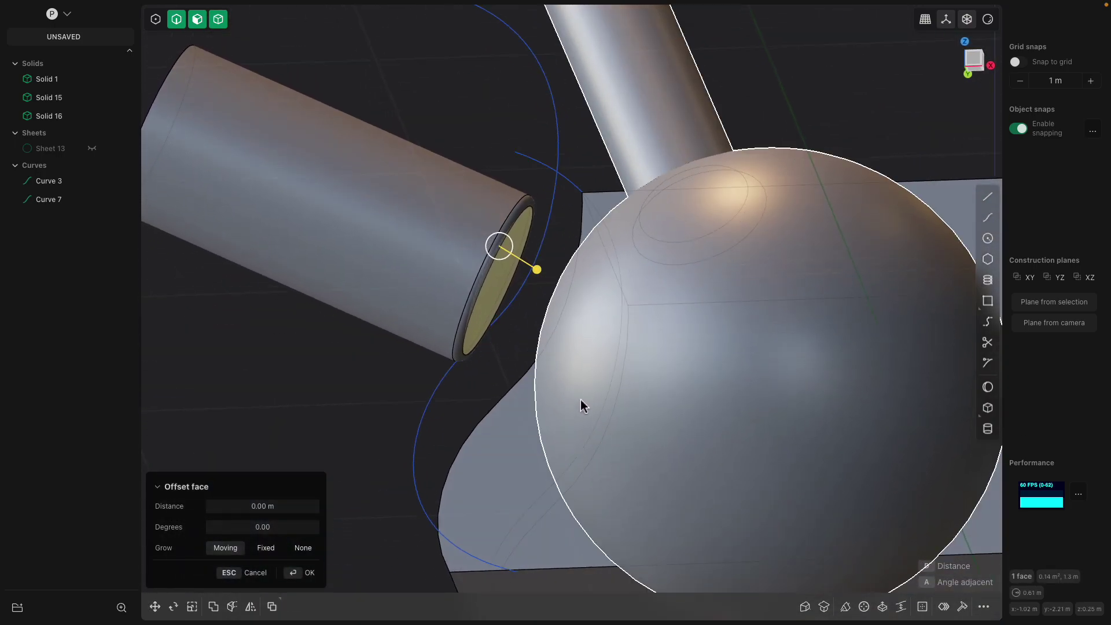
pyautogui.click(824, 608)
pyautogui.click(706, 391)
pyautogui.moveTo(706, 391); pyautogui.dragTo(580, 360, button='middle')
pyautogui.press('Return')
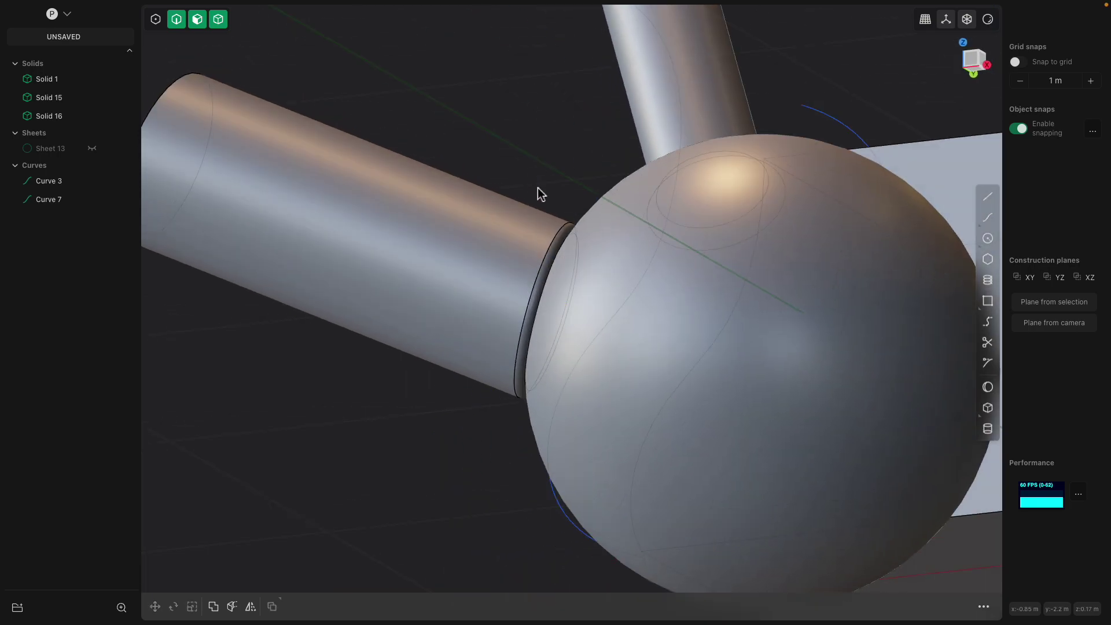
pyautogui.moveTo(536, 191); pyautogui.dragTo(717, 168, button='middle')
pyautogui.click(654, 360)
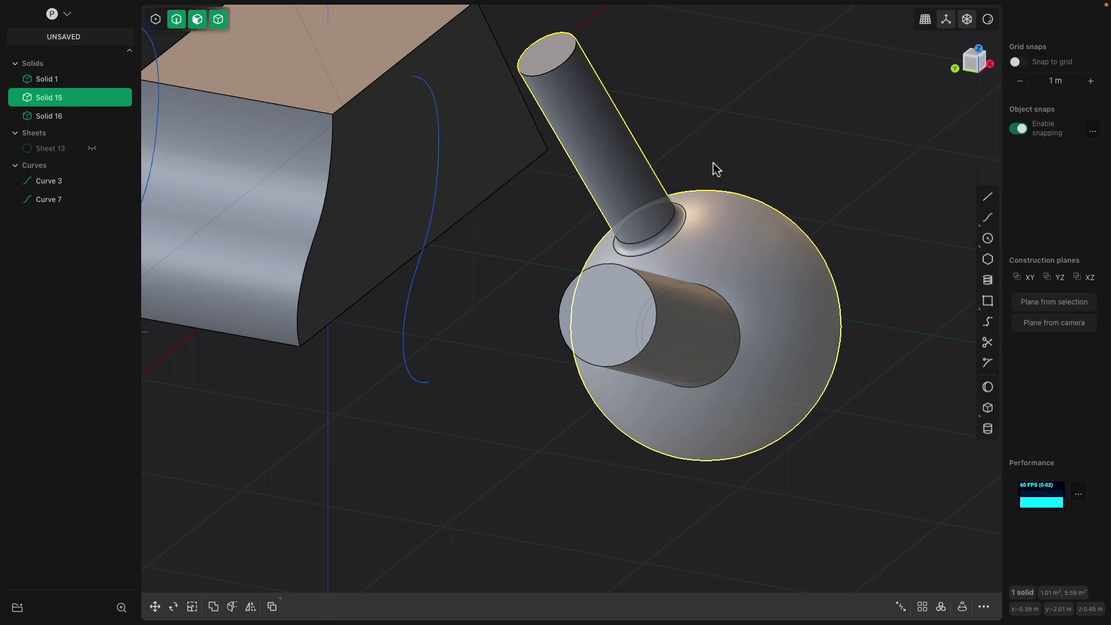
pyautogui.click(514, 282)
pyautogui.moveTo(514, 282); pyautogui.dragTo(585, 295, button='middle')
pyautogui.keyDown('shift'); pyautogui.moveTo(427, 336); pyautogui.dragTo(590, 295, button='middle'); pyautogui.keyUp('shift')
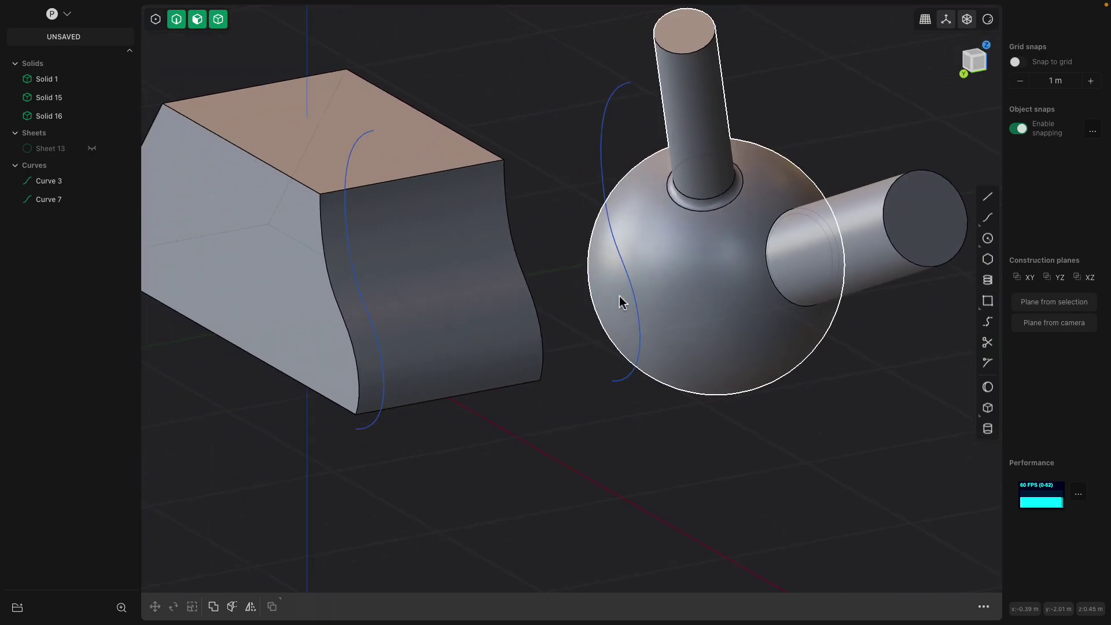
pyautogui.scroll(3, 619, 297)
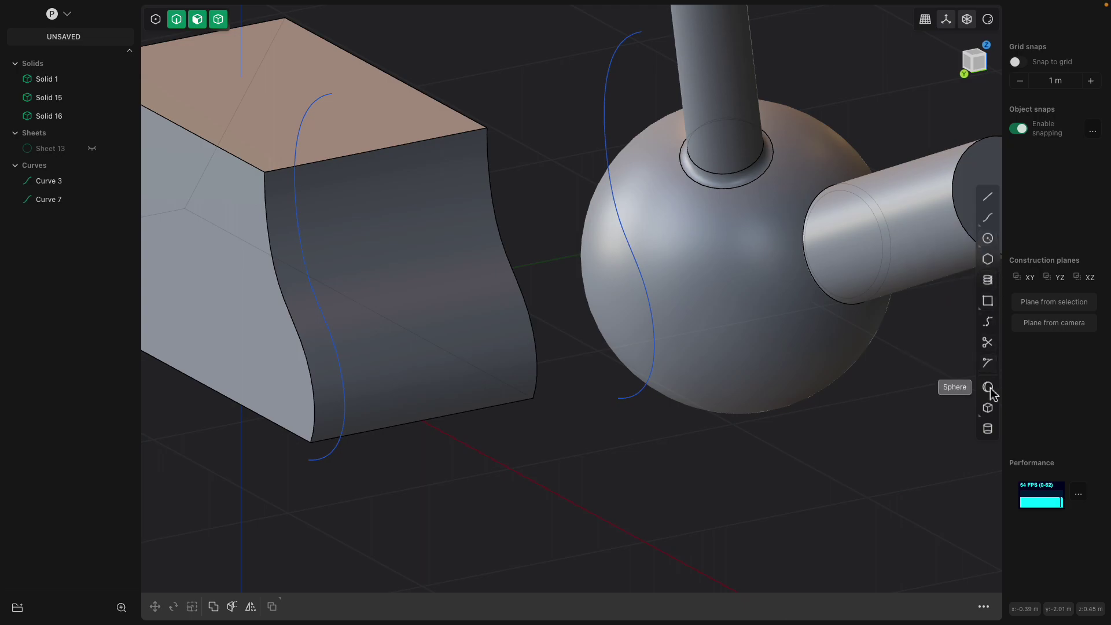
# - Create a separate cylinder on the cube's S-curved face, about 0.109 m in radius and 0.75 m high
pyautogui.click(989, 429)
pyautogui.scroll(2, 399, 337)
pyautogui.moveTo(399, 337); pyautogui.dragTo(467, 289, button='middle')
pyautogui.scroll(2, 405, 376)
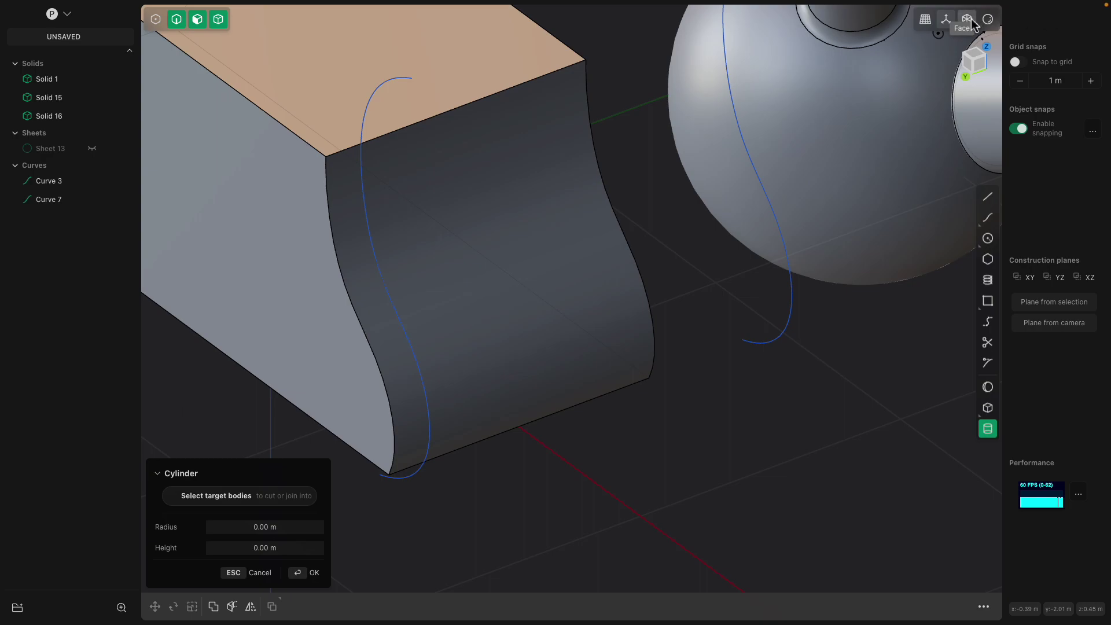
pyautogui.moveTo(691, 204); pyautogui.dragTo(675, 220, button='middle')
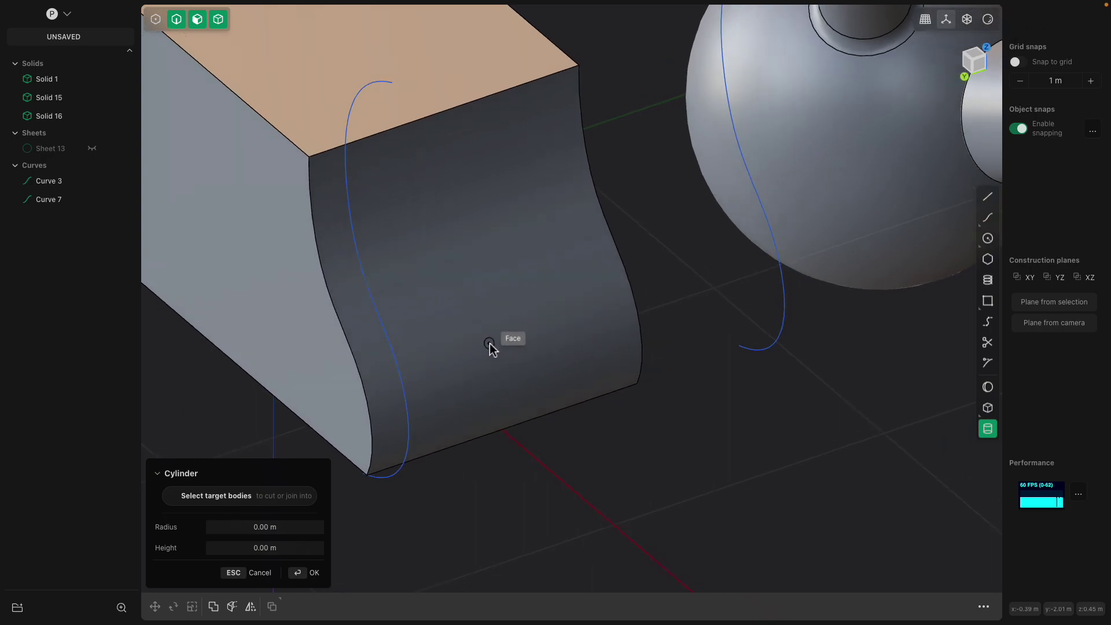
pyautogui.click(519, 360)
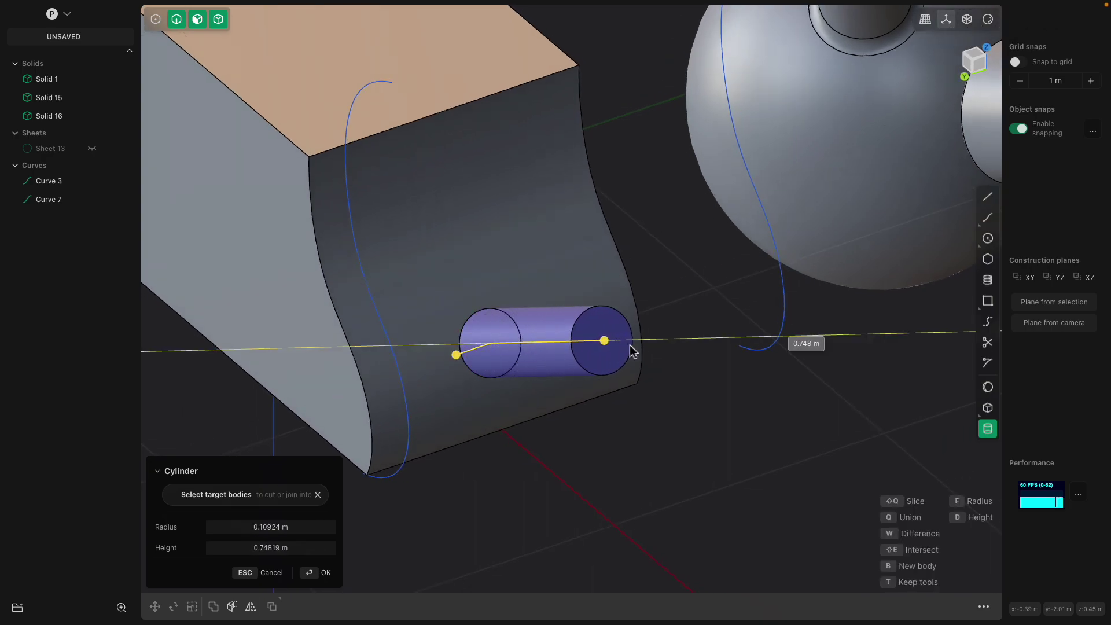
pyautogui.click(629, 346)
pyautogui.moveTo(629, 346); pyautogui.dragTo(648, 294, button='middle')
pyautogui.moveTo(838, 354); pyautogui.dragTo(874, 344, button='middle')
pyautogui.press('Return')
# - Match the new cylinder's end face to the cube's S-curved face with Match face
pyautogui.keyDown('shift'); pyautogui.click(763, 300); pyautogui.keyUp('shift')
pyautogui.moveTo(689, 341); pyautogui.dragTo(826, 619, button='middle')
pyautogui.scroll(2, 663, 357)
pyautogui.scroll(5, 623, 379)
pyautogui.click(664, 280)
pyautogui.press('o')
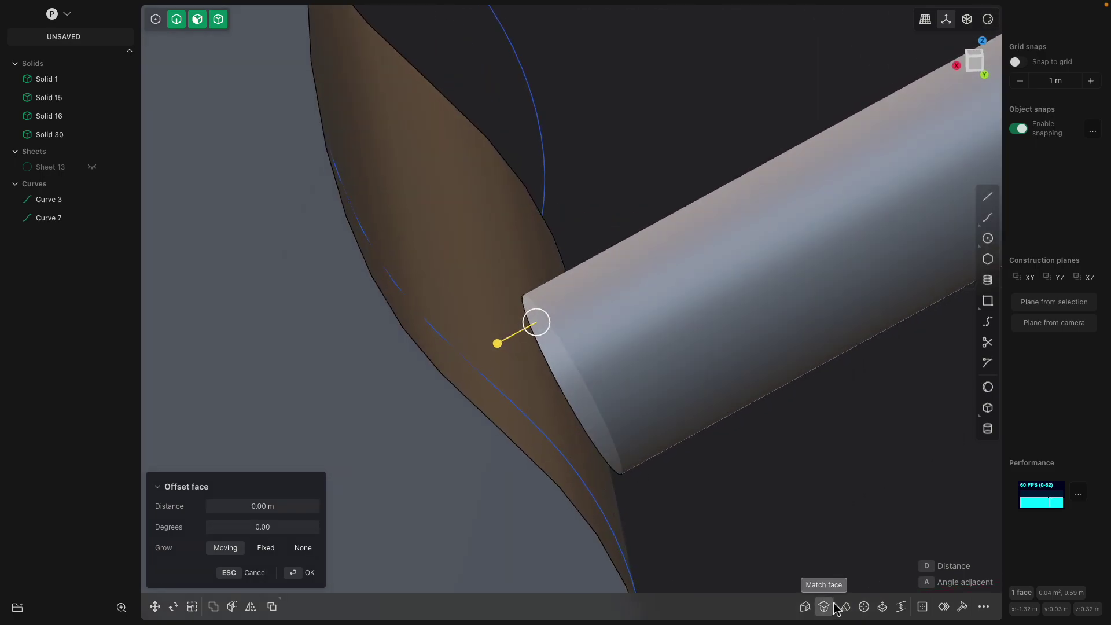
pyautogui.click(830, 603)
pyautogui.click(521, 335)
pyautogui.rightClick(630, 179)
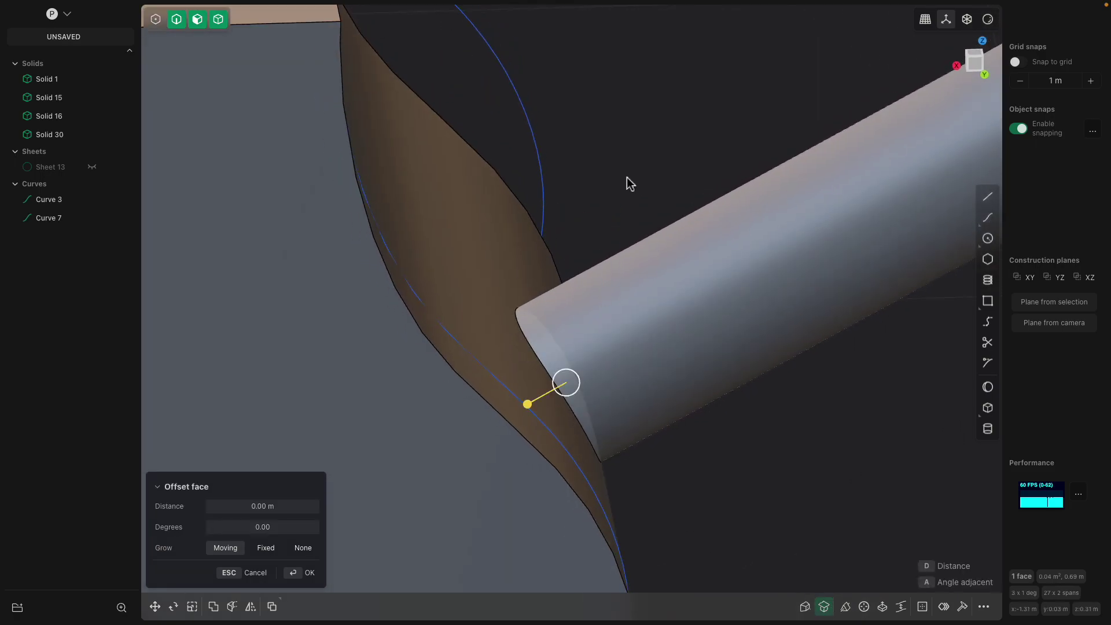
pyautogui.click(629, 179)
# - Try to fillet the new cylinder's matched end edge by about 0.007 m while it is still a separate body
pyautogui.moveTo(581, 443); pyautogui.dragTo(523, 372, button='middle')
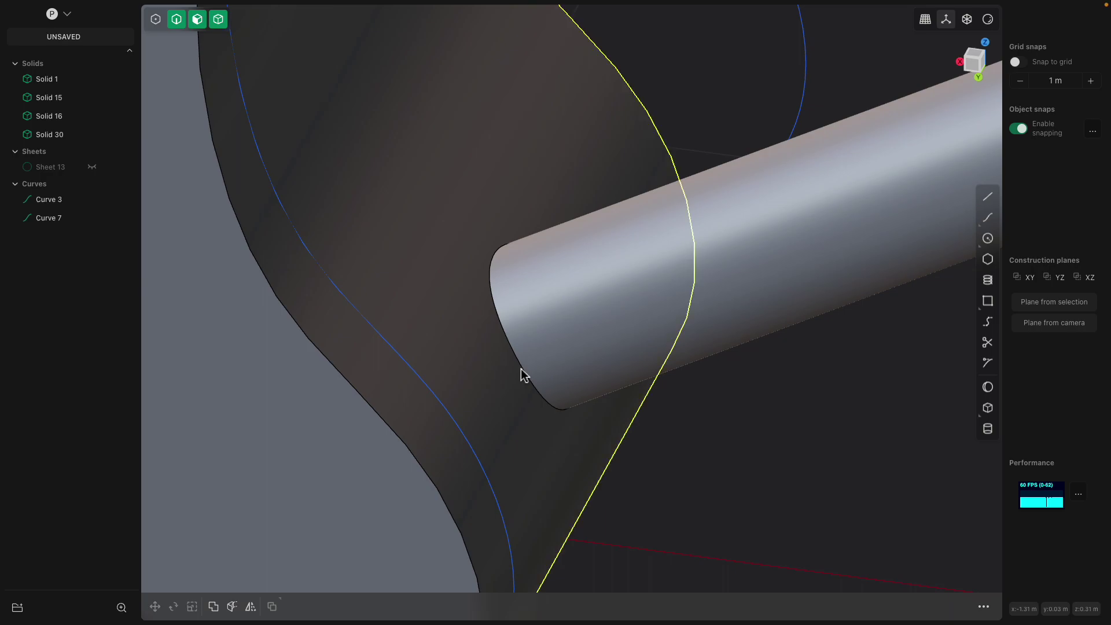
pyautogui.click(531, 384)
pyautogui.click(531, 385)
pyautogui.press('f')
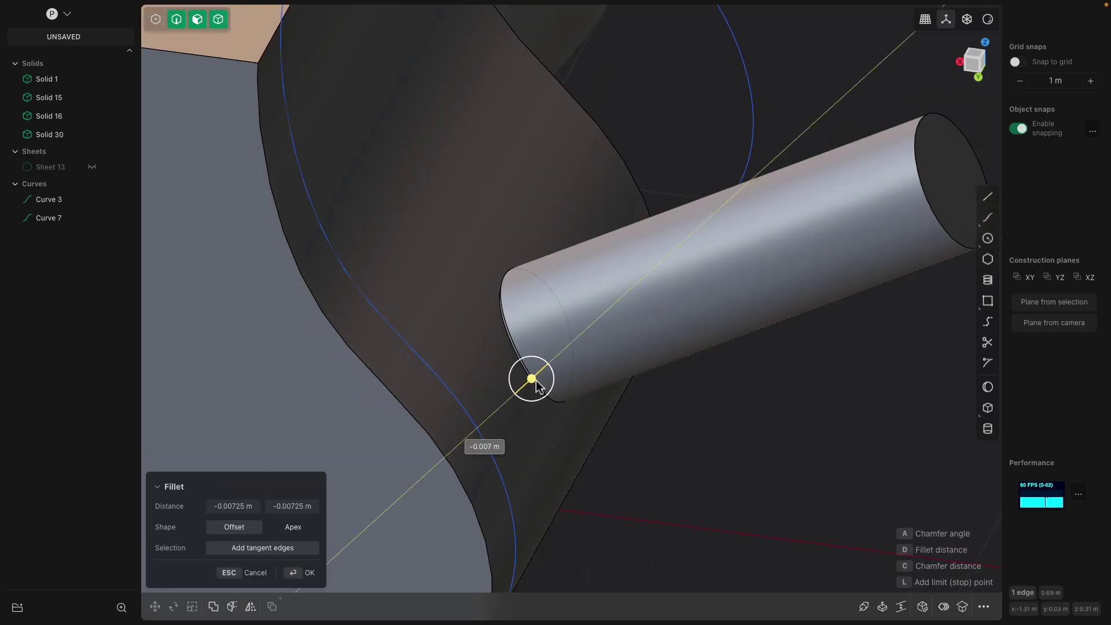
pyautogui.moveTo(539, 387); pyautogui.dragTo(767, 391, button='middle')
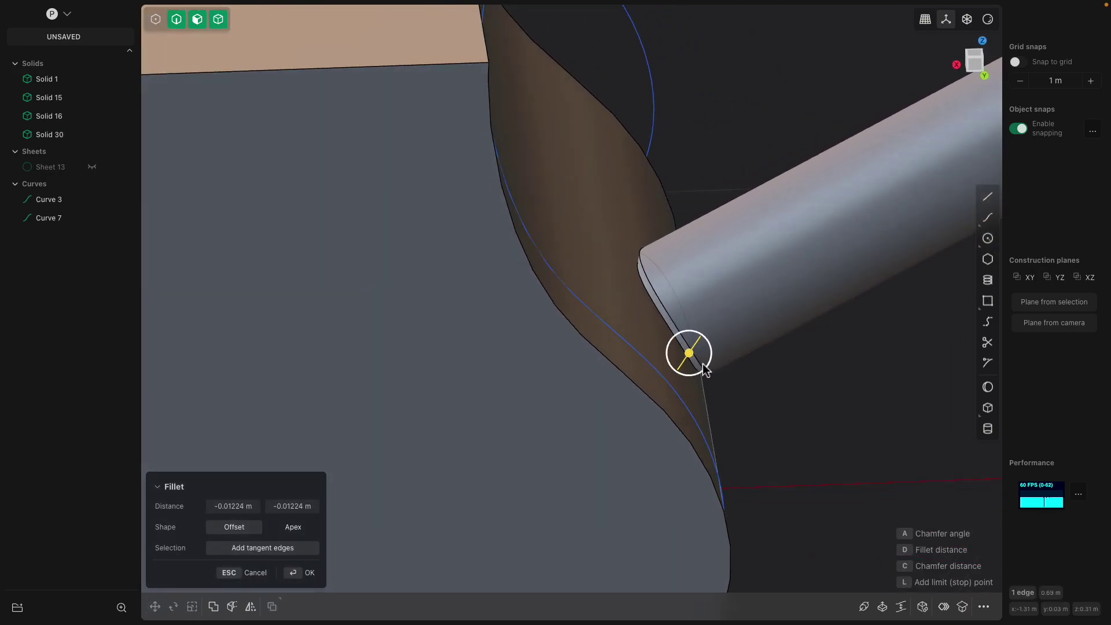
pyautogui.moveTo(704, 370); pyautogui.dragTo(677, 359)
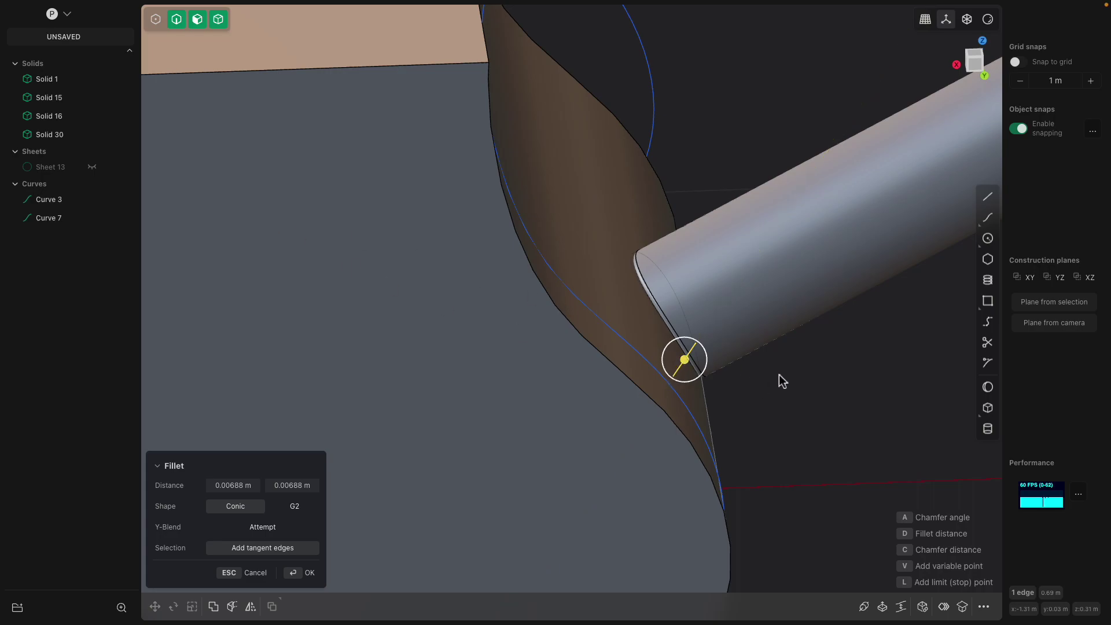
pyautogui.rightClick(794, 346)
# - Undo the small fillet on the separate cylinder's matched end edge
pyautogui.click(746, 282)
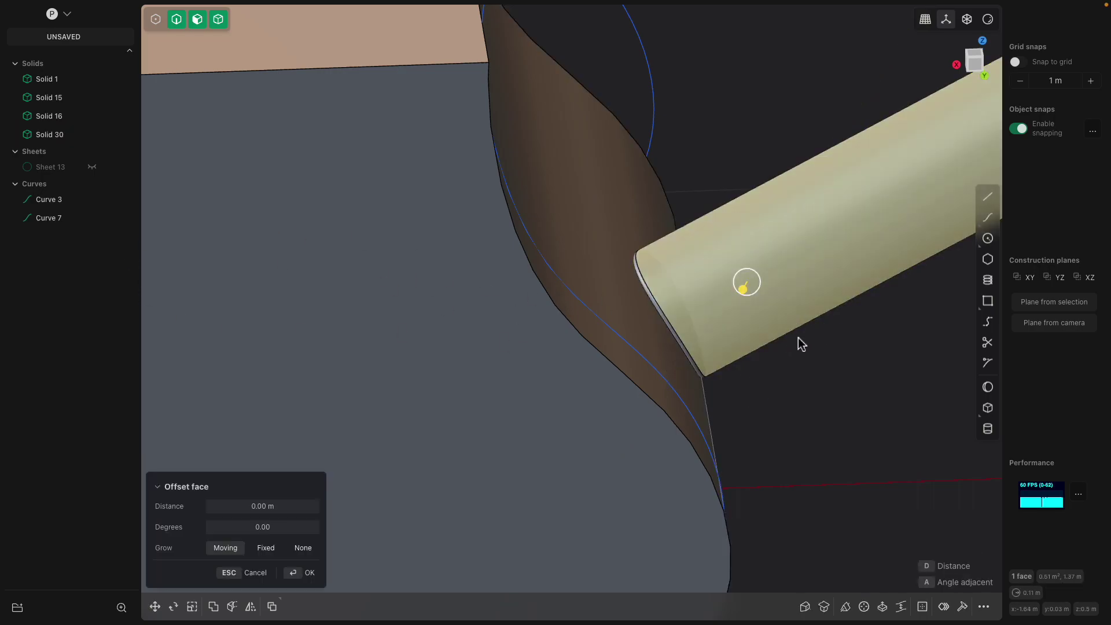
pyautogui.hotkey('ctrl', 'z')
pyautogui.hotkey('ctrl', 'z')
pyautogui.moveTo(800, 350); pyautogui.dragTo(754, 357, button='middle')
pyautogui.click(755, 357)
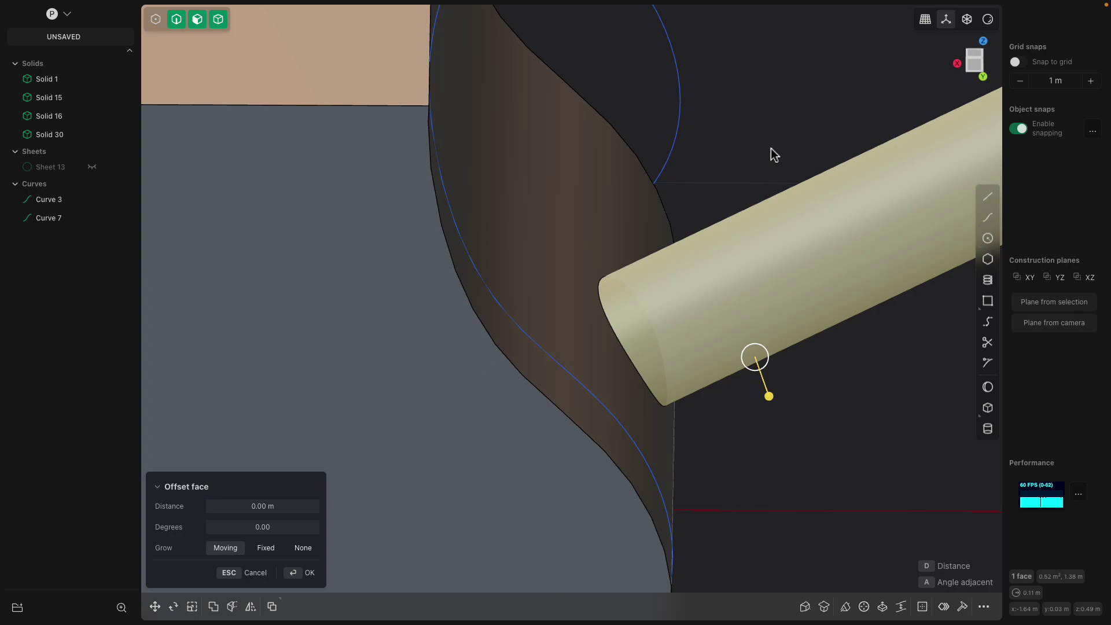
pyautogui.click(771, 150)
# - Join the new cylinder and the cube into one solid with a Boolean union
pyautogui.scroll(-3, 761, 259)
pyautogui.click(749, 276)
pyautogui.moveTo(748, 277); pyautogui.dragTo(689, 269, button='middle')
pyautogui.keyDown('shift'); pyautogui.click(582, 241); pyautogui.keyUp('shift')
pyautogui.press('q')
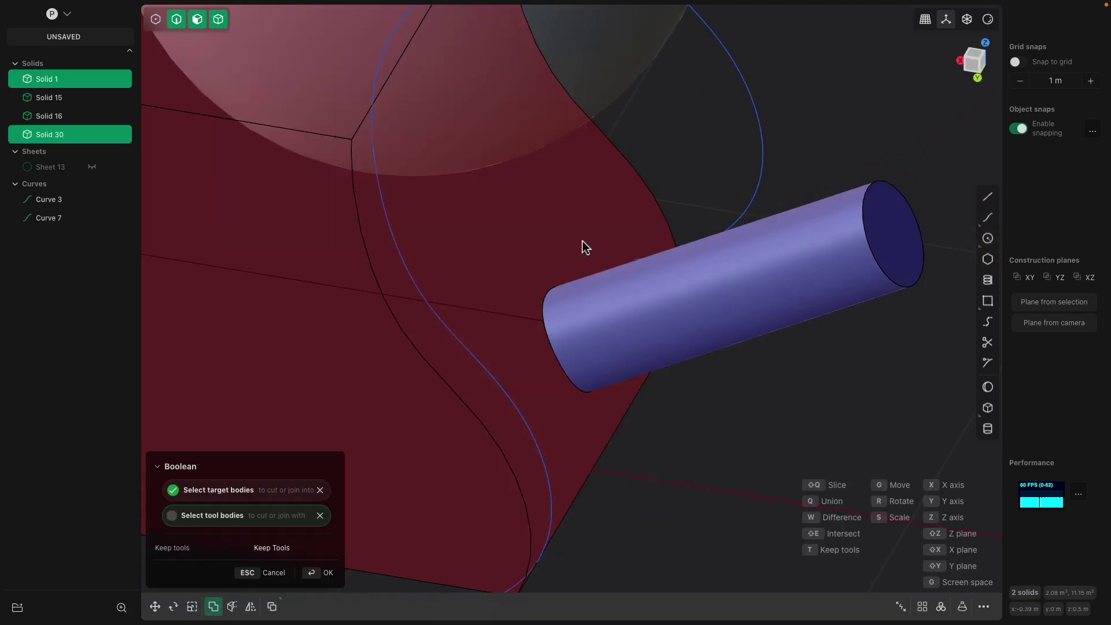
pyautogui.press('Return')
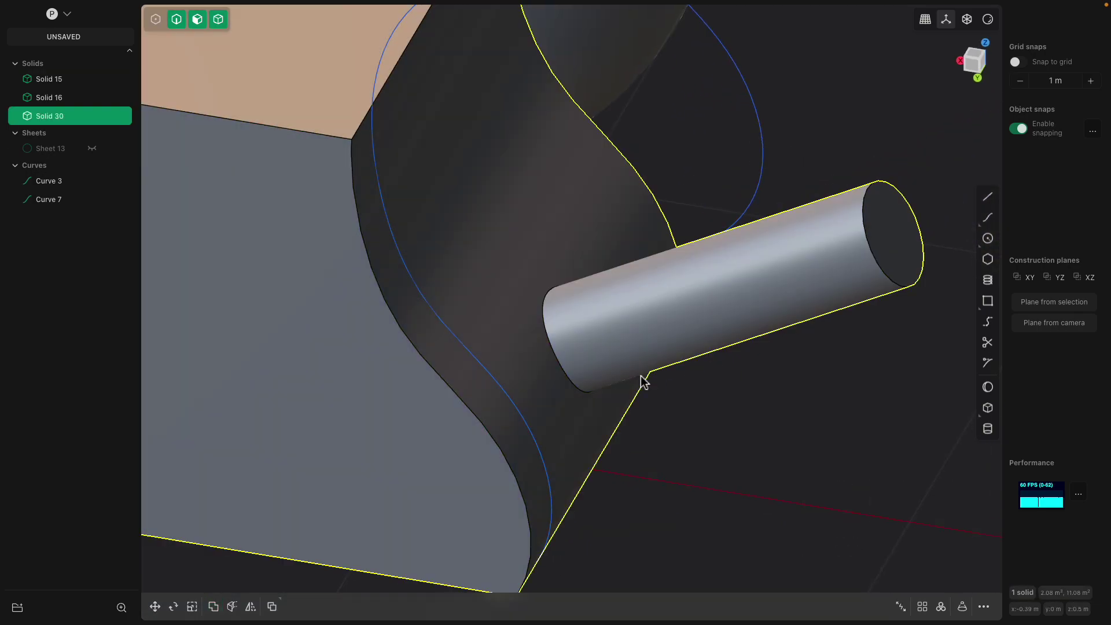
# - Try a fillet of about 0.145 m on the edge where the cylinder meets the S-curved face, and undo it
pyautogui.click(566, 368)
pyautogui.press('f')
pyautogui.moveTo(570, 369); pyautogui.dragTo(585, 370)
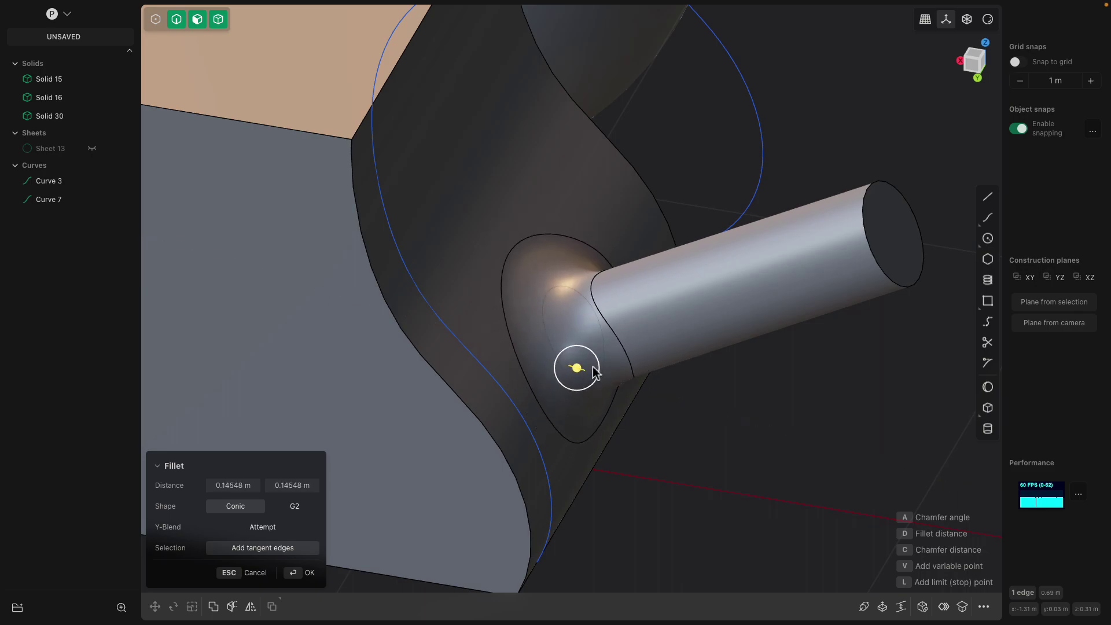
pyautogui.moveTo(585, 370); pyautogui.dragTo(691, 425, button='middle')
pyautogui.press('Return')
pyautogui.hotkey('ctrl', 'z')
pyautogui.hotkey('ctrl', 'z')
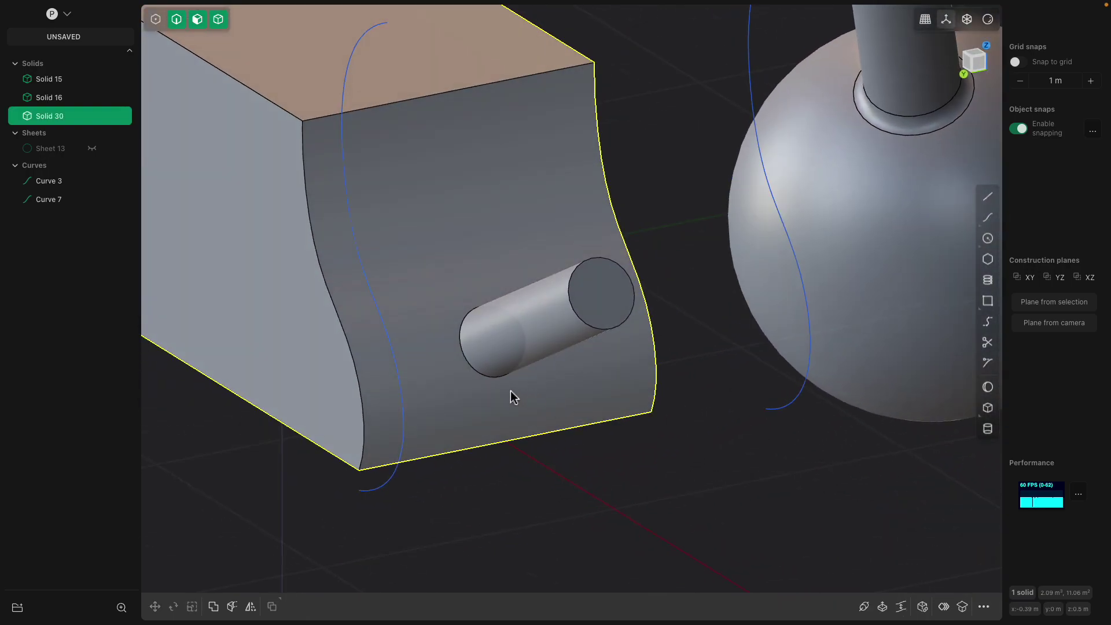
# - Fillet the edge where the cylinder meets the cube's S-curved face by about 0.046 m
pyautogui.click(497, 381)
pyautogui.click(492, 377)
pyautogui.moveTo(493, 376); pyautogui.dragTo(492, 376)
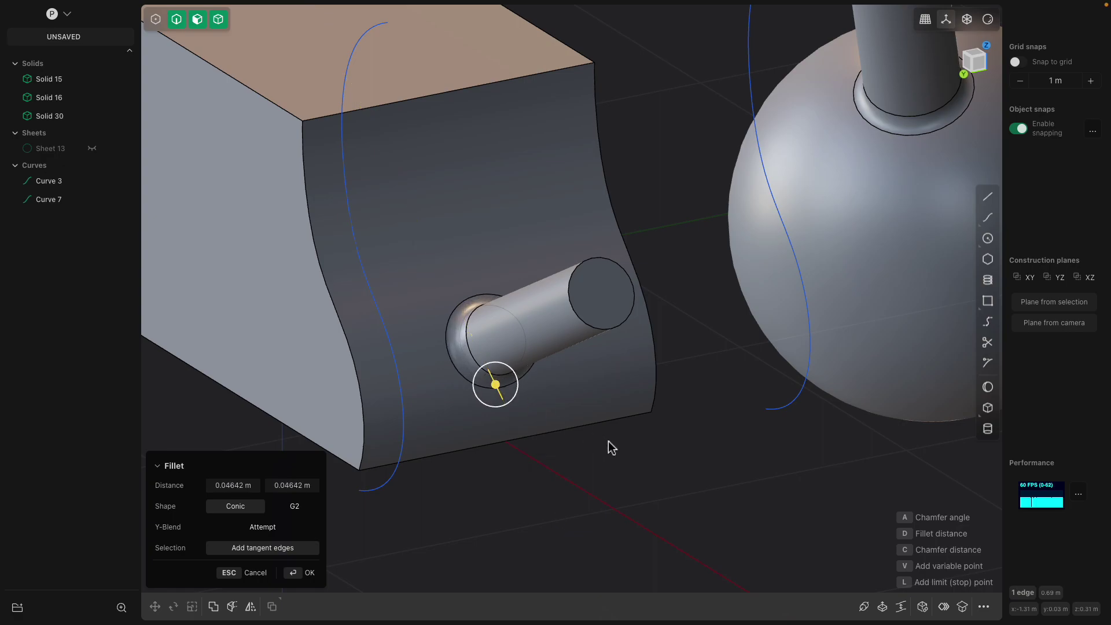
pyautogui.press('Return')
pyautogui.moveTo(612, 447); pyautogui.dragTo(545, 305, button='middle')
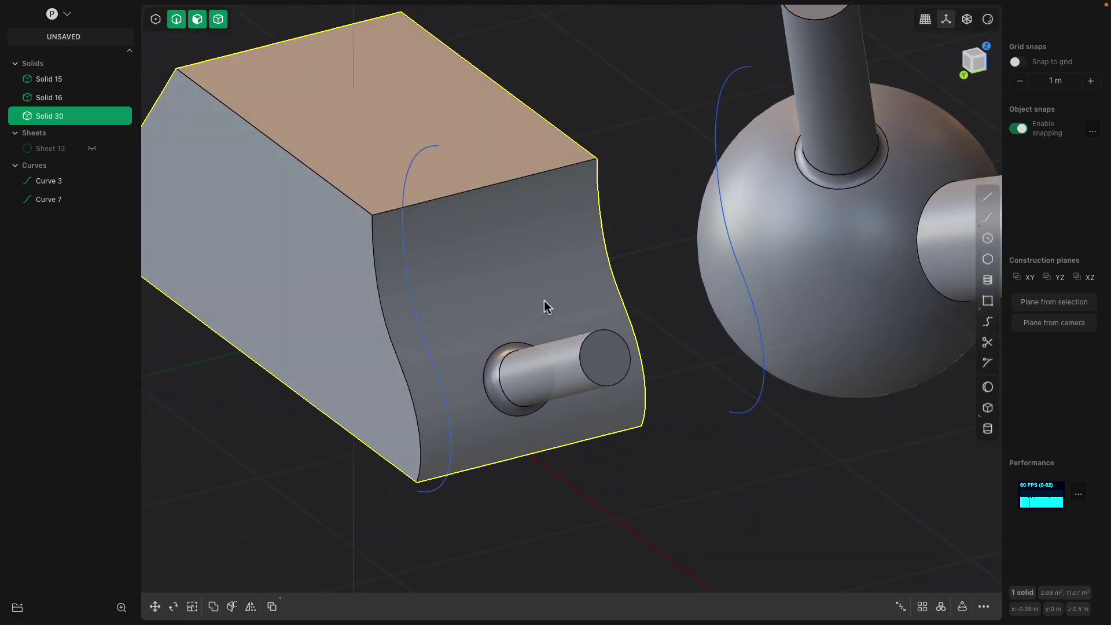
# - Find the Text command and create a text curve reading "X"
pyautogui.moveTo(575, 333); pyautogui.dragTo(733, 432, button='middle')
pyautogui.write('f')
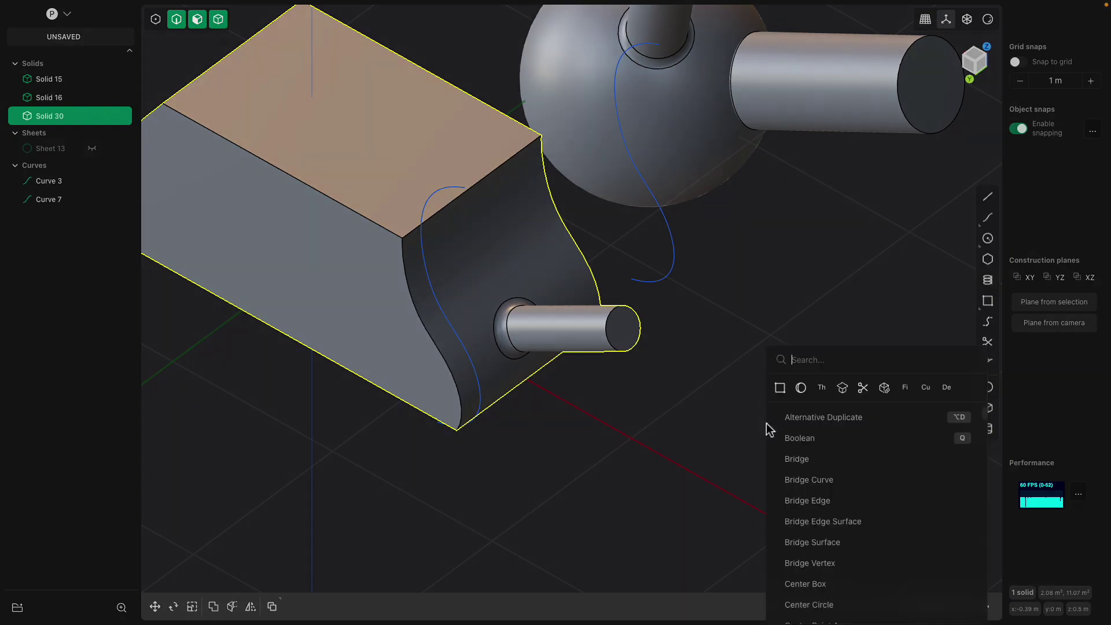
pyautogui.write('TEX')
pyautogui.click(789, 451)
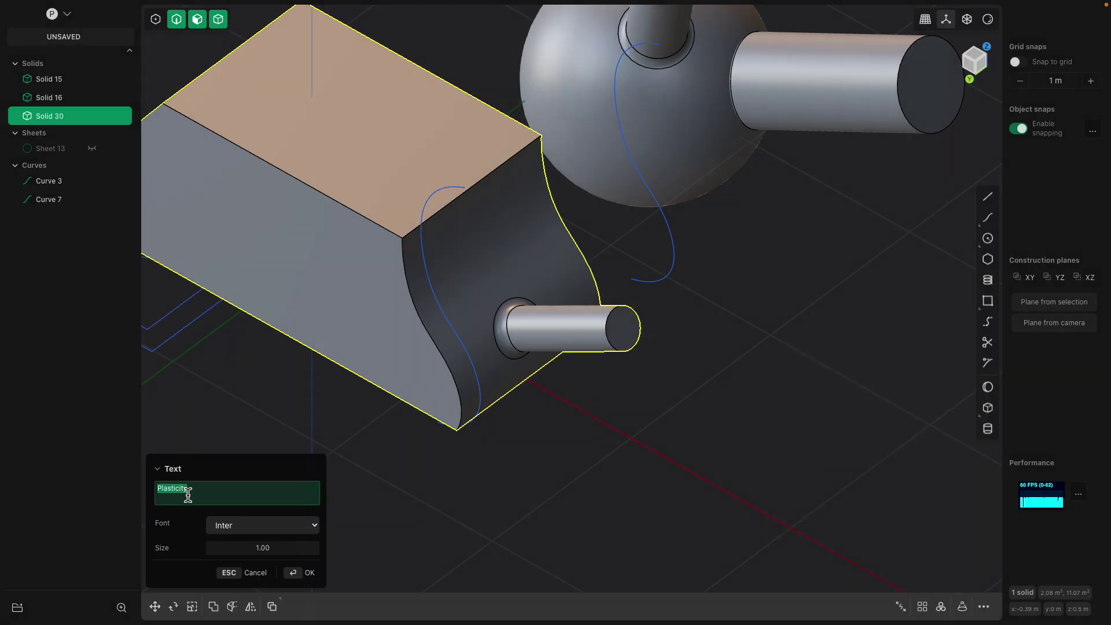
pyautogui.scroll(-5, 488, 404)
pyautogui.keyDown('shift'); pyautogui.moveTo(471, 378); pyautogui.dragTo(587, 384, button='middle'); pyautogui.keyUp('shift')
pyautogui.press('Return')
pyautogui.click(367, 365)
pyautogui.click(354, 338)
pyautogui.press('e')
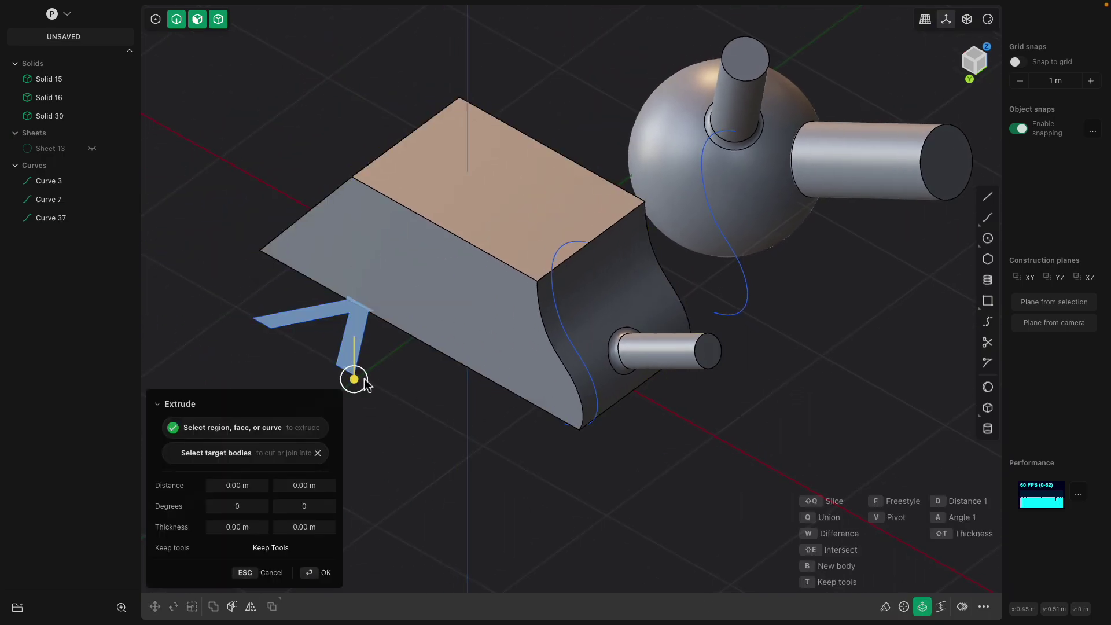
pyautogui.moveTo(365, 381); pyautogui.dragTo(561, 357, button='middle')
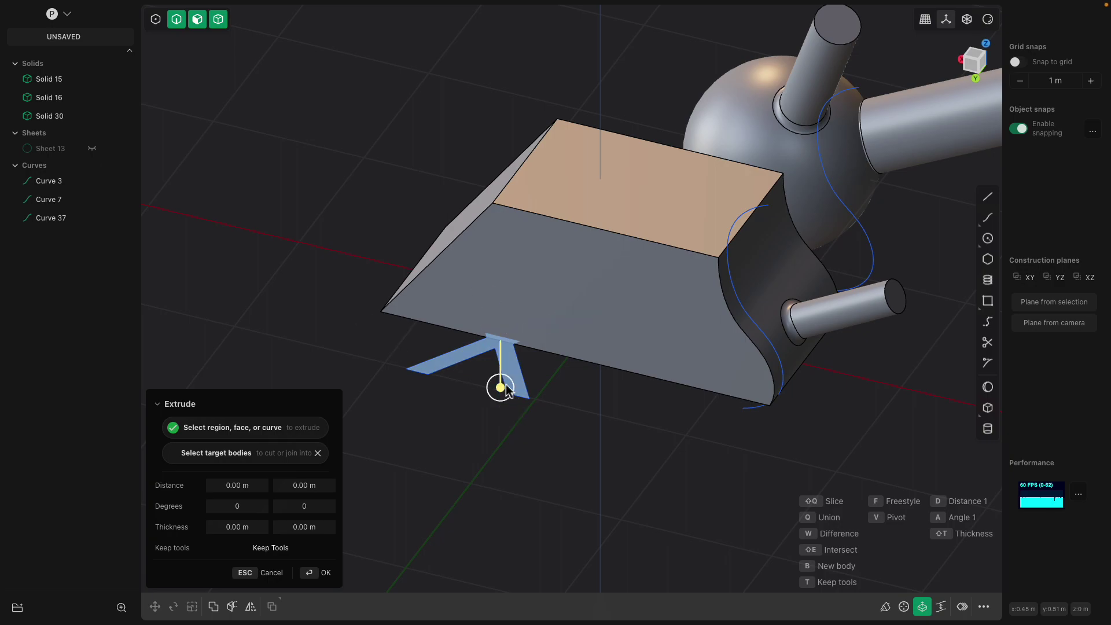
pyautogui.click(500, 385)
pyautogui.moveTo(500, 386); pyautogui.dragTo(531, 395, button='middle')
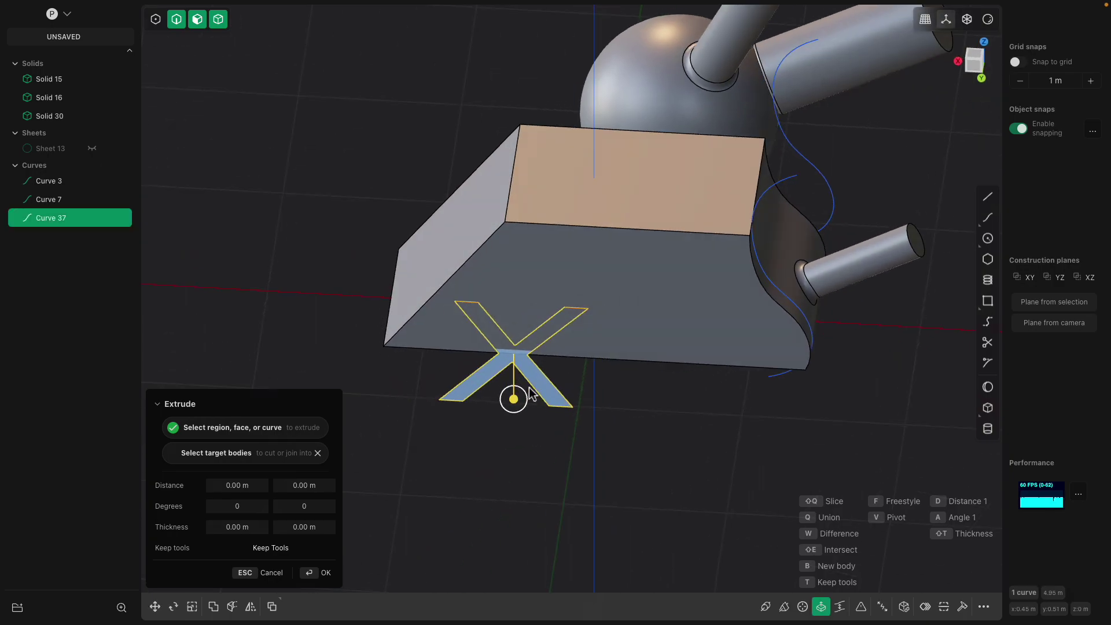
pyautogui.click(531, 394)
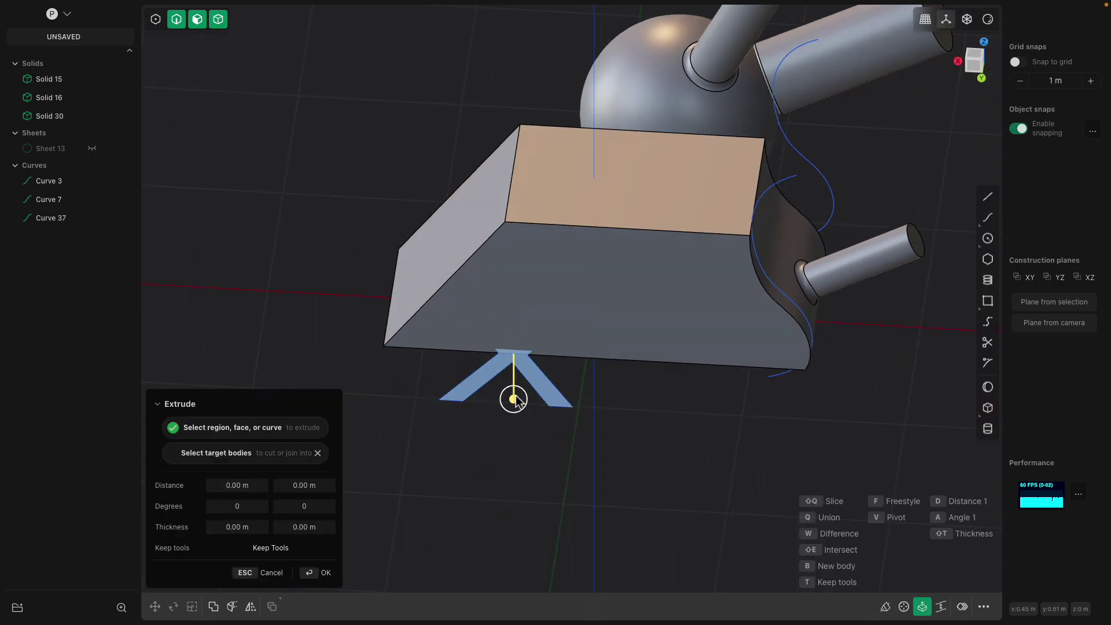
pyautogui.moveTo(514, 399); pyautogui.dragTo(498, 375)
pyautogui.moveTo(501, 377); pyautogui.dragTo(544, 421, button='middle')
pyautogui.press('Escape')
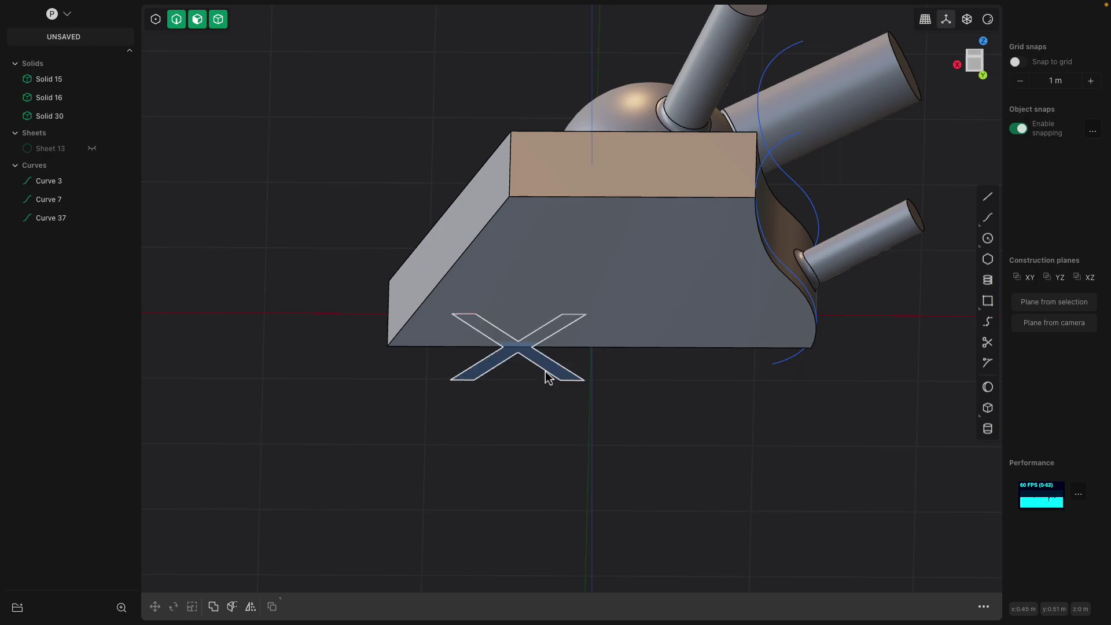
# - Move the X text curve out from under the cube to the area below the cylinder on the S-curved side
pyautogui.click(548, 377)
pyautogui.moveTo(548, 377); pyautogui.dragTo(487, 366, button='middle')
pyautogui.press('g')
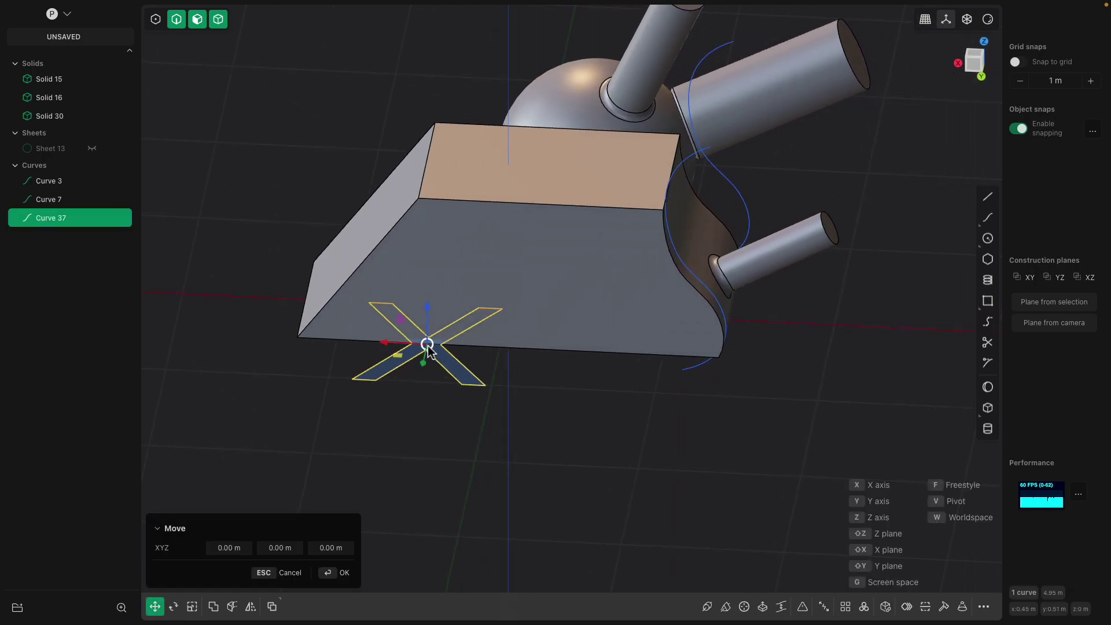
pyautogui.moveTo(428, 346); pyautogui.dragTo(790, 317)
pyautogui.moveTo(790, 317); pyautogui.dragTo(729, 392, button='middle')
pyautogui.press('r')
pyautogui.press('r')
pyautogui.click(680, 372)
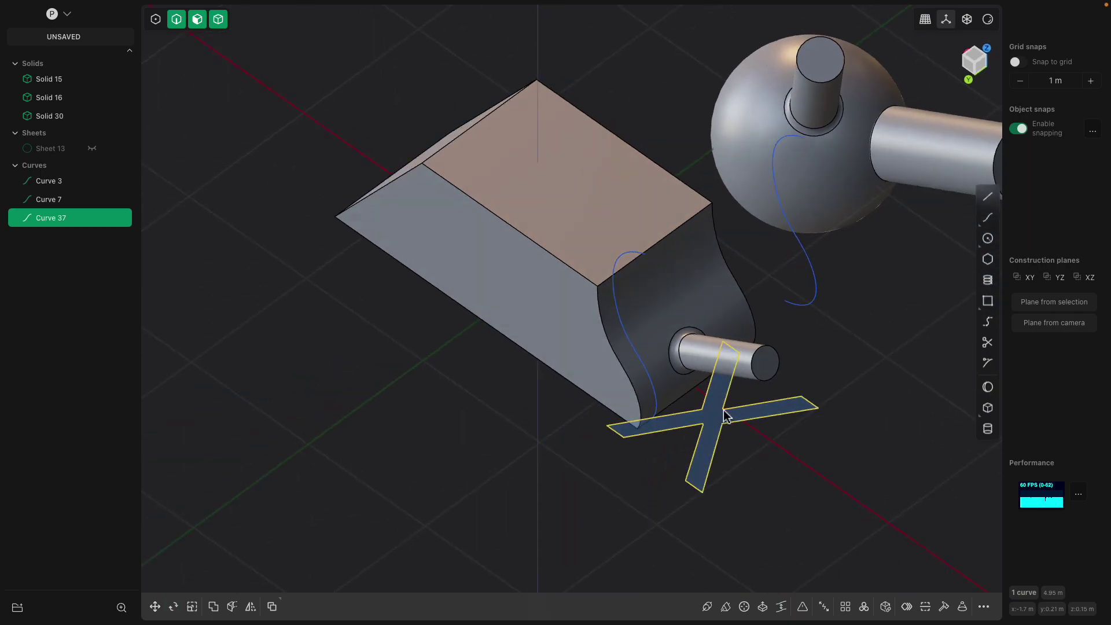
# - Move the X text curve farther from the cube by about -0.706 m in X, -0.486 m in Y and -0.169 m in Z
pyautogui.press('g')
pyautogui.moveTo(793, 461); pyautogui.dragTo(636, 349, button='middle')
pyautogui.click(687, 373)
pyautogui.click(660, 376)
pyautogui.click(611, 342)
pyautogui.press('g')
pyautogui.press('g')
pyautogui.keyDown('shift'); pyautogui.moveTo(750, 379); pyautogui.dragTo(722, 350, button='middle'); pyautogui.keyUp('shift')
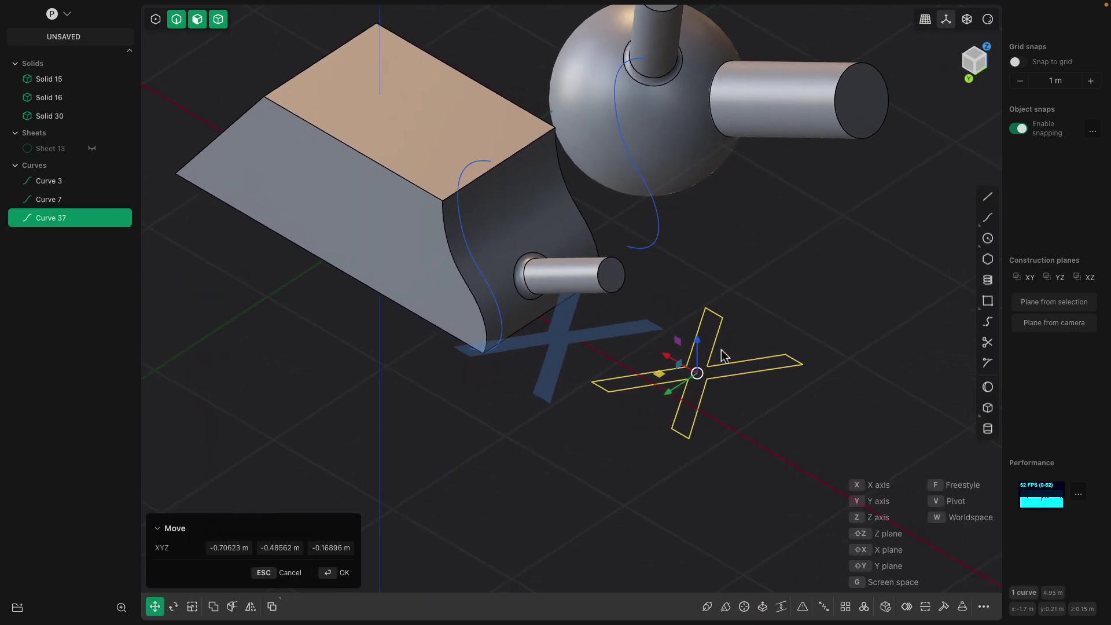
pyautogui.rightClick(754, 314)
pyautogui.click(754, 314)
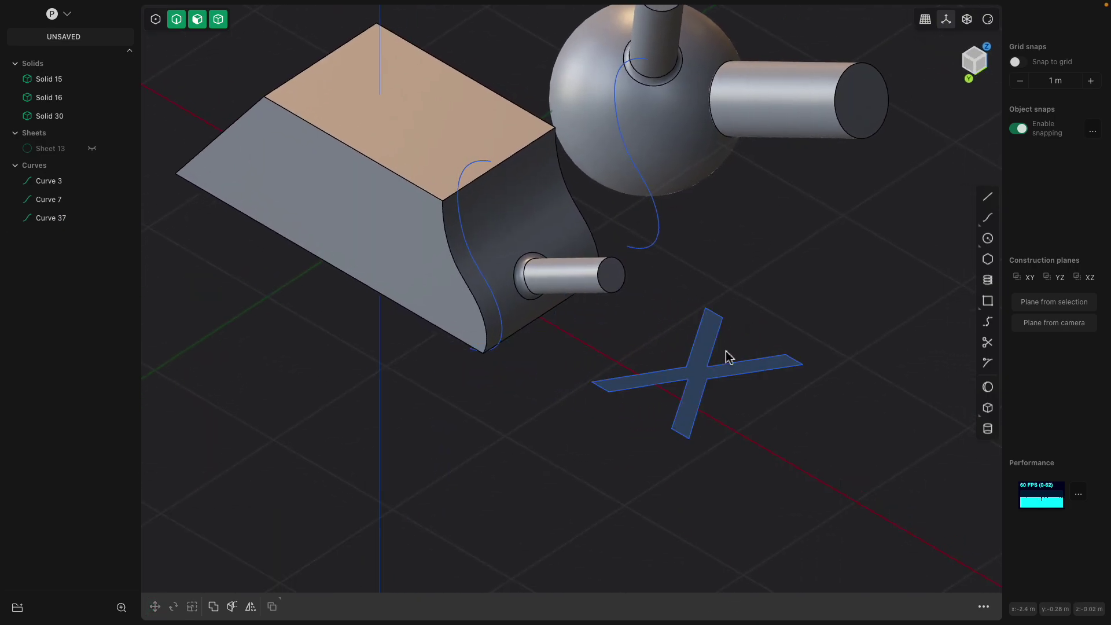
pyautogui.click(699, 365)
pyautogui.press('e')
pyautogui.press('v')
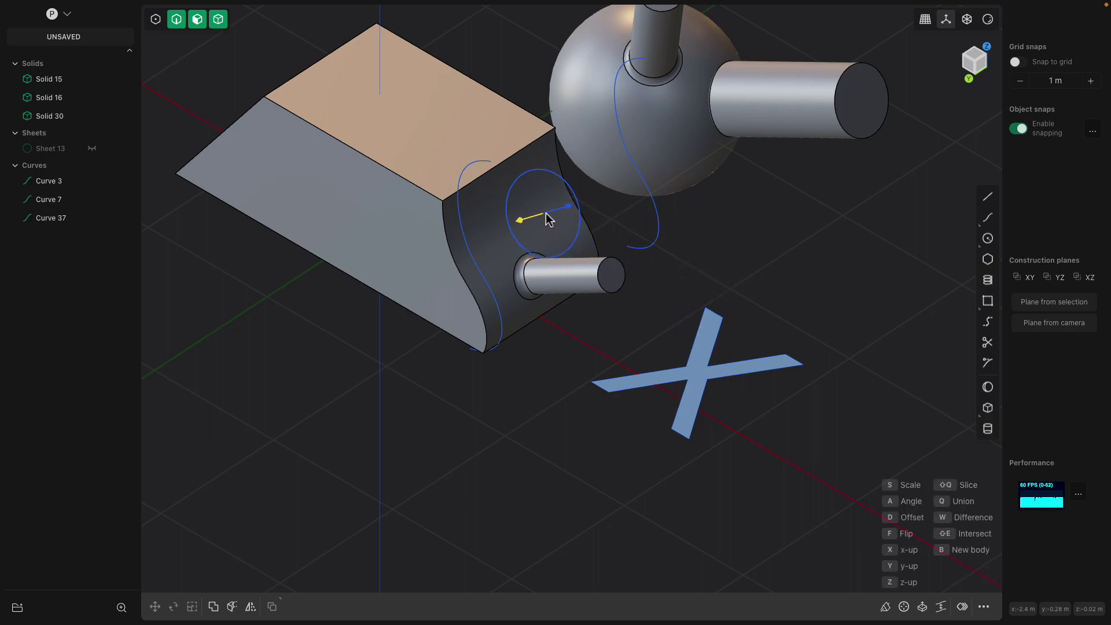
pyautogui.moveTo(577, 220); pyautogui.dragTo(729, 320, button='middle')
pyautogui.press('e')
pyautogui.scroll(5, 727, 348)
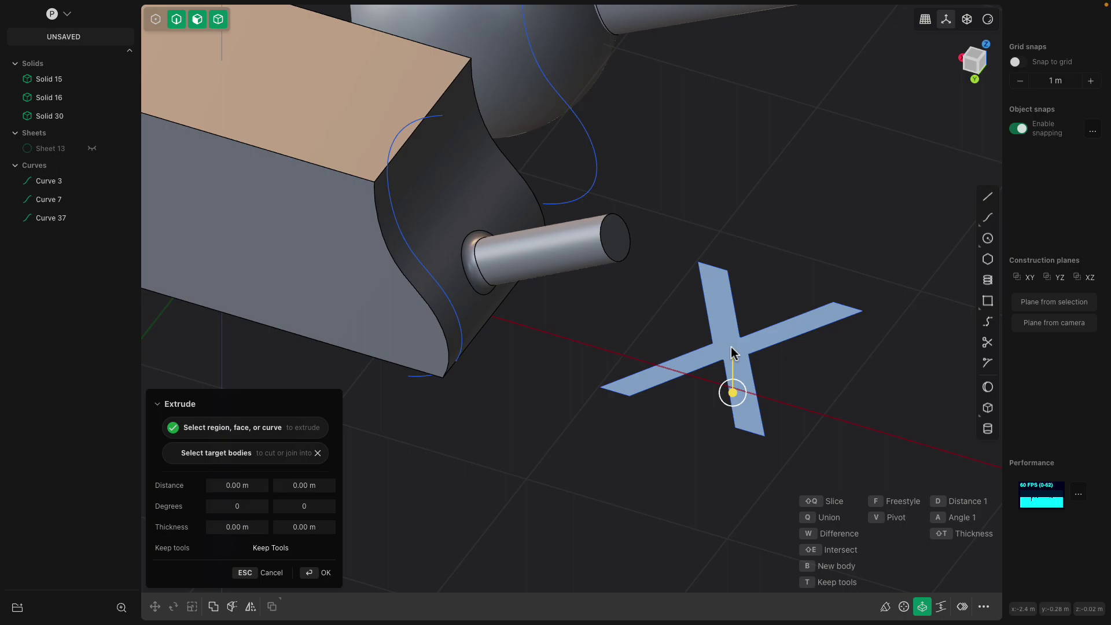
pyautogui.press('Escape')
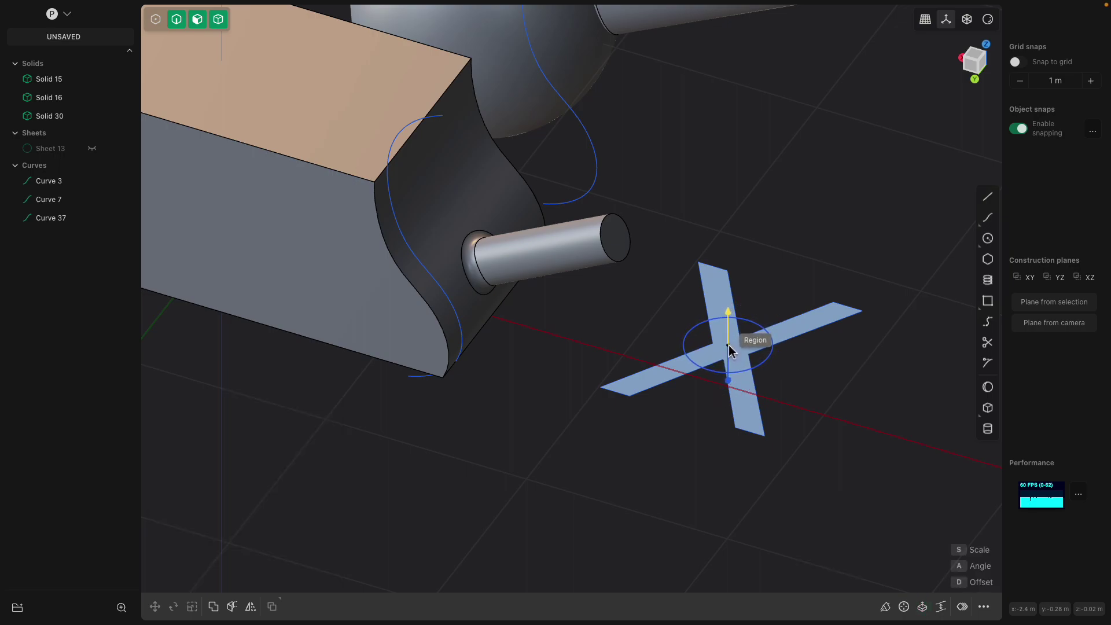
pyautogui.click(729, 346)
pyautogui.scroll(-3, 690, 274)
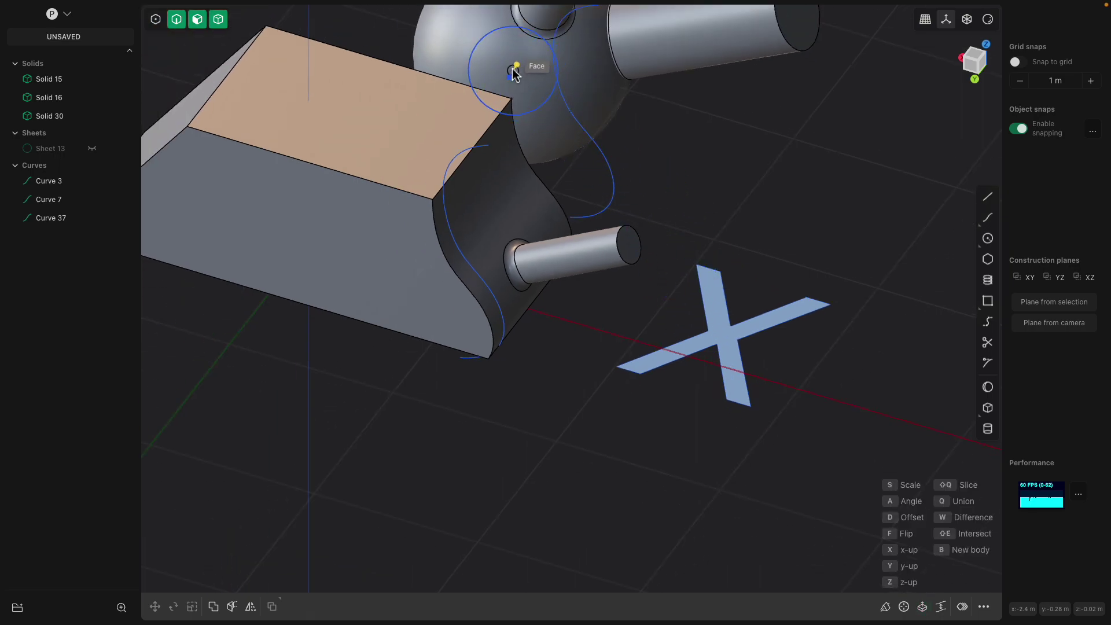
pyautogui.moveTo(491, 60); pyautogui.dragTo(636, 253, button='middle')
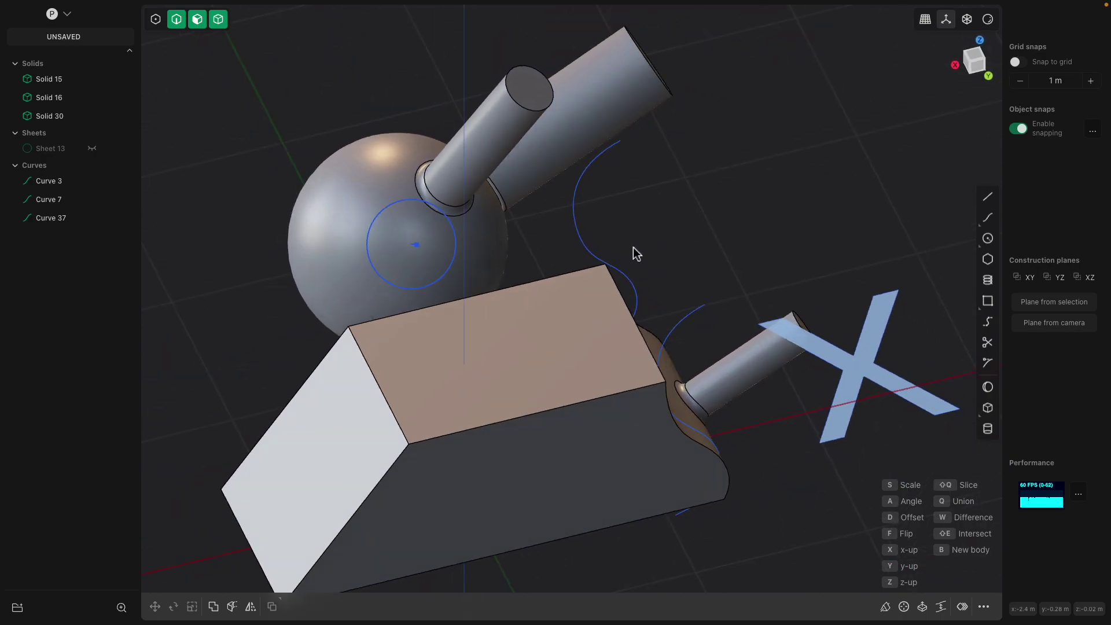
pyautogui.moveTo(461, 245); pyautogui.dragTo(500, 283, button='middle')
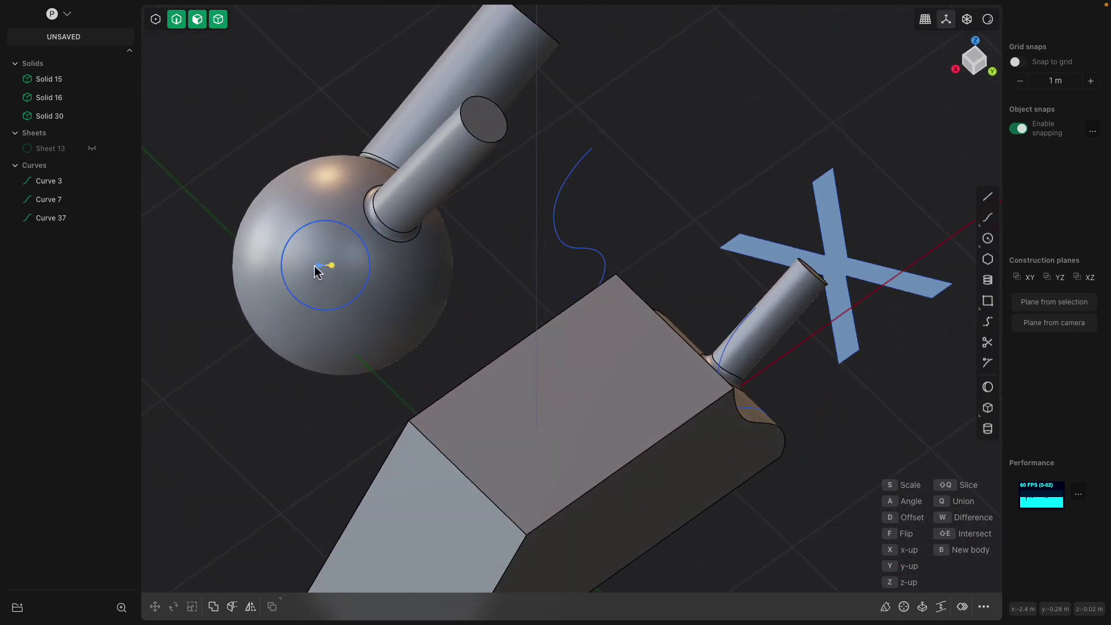
pyautogui.moveTo(296, 279); pyautogui.dragTo(374, 310, button='middle')
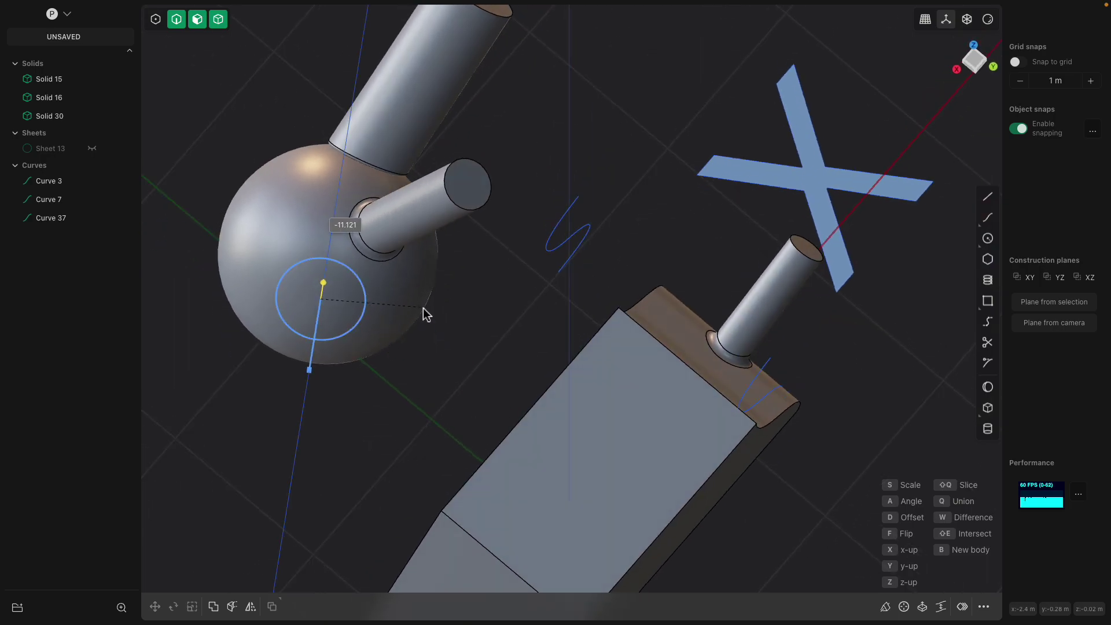
pyautogui.scroll(-2, 440, 309)
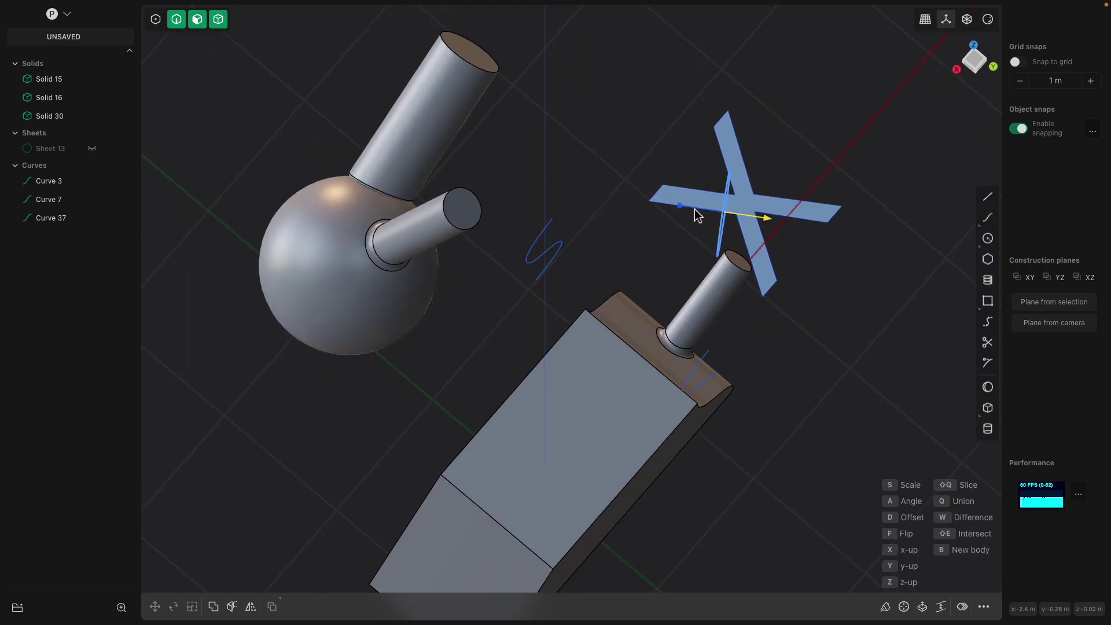
pyautogui.press('Escape')
# - Delete all three curves, including the two S-shaped curves and the X text curve
pyautogui.click(63, 183)
pyautogui.keyDown('shift'); pyautogui.click(55, 217); pyautogui.keyUp('shift')
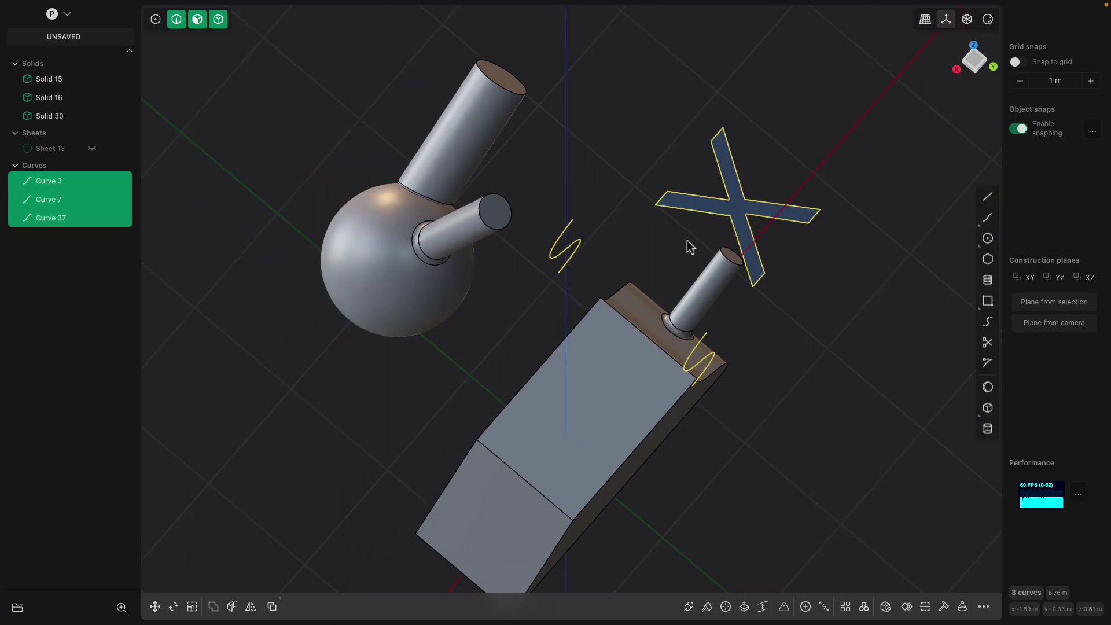
pyautogui.press('Delete')
# - Move the cube solid with its attached cylinder off the origin, farther away from the sphere
pyautogui.moveTo(689, 240); pyautogui.dragTo(533, 267, button='middle')
pyautogui.scroll(-3, 674, 308)
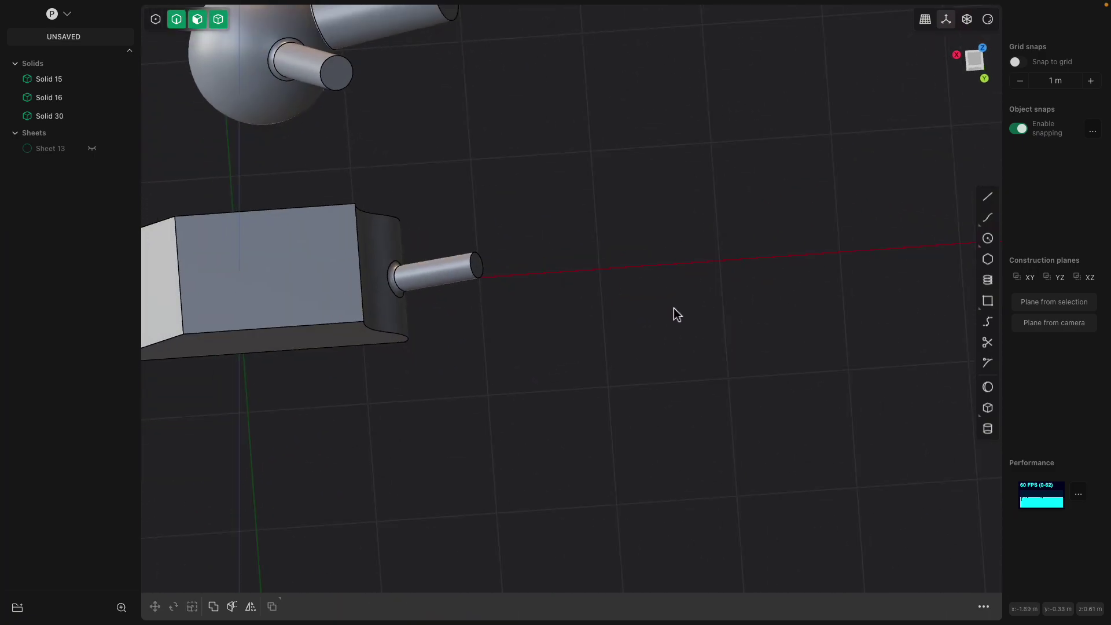
pyautogui.moveTo(606, 271); pyautogui.dragTo(679, 283, button='middle')
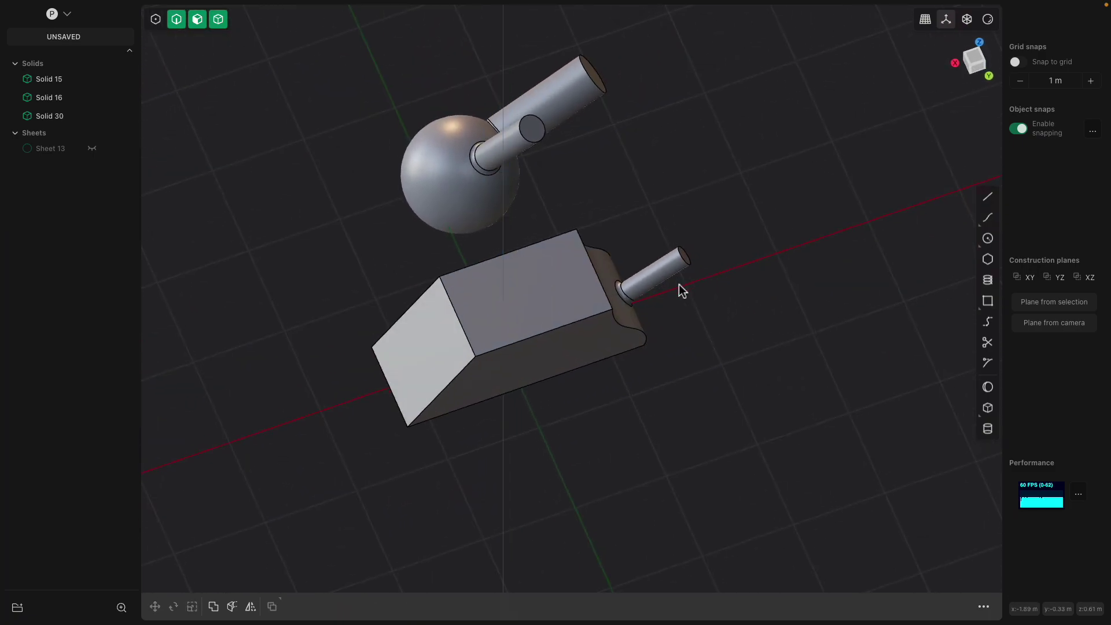
pyautogui.click(606, 347)
pyautogui.moveTo(606, 347); pyautogui.dragTo(663, 363, button='middle')
pyautogui.press('g')
pyautogui.moveTo(572, 351); pyautogui.dragTo(759, 483)
pyautogui.press('Return')
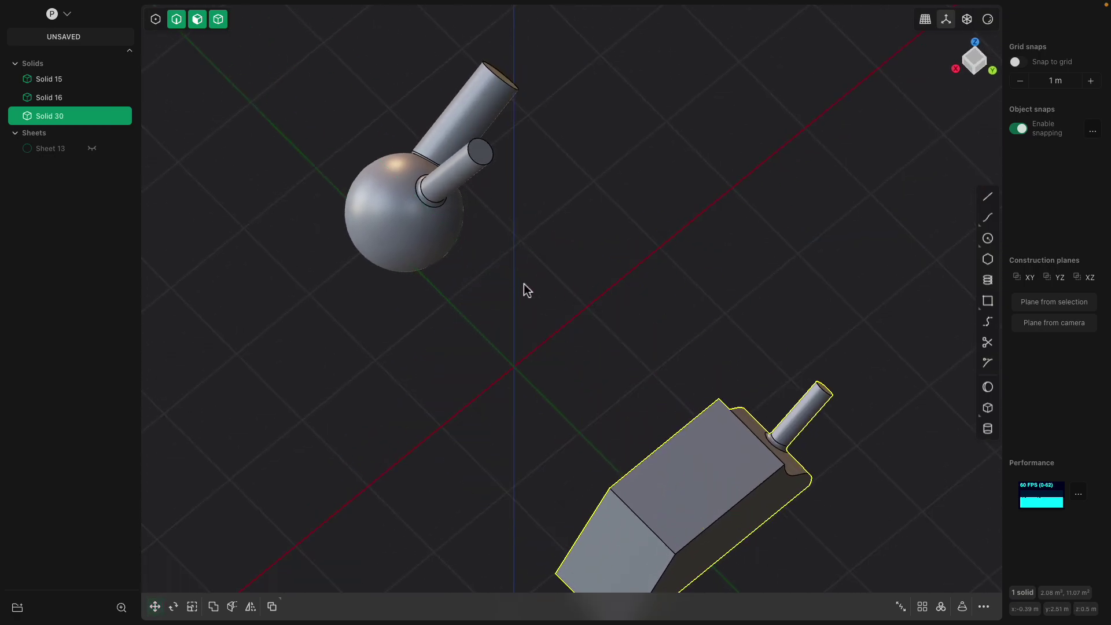
# - Find the Text command and create a new text curve reading "X" at the origin
pyautogui.moveTo(527, 289); pyautogui.dragTo(579, 293, button='middle')
pyautogui.write('fTEXT')
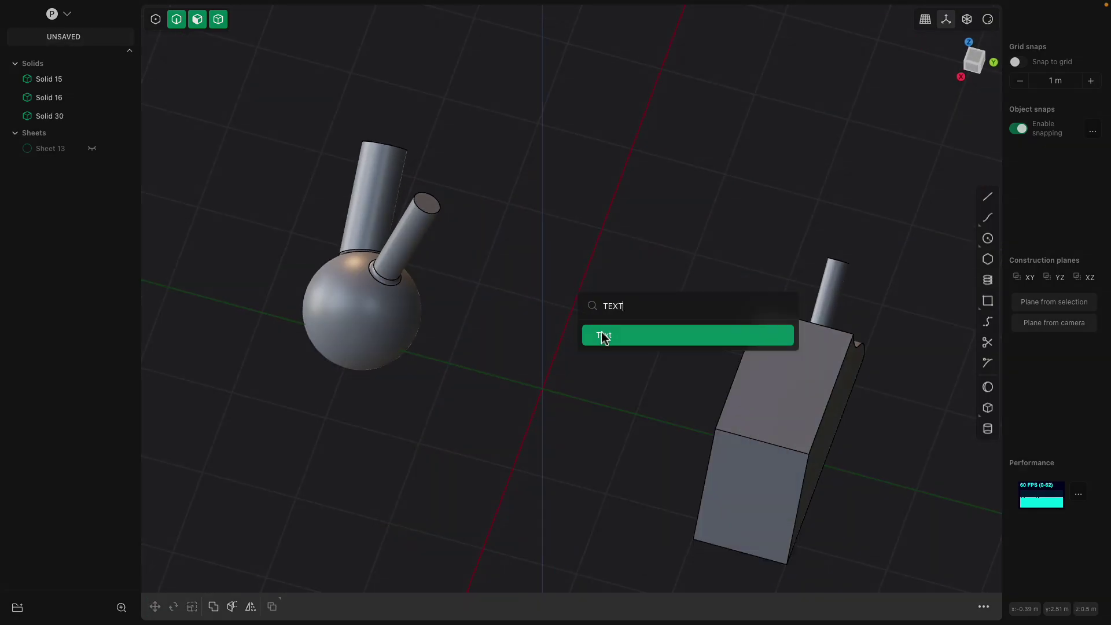
pyautogui.click(605, 339)
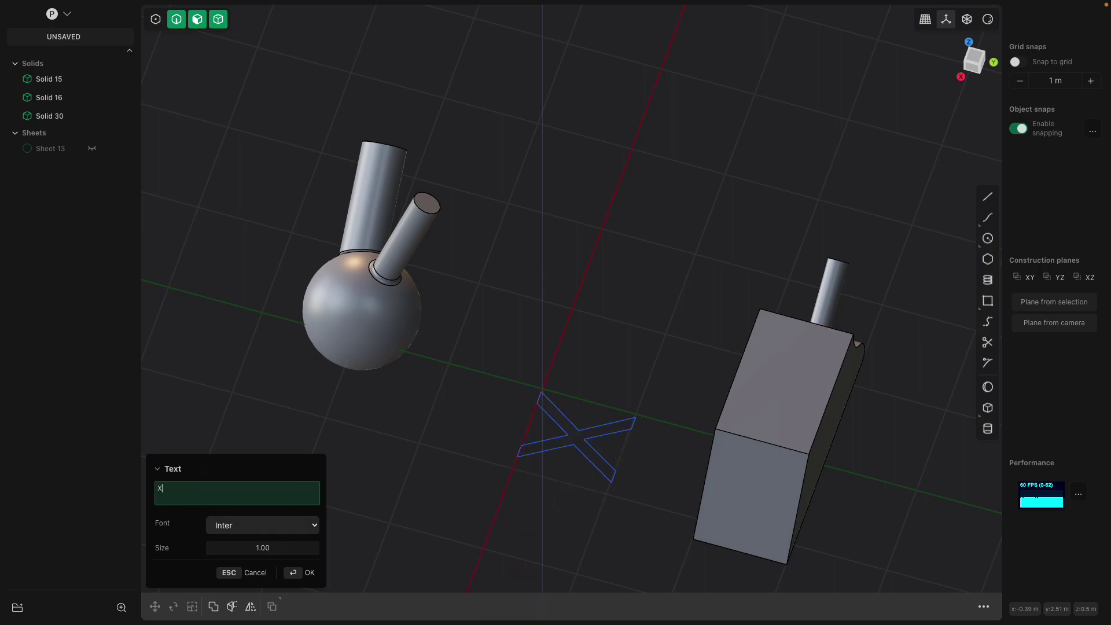
pyautogui.press('Return')
# - Extrude the X text region upward by about 0.47 m into a new solid
pyautogui.moveTo(415, 420); pyautogui.dragTo(540, 415, button='middle')
pyautogui.scroll(6, 540, 415)
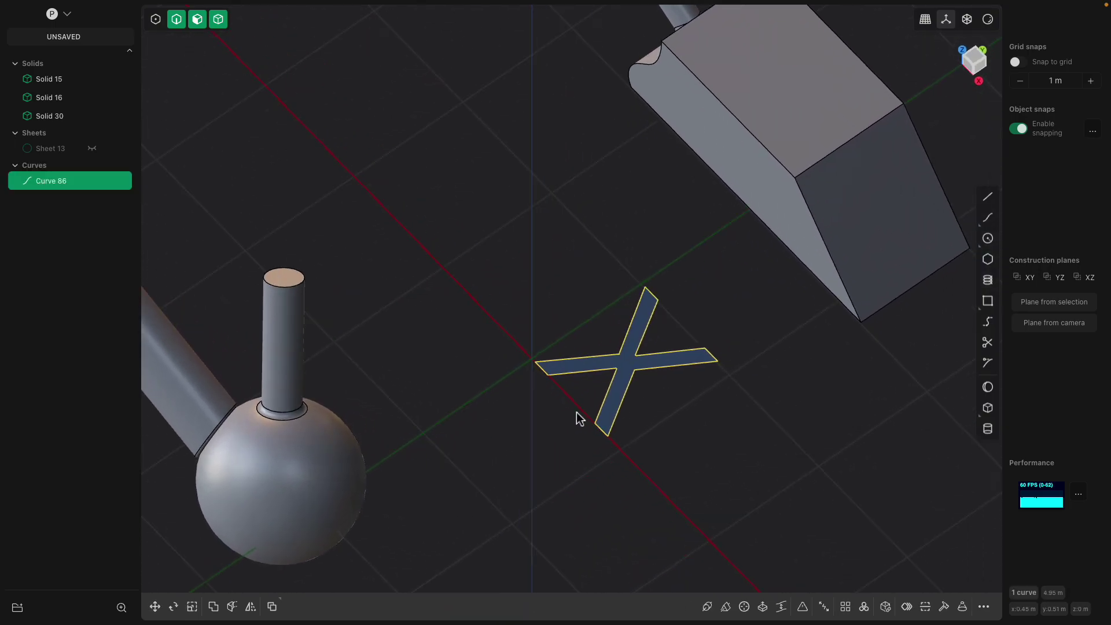
pyautogui.click(611, 400)
pyautogui.press('e')
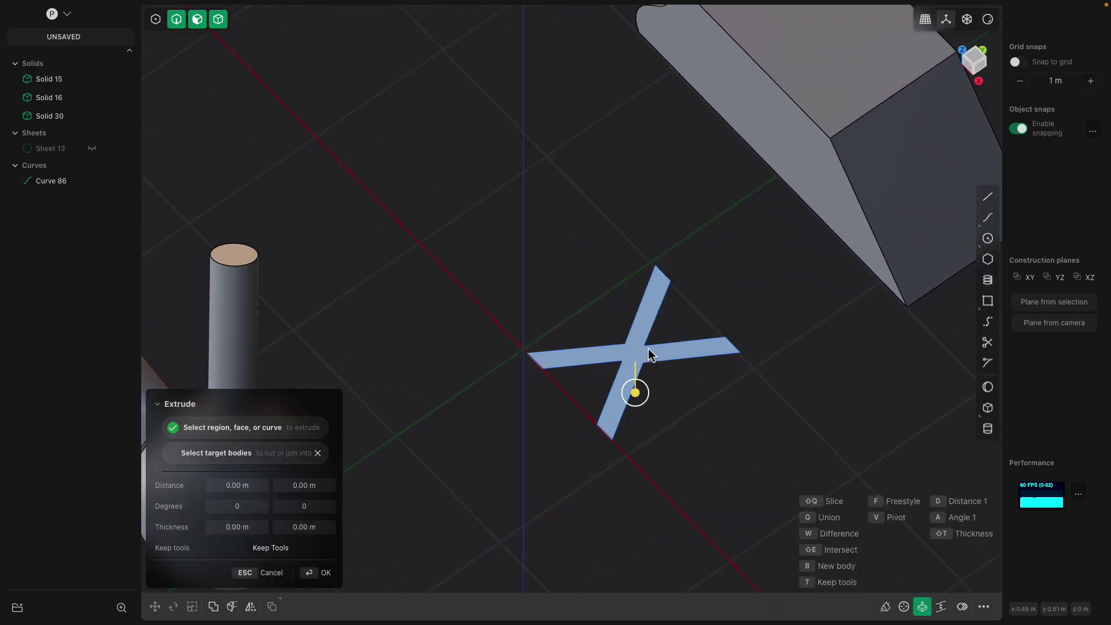
pyautogui.scroll(1, 635, 357)
pyautogui.moveTo(634, 382); pyautogui.dragTo(641, 332)
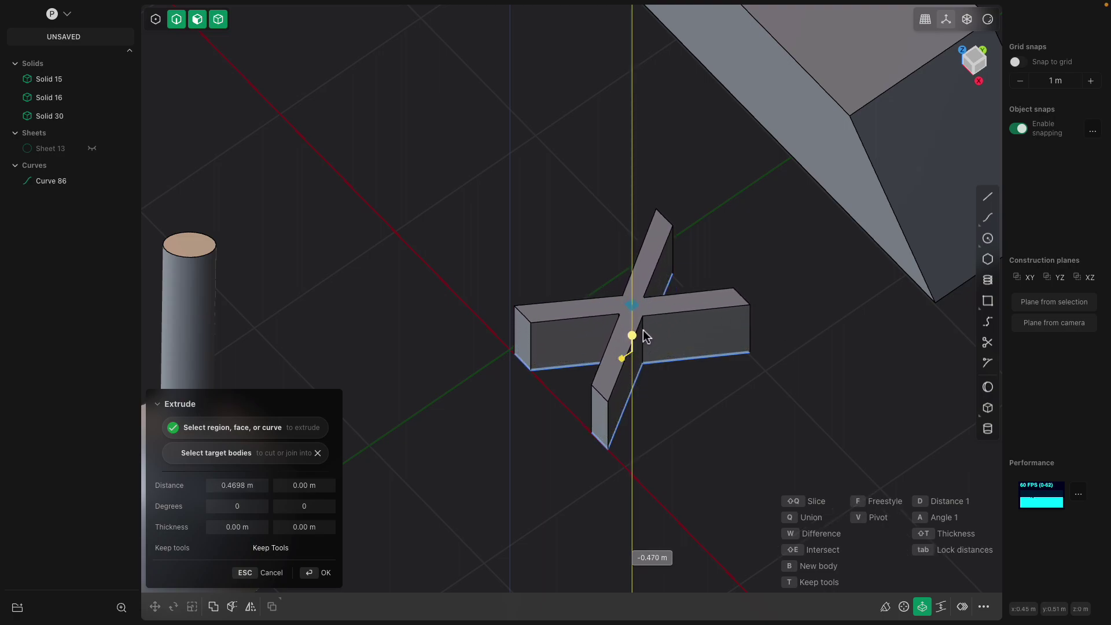
pyautogui.press('Return')
pyautogui.click(639, 306)
pyautogui.click(573, 260)
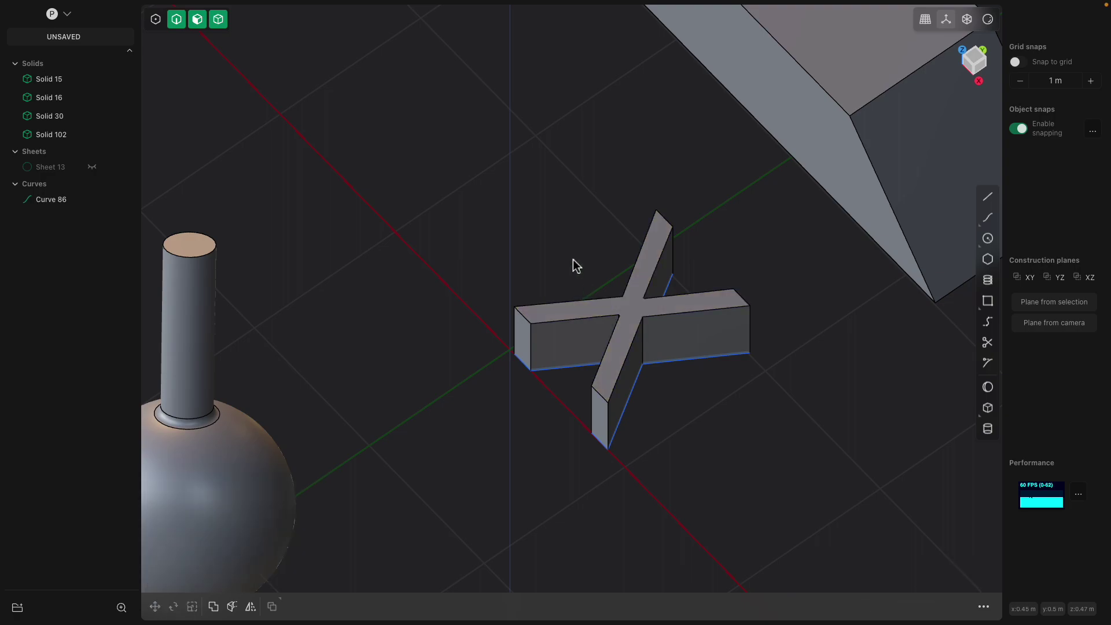
# - Place two copies of the extruded X solid at different spots on the sphere's surface
pyautogui.click(583, 340)
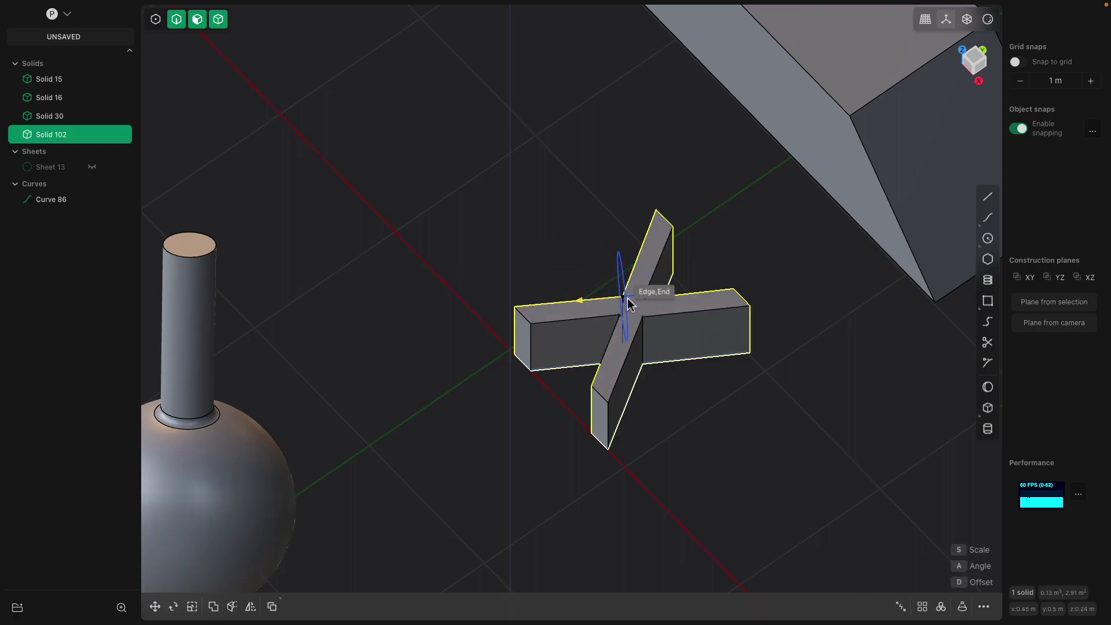
pyautogui.scroll(-4, 552, 283)
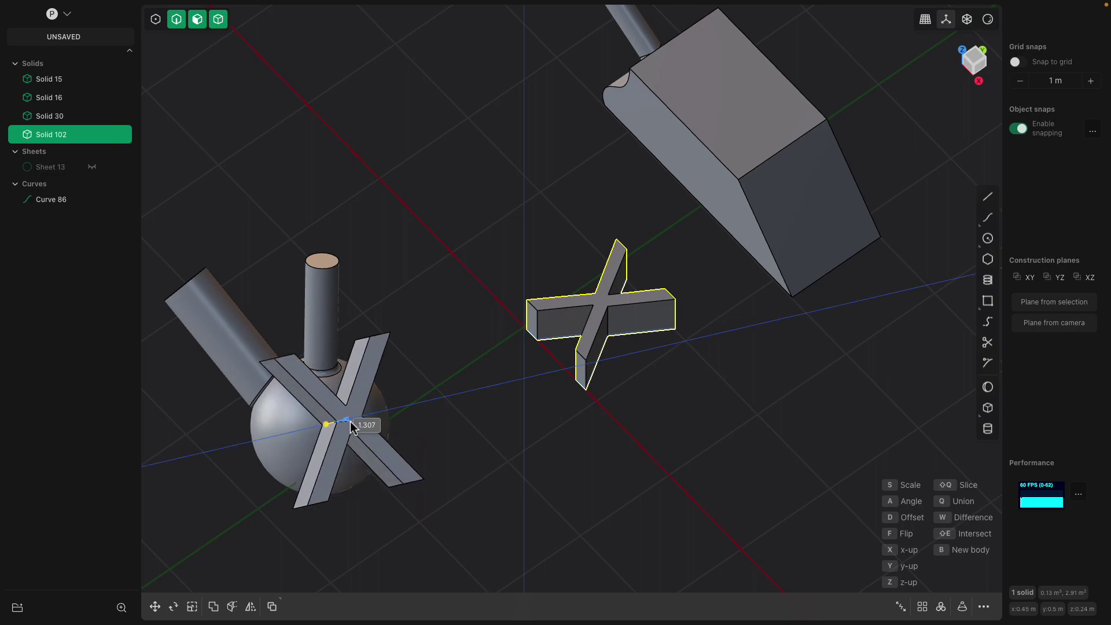
pyautogui.moveTo(350, 429); pyautogui.dragTo(445, 356, button='middle')
pyautogui.click(505, 303)
pyautogui.moveTo(509, 299)
pyautogui.mouseDown(button='middle')
pyautogui.moveTo(547, 277)
pyautogui.moveTo(512, 315)
pyautogui.mouseUp(button='middle')
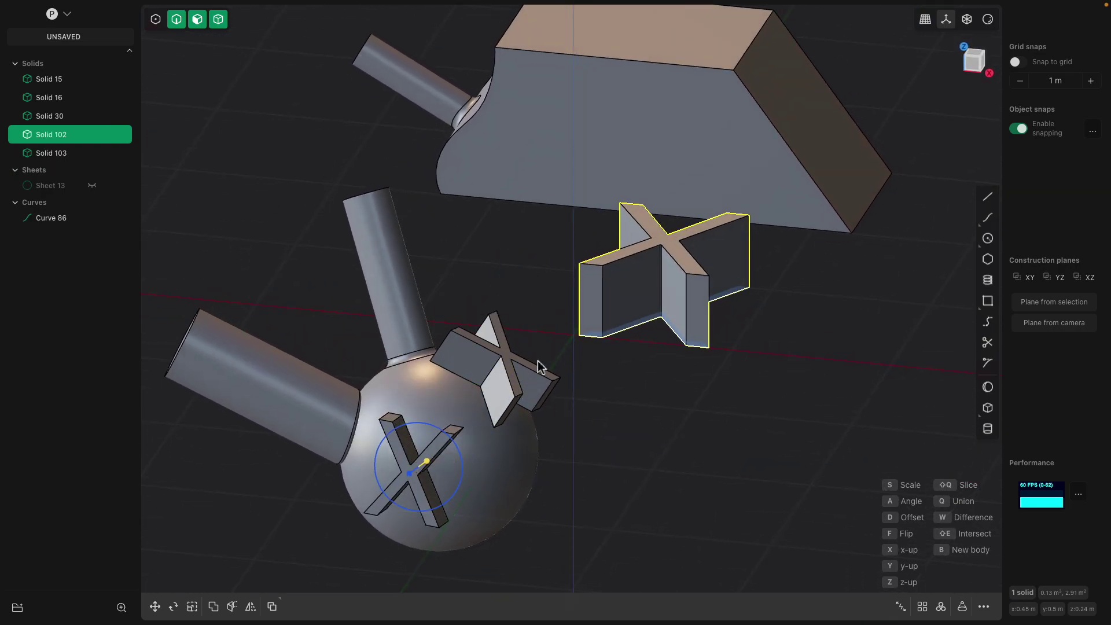
pyautogui.moveTo(539, 165); pyautogui.dragTo(508, 255, button='middle')
pyautogui.scroll(-3, 503, 278)
pyautogui.rightClick(500, 260)
# - Place another copy of the X solid on the cube's S-curved face beside the cylinder
pyautogui.hotkey('shift', 'r')
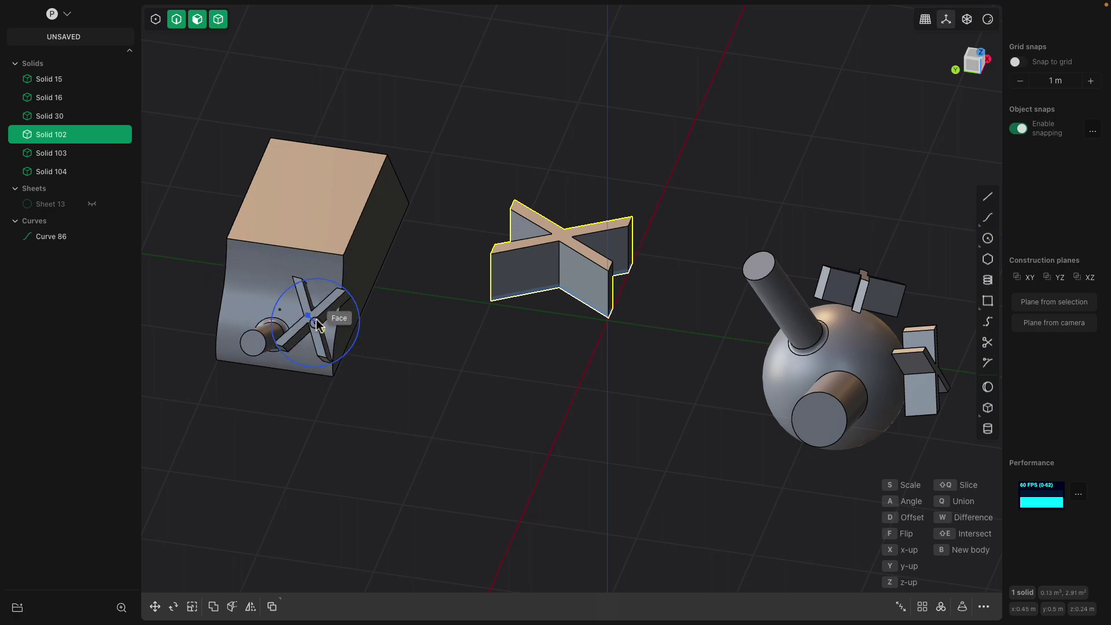
pyautogui.moveTo(311, 307); pyautogui.dragTo(728, 324, button='middle')
pyautogui.rightClick(389, 315)
pyautogui.hotkey('shift', 'r')
pyautogui.scroll(2, 404, 305)
pyautogui.press('Escape')
# - Move the X copy at the S-curved face by about -0.12 m in X, -0.07 m in Y and 0.09 m in Z
pyautogui.click(399, 333)
pyautogui.moveTo(652, 274); pyautogui.dragTo(735, 312, button='middle')
pyautogui.press('g')
pyautogui.moveTo(741, 276); pyautogui.dragTo(771, 264)
pyautogui.moveTo(768, 265); pyautogui.dragTo(586, 266, button='middle')
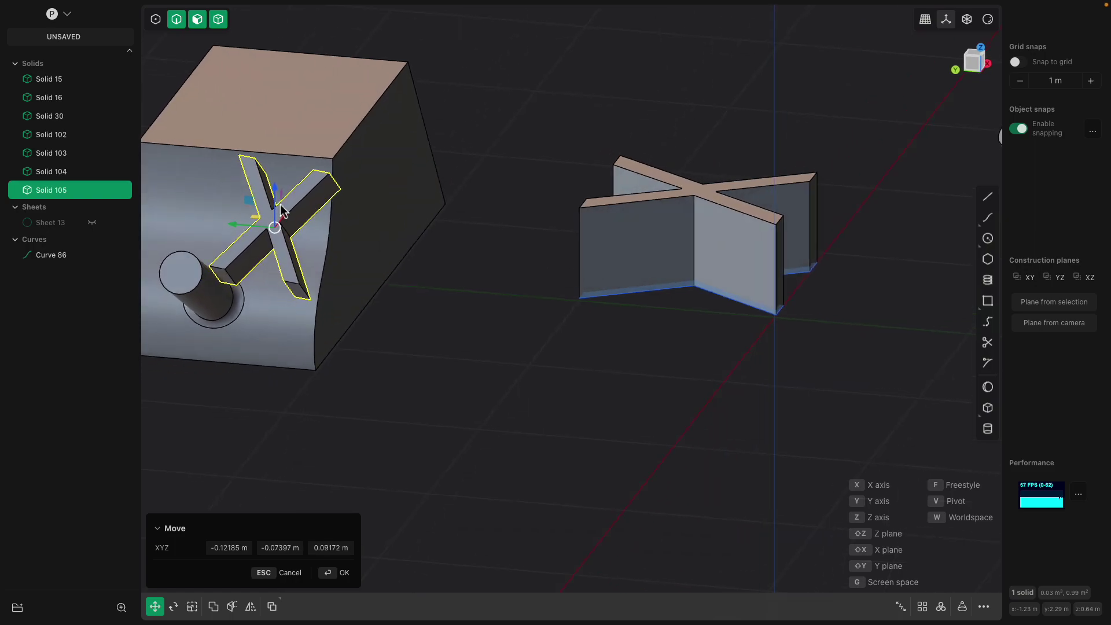
# - Scale the X copy down uniformly and rotate it so that it sits tilted in front of the S-curved face
pyautogui.press('s')
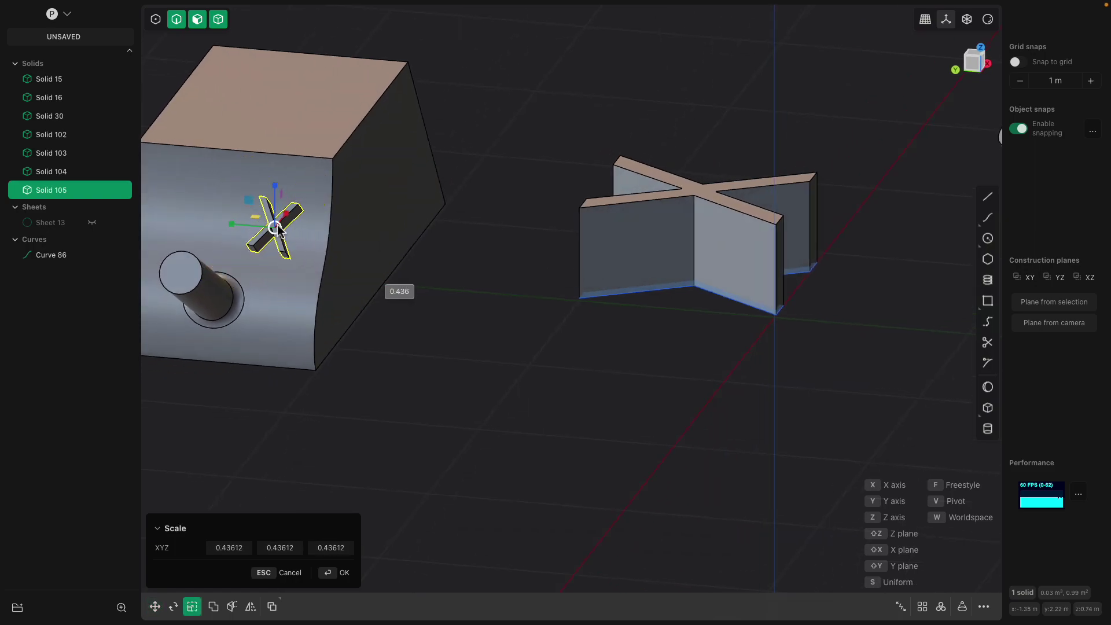
pyautogui.moveTo(286, 231); pyautogui.dragTo(478, 267, button='middle')
pyautogui.press('r')
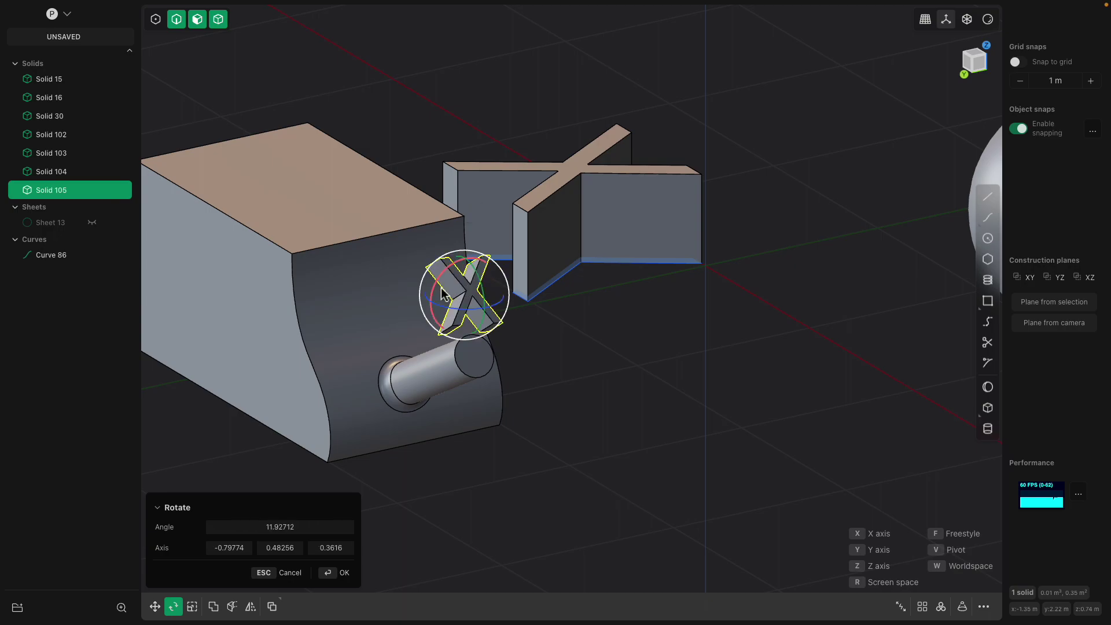
pyautogui.moveTo(455, 308); pyautogui.dragTo(625, 309, button='middle')
pyautogui.moveTo(821, 205); pyautogui.dragTo(705, 197, button='middle')
pyautogui.press('Return')
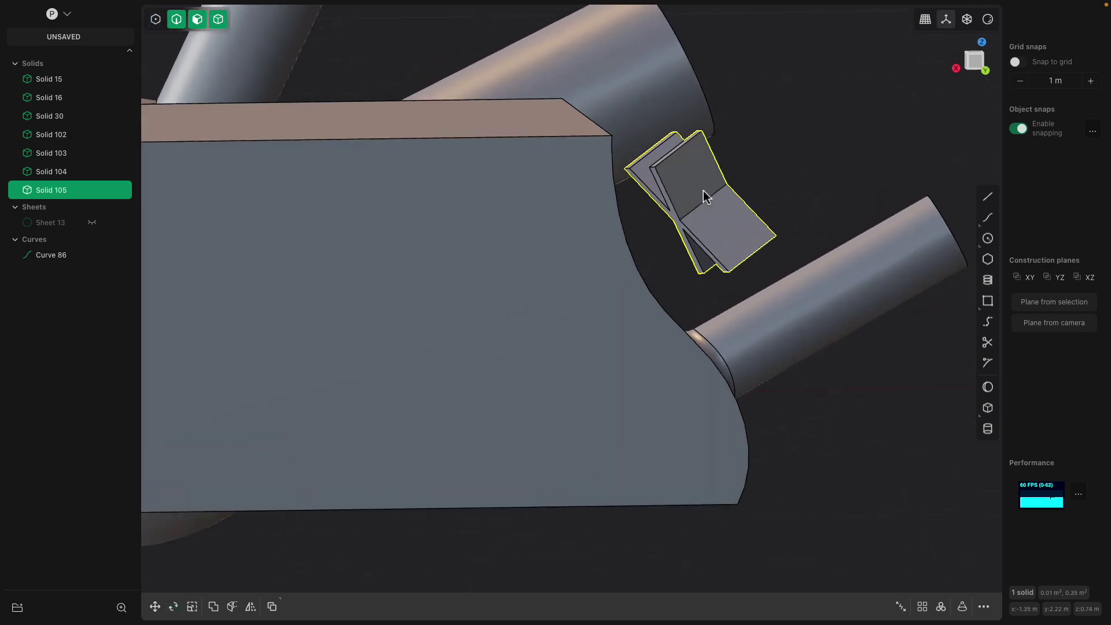
# - Match the small X's back face to the cube's S-curved surface with the Match face command
pyautogui.click(676, 220)
pyautogui.scroll(3, 676, 220)
pyautogui.click(676, 212)
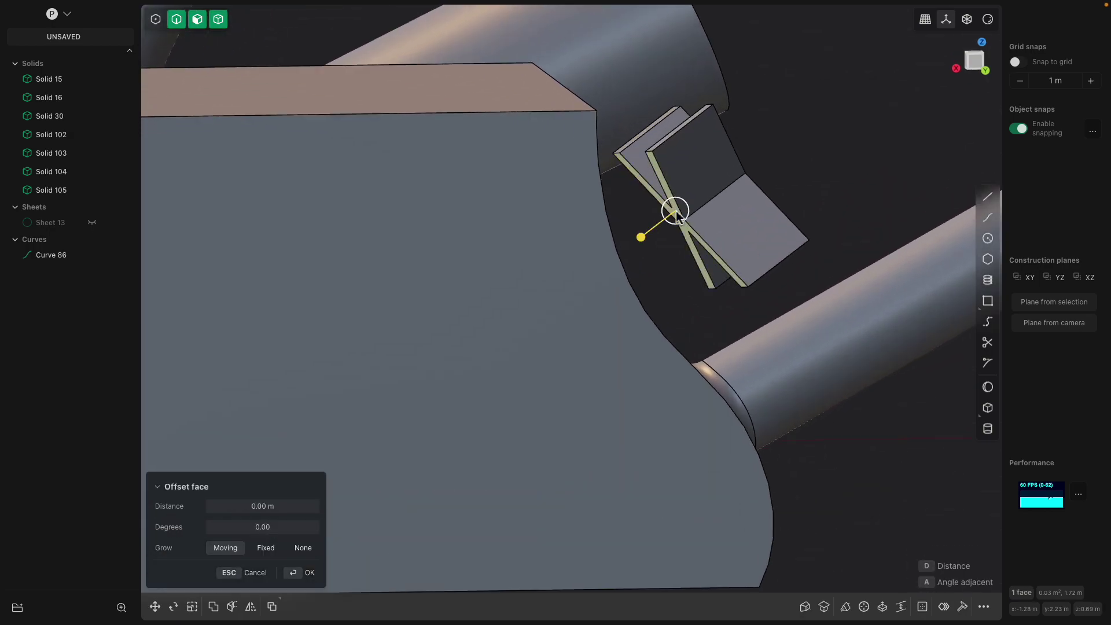
pyautogui.moveTo(746, 383); pyautogui.dragTo(697, 404, button='middle')
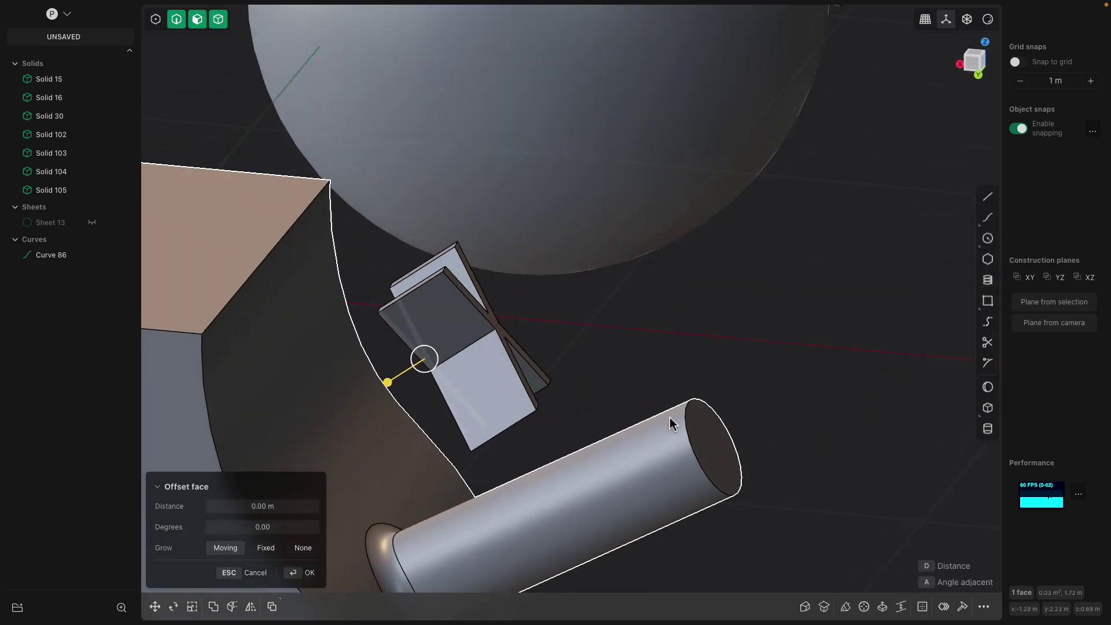
pyautogui.click(823, 608)
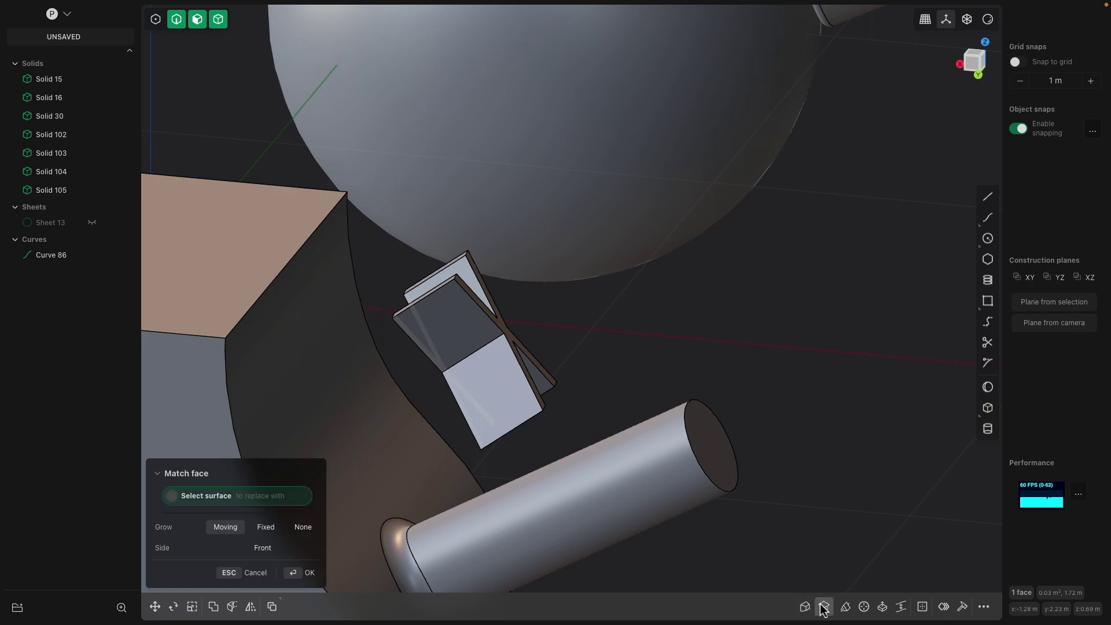
pyautogui.click(364, 397)
pyautogui.scroll(-2, 414, 358)
pyautogui.moveTo(414, 358); pyautogui.dragTo(434, 347, button='middle')
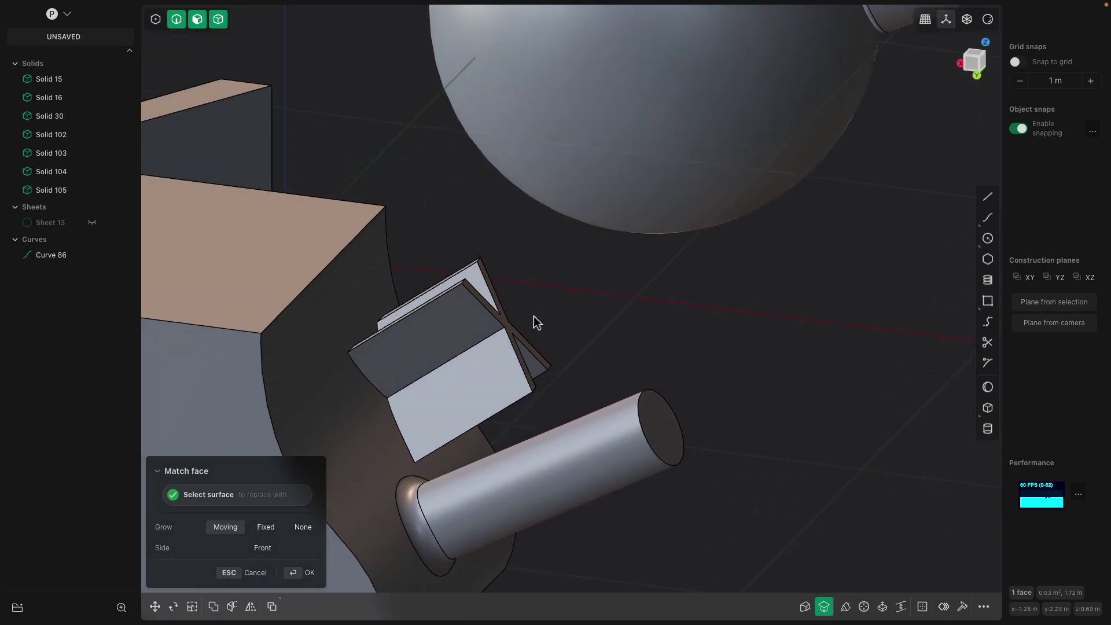
pyautogui.press('Return')
pyautogui.moveTo(534, 317)
pyautogui.mouseDown(button='middle')
pyautogui.moveTo(483, 331)
pyautogui.moveTo(315, 289)
pyautogui.moveTo(636, 413)
pyautogui.moveTo(523, 328)
pyautogui.mouseUp(button='middle')
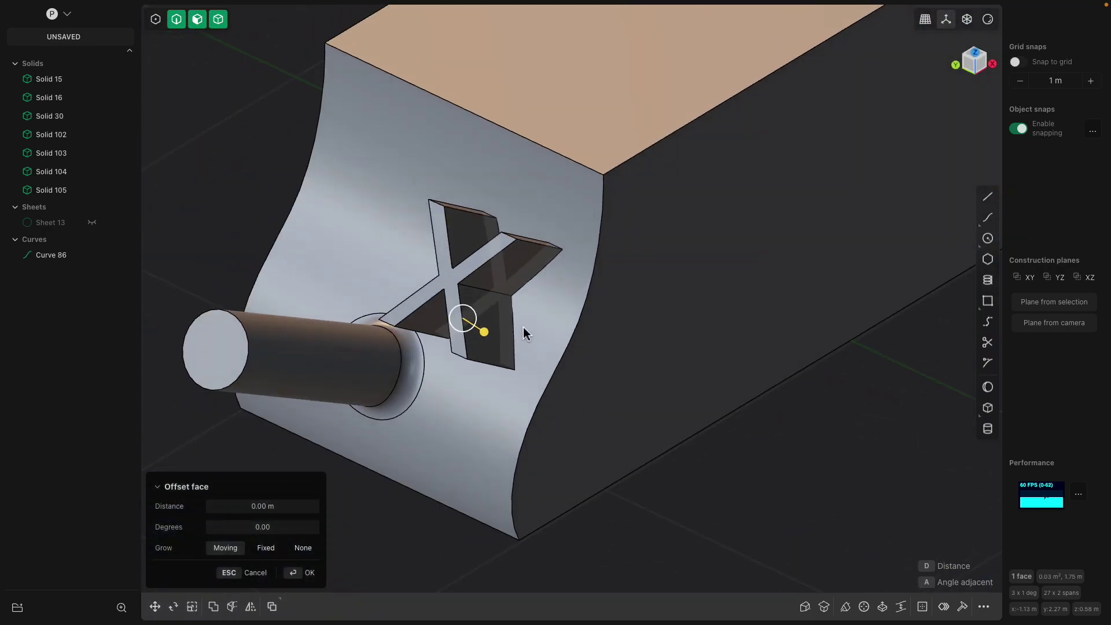
pyautogui.press('Escape')
# - Union the small X solid with the cube solid
pyautogui.scroll(-2, 543, 289)
pyautogui.moveTo(541, 288); pyautogui.dragTo(477, 255, button='middle')
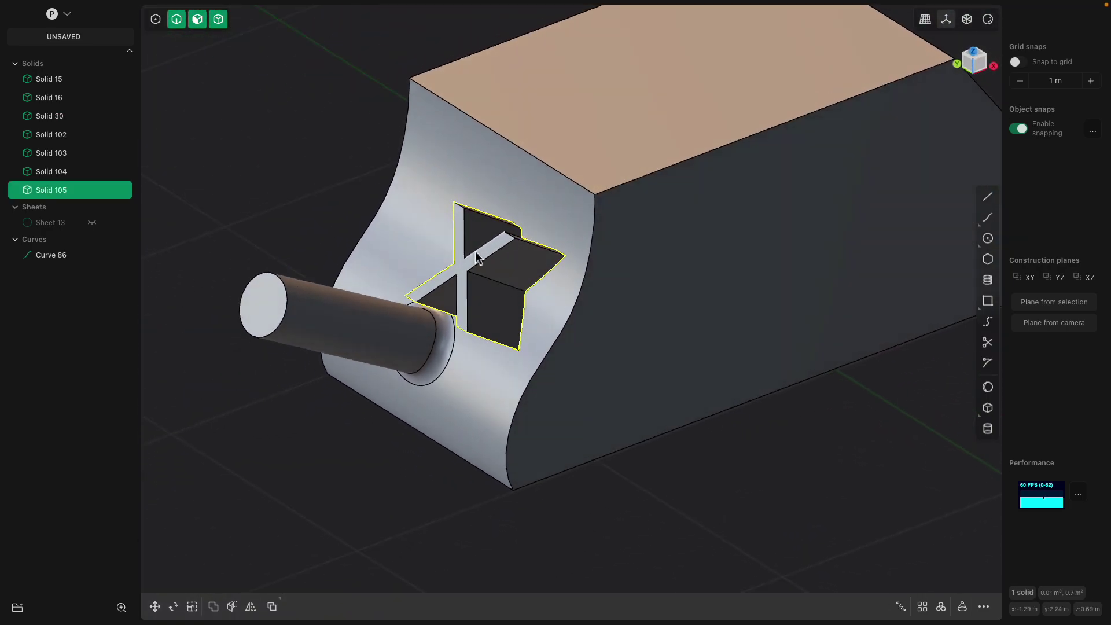
pyautogui.click(540, 214)
pyautogui.press('b')
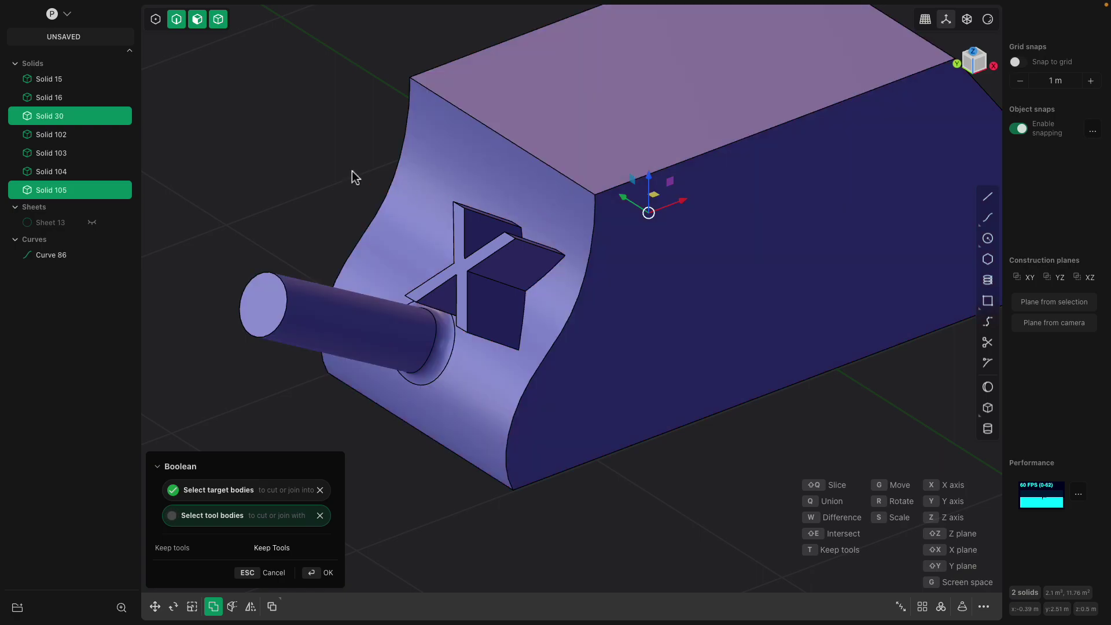
pyautogui.press('Return')
pyautogui.click(340, 165)
pyautogui.moveTo(521, 254); pyautogui.dragTo(449, 223, button='middle')
pyautogui.moveTo(578, 299); pyautogui.dragTo(596, 328, button='middle')
pyautogui.click(565, 319)
pyautogui.press('f')
pyautogui.scroll(5, 594, 329)
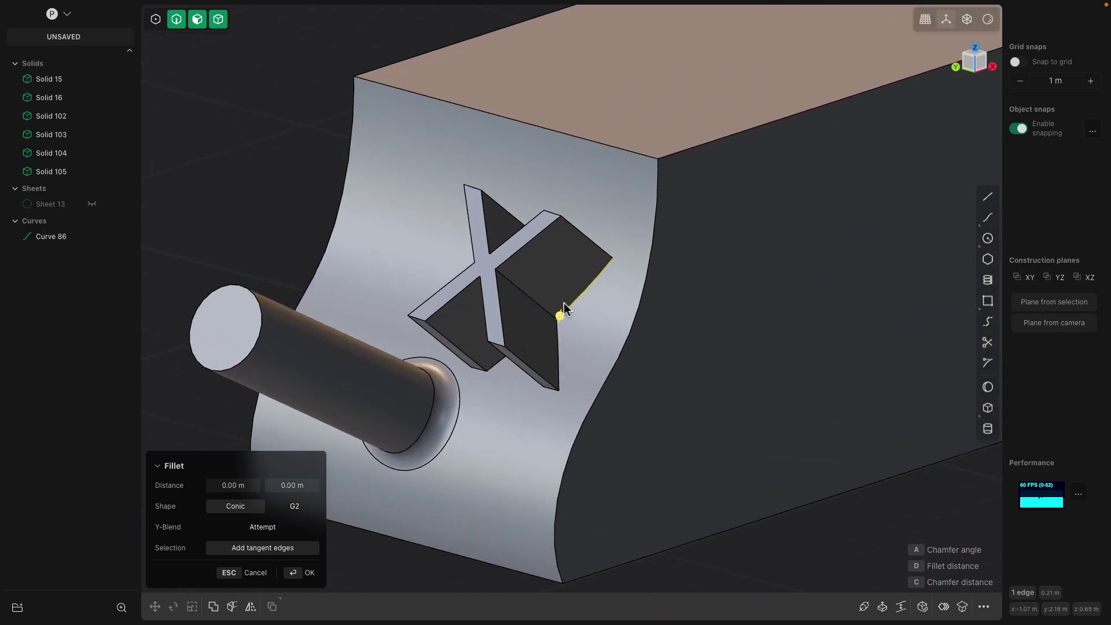
pyautogui.moveTo(633, 349); pyautogui.dragTo(575, 331, button='middle')
pyautogui.press('Escape')
# - Start a fillet on the edges where the X's lower arms meet the S-curved face
pyautogui.keyDown('shift'); pyautogui.click(592, 314); pyautogui.keyUp('shift')
pyautogui.press('f')
pyautogui.click(545, 407)
pyautogui.moveTo(526, 410); pyautogui.dragTo(483, 376, button='middle')
pyautogui.click(520, 394)
pyautogui.click(472, 367)
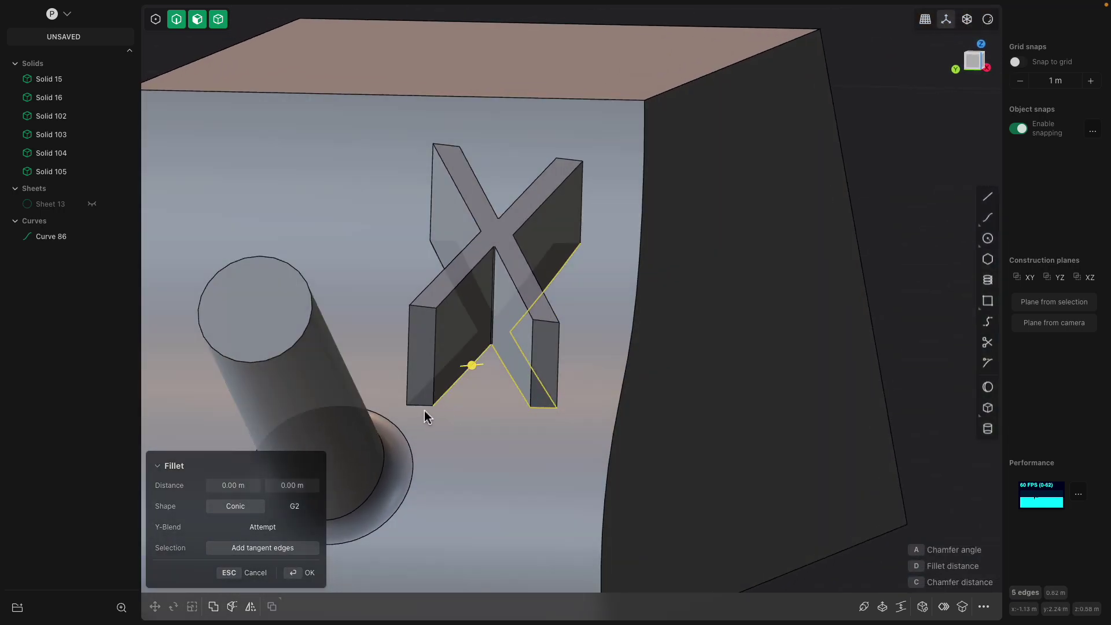
pyautogui.click(417, 405)
# - Add more of the X's base edges to the fillet selection and try to round them against the S-curved face
pyautogui.moveTo(414, 409); pyautogui.dragTo(468, 413, button='middle')
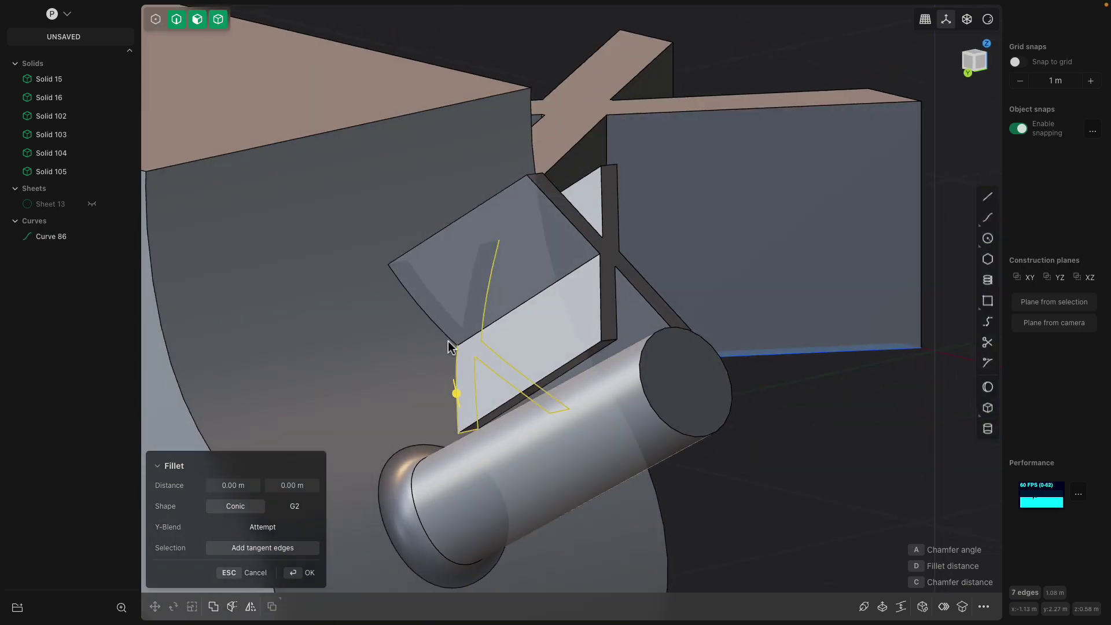
pyautogui.click(449, 342)
pyautogui.moveTo(449, 341); pyautogui.dragTo(452, 415, button='middle')
pyautogui.click(451, 415)
pyautogui.moveTo(475, 362); pyautogui.dragTo(482, 359, button='middle')
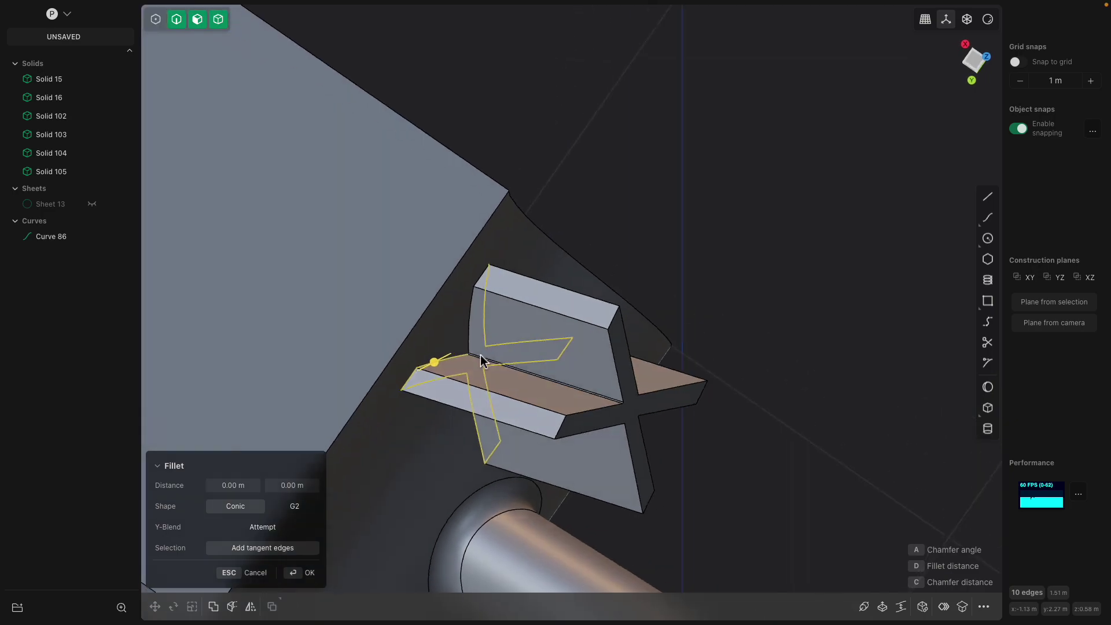
pyautogui.moveTo(435, 363); pyautogui.dragTo(453, 372)
pyautogui.moveTo(453, 372); pyautogui.dragTo(671, 293, button='middle')
pyautogui.press('Escape')
# - Fillet the base outline where the small X meets the cube's S-curved face by about 0.01 m
pyautogui.click(539, 313)
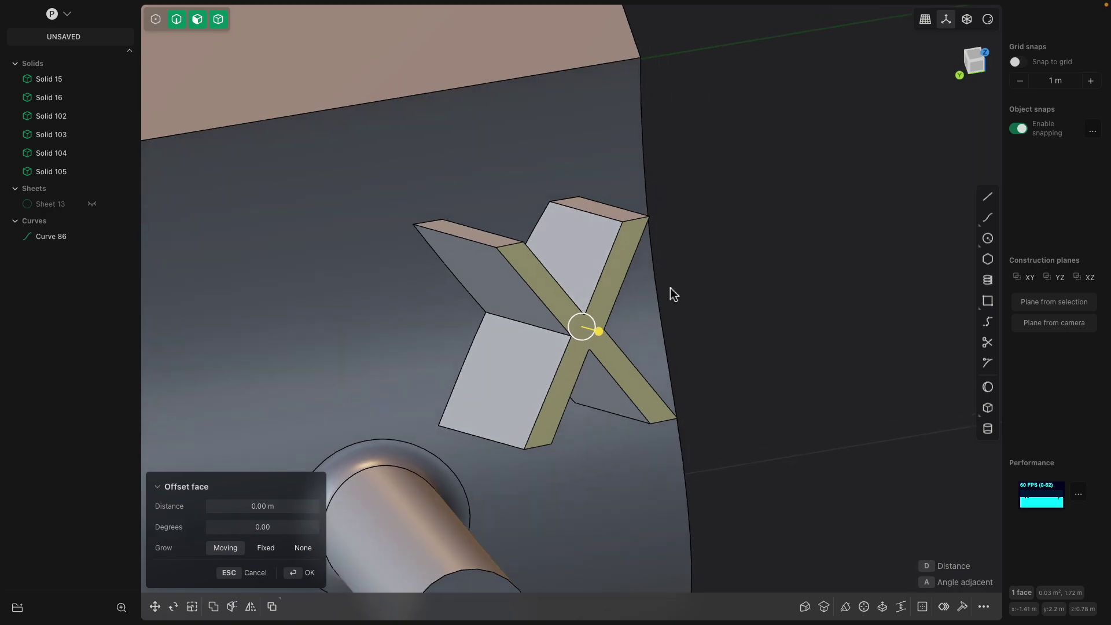
pyautogui.press('a')
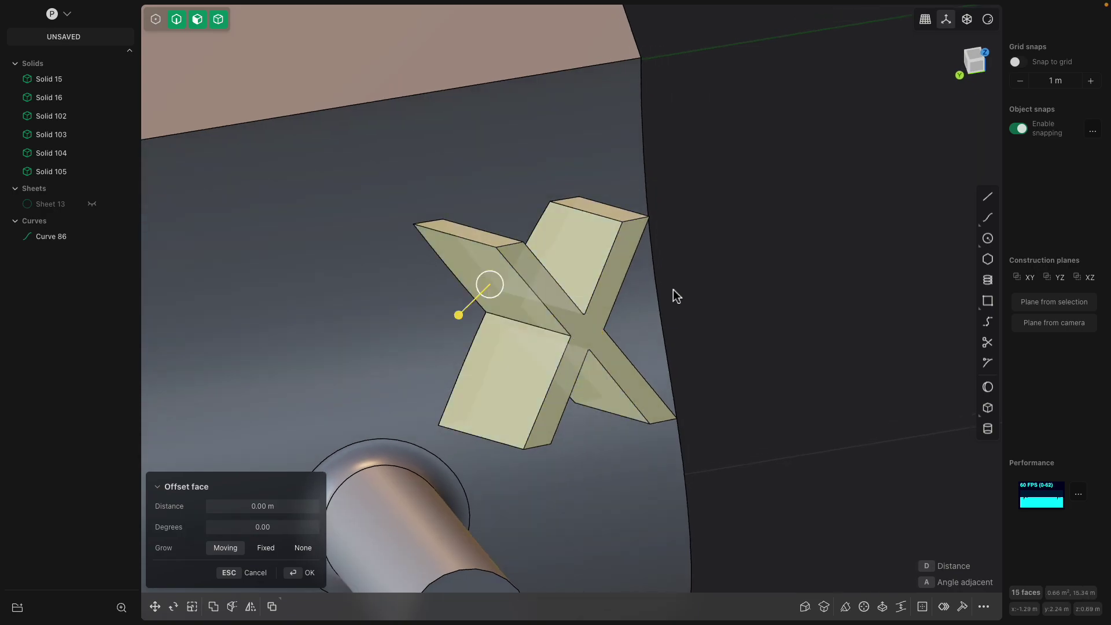
pyautogui.moveTo(676, 296); pyautogui.dragTo(566, 304, button='middle')
pyautogui.hotkey('ctrl', '2')
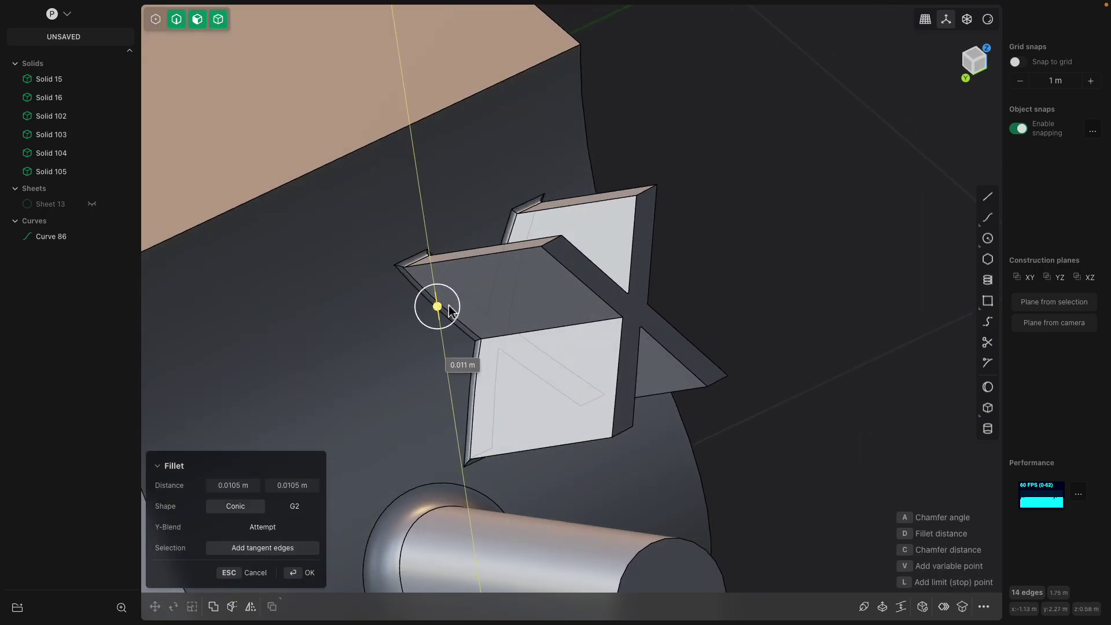
pyautogui.press('Return')
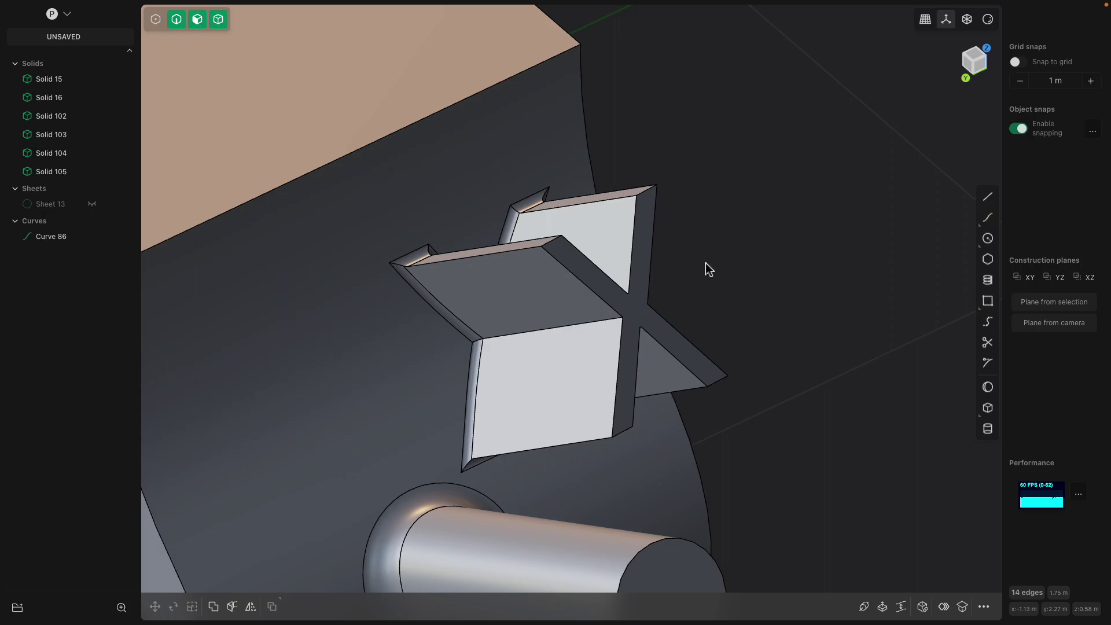
# - Match the inner face of the X above the sphere to the sphere's surface with the Match face command
pyautogui.scroll(-5, 698, 289)
pyautogui.moveTo(682, 307); pyautogui.dragTo(504, 327, button='middle')
pyautogui.scroll(-4, 687, 364)
pyautogui.keyDown('shift'); pyautogui.moveTo(773, 359); pyautogui.dragTo(357, 337, button='middle'); pyautogui.keyUp('shift')
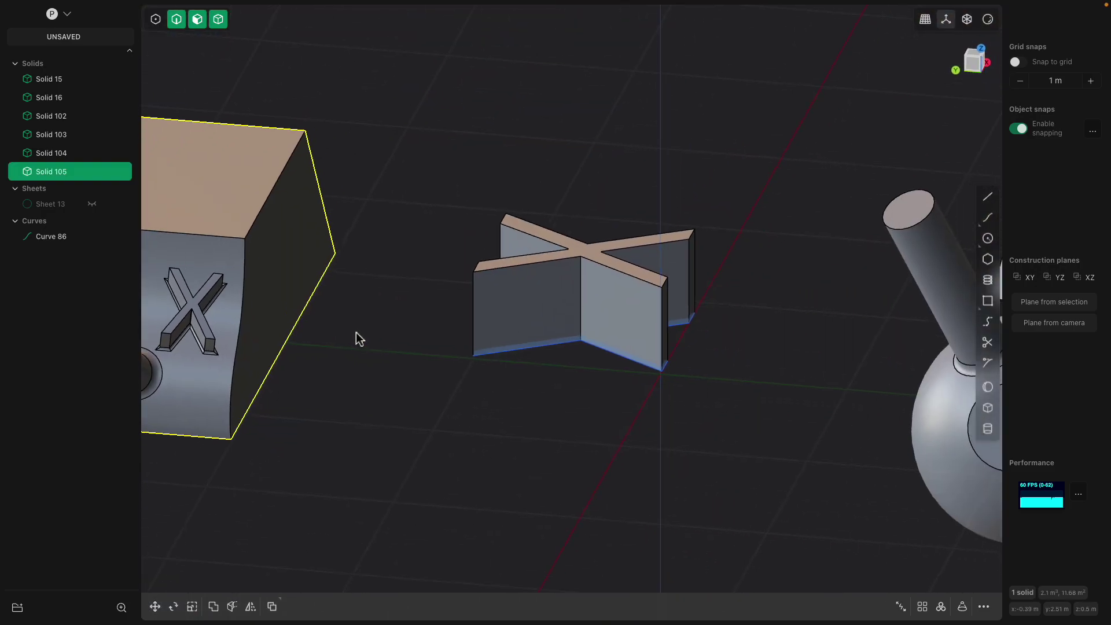
pyautogui.keyDown('shift'); pyautogui.moveTo(708, 343); pyautogui.dragTo(168, 304, button='middle'); pyautogui.keyUp('shift')
pyautogui.scroll(2, 448, 365)
pyautogui.moveTo(449, 364); pyautogui.dragTo(536, 383, button='middle')
pyautogui.scroll(2, 530, 367)
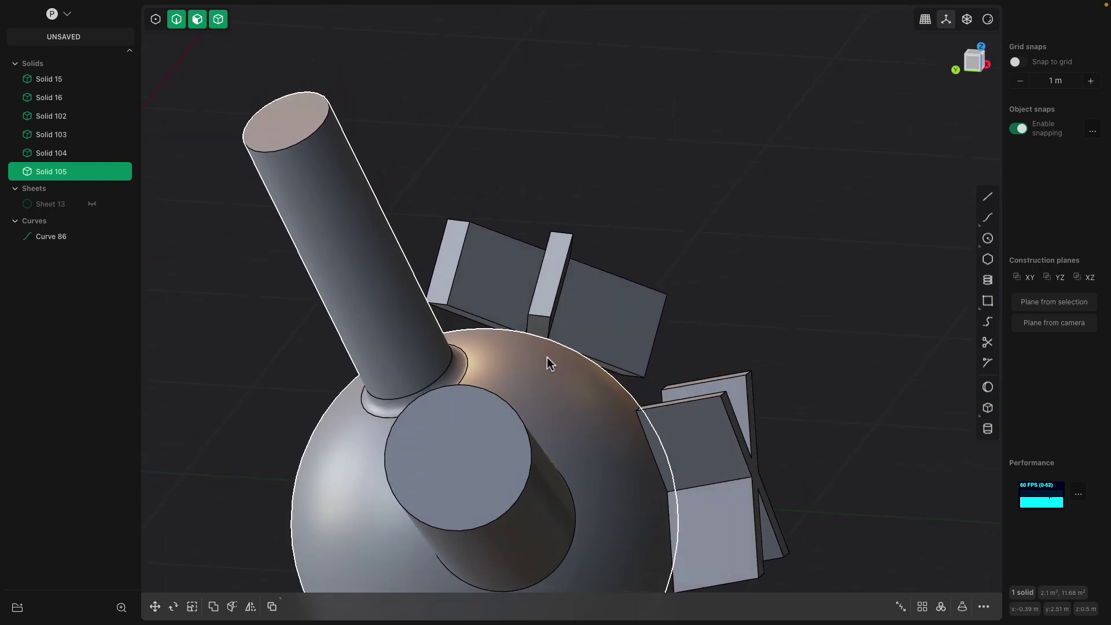
pyautogui.scroll(2, 545, 354)
pyautogui.click(545, 329)
pyautogui.click(545, 329)
pyautogui.moveTo(558, 333); pyautogui.dragTo(550, 345, button='middle')
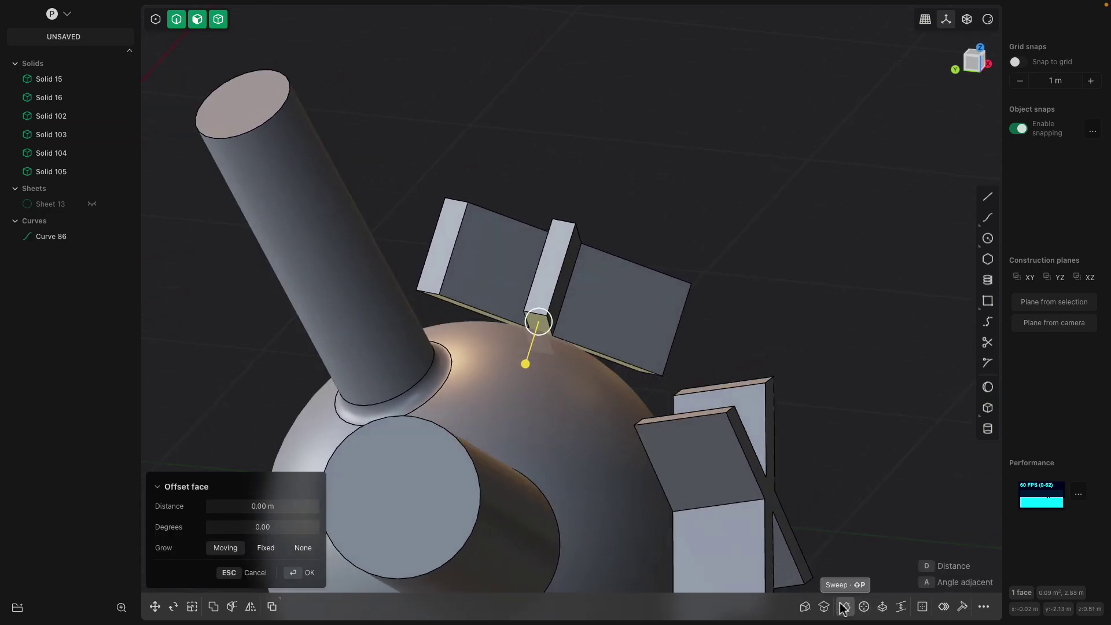
pyautogui.click(819, 602)
pyautogui.click(580, 446)
pyautogui.moveTo(588, 426); pyautogui.dragTo(581, 433, button='middle')
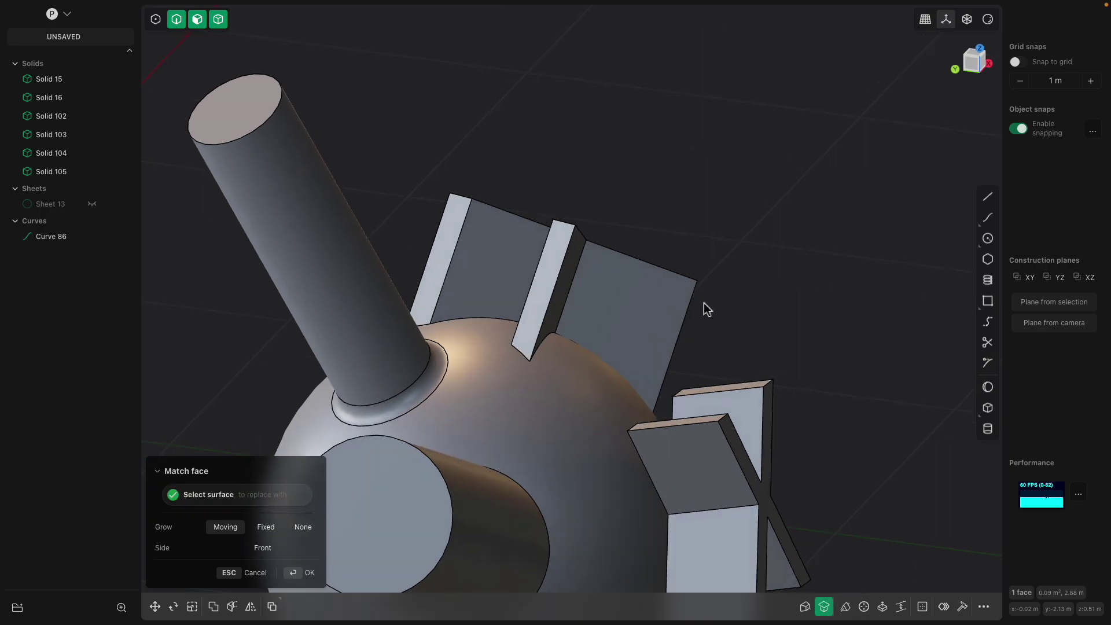
pyautogui.rightClick(704, 305)
pyautogui.click(724, 320)
# - Match the inner face of the second X beside the sphere to the sphere's surface and select that X solid
pyautogui.moveTo(723, 320); pyautogui.dragTo(654, 342, button='middle')
pyautogui.moveTo(670, 431); pyautogui.dragTo(751, 292, button='middle')
pyautogui.doubleClick(687, 364)
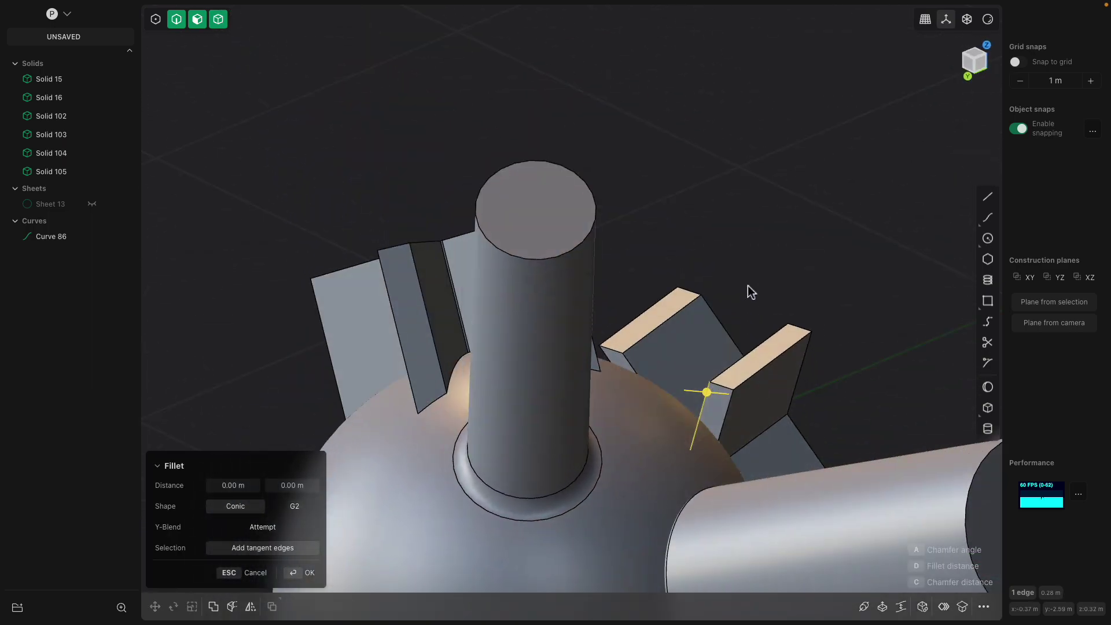
pyautogui.click(751, 292)
pyautogui.click(722, 405)
pyautogui.click(721, 409)
pyautogui.moveTo(721, 408); pyautogui.dragTo(809, 586, button='middle')
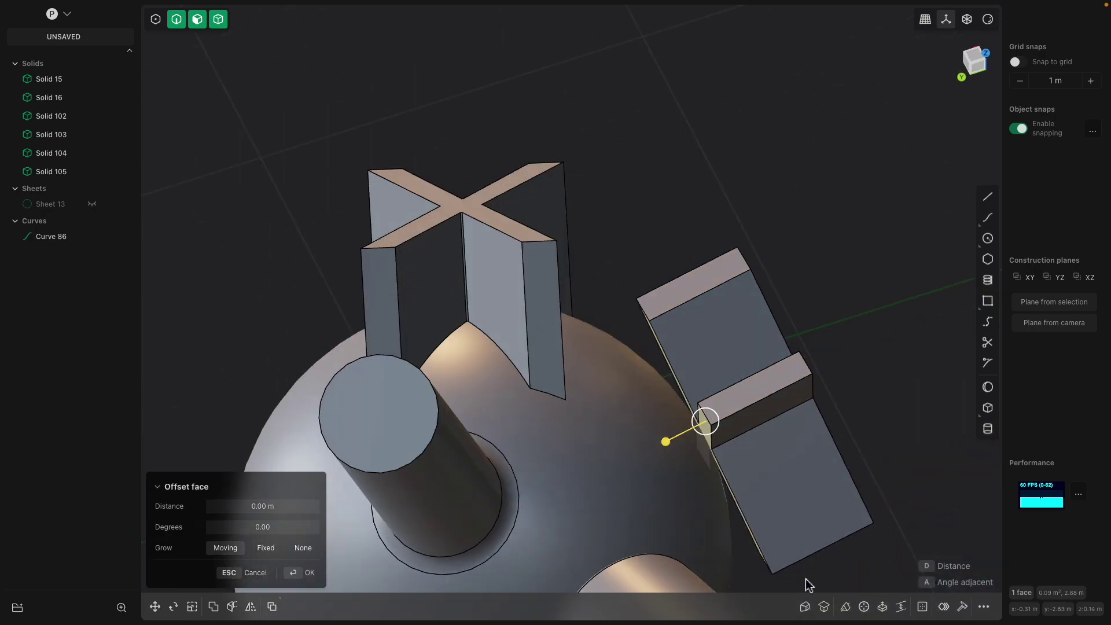
pyautogui.click(824, 606)
pyautogui.moveTo(640, 441); pyautogui.dragTo(589, 399, button='middle')
pyautogui.press('Escape')
pyautogui.click(600, 396)
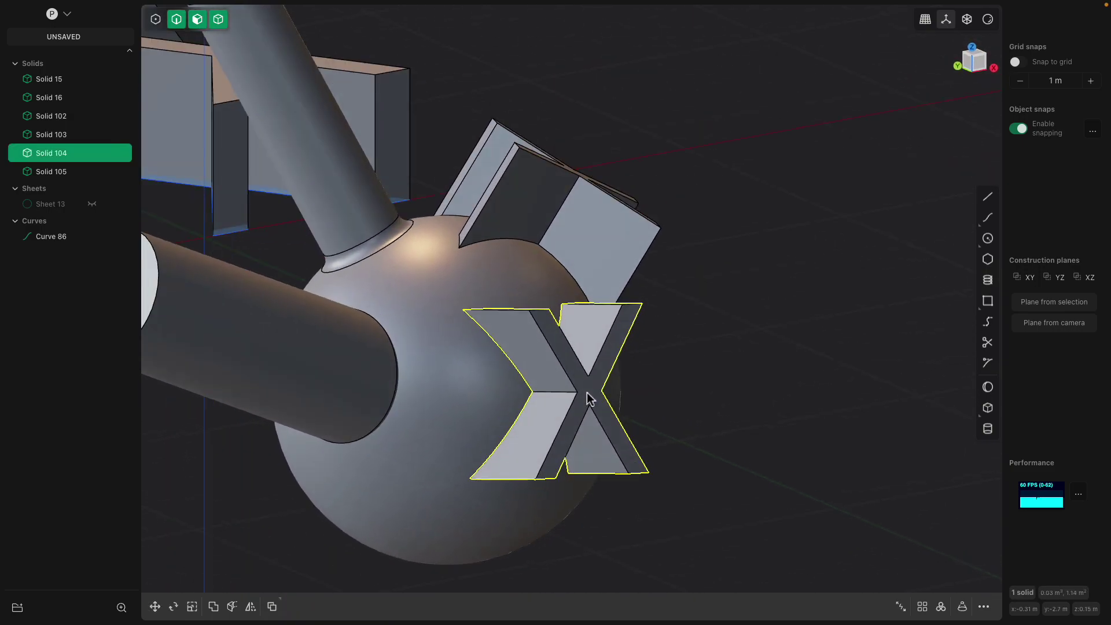
# - Draw a circle of about 0.52 m radius centred on the outer face of the second X
pyautogui.moveTo(699, 375); pyautogui.dragTo(644, 389, button='middle')
pyautogui.moveTo(619, 334); pyautogui.dragTo(615, 346, button='middle')
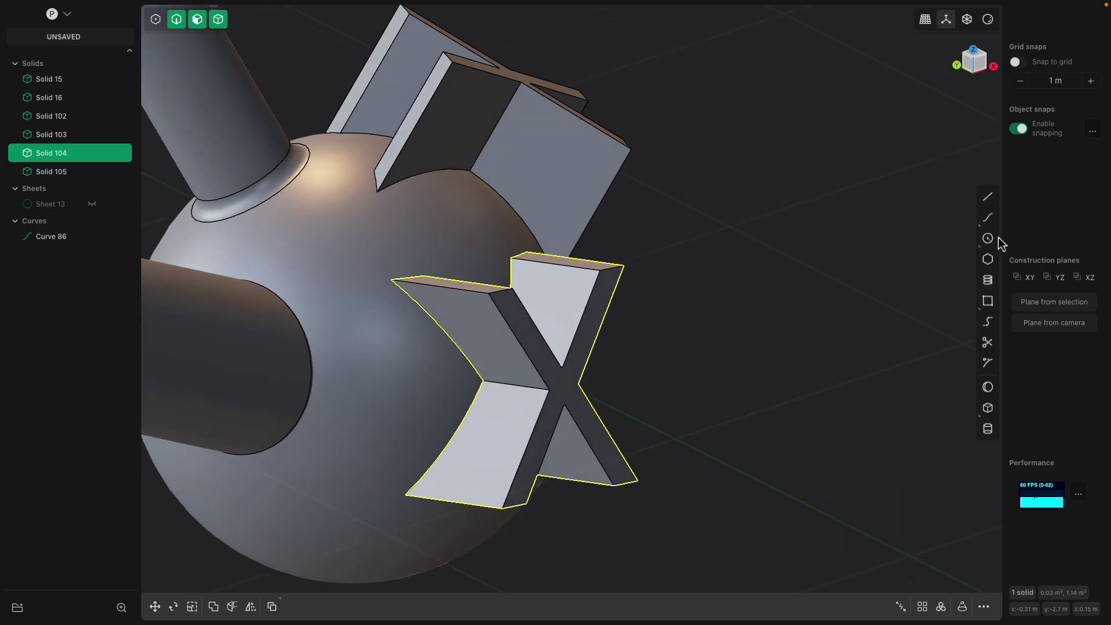
pyautogui.moveTo(697, 352); pyautogui.dragTo(689, 341, button='middle')
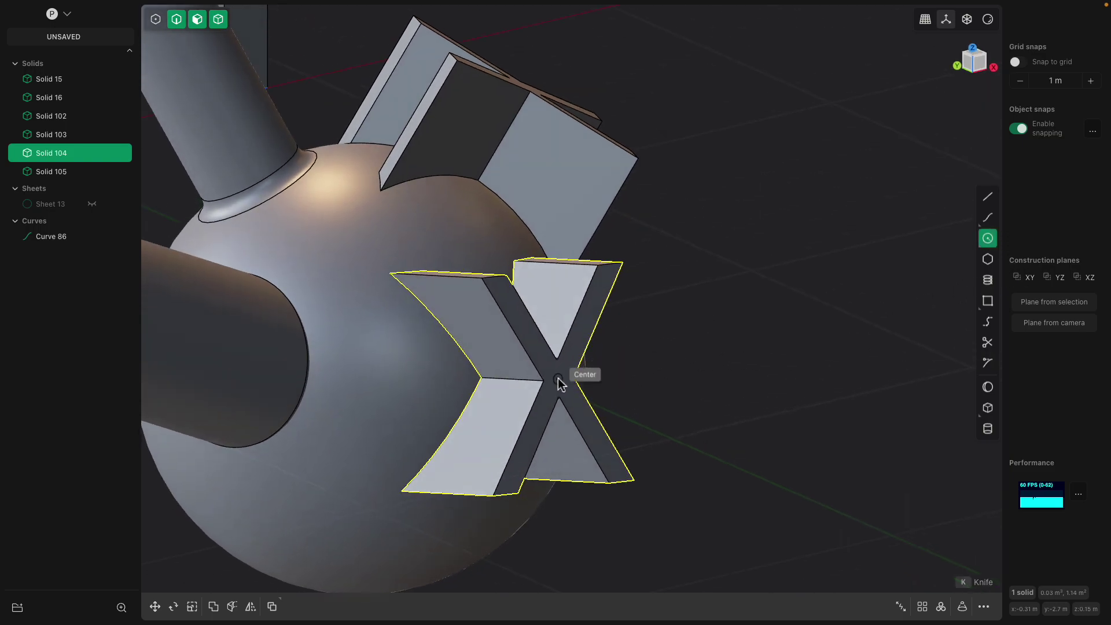
pyautogui.click(558, 381)
pyautogui.scroll(-3, 696, 465)
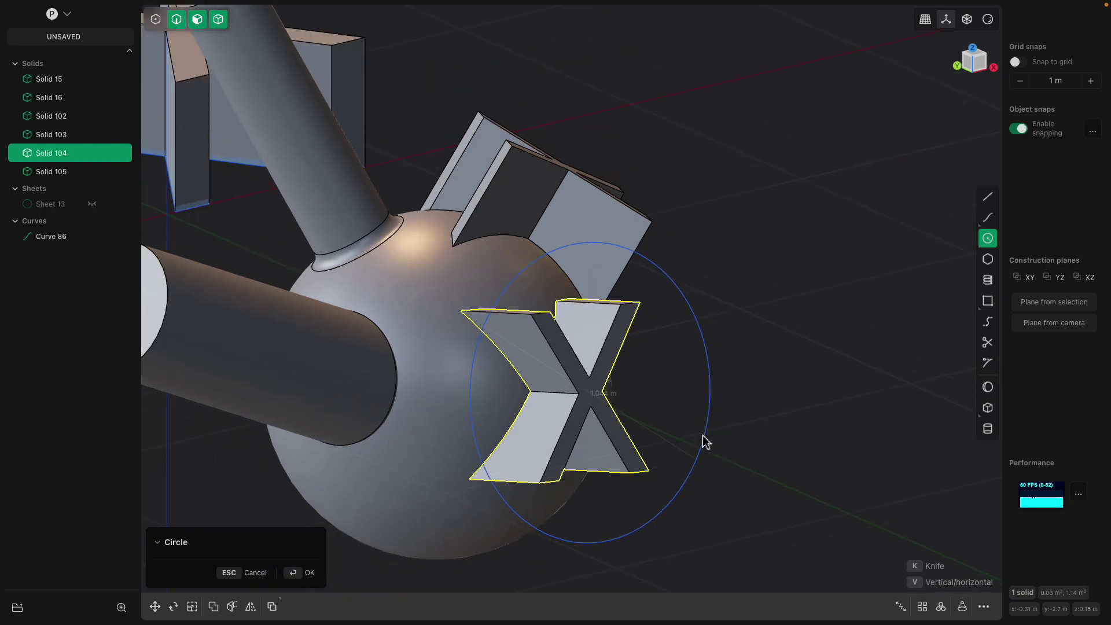
pyautogui.click(701, 436)
pyautogui.moveTo(711, 417); pyautogui.dragTo(747, 425, button='middle')
# - Extrude the circular region about 0.88 m away from the sphere into a separate cylinder
pyautogui.click(685, 382)
pyautogui.press('e')
pyautogui.moveTo(723, 379); pyautogui.dragTo(744, 385, button='middle')
pyautogui.moveTo(745, 386); pyautogui.dragTo(949, 412)
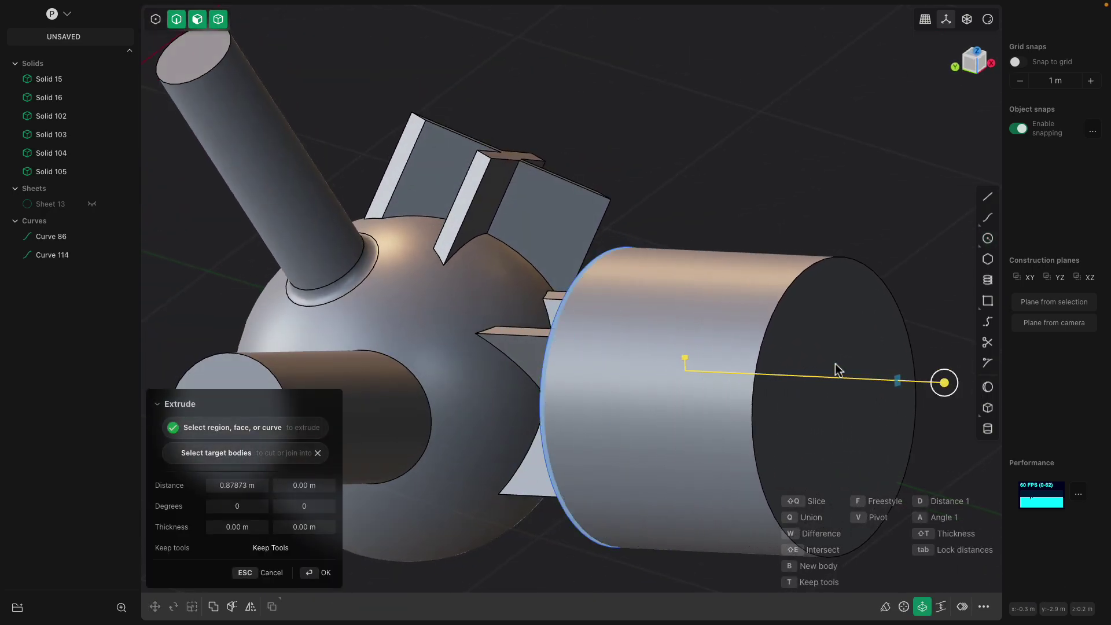
pyautogui.moveTo(837, 369); pyautogui.dragTo(739, 328, button='middle')
pyautogui.rightClick(785, 218)
# - Fillet the cylinder's outer end edge by about 0.522 m to form a dome
pyautogui.click(736, 232)
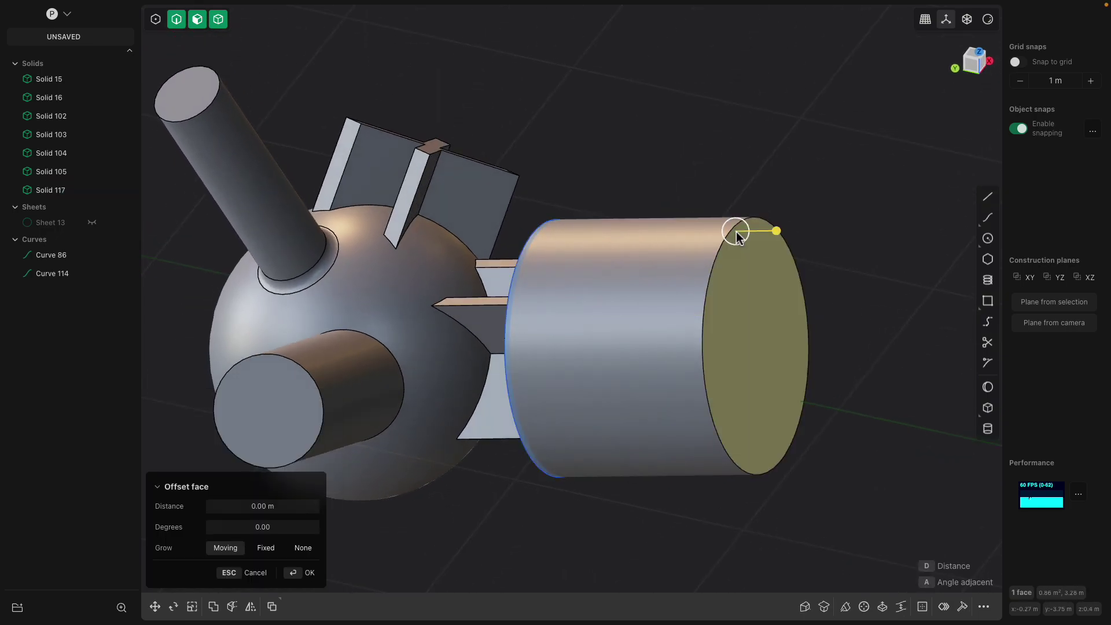
pyautogui.click(732, 230)
pyautogui.moveTo(735, 233); pyautogui.dragTo(824, 273)
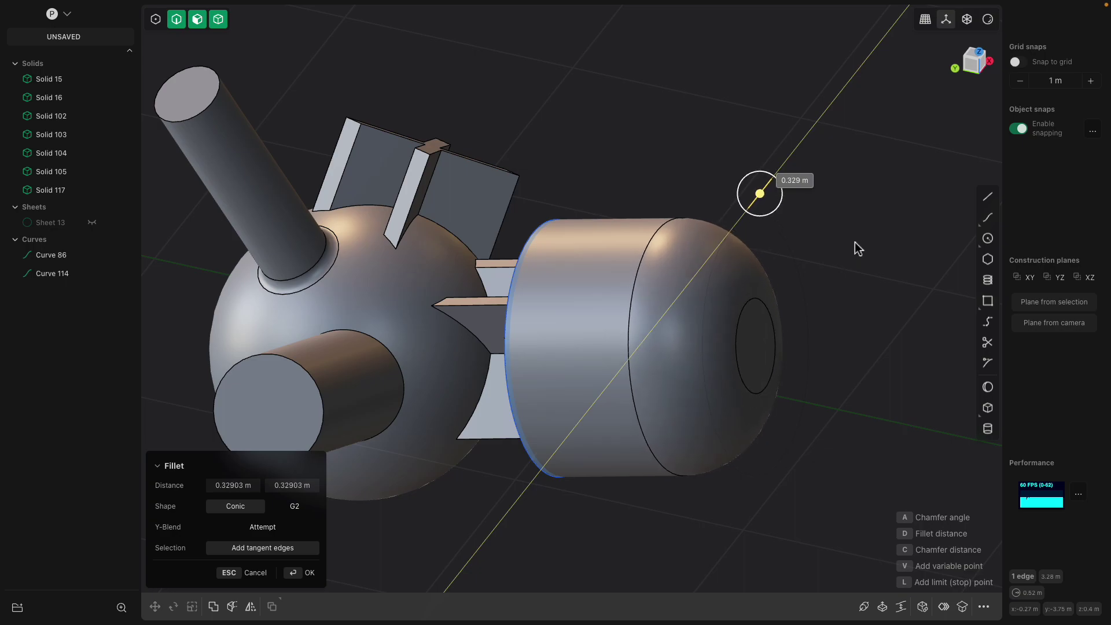
pyautogui.moveTo(594, 259); pyautogui.dragTo(607, 229, button='middle')
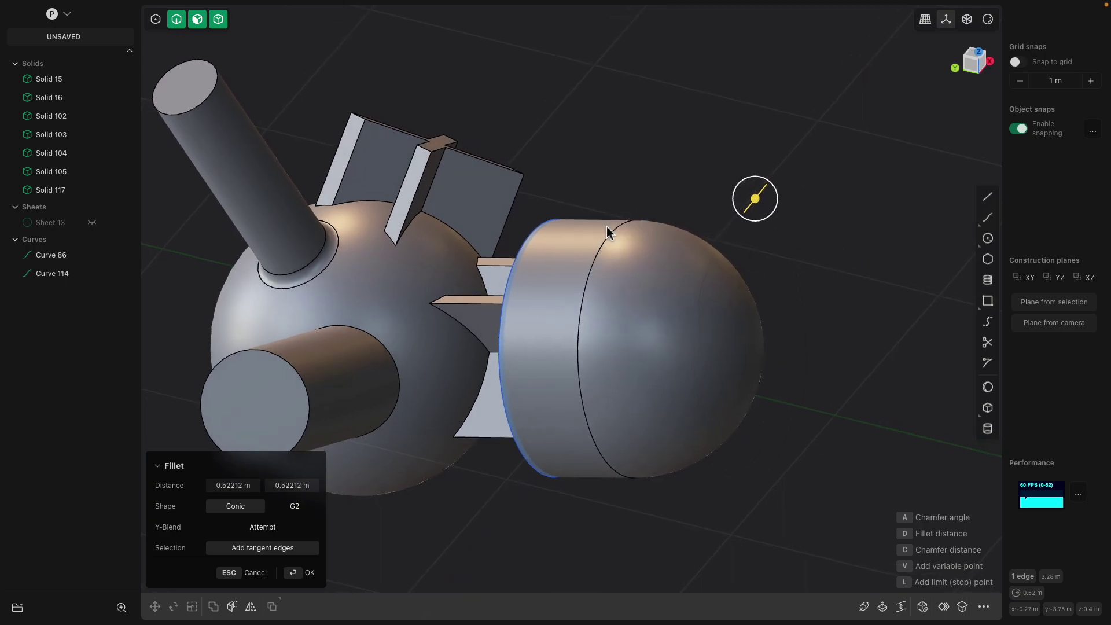
pyautogui.rightClick(628, 182)
# - Delete the straight cylindrical side face between the flat disc and the dome
pyautogui.click(645, 287)
pyautogui.moveTo(688, 293); pyautogui.dragTo(697, 286, button='middle')
pyautogui.scroll(2, 695, 286)
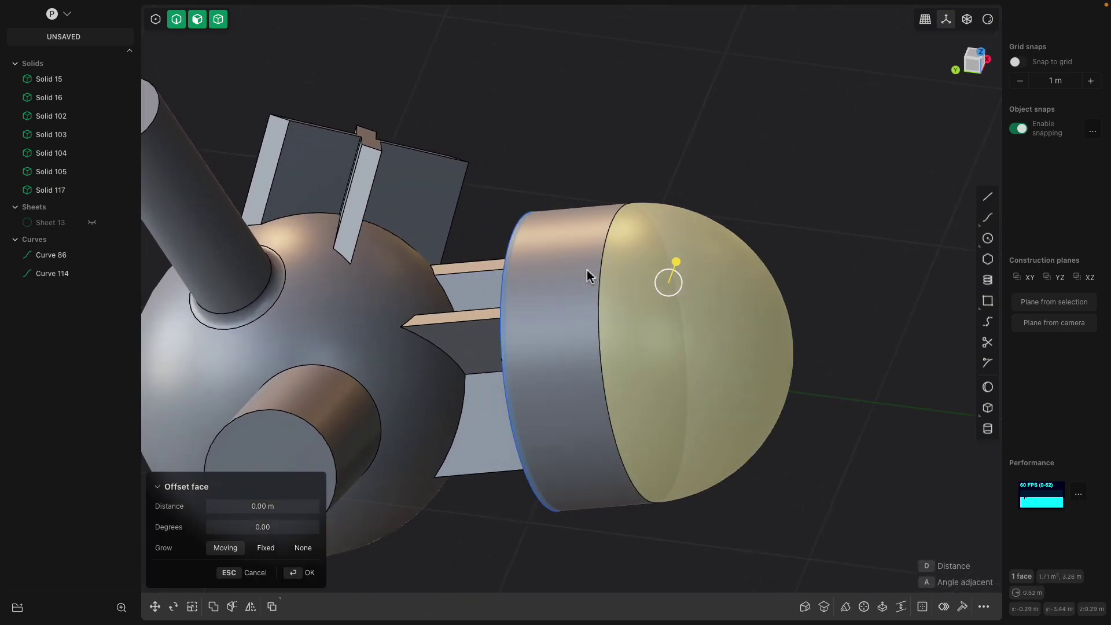
pyautogui.click(587, 273)
pyautogui.press('Delete')
pyautogui.scroll(1, 582, 279)
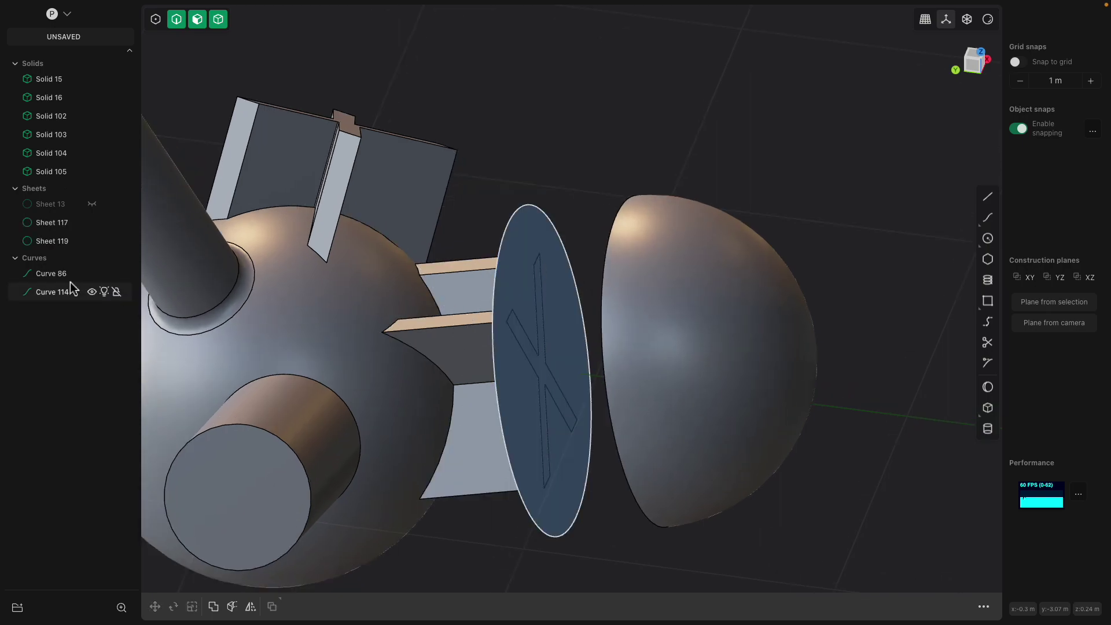
# - Hide both construction curves and delete the flat disc sheet covering the X's outer face
pyautogui.click(92, 273)
pyautogui.click(91, 291)
pyautogui.moveTo(411, 315); pyautogui.dragTo(523, 280, button='middle')
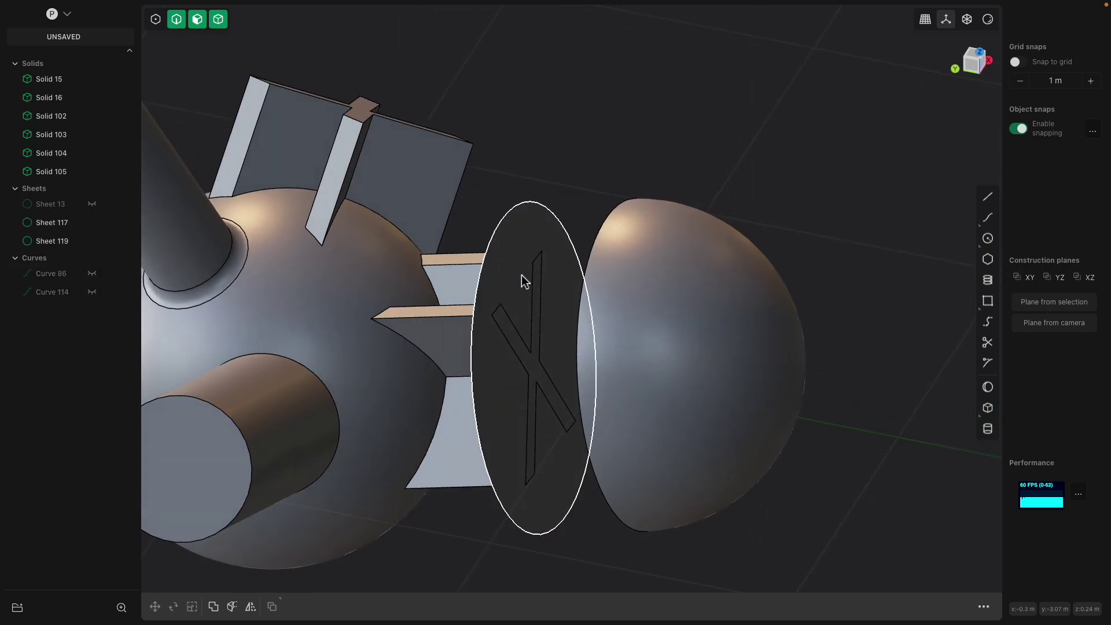
pyautogui.click(524, 224)
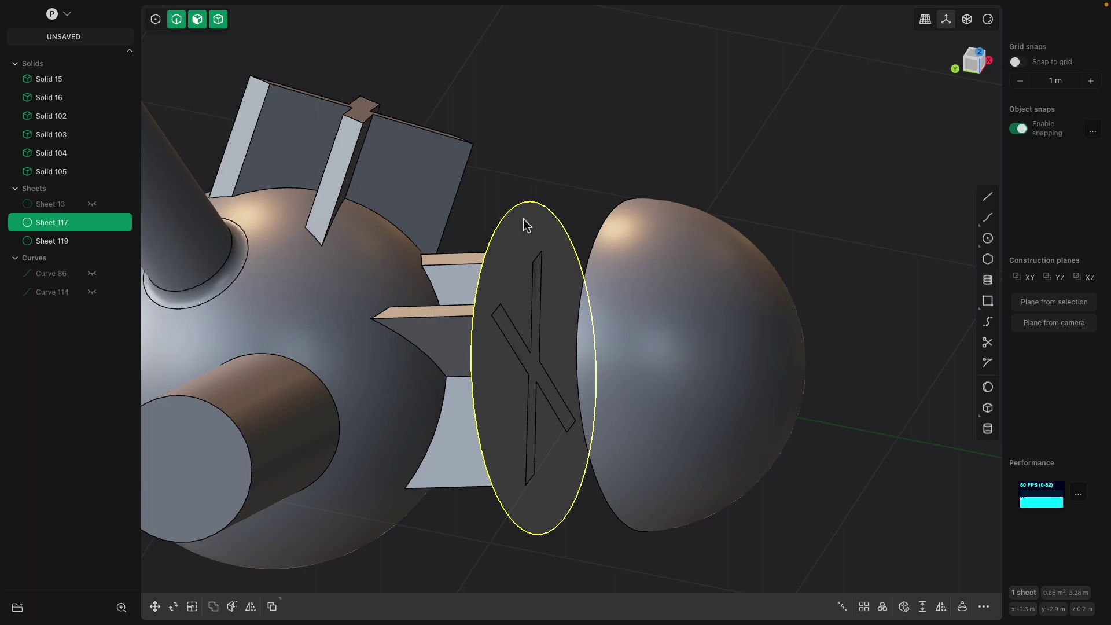
pyautogui.press('Delete')
# - Match the X's outer face to the dome surface with the Match face command, switching the Side option to Front
pyautogui.moveTo(523, 223); pyautogui.dragTo(527, 334, button='middle')
pyautogui.click(539, 297)
pyautogui.click(538, 294)
pyautogui.scroll(2, 525, 334)
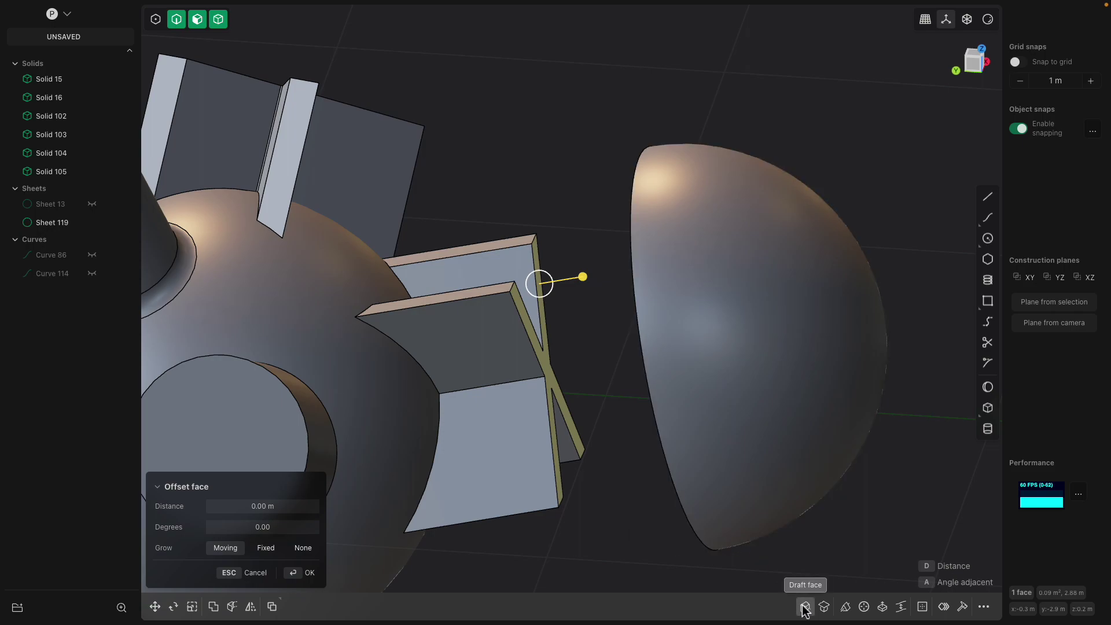
pyautogui.click(824, 606)
pyautogui.click(808, 330)
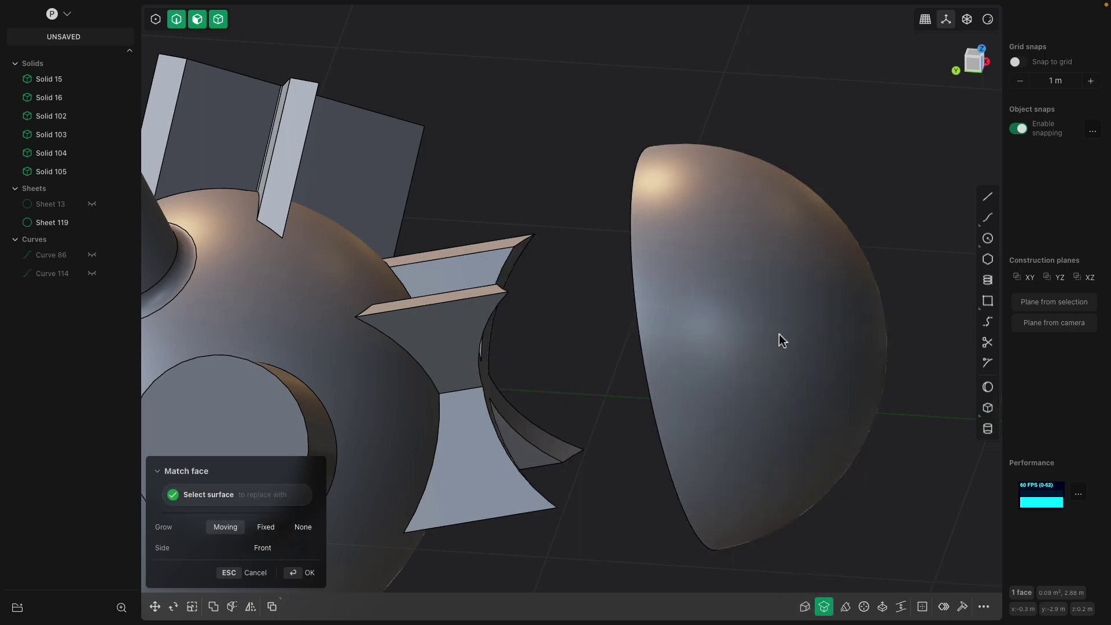
pyautogui.moveTo(782, 340); pyautogui.dragTo(733, 317, button='middle')
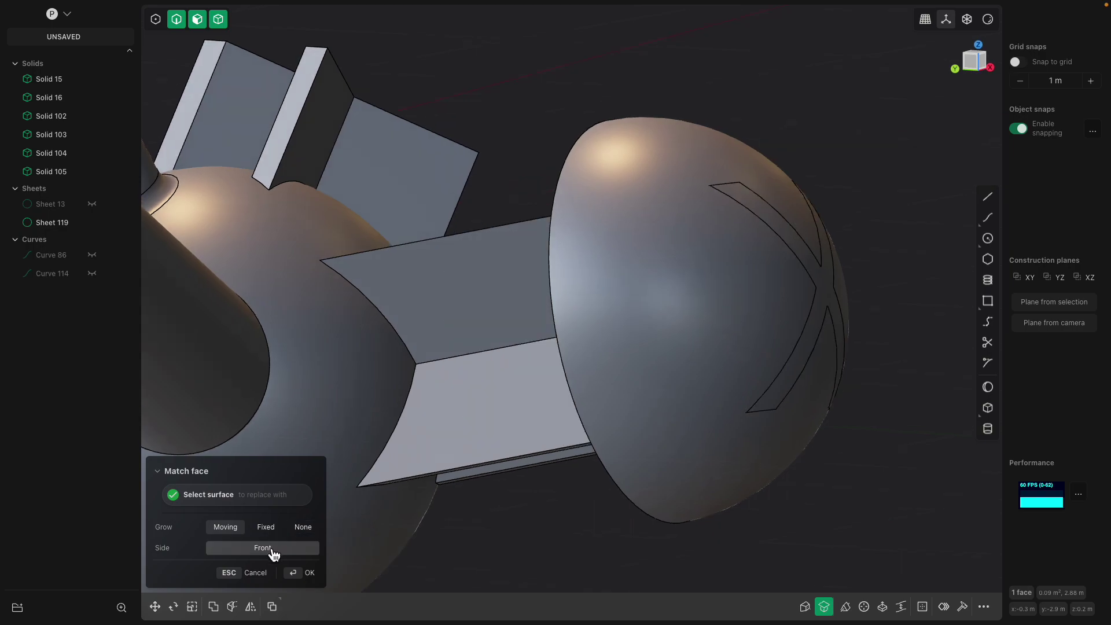
pyautogui.moveTo(657, 401); pyautogui.dragTo(777, 370, button='middle')
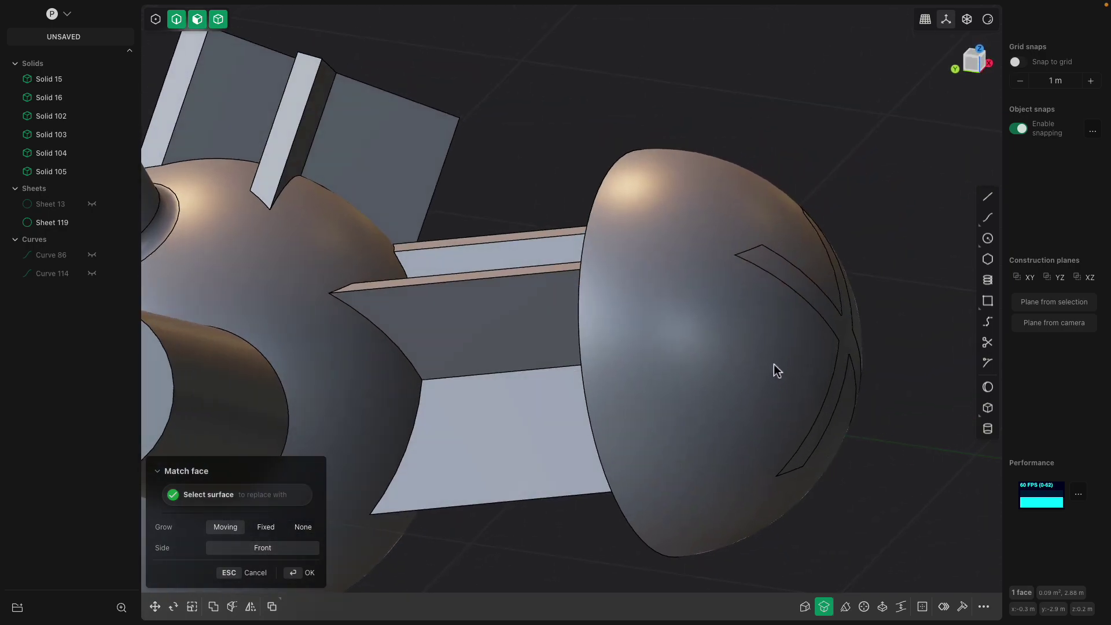
# - Select and delete the dome sheet at the end of the extended X
pyautogui.click(773, 364)
pyautogui.click(771, 361)
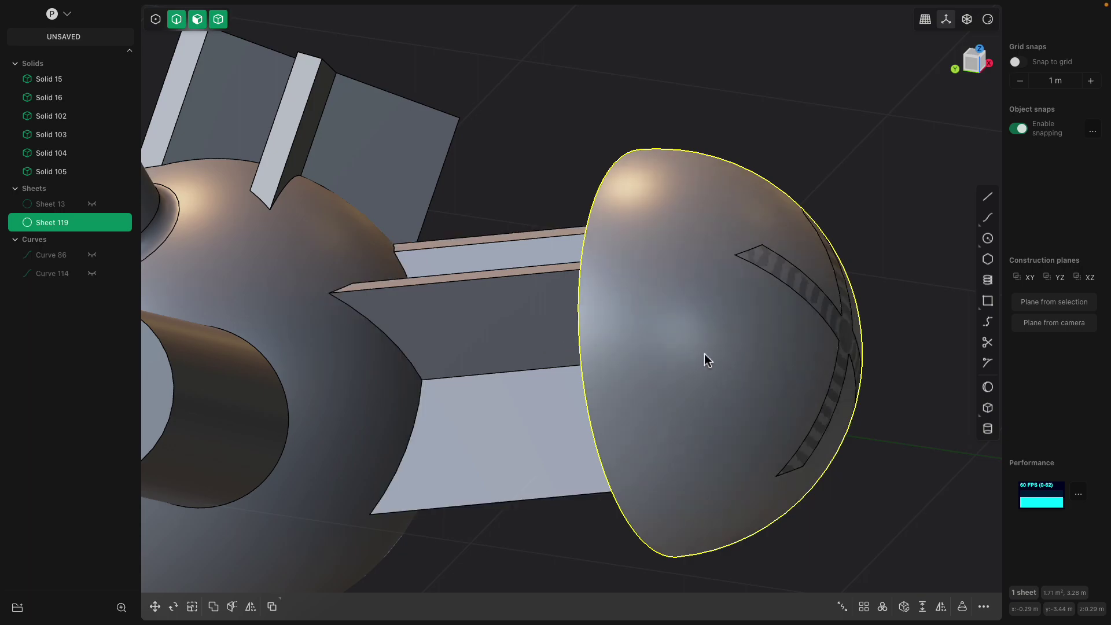
pyautogui.press('Delete')
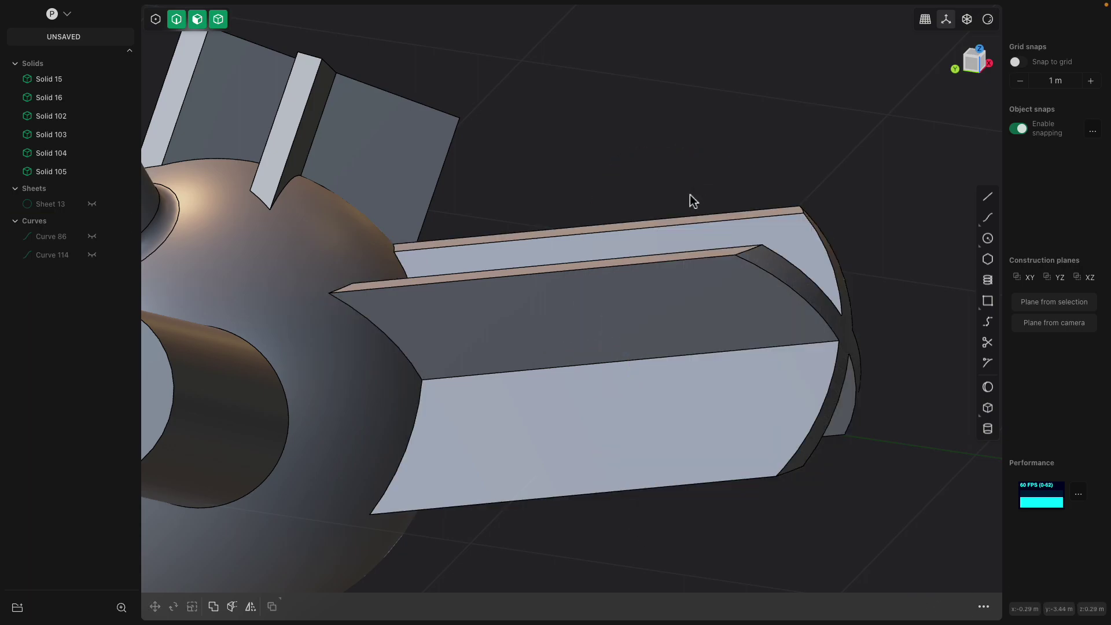
pyautogui.moveTo(689, 195); pyautogui.dragTo(629, 213, button='middle')
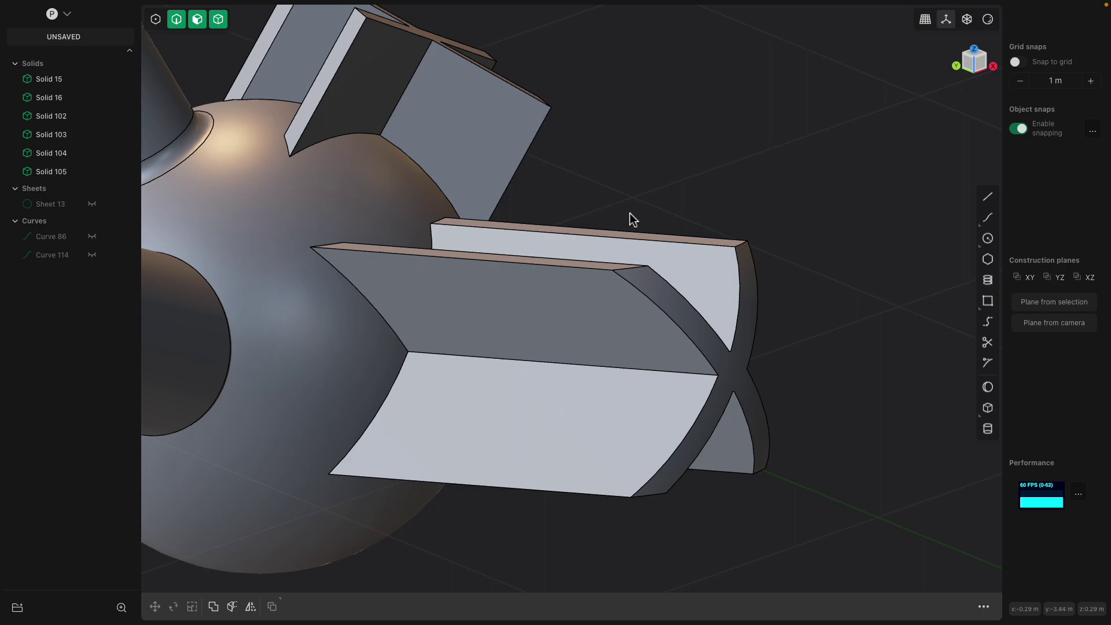
# - Move the extended X's curved end face towards the sphere by about 0.93 m in Y and -0.23 m in Z
pyautogui.click(670, 317)
pyautogui.moveTo(674, 316); pyautogui.dragTo(776, 381, button='middle')
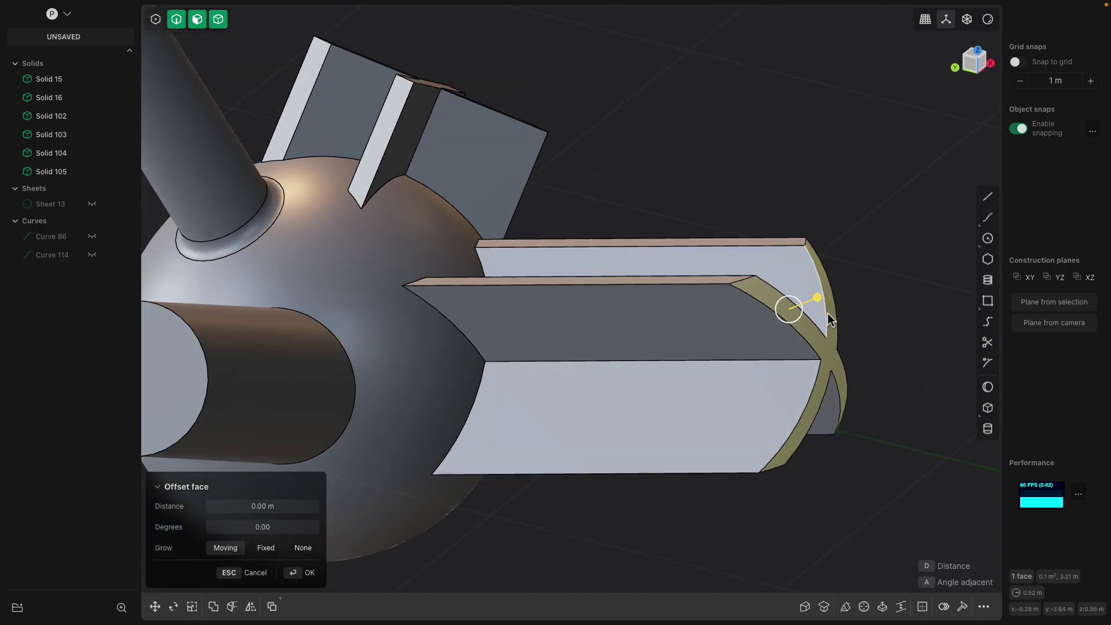
pyautogui.moveTo(817, 297); pyautogui.dragTo(787, 290)
pyautogui.moveTo(787, 291); pyautogui.dragTo(878, 285, button='middle')
pyautogui.press('Escape')
pyautogui.press('e')
pyautogui.press('g')
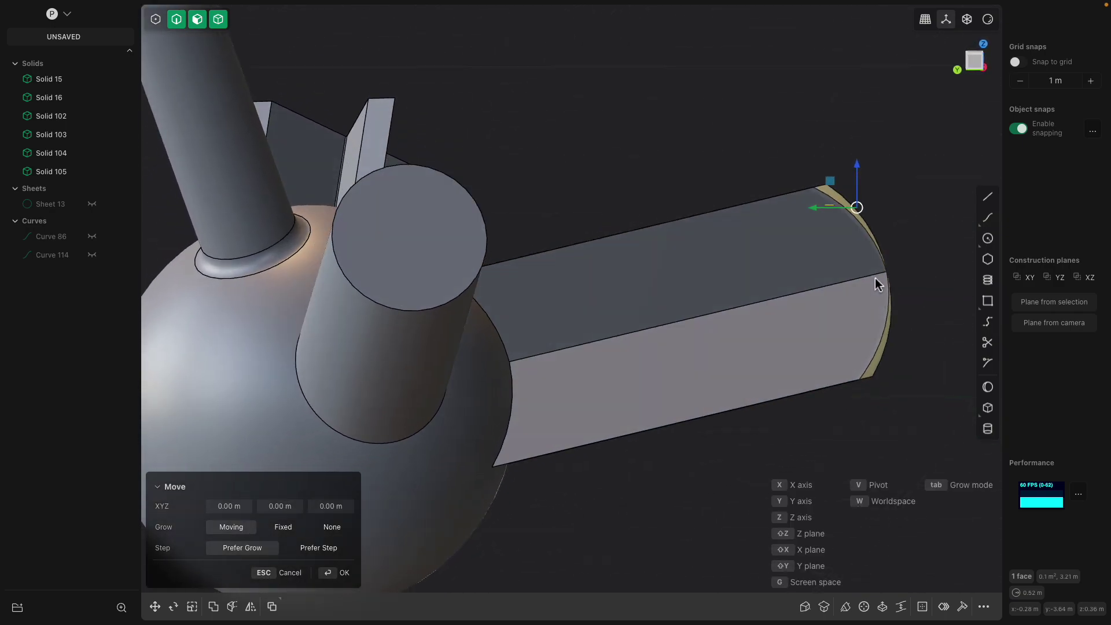
pyautogui.moveTo(858, 208); pyautogui.dragTo(543, 286)
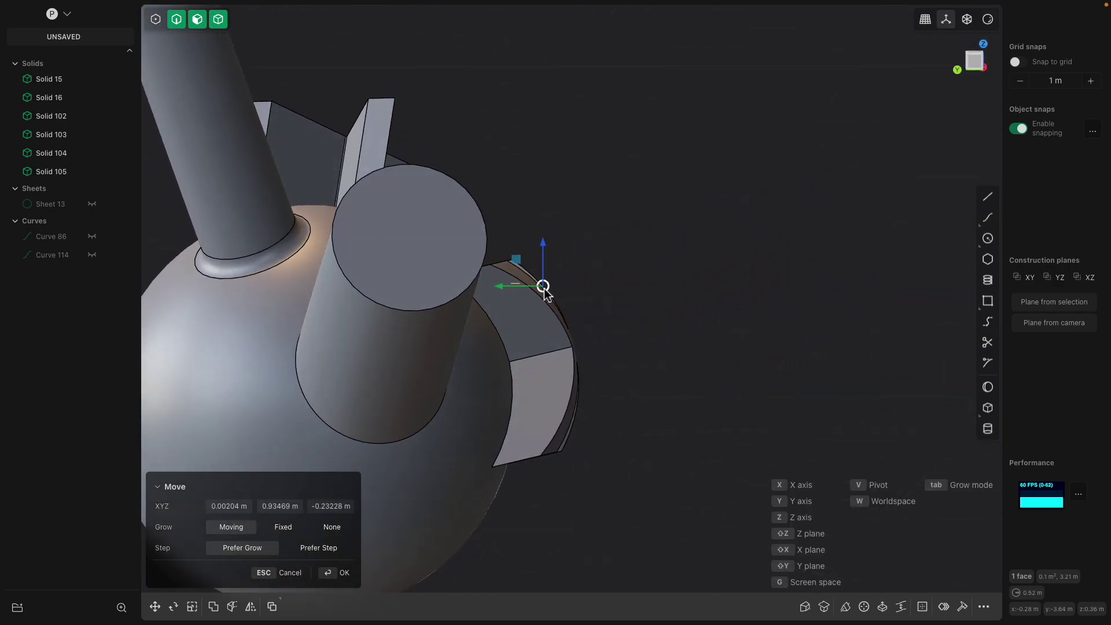
pyautogui.moveTo(537, 293); pyautogui.dragTo(443, 304, button='middle')
pyautogui.press('Return')
# - Examine the curved X's fit on the sphere from several sides, selecting the X and the sphere in turn
pyautogui.moveTo(797, 356); pyautogui.dragTo(622, 348, button='middle')
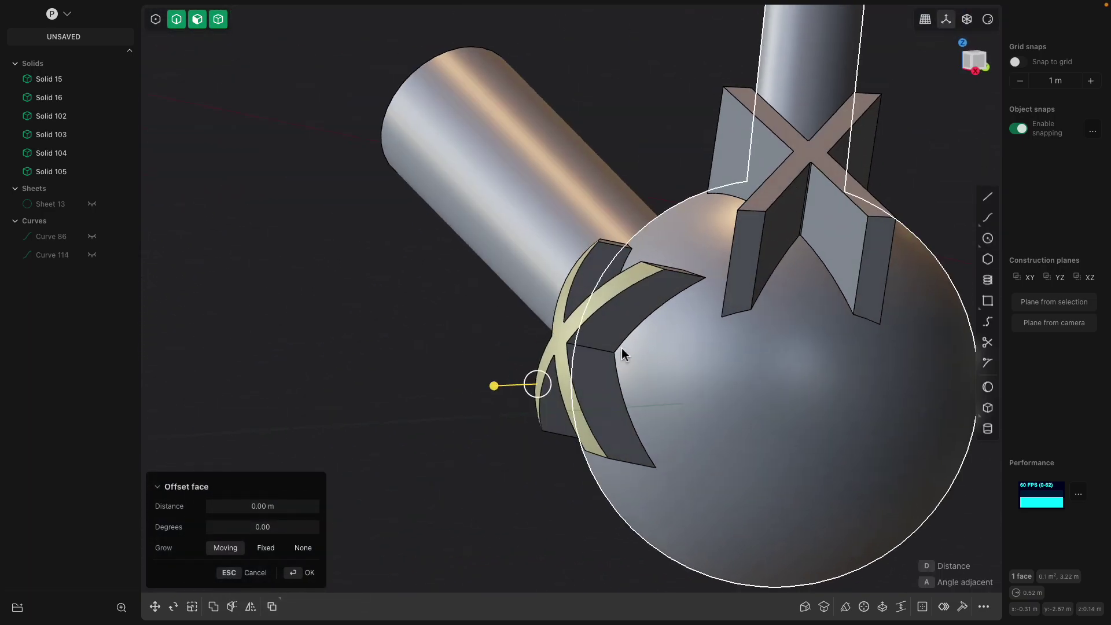
pyautogui.click(614, 330)
pyautogui.moveTo(560, 406); pyautogui.dragTo(675, 394, button='middle')
pyautogui.click(674, 394)
pyautogui.moveTo(596, 389); pyautogui.dragTo(688, 417, button='middle')
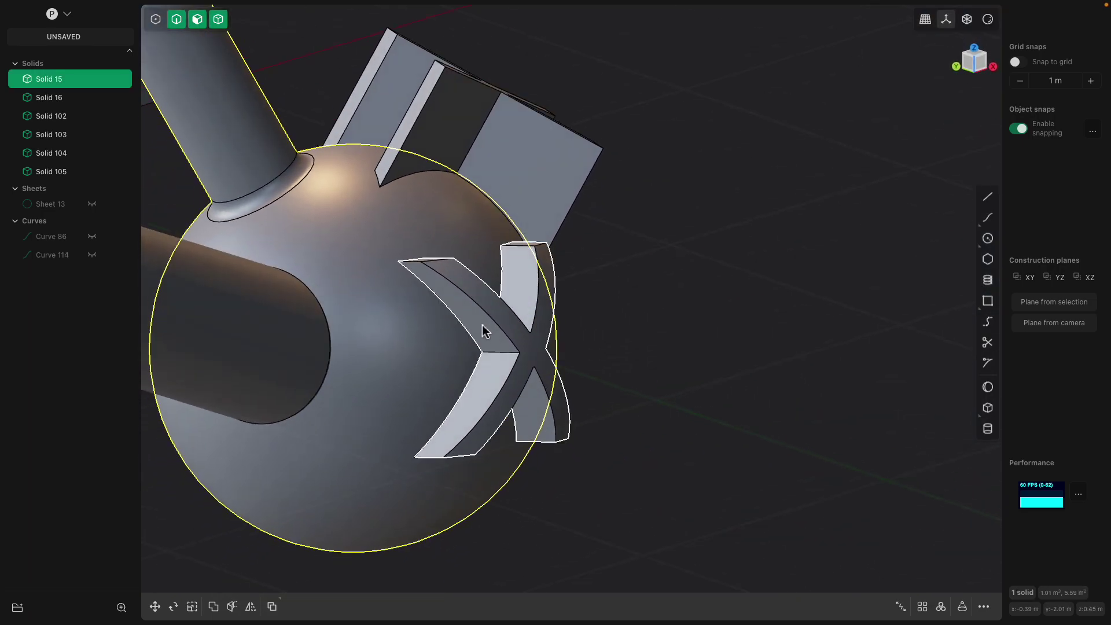
pyautogui.click(509, 317)
pyautogui.moveTo(525, 312); pyautogui.dragTo(720, 389, button='middle')
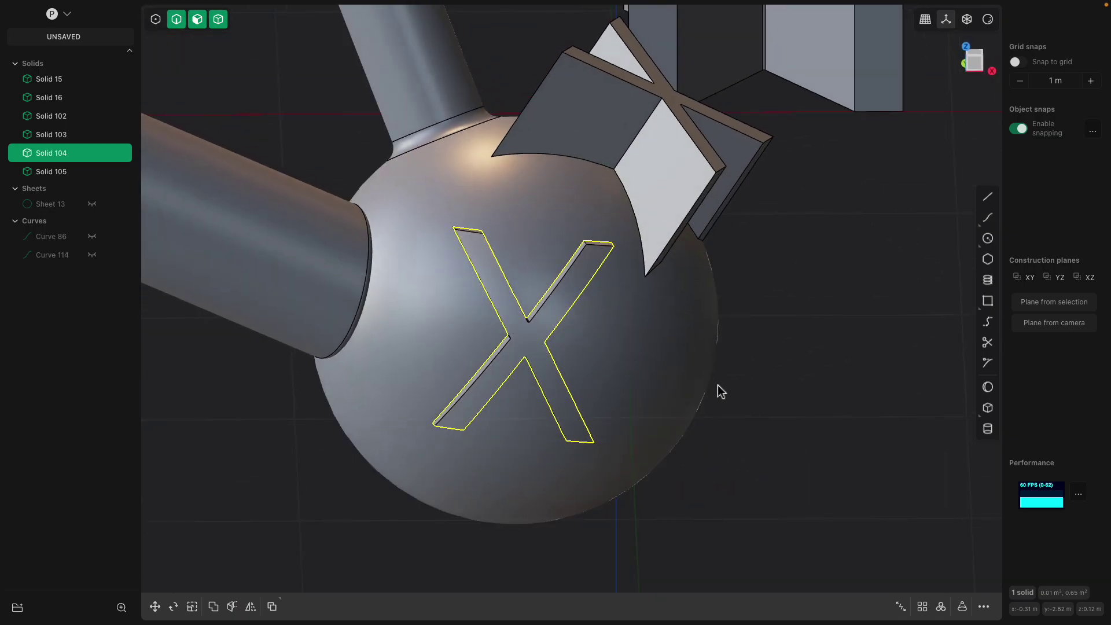
pyautogui.click(663, 363)
pyautogui.moveTo(664, 366); pyautogui.dragTo(727, 411, button='middle')
pyautogui.moveTo(550, 315); pyautogui.dragTo(707, 436, button='middle')
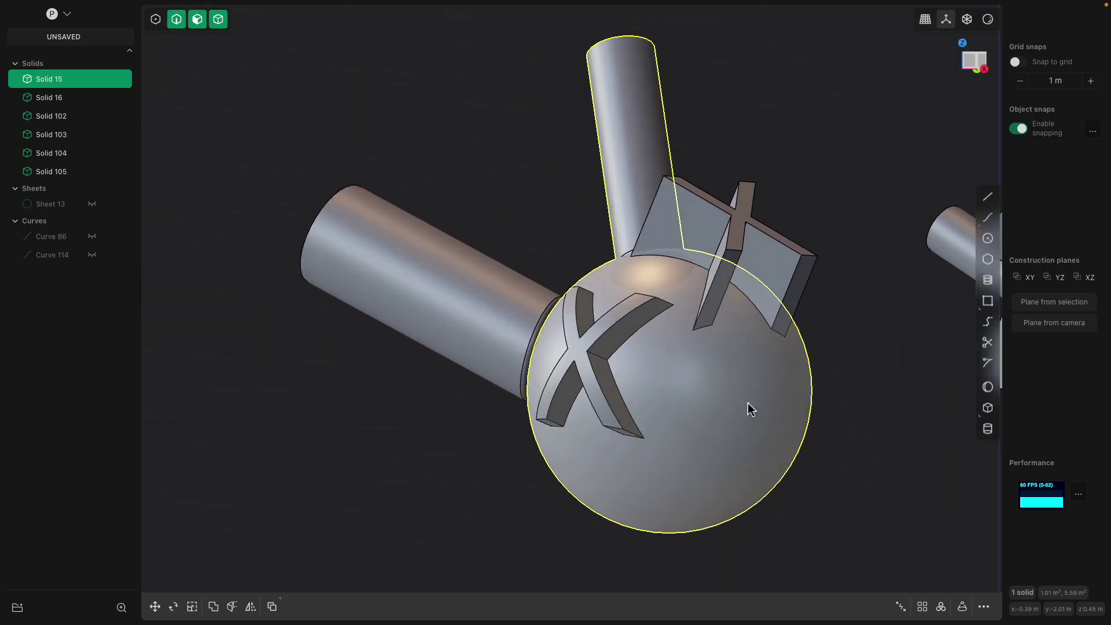
pyautogui.click(764, 374)
pyautogui.moveTo(748, 402); pyautogui.dragTo(721, 356, button='middle')
pyautogui.moveTo(789, 375); pyautogui.dragTo(795, 346, button='middle')
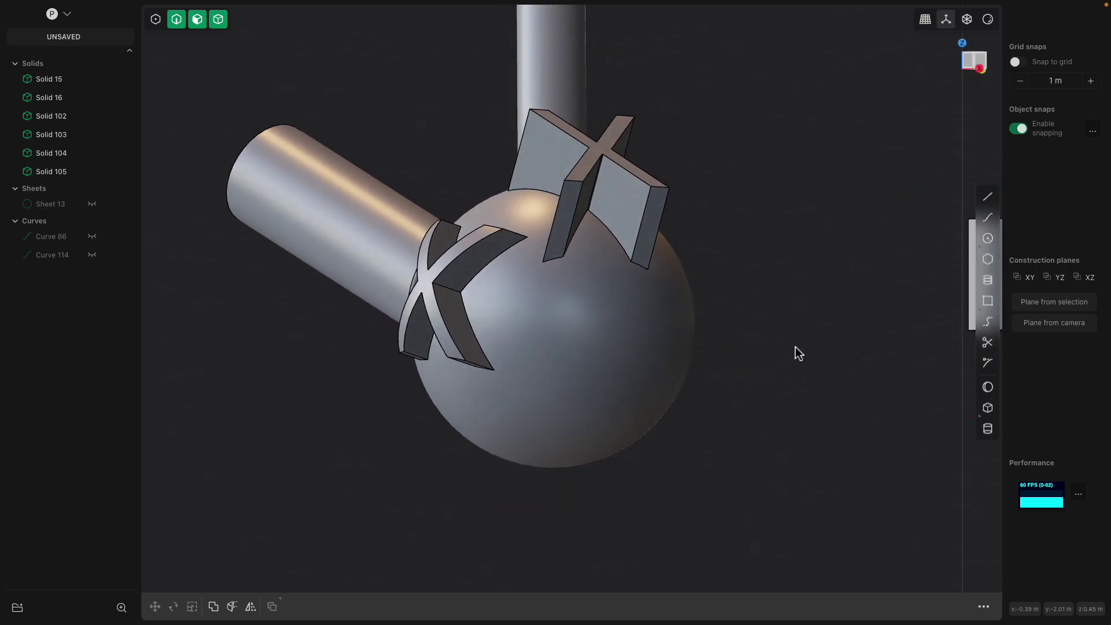
# - Draw a circle about 0.39 m in diameter in front of the sphere, beside the curved X
pyautogui.click(596, 349)
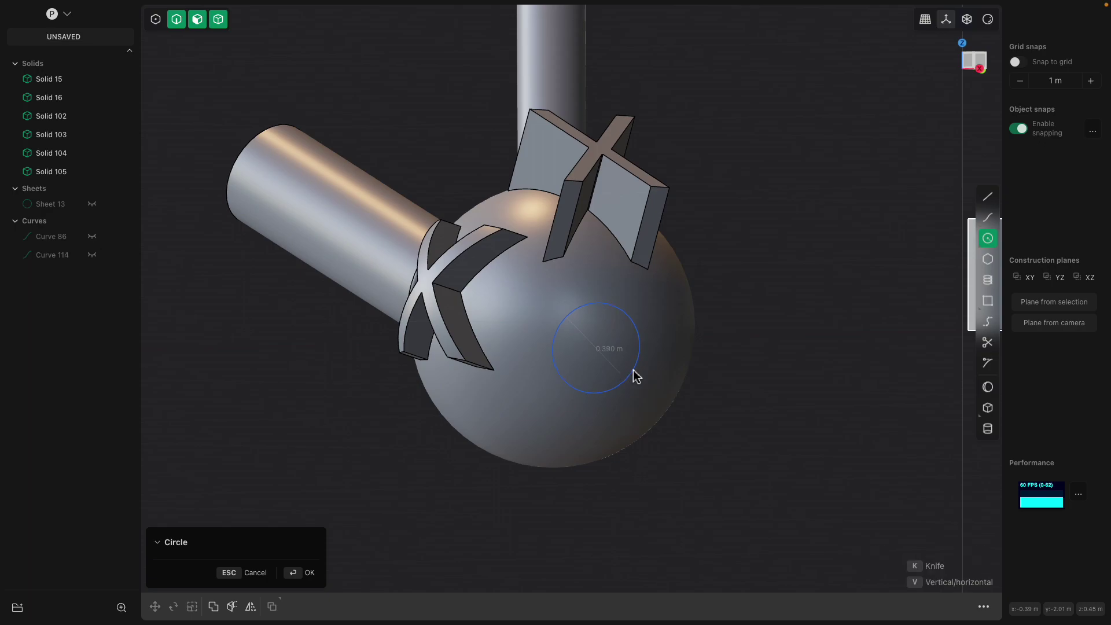
pyautogui.moveTo(633, 370); pyautogui.dragTo(637, 328, button='middle')
pyautogui.press('Return')
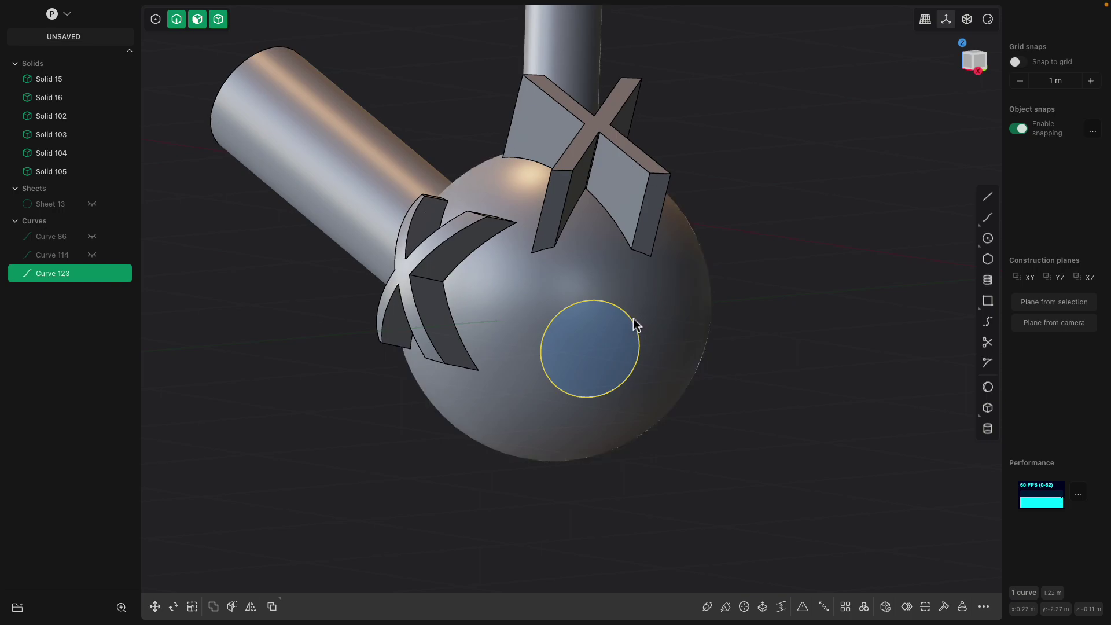
pyautogui.click(766, 310)
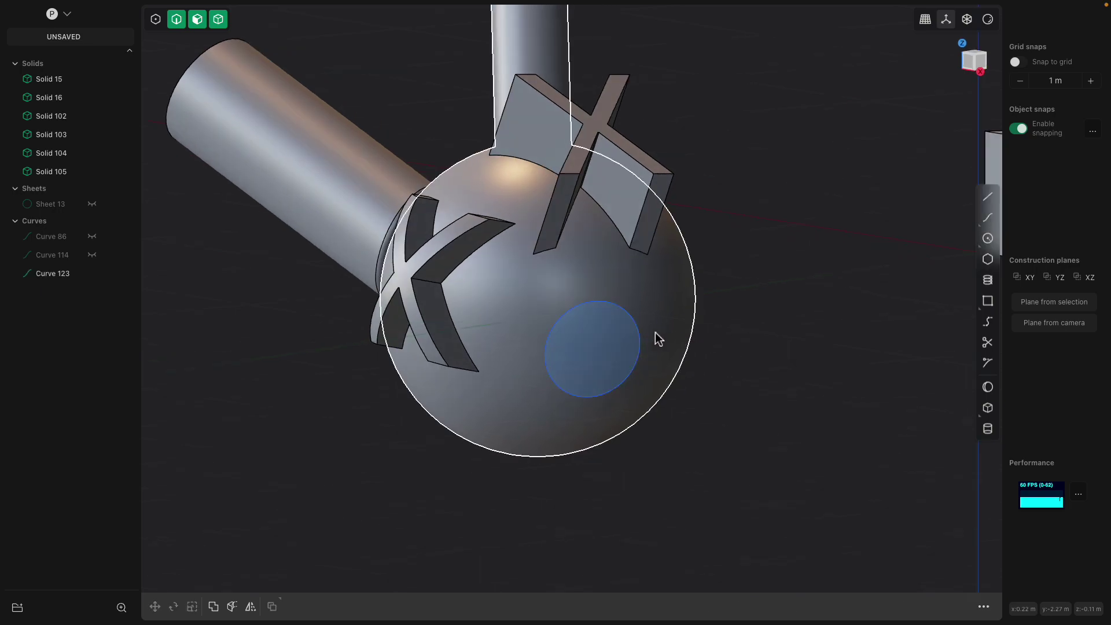
# - Imprint the circle onto the sphere's surface
pyautogui.click(640, 334)
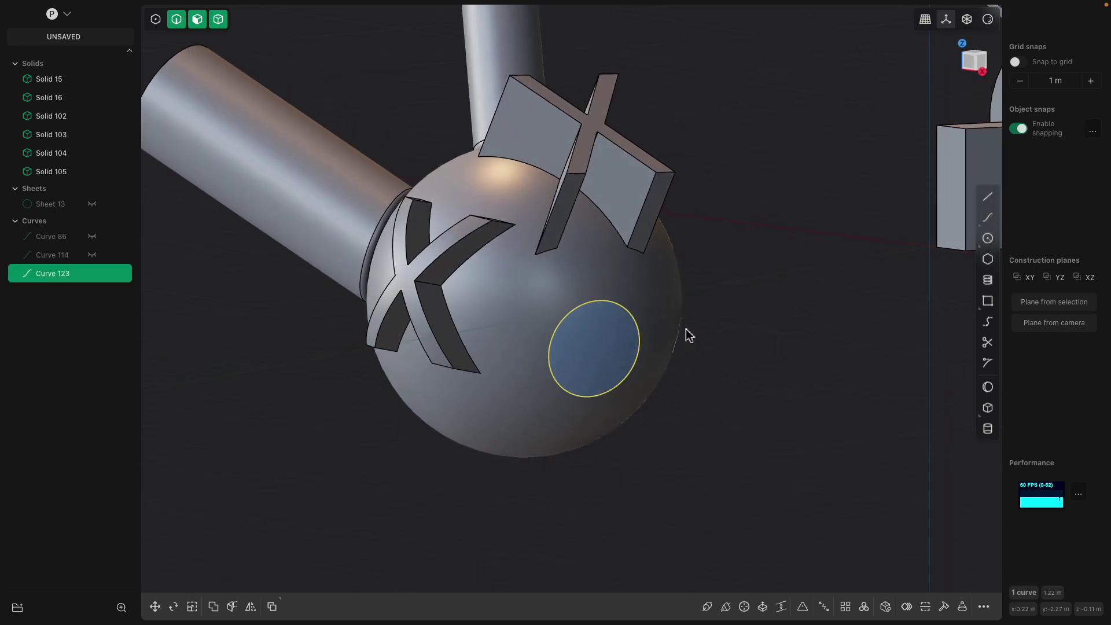
pyautogui.hotkey('shift', 'i')
pyautogui.click(671, 300)
pyautogui.moveTo(585, 267); pyautogui.dragTo(627, 277, button='middle')
pyautogui.moveTo(457, 353)
pyautogui.mouseDown(button='middle')
pyautogui.moveTo(480, 365)
pyautogui.moveTo(456, 350)
pyautogui.mouseUp(button='middle')
pyautogui.press('Return')
# - Hide the circle's curve and select the imprinted circular face on the sphere
pyautogui.scroll(3, 631, 328)
pyautogui.click(599, 325)
pyautogui.press('e')
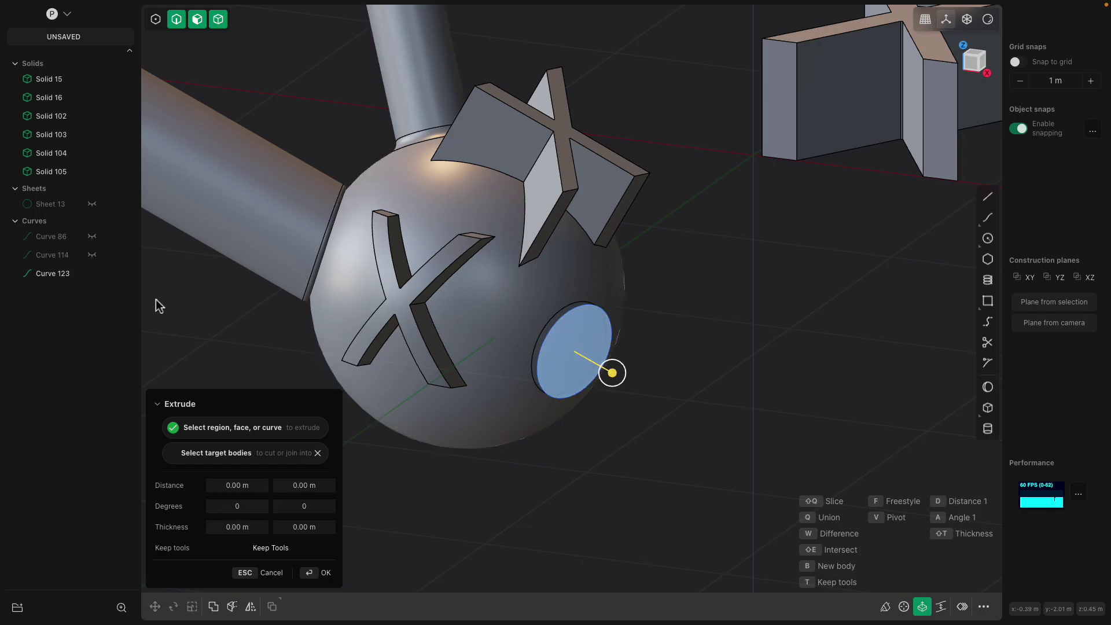
pyautogui.click(96, 276)
pyautogui.click(562, 332)
pyautogui.moveTo(587, 359); pyautogui.dragTo(618, 339, button='middle')
pyautogui.click(561, 330)
# - Create a second sphere with a radius of about 0.7 m beside the first one, on the XY plane
pyautogui.scroll(-3, 649, 343)
pyautogui.keyDown('shift'); pyautogui.moveTo(694, 297); pyautogui.dragTo(624, 374, button='middle'); pyautogui.keyUp('shift')
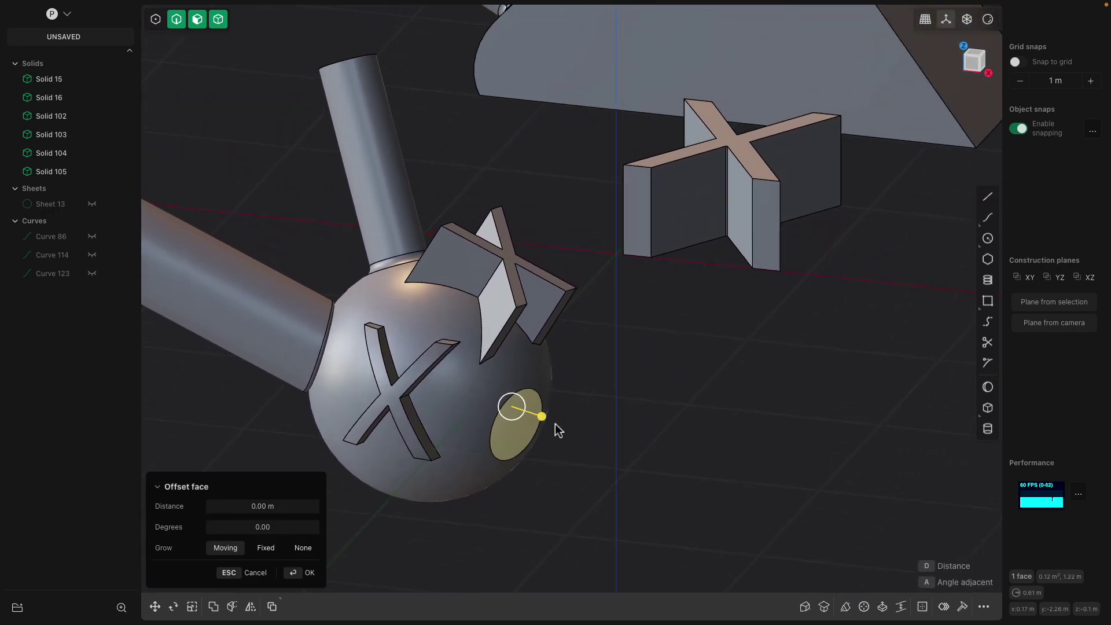
pyautogui.scroll(-4, 527, 418)
pyautogui.moveTo(527, 423); pyautogui.dragTo(619, 421, button='middle')
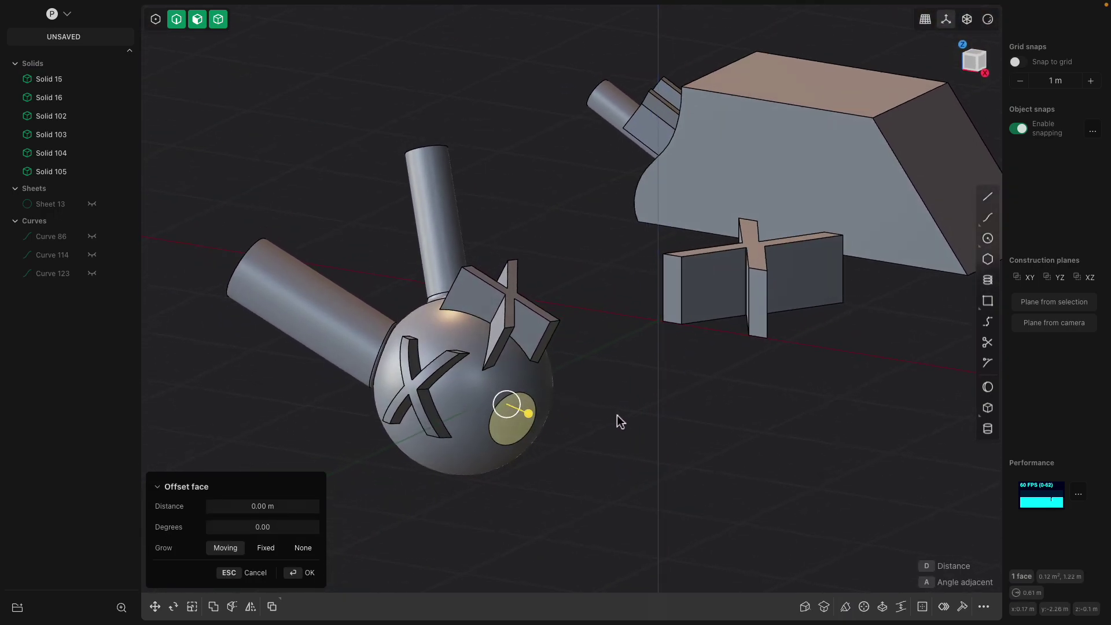
pyautogui.click(989, 388)
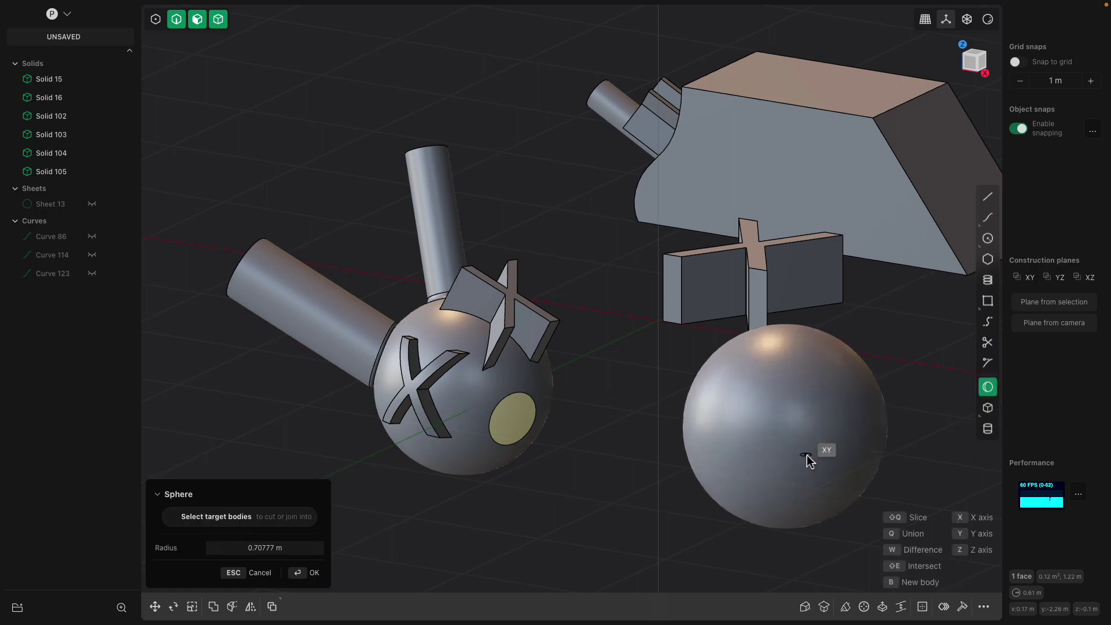
pyautogui.click(803, 452)
pyautogui.keyDown('shift'); pyautogui.moveTo(800, 444); pyautogui.dragTo(617, 378, button='middle'); pyautogui.keyUp('shift')
pyautogui.press('Return')
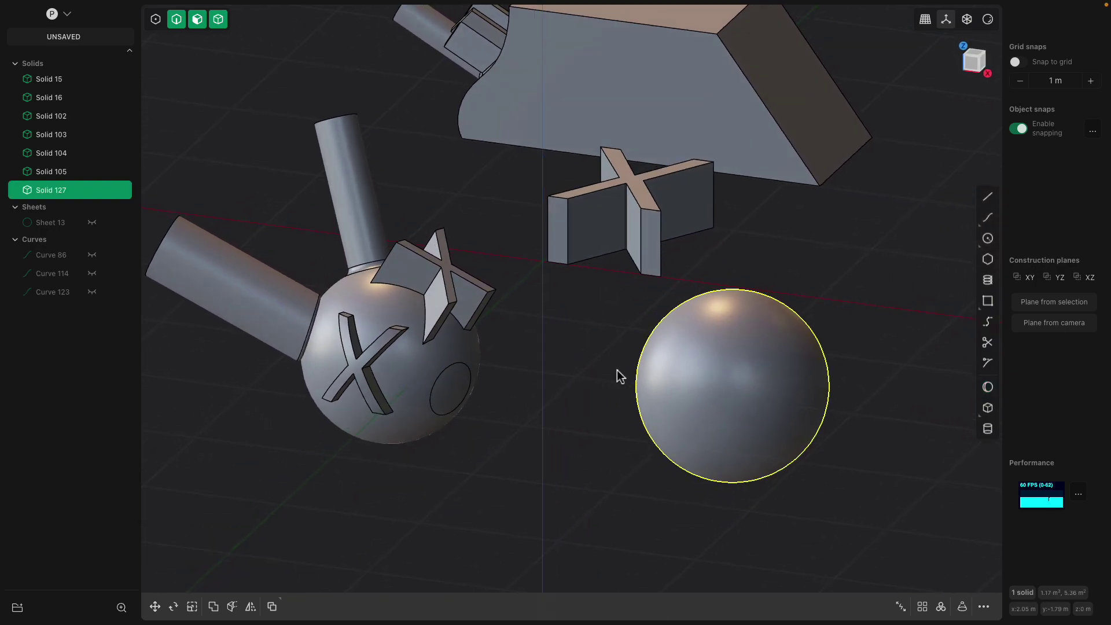
# - Draw a circle about 0.39 m in diameter on the side of the second sphere facing the first
pyautogui.click(691, 380)
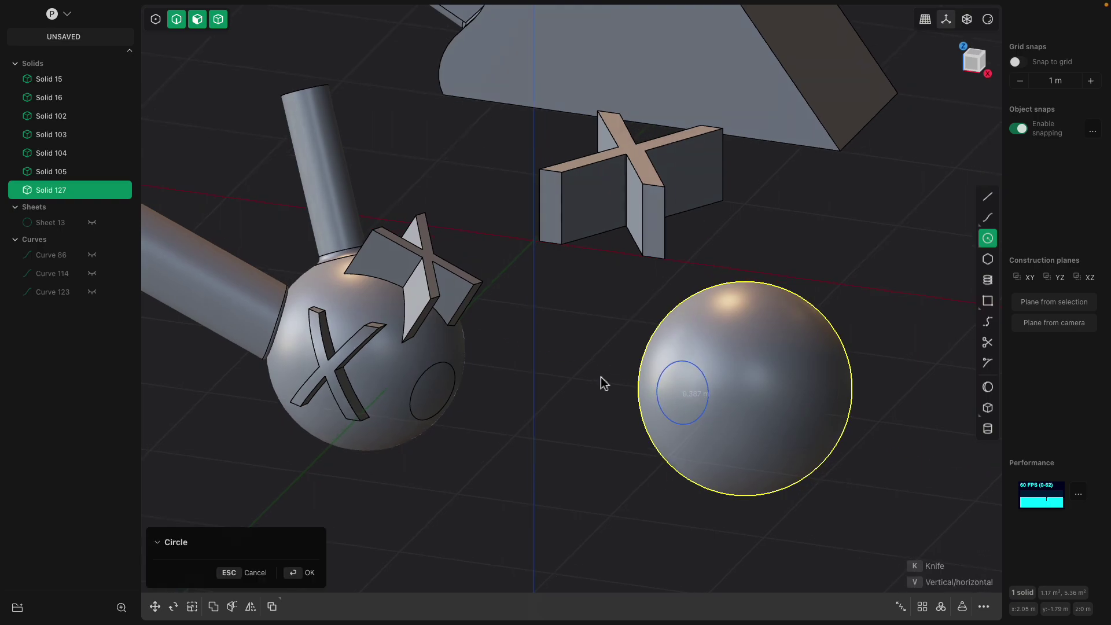
pyautogui.press('Return')
pyautogui.scroll(2, 603, 382)
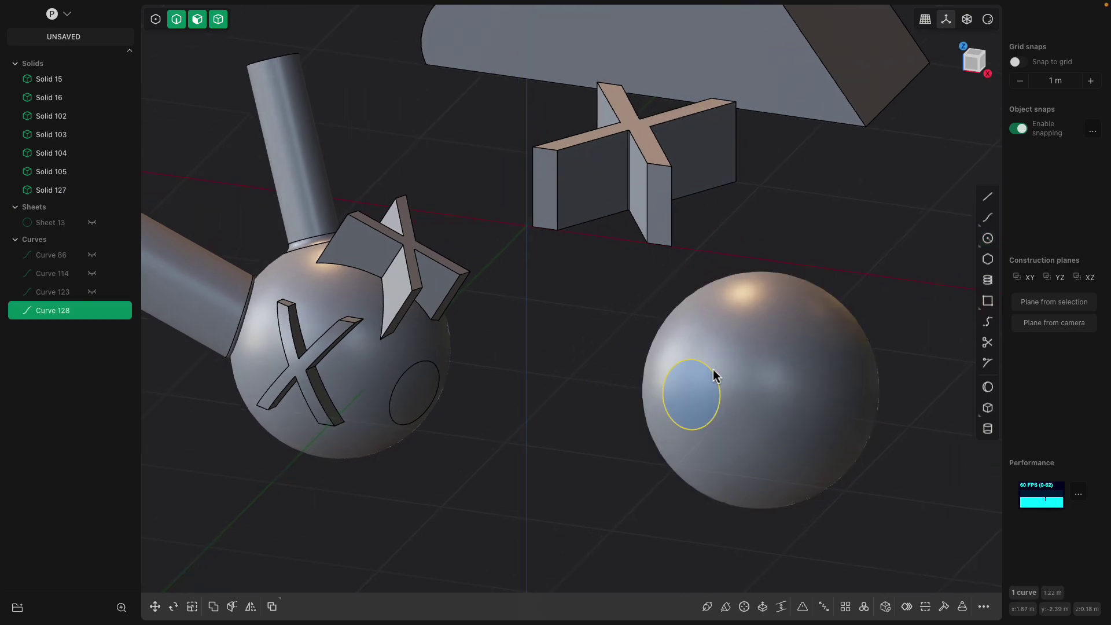
pyautogui.moveTo(590, 316); pyautogui.dragTo(592, 325, button='middle')
pyautogui.click(590, 318)
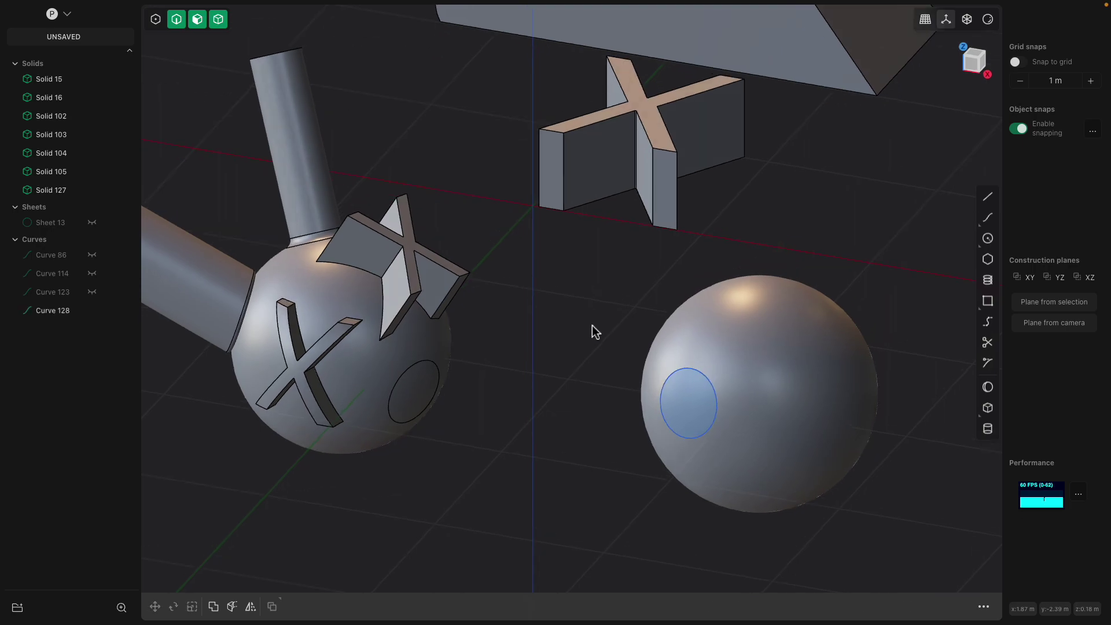
# - Imprint the circle onto the second sphere with the Vector method and Bidirectional on, and hide the circle's curve
pyautogui.click(710, 386)
pyautogui.press('i')
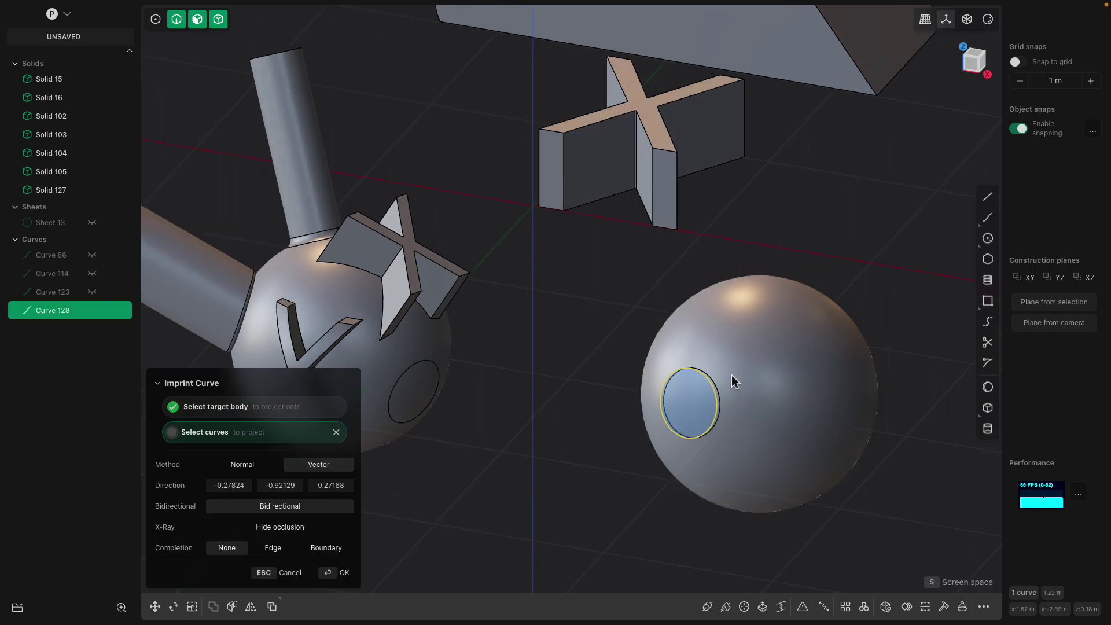
pyautogui.click(731, 379)
pyautogui.moveTo(732, 379); pyautogui.dragTo(706, 389, button='middle')
pyautogui.press('Return')
pyautogui.click(92, 310)
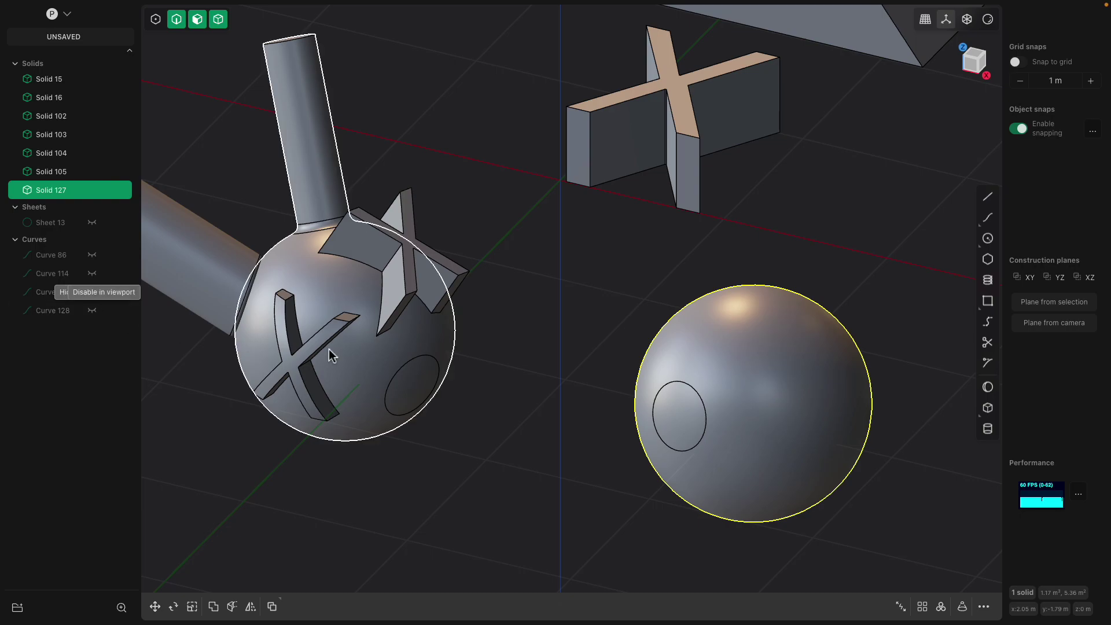
pyautogui.scroll(2, 553, 390)
pyautogui.keyDown('shift'); pyautogui.moveTo(549, 386); pyautogui.dragTo(581, 342, button='middle'); pyautogui.keyUp('shift')
pyautogui.scroll(1, 583, 347)
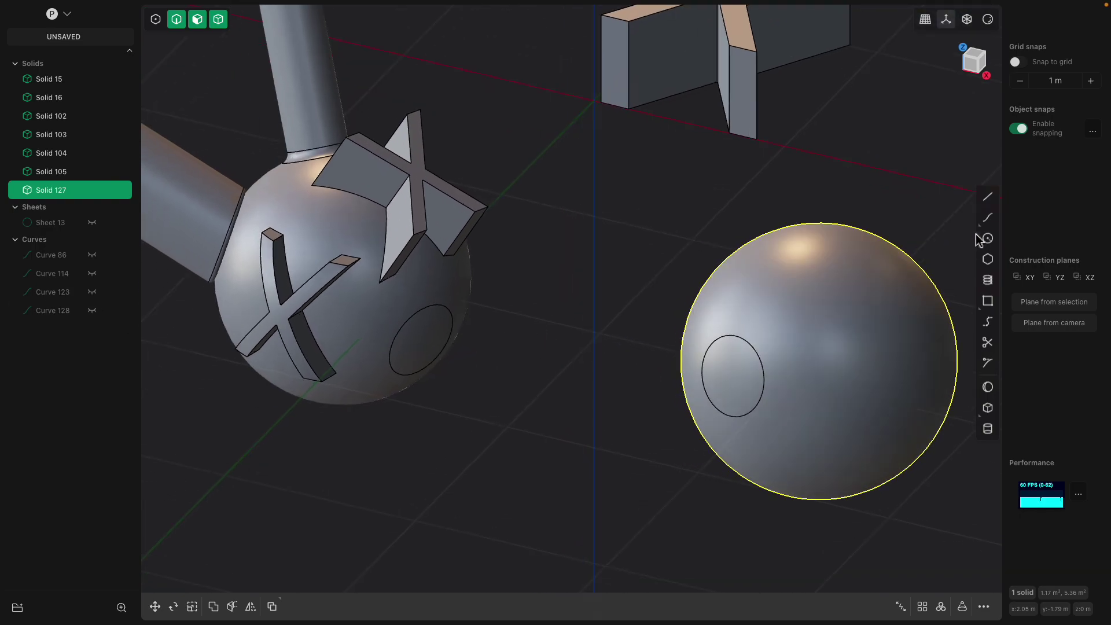
pyautogui.click(988, 322)
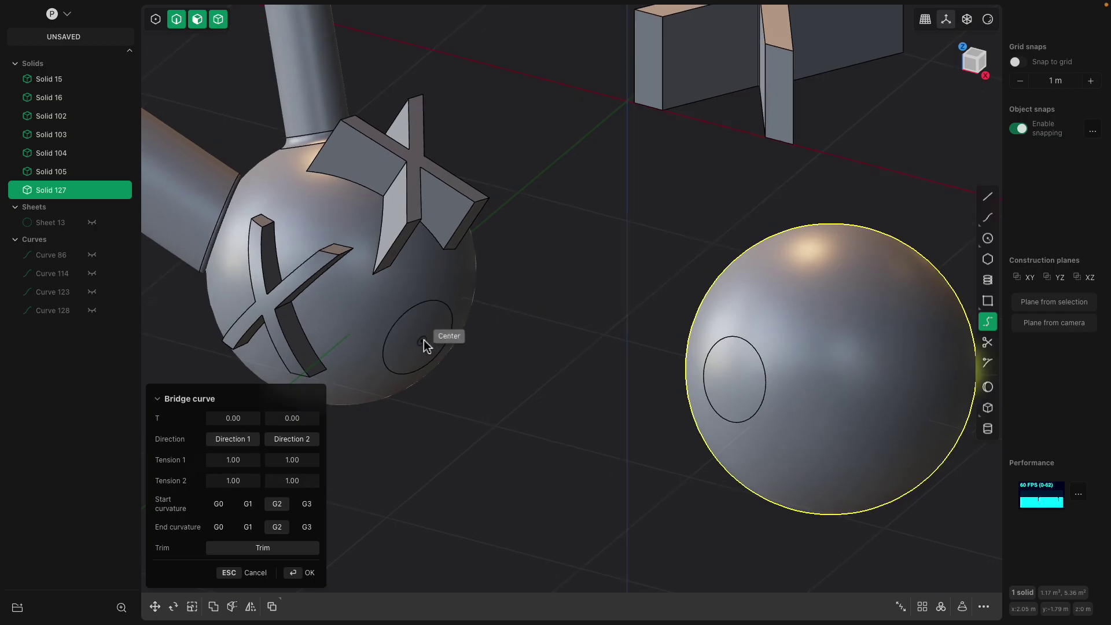
pyautogui.click(457, 380)
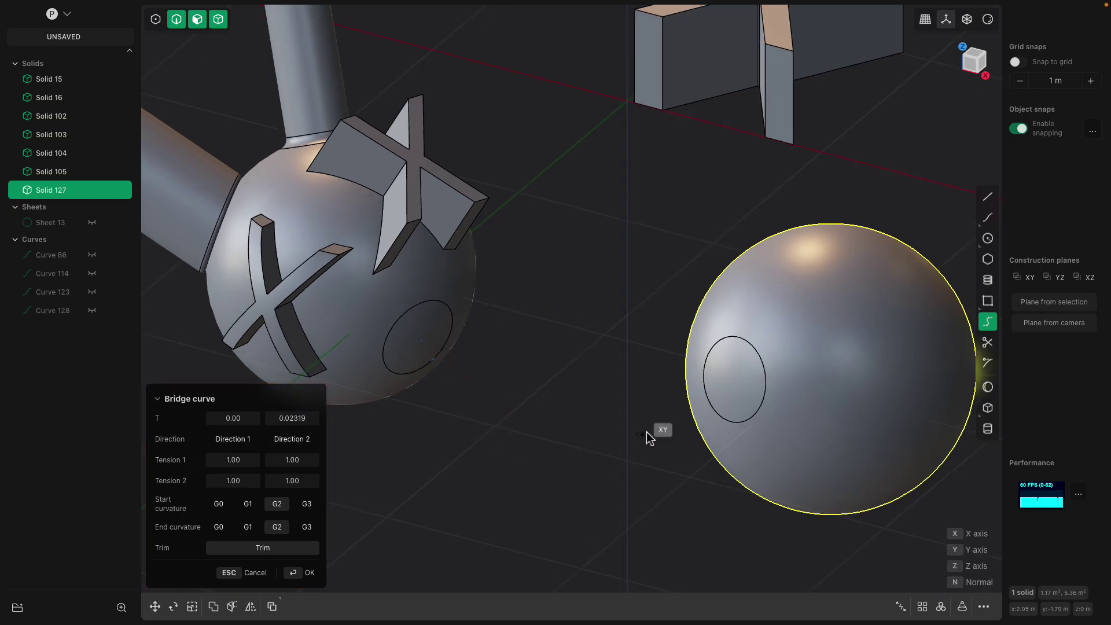
pyautogui.press('Escape')
# - Create a bridge curve with G2 curvature at both ends between the imprinted circular faces of the two spheres
pyautogui.moveTo(466, 349); pyautogui.dragTo(495, 353, button='middle')
pyautogui.scroll(3, 495, 352)
pyautogui.click(417, 340)
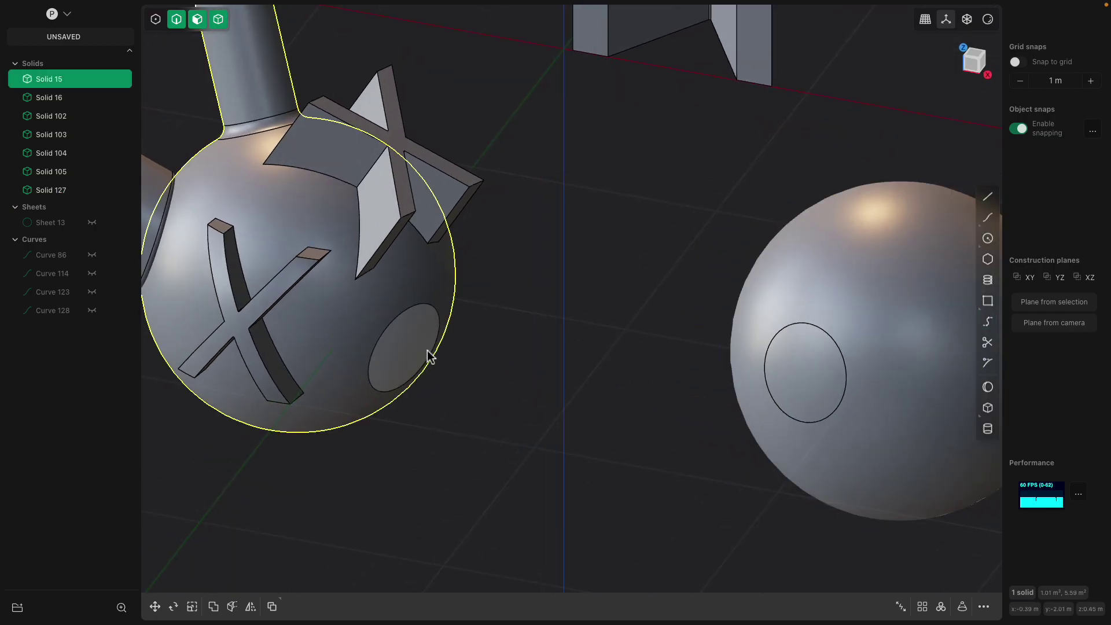
pyautogui.click(988, 322)
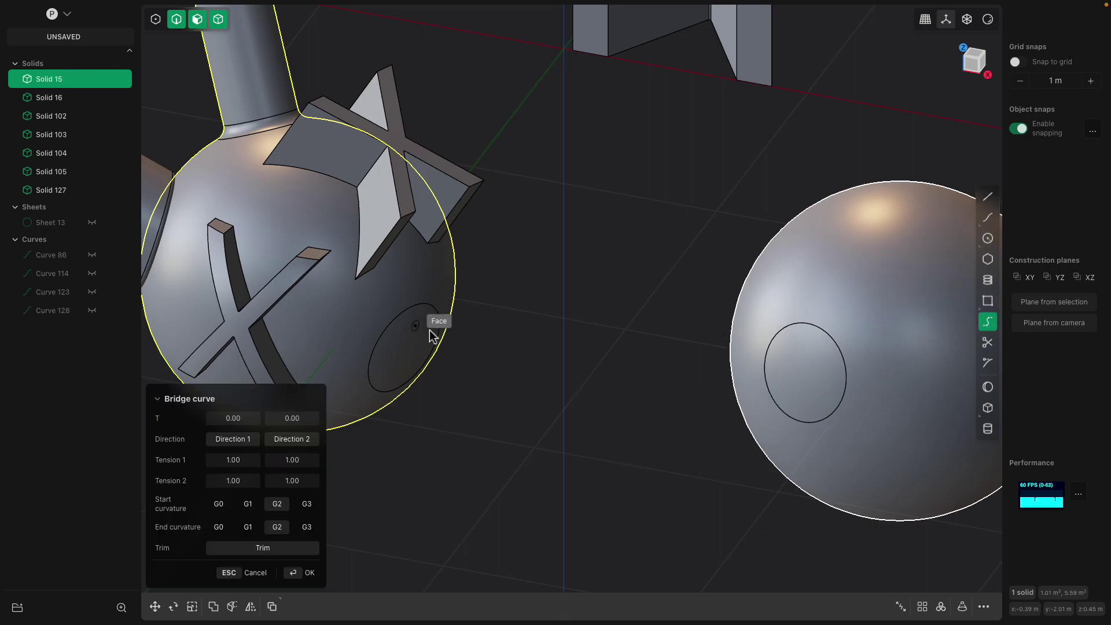
pyautogui.scroll(1, 432, 336)
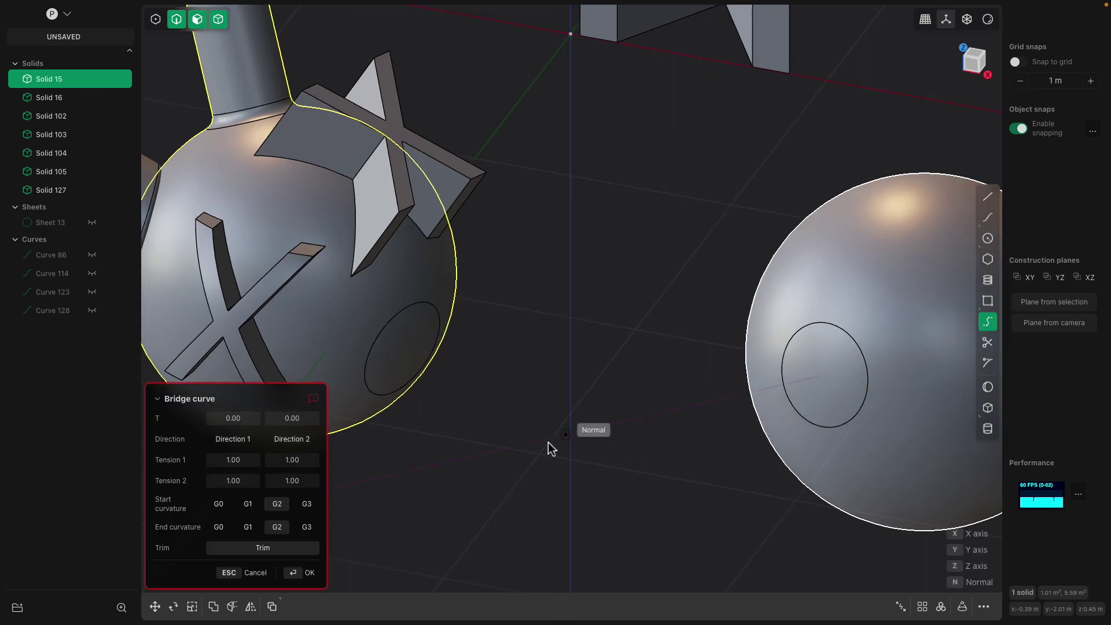
pyautogui.click(416, 372)
pyautogui.moveTo(409, 360)
pyautogui.mouseDown(button='middle')
pyautogui.moveTo(570, 409)
pyautogui.moveTo(571, 359)
pyautogui.moveTo(605, 275)
pyautogui.moveTo(494, 390)
pyautogui.moveTo(523, 397)
pyautogui.moveTo(419, 353)
pyautogui.mouseUp(button='middle')
pyautogui.press('Return')
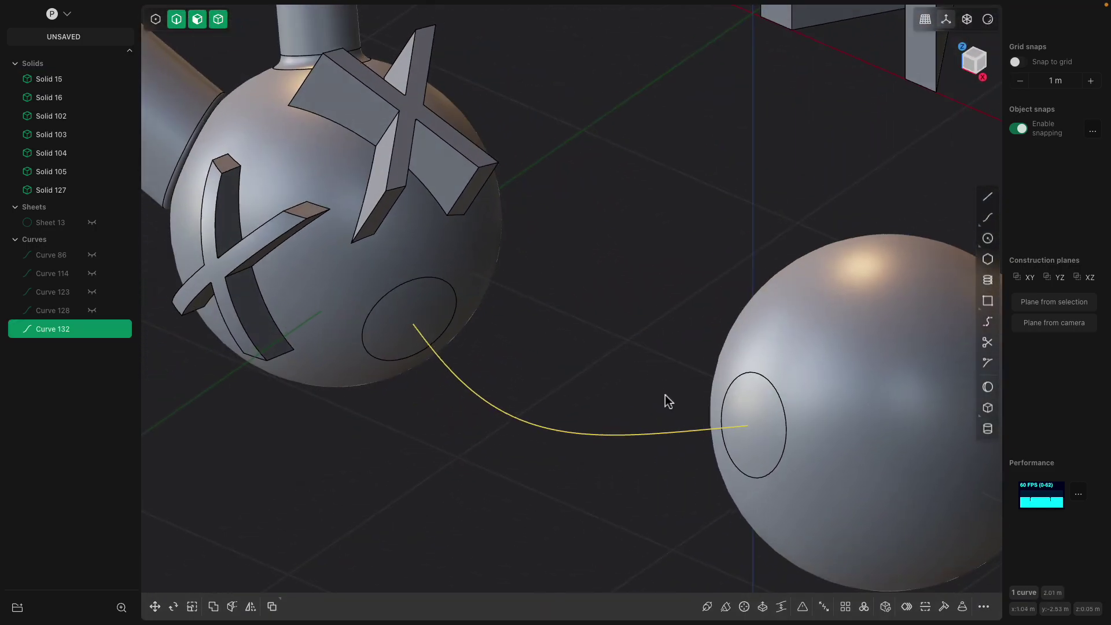
# - Create a round pipe along the bridge curve with a section size of about 0.09 m
pyautogui.moveTo(664, 399); pyautogui.dragTo(706, 486, button='middle')
pyautogui.click(707, 606)
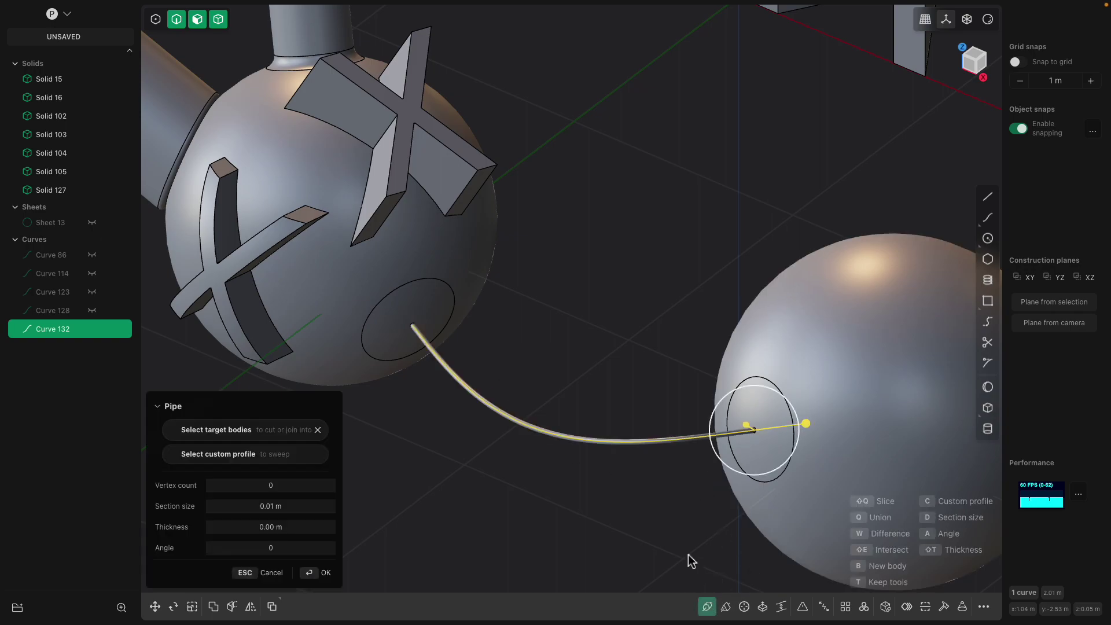
pyautogui.click(848, 428)
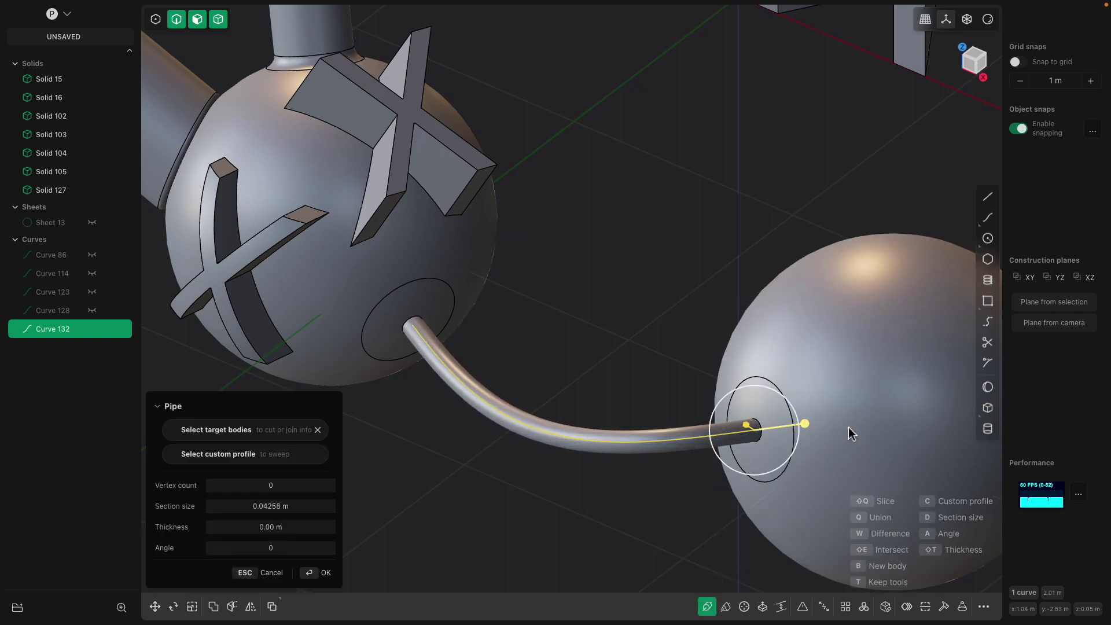
pyautogui.moveTo(802, 424); pyautogui.dragTo(859, 428)
pyautogui.press('Return')
pyautogui.click(654, 369)
# - Try to match the pipe's end face at the first sphere using the Match face command
pyautogui.moveTo(653, 370); pyautogui.dragTo(735, 370, button='middle')
pyautogui.scroll(4, 546, 397)
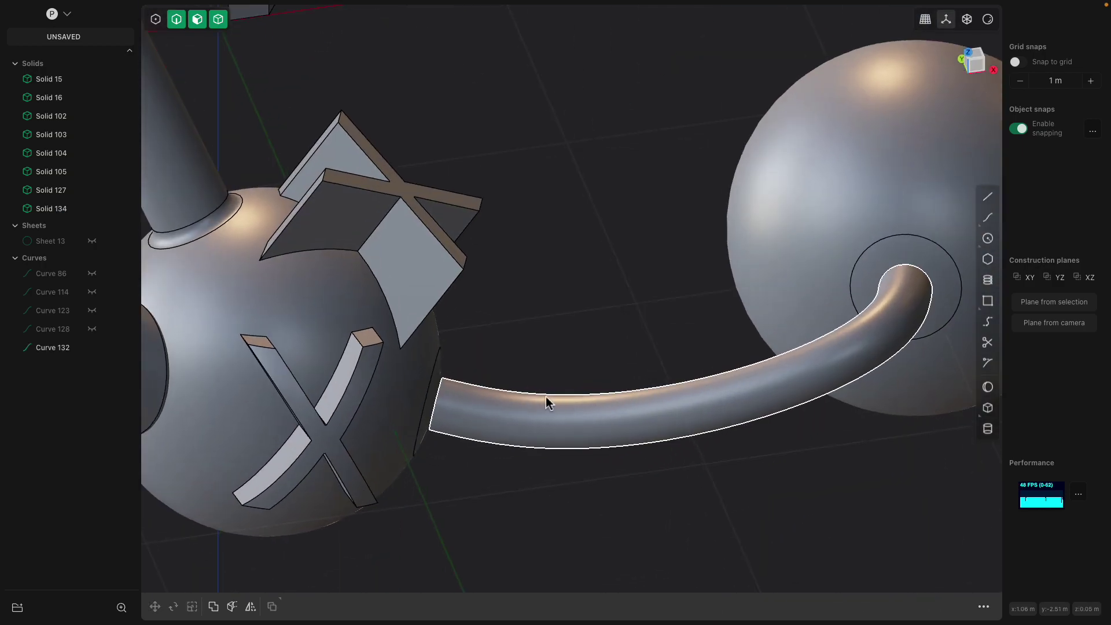
pyautogui.scroll(6, 528, 362)
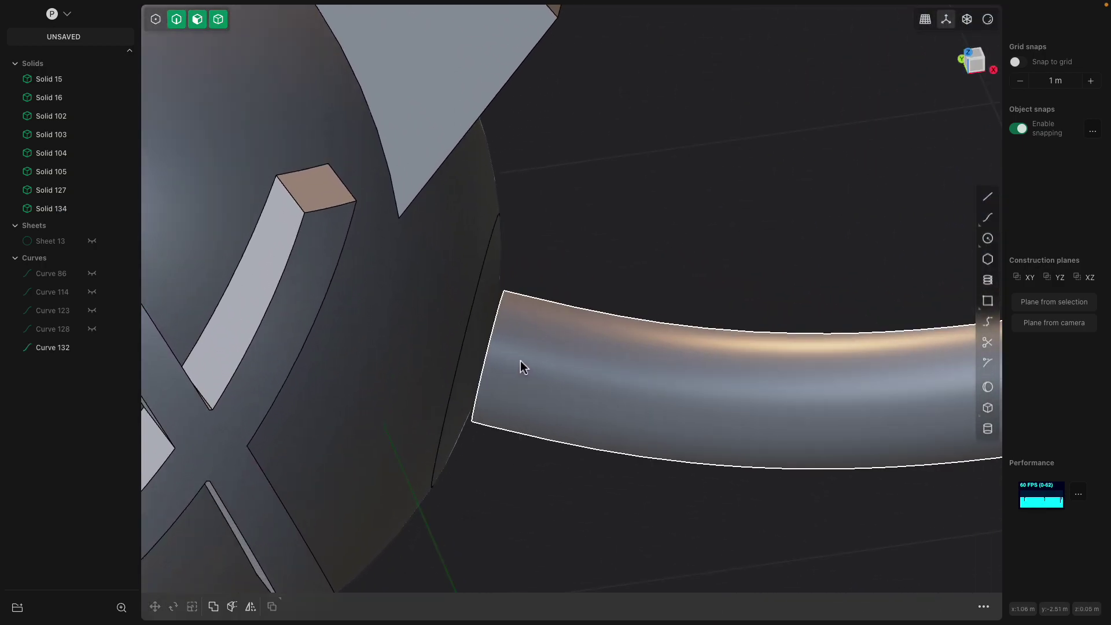
pyautogui.scroll(1, 529, 357)
pyautogui.moveTo(529, 357); pyautogui.dragTo(522, 350, button='middle')
pyautogui.click(520, 327)
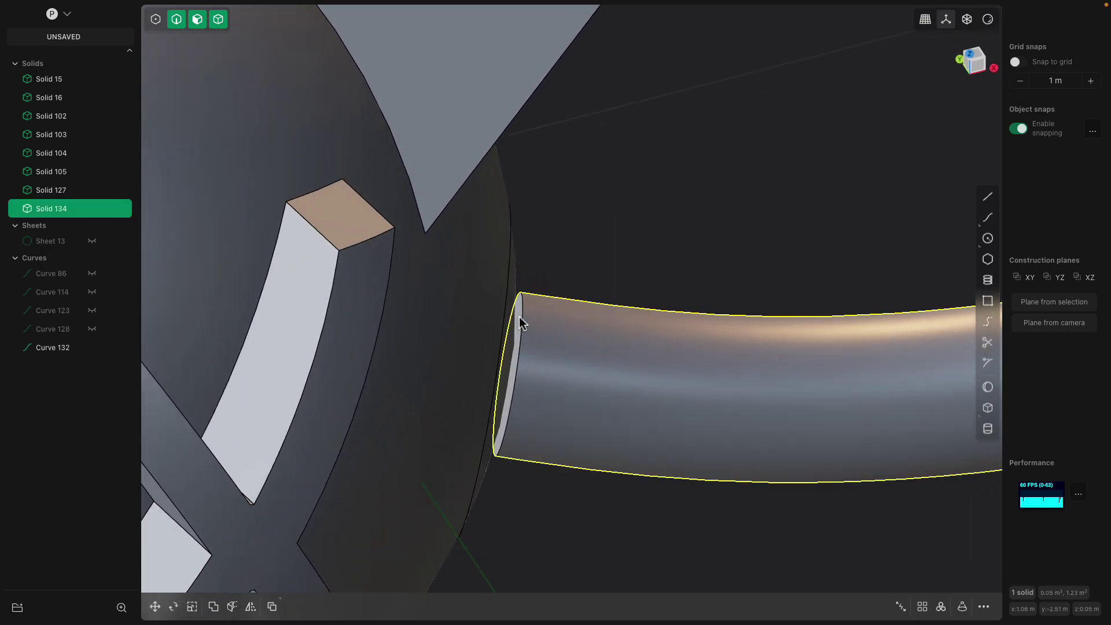
pyautogui.click(521, 324)
pyautogui.press('o')
pyautogui.moveTo(494, 327); pyautogui.dragTo(555, 299, button='middle')
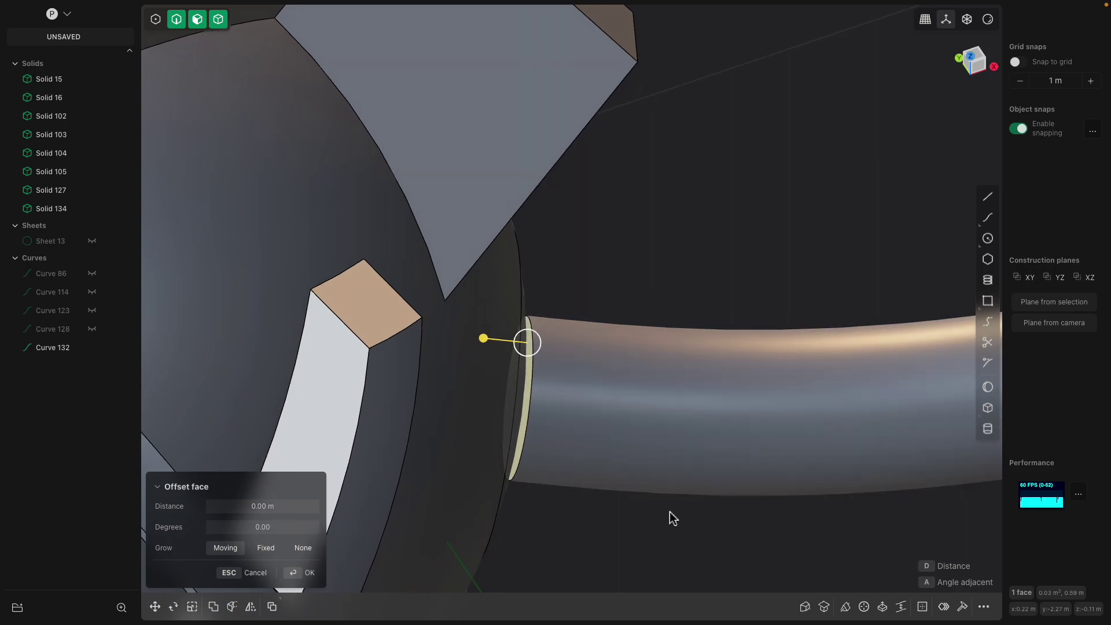
pyautogui.click(825, 606)
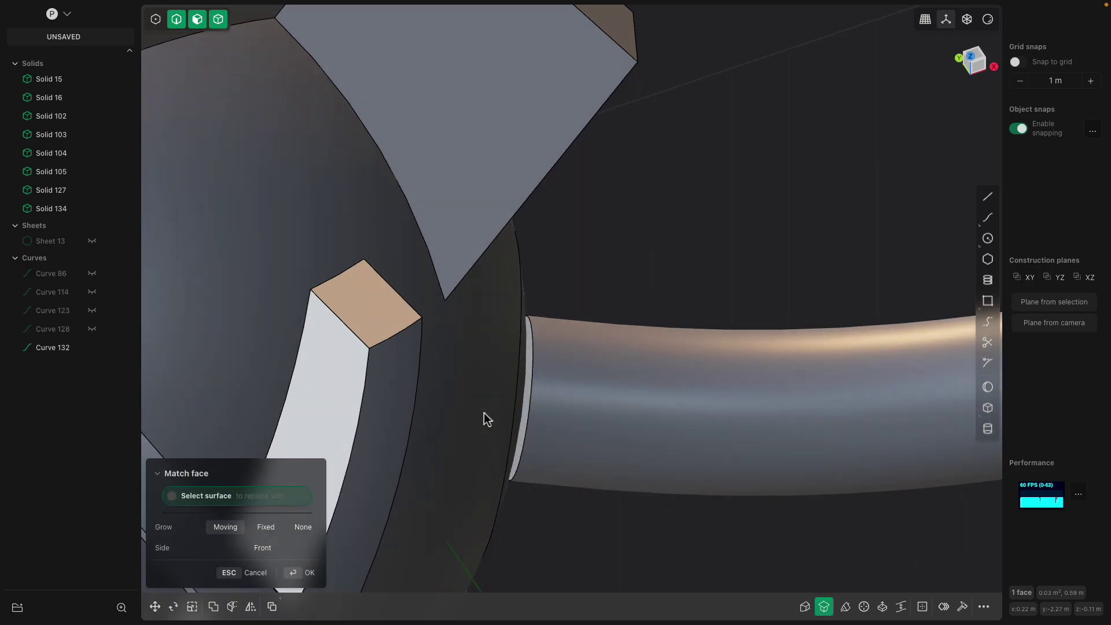
pyautogui.press('Escape')
# - Match the pipe's end face near the second sphere to that sphere's surface with Match face
pyautogui.moveTo(677, 211); pyautogui.dragTo(399, 383, button='middle')
pyautogui.click(399, 383)
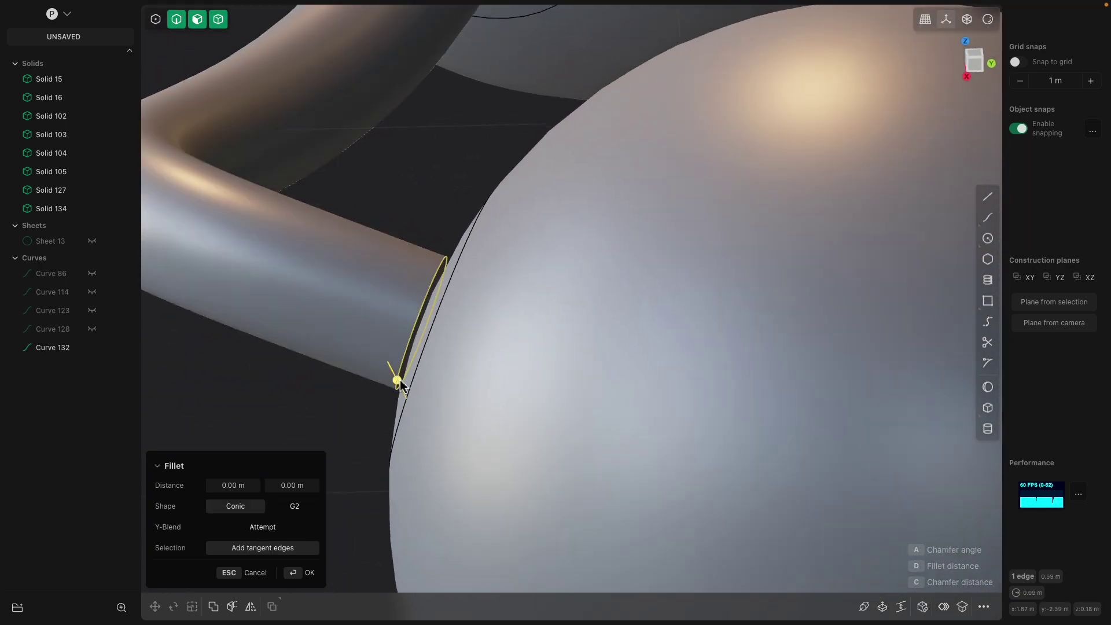
pyautogui.scroll(3, 403, 377)
pyautogui.click(439, 160)
pyautogui.scroll(3, 457, 264)
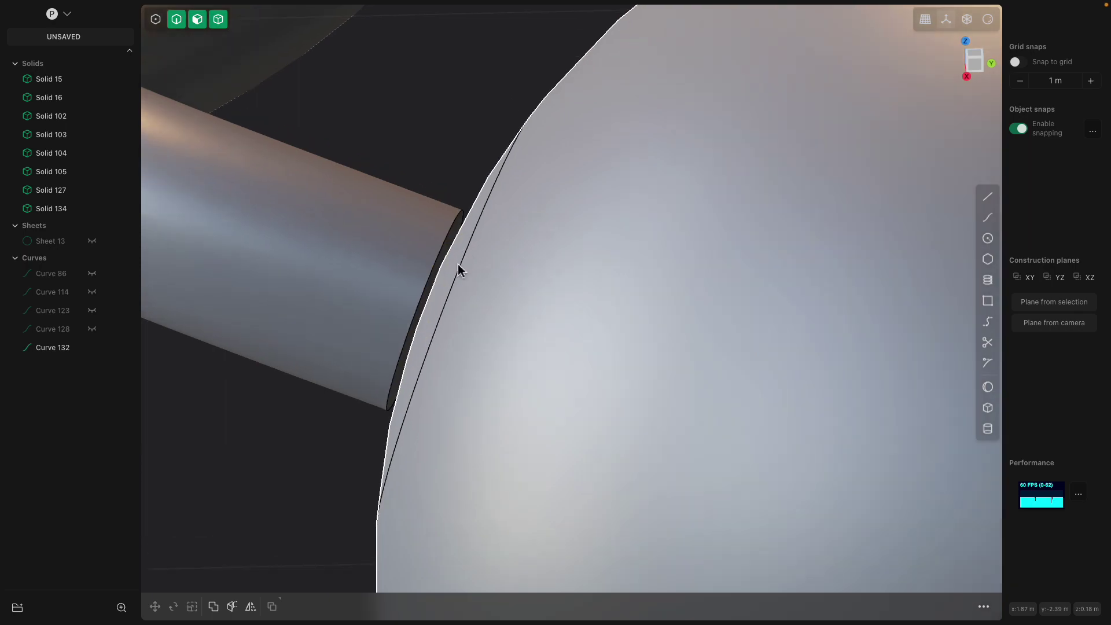
pyautogui.click(455, 236)
pyautogui.click(455, 235)
pyautogui.scroll(-3, 467, 298)
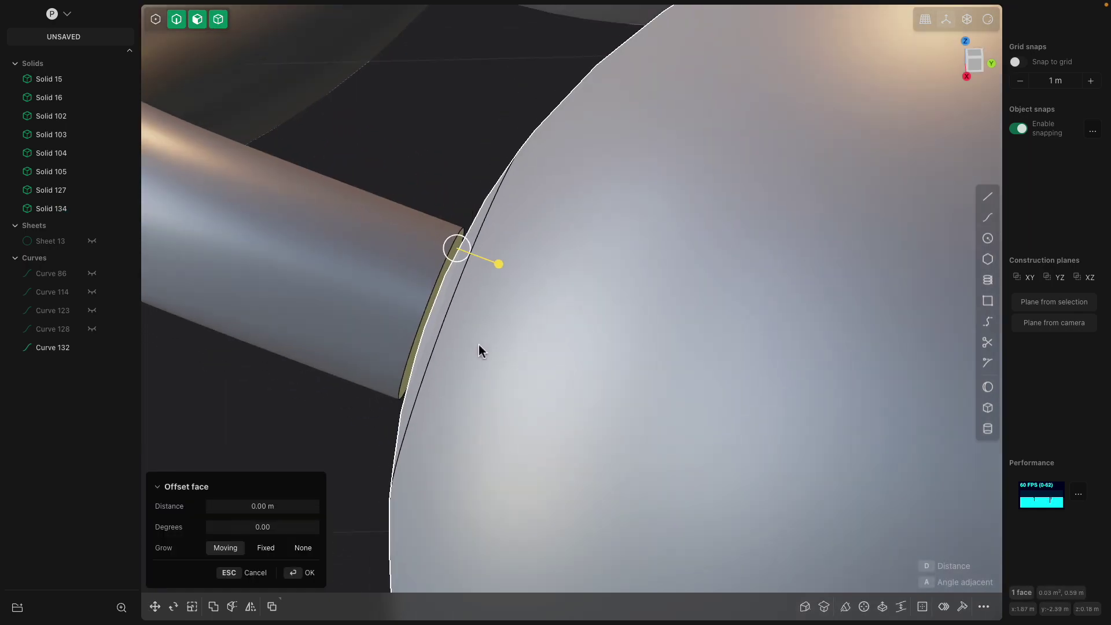
pyautogui.moveTo(478, 346); pyautogui.dragTo(547, 397, button='middle')
pyautogui.click(829, 607)
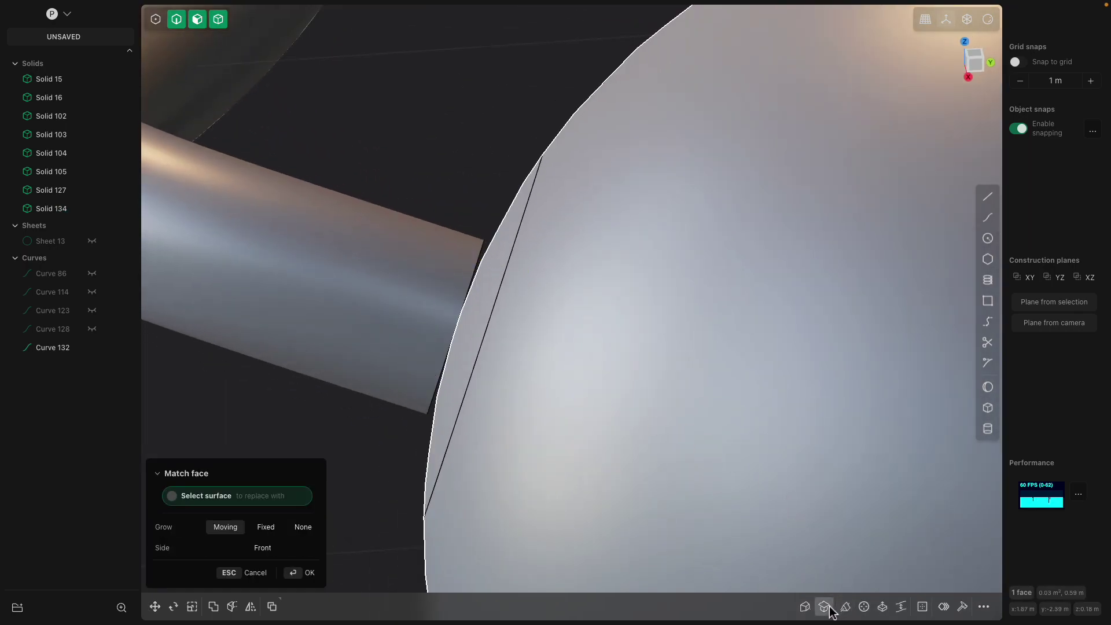
pyautogui.click(681, 359)
pyautogui.scroll(-2, 665, 361)
pyautogui.rightClick(487, 165)
pyautogui.scroll(-3, 485, 174)
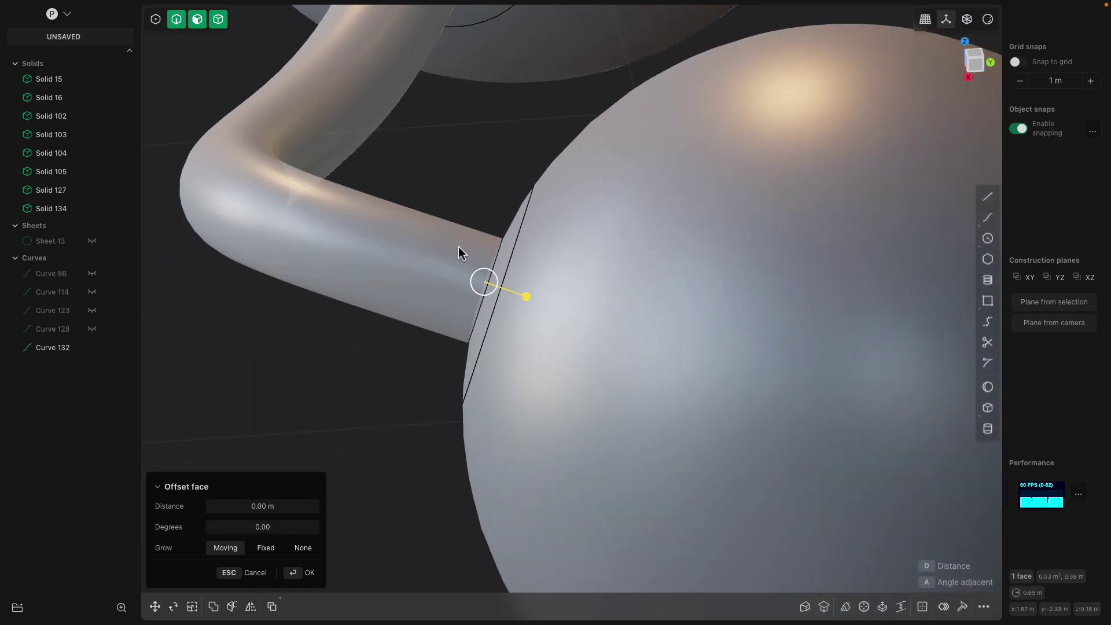
# - Try to fillet the pipe's end edge at the second sphere with a distance of about 0.027 m
pyautogui.moveTo(459, 249); pyautogui.dragTo(541, 270, button='middle')
pyautogui.click(562, 281)
pyautogui.moveTo(563, 283); pyautogui.dragTo(569, 274)
pyautogui.moveTo(569, 274); pyautogui.dragTo(451, 221, button='middle')
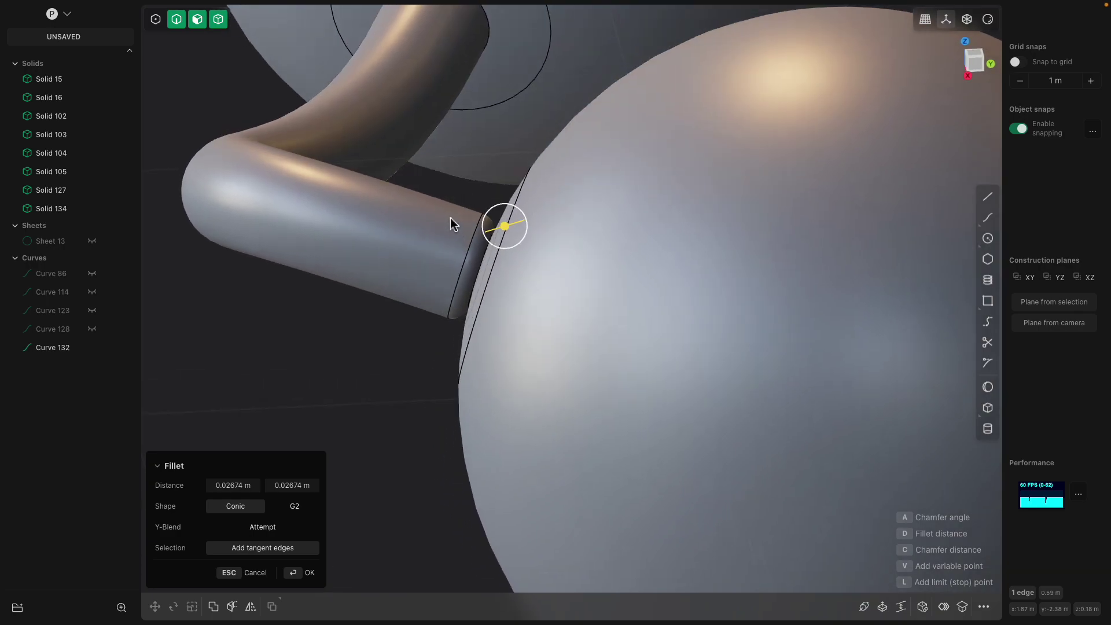
pyautogui.moveTo(486, 286)
pyautogui.mouseDown(button='middle')
pyautogui.moveTo(462, 293)
pyautogui.moveTo(485, 297)
pyautogui.mouseUp(button='middle')
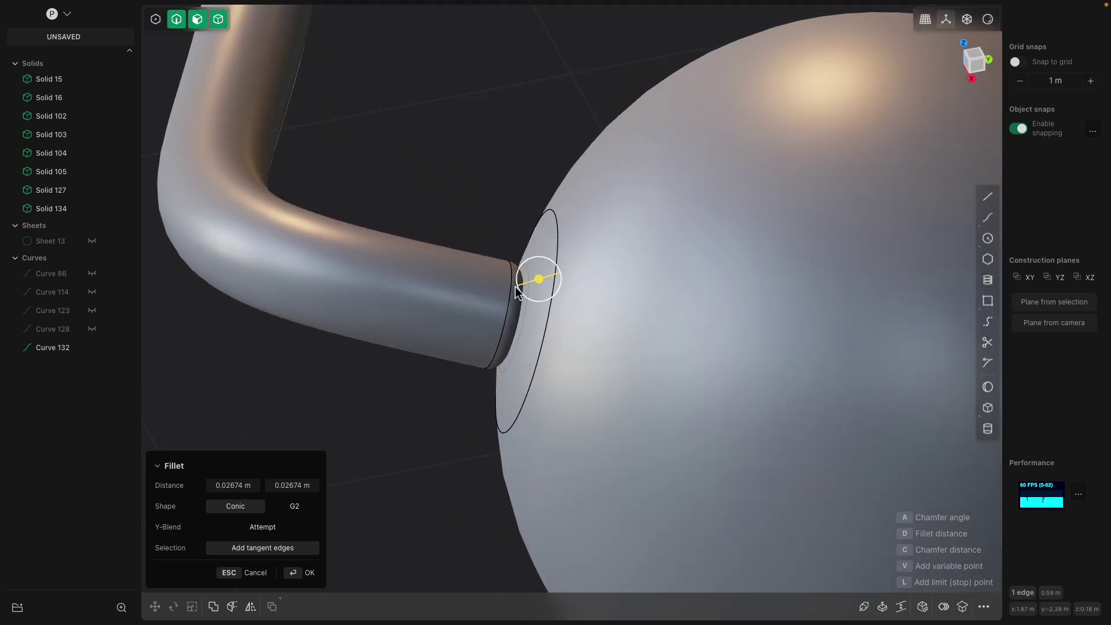
pyautogui.press('Return')
pyautogui.moveTo(431, 188); pyautogui.dragTo(497, 327, button='middle')
# - Offset the imprinted circular face on the second sphere inward by about 0.0575 m to form a recess around the pipe
pyautogui.scroll(5, 575, 329)
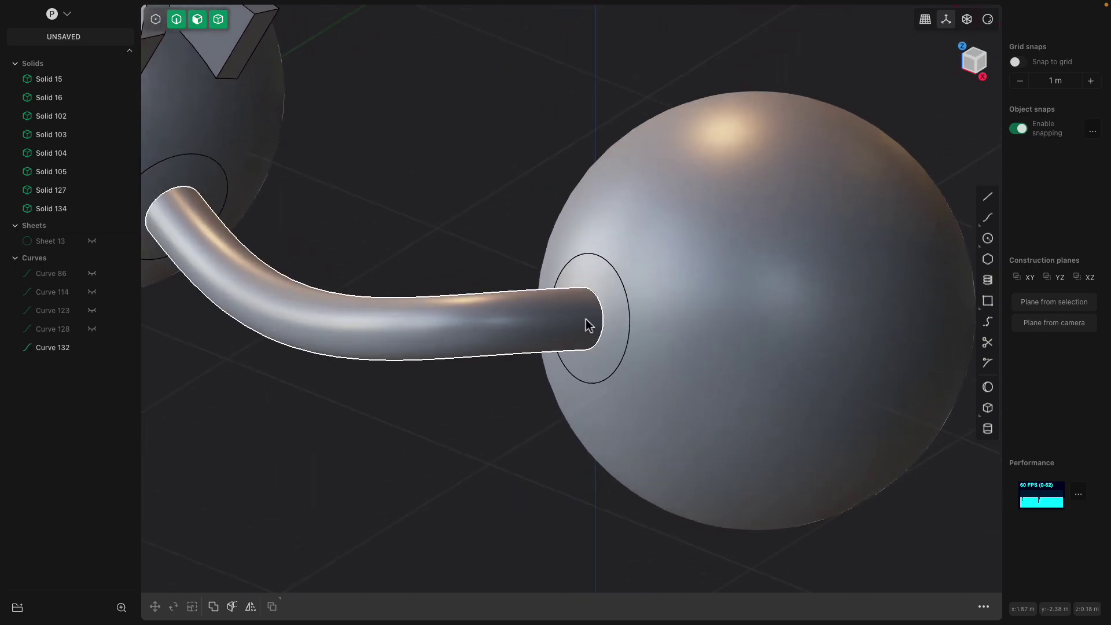
pyautogui.click(614, 307)
pyautogui.click(613, 302)
pyautogui.moveTo(613, 301); pyautogui.dragTo(579, 307, button='middle')
pyautogui.moveTo(570, 304); pyautogui.dragTo(575, 305)
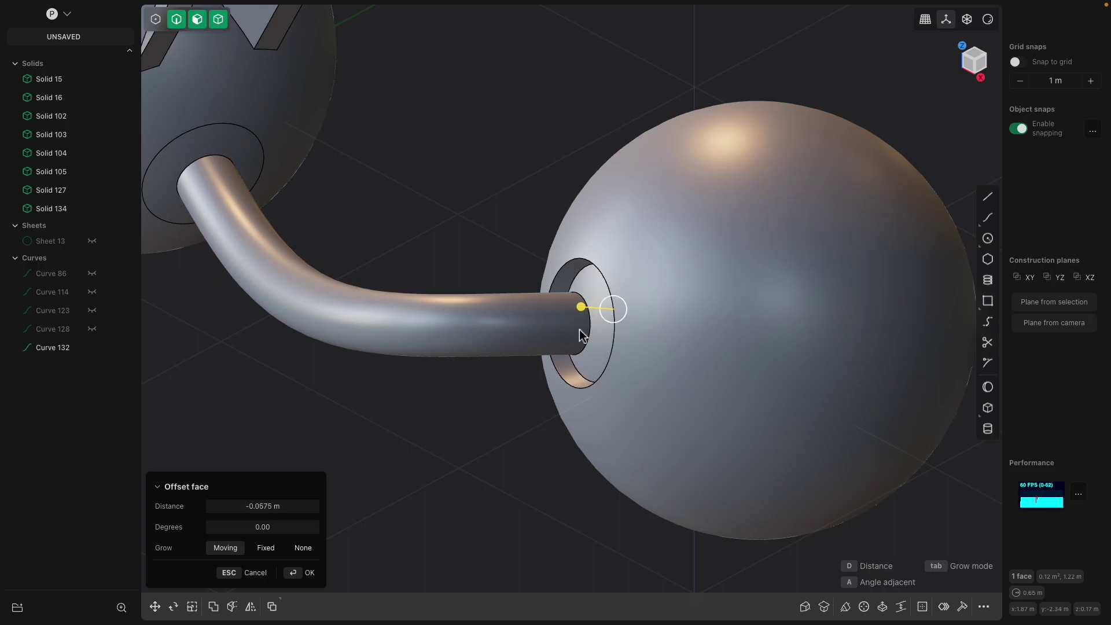
pyautogui.moveTo(579, 330); pyautogui.dragTo(547, 336, button='middle')
pyautogui.scroll(2, 561, 299)
pyautogui.moveTo(560, 299); pyautogui.dragTo(586, 288, button='middle')
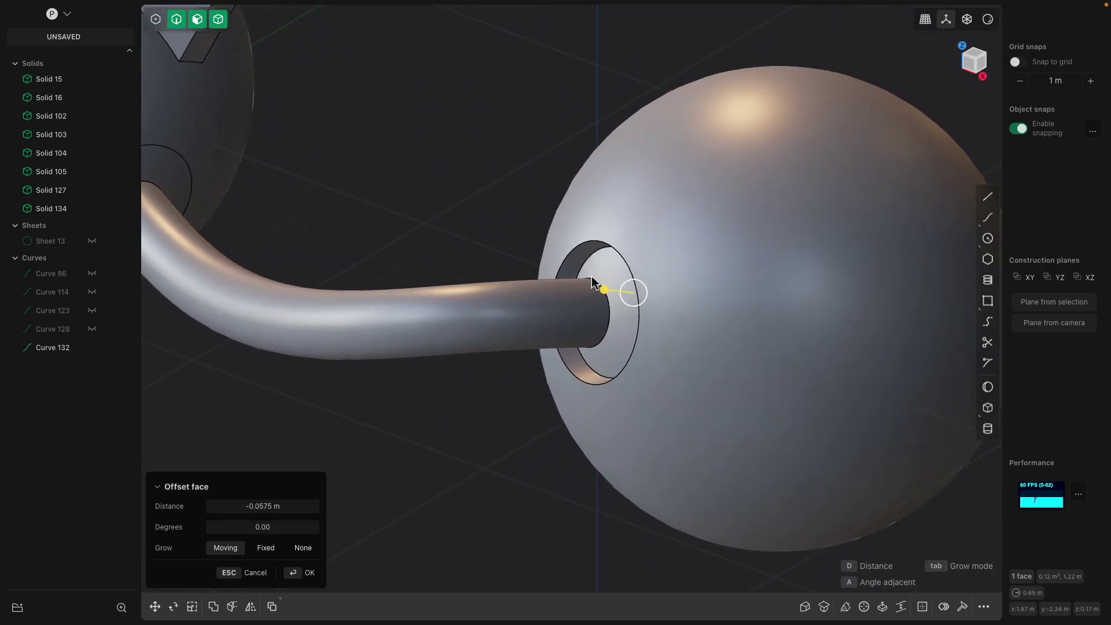
# - Fillet the inner edge of the second sphere's circular recess with a distance of about 0.028 m
pyautogui.click(593, 262)
pyautogui.click(591, 255)
pyautogui.moveTo(592, 254)
pyautogui.mouseDown()
pyautogui.moveTo(613, 254)
pyautogui.moveTo(588, 260)
pyautogui.mouseUp()
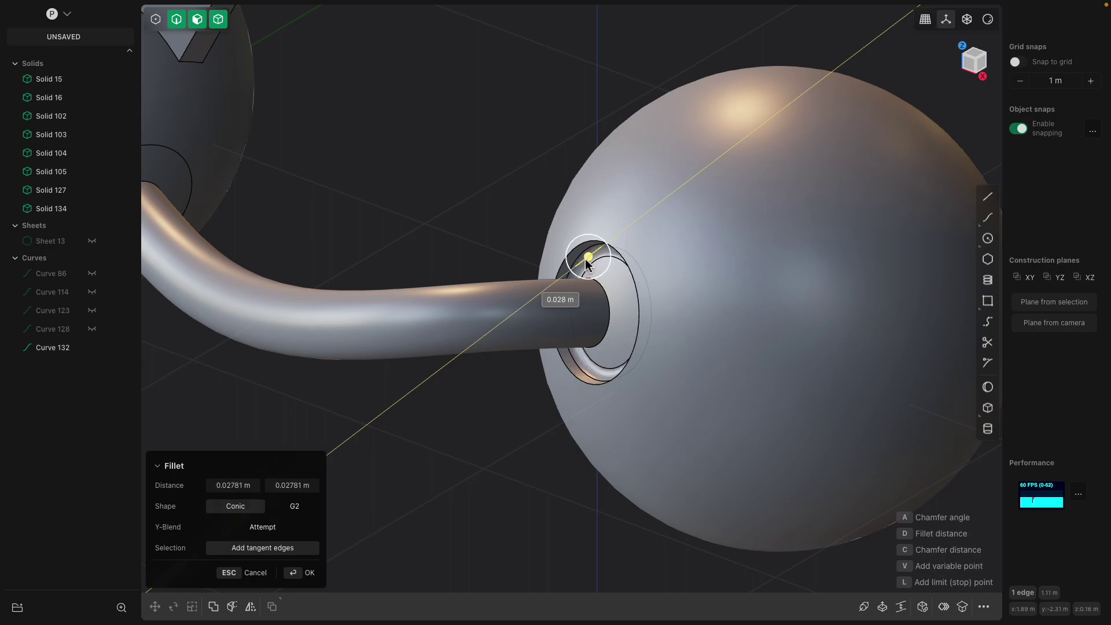
pyautogui.moveTo(585, 260); pyautogui.dragTo(449, 254, button='middle')
pyautogui.press('Return')
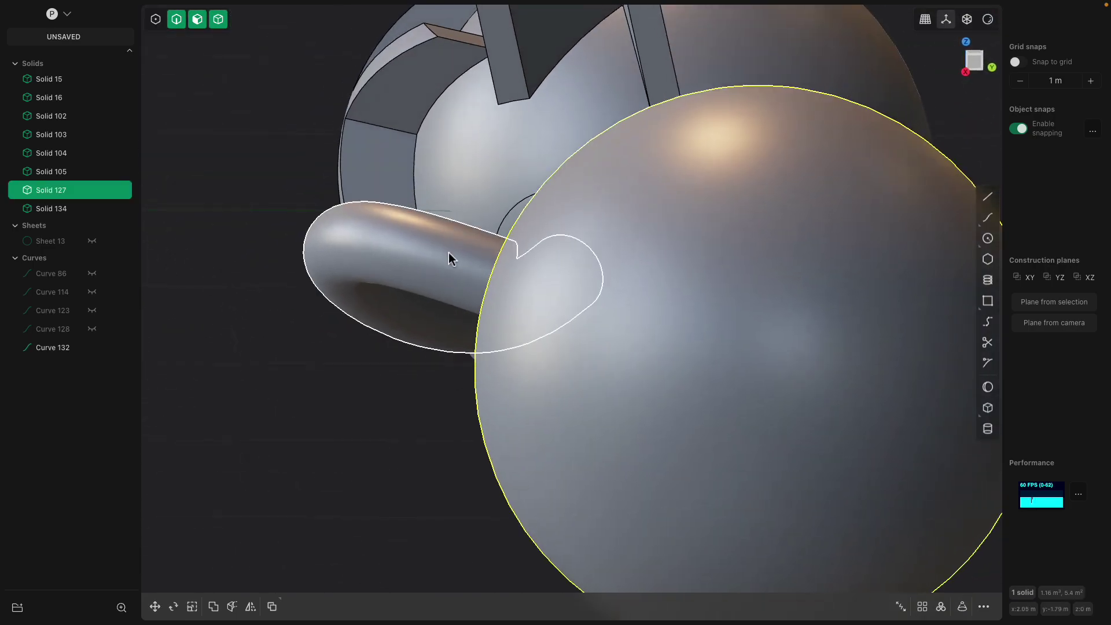
# - Match the pipe's end face to the recessed circular face of the second sphere
pyautogui.scroll(10, 462, 272)
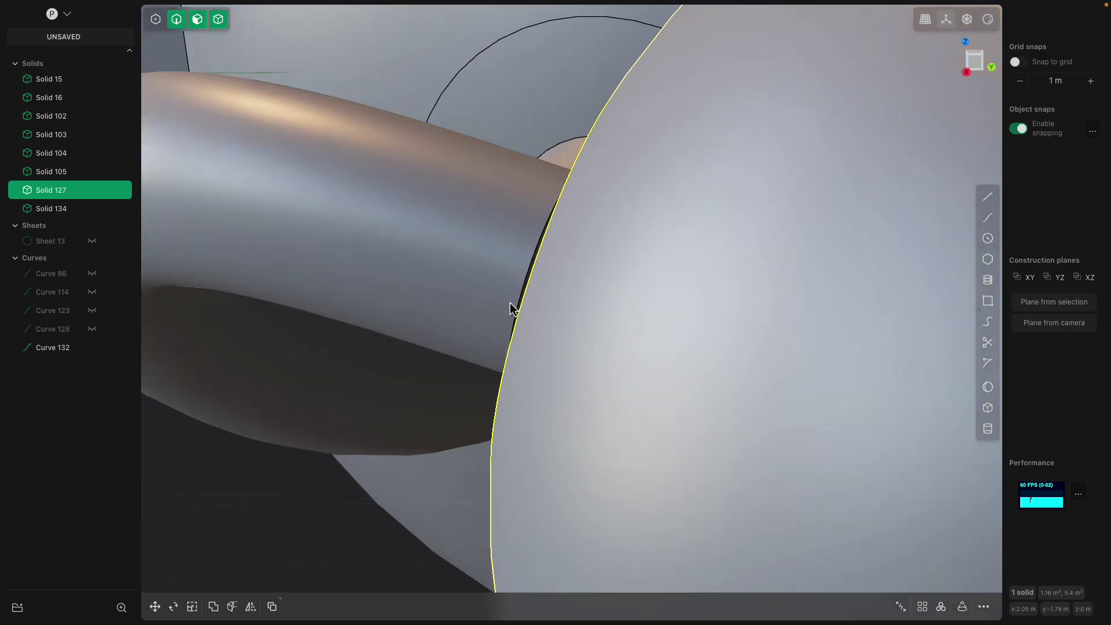
pyautogui.scroll(6, 518, 306)
pyautogui.click(524, 303)
pyautogui.scroll(4, 526, 303)
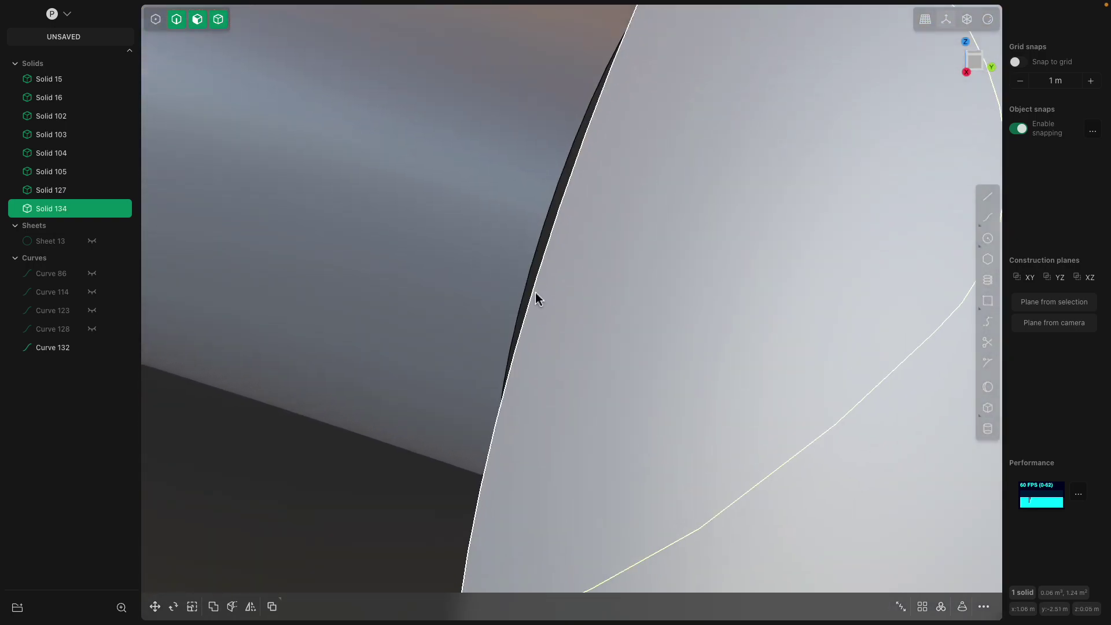
pyautogui.click(531, 285)
pyautogui.press('o')
pyautogui.moveTo(528, 284); pyautogui.dragTo(636, 386, button='middle')
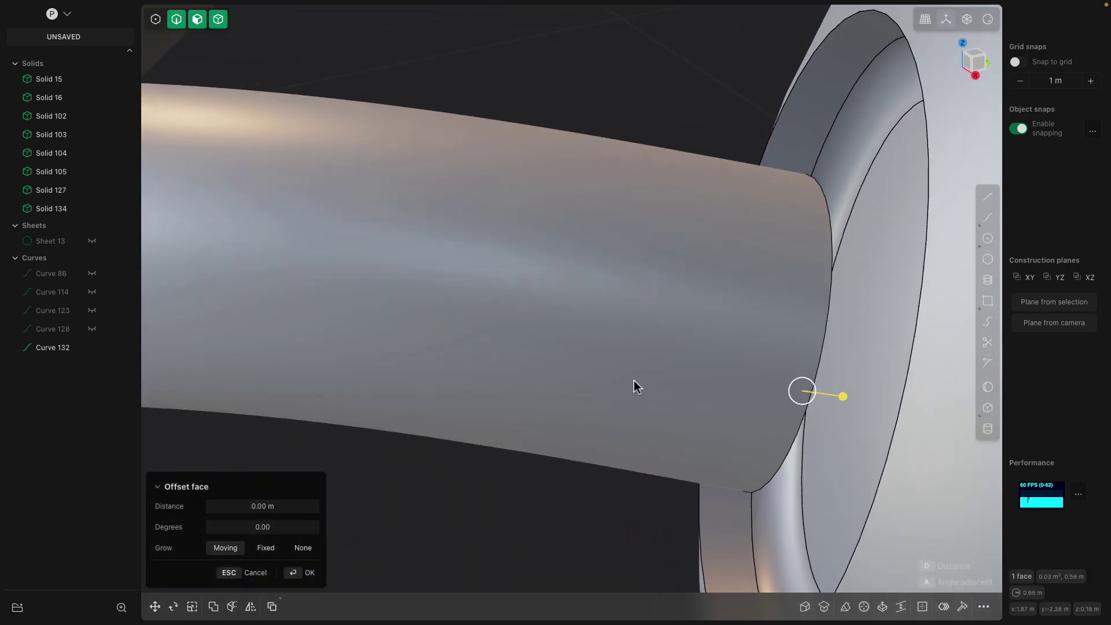
pyautogui.scroll(-2, 634, 380)
pyautogui.click(825, 606)
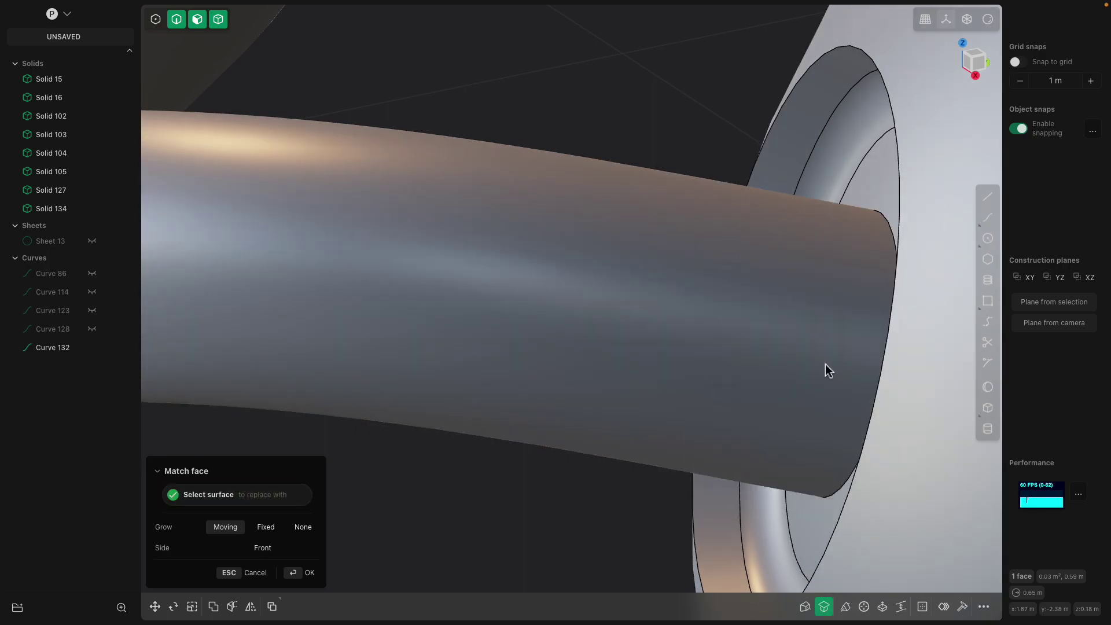
pyautogui.moveTo(826, 372); pyautogui.dragTo(582, 344, button='middle')
pyautogui.press('Escape')
pyautogui.scroll(-3, 489, 345)
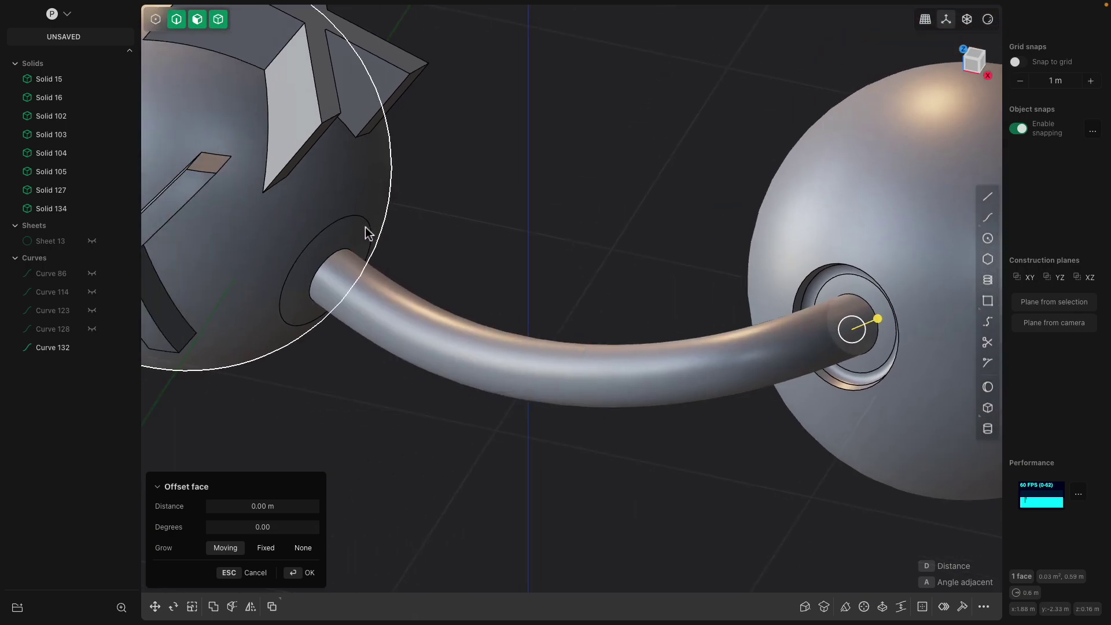
pyautogui.click(363, 222)
pyautogui.moveTo(363, 222); pyautogui.dragTo(371, 209, button='middle')
pyautogui.click(372, 226)
pyautogui.scroll(-2, 406, 283)
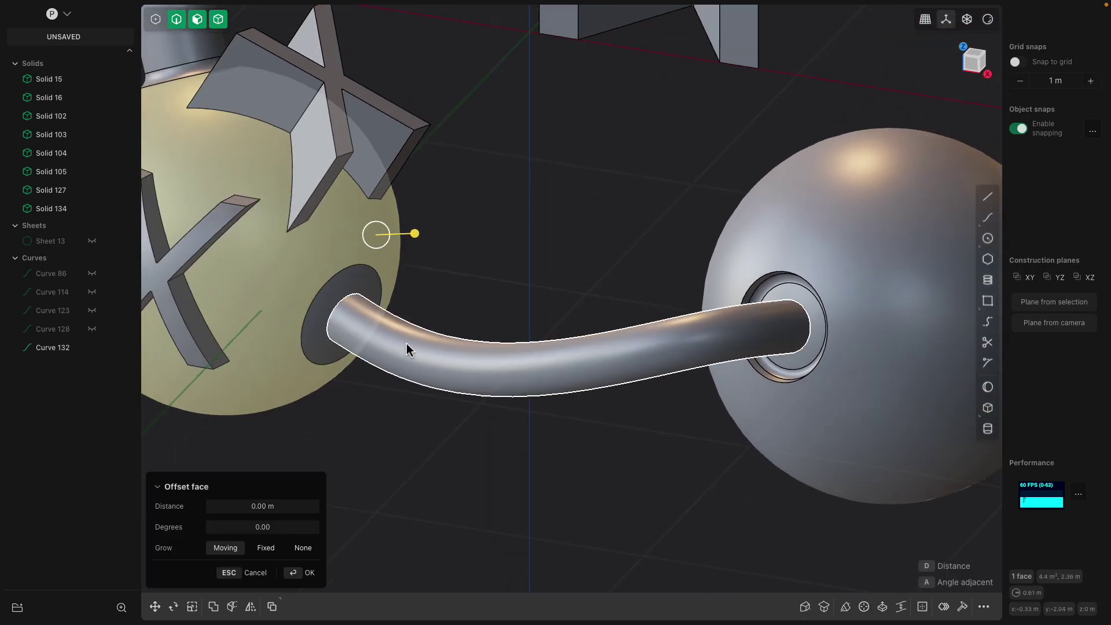
pyautogui.click(371, 292)
pyautogui.click(386, 250)
pyautogui.scroll(-2, 450, 332)
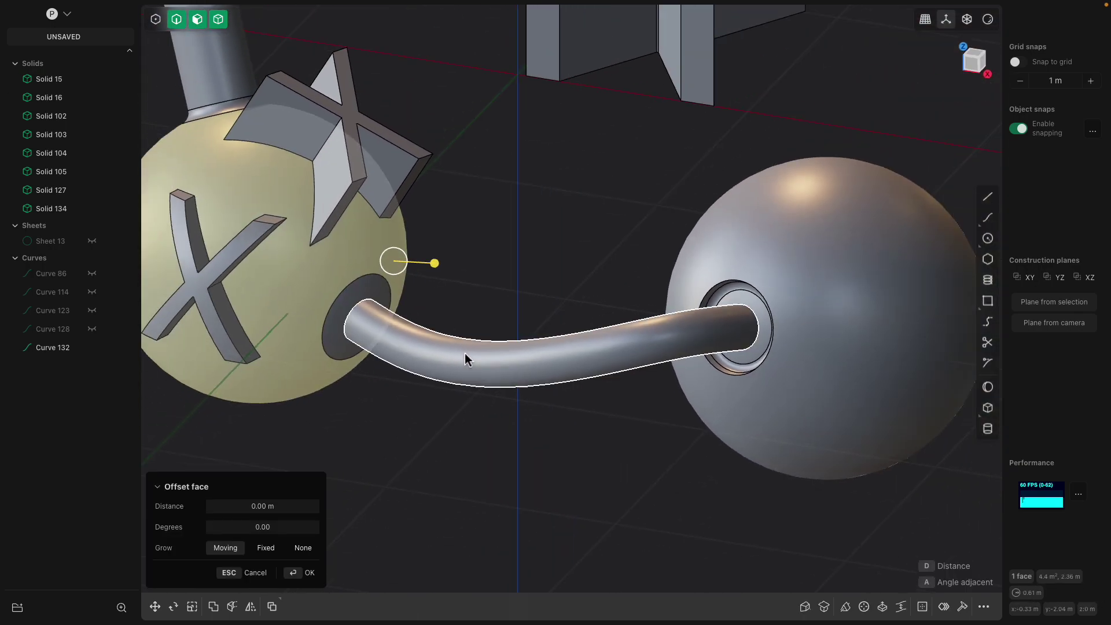
pyautogui.keyDown('shift'); pyautogui.click(466, 354); pyautogui.keyUp('shift')
pyautogui.click(435, 303)
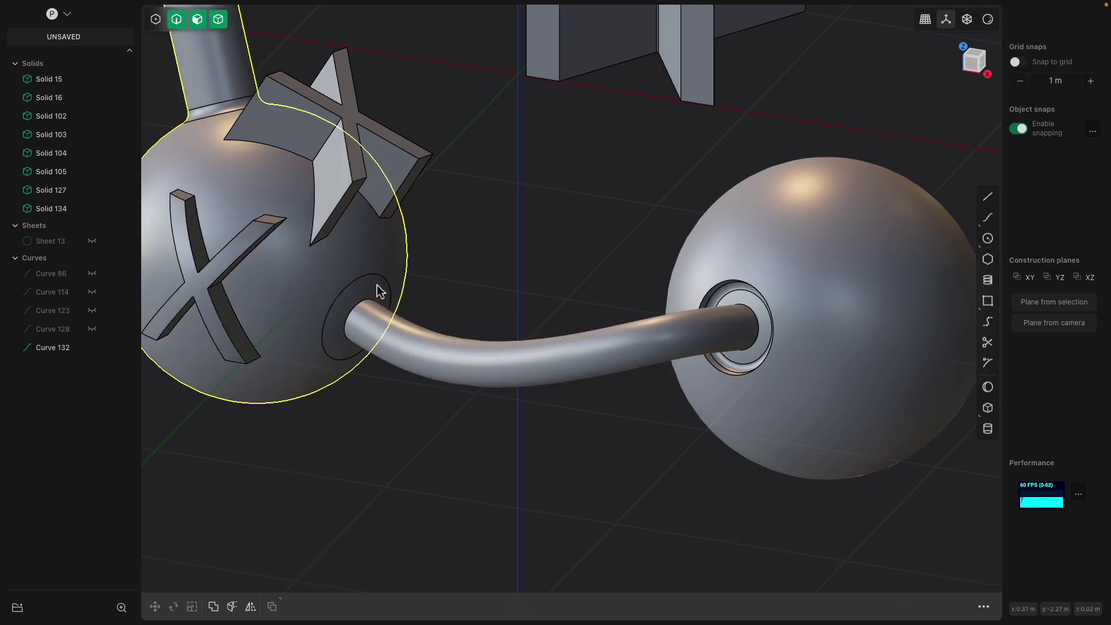
# - Union the first sphere, the connecting pipe and the second sphere into a single solid
pyautogui.click(376, 284)
pyautogui.keyDown('shift'); pyautogui.click(514, 354); pyautogui.keyUp('shift')
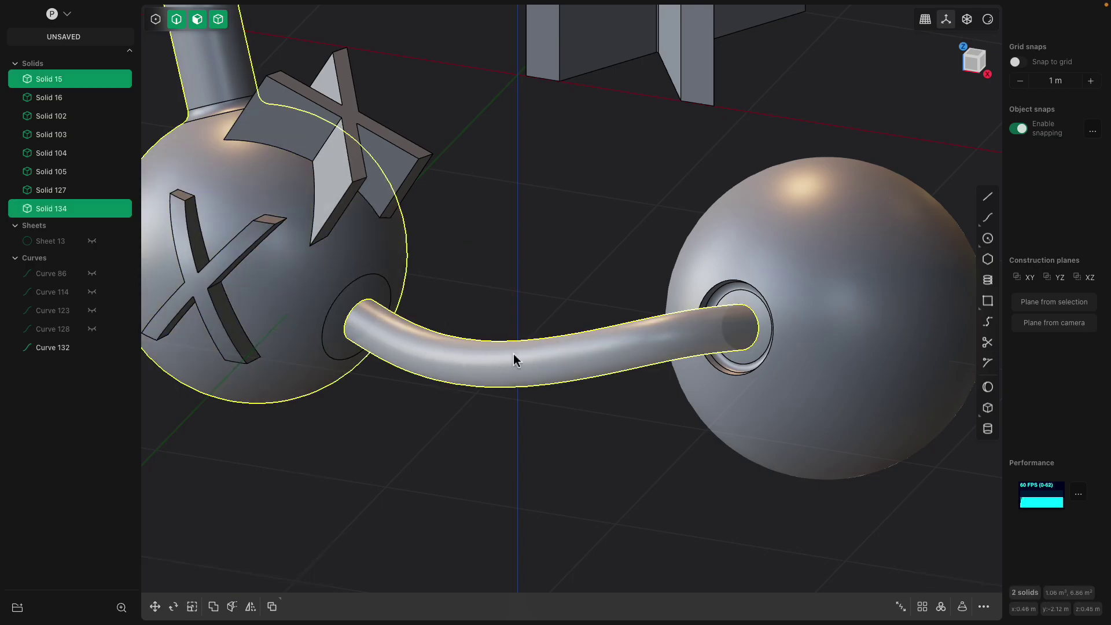
pyautogui.keyDown('shift'); pyautogui.click(749, 243); pyautogui.keyUp('shift')
pyautogui.press('b')
pyautogui.press('Return')
pyautogui.click(644, 230)
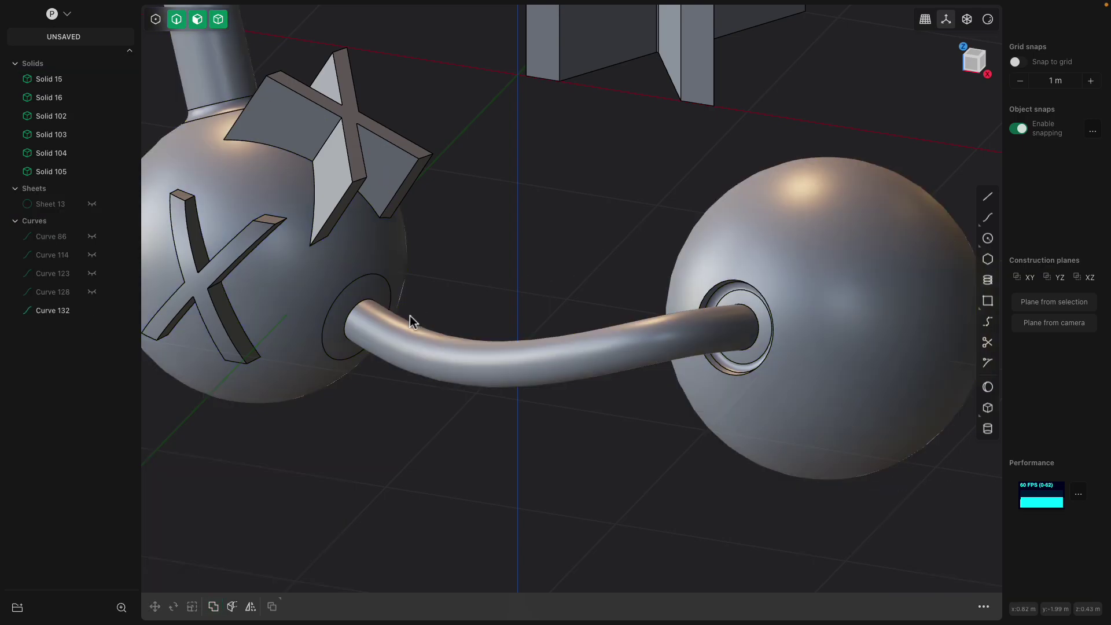
# - Fillet the edge where the pipe meets the first sphere with a distance of about 0.097 m
pyautogui.scroll(3, 399, 313)
pyautogui.click(340, 305)
pyautogui.click(341, 304)
pyautogui.press('b')
pyautogui.moveTo(347, 302)
pyautogui.mouseDown()
pyautogui.moveTo(430, 322)
pyautogui.moveTo(355, 313)
pyautogui.mouseUp()
pyautogui.moveTo(601, 284); pyautogui.dragTo(611, 284, button='middle')
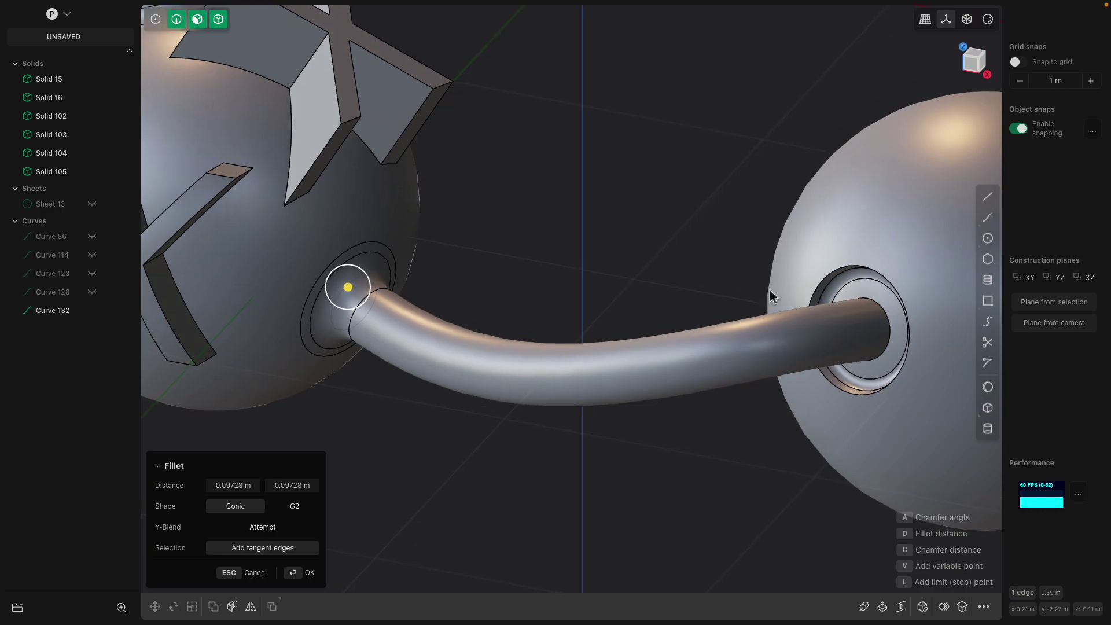
pyautogui.press('Return')
# - Fillet the edge where the pipe meets the recessed face of the second sphere
pyautogui.click(880, 307)
pyautogui.press('b')
pyautogui.moveTo(884, 313)
pyautogui.mouseDown()
pyautogui.moveTo(925, 290)
pyautogui.moveTo(895, 295)
pyautogui.mouseUp()
pyautogui.scroll(-3, 617, 205)
pyautogui.press('Return')
pyautogui.scroll(-2, 618, 204)
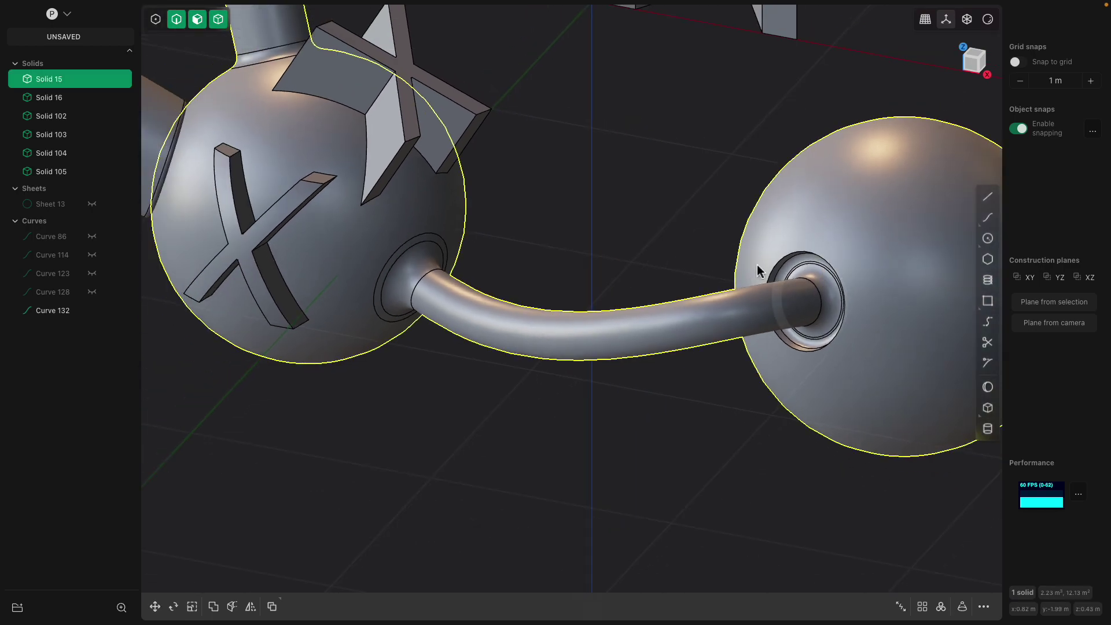
# - Cut a spherical dimple with a radius of about 0.2 m into the second sphere's surface beside the pipe recess
pyautogui.keyDown('shift'); pyautogui.moveTo(798, 327); pyautogui.dragTo(584, 299, button='middle'); pyautogui.keyUp('shift')
pyautogui.scroll(-4, 583, 299)
pyautogui.scroll(5, 584, 295)
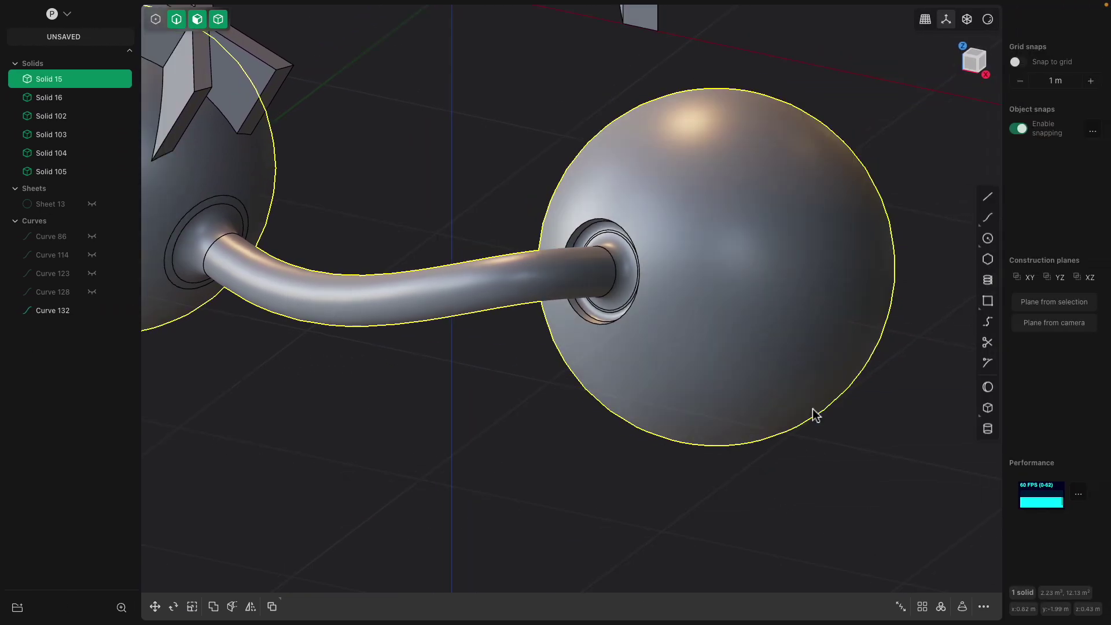
pyautogui.scroll(-1, 810, 407)
pyautogui.keyDown('shift'); pyautogui.moveTo(752, 366); pyautogui.dragTo(607, 389, button='middle'); pyautogui.keyUp('shift')
pyautogui.click(988, 387)
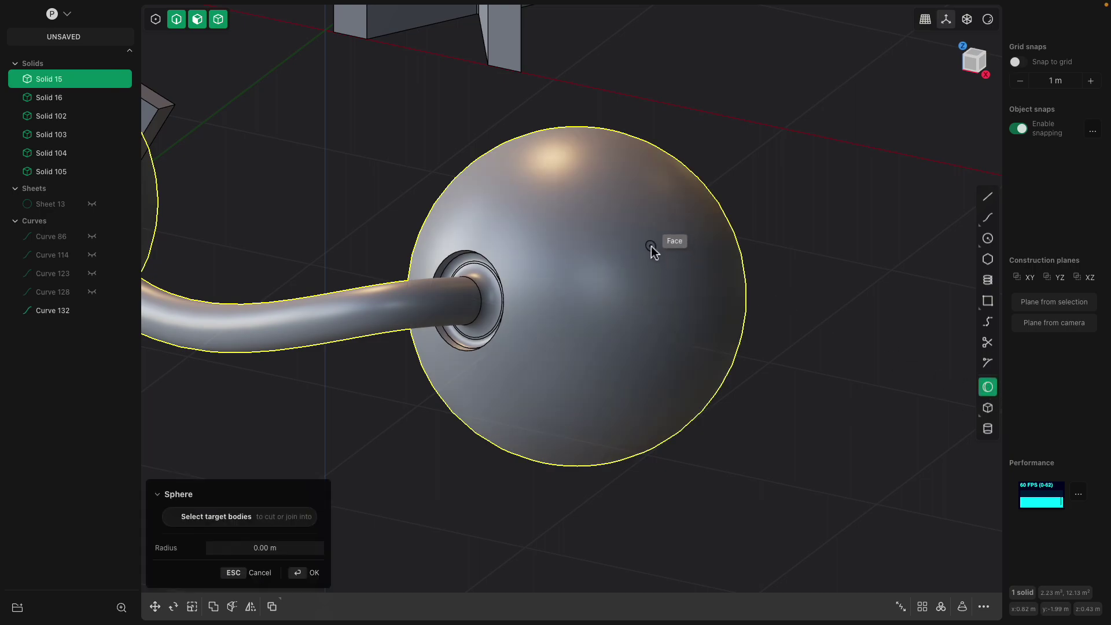
pyautogui.click(651, 247)
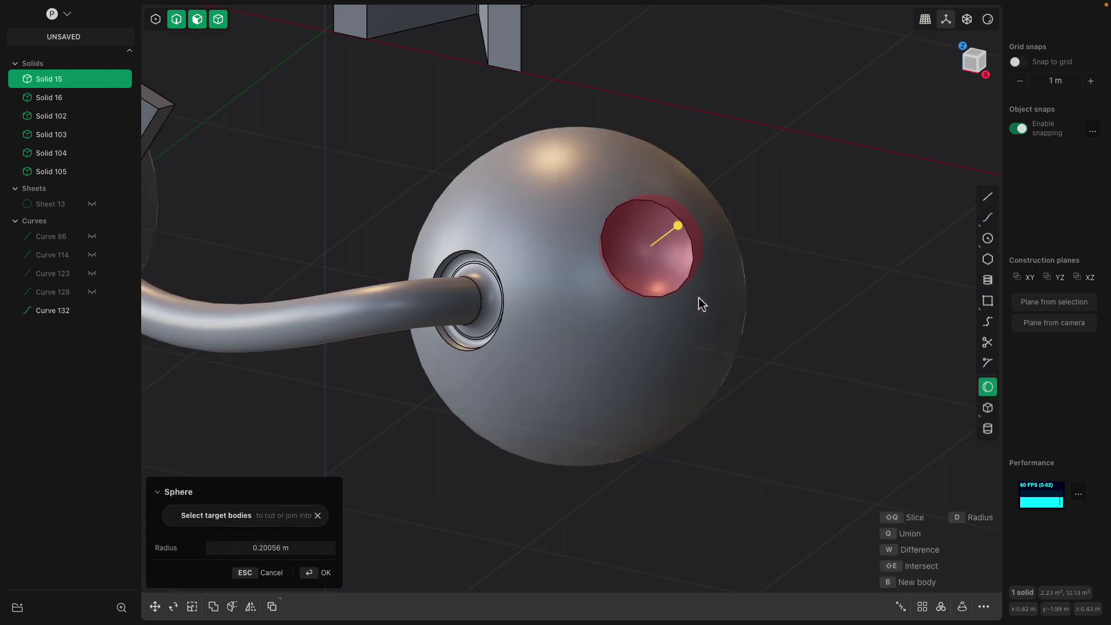
pyautogui.moveTo(710, 245); pyautogui.dragTo(678, 244, button='middle')
pyautogui.rightClick(810, 250)
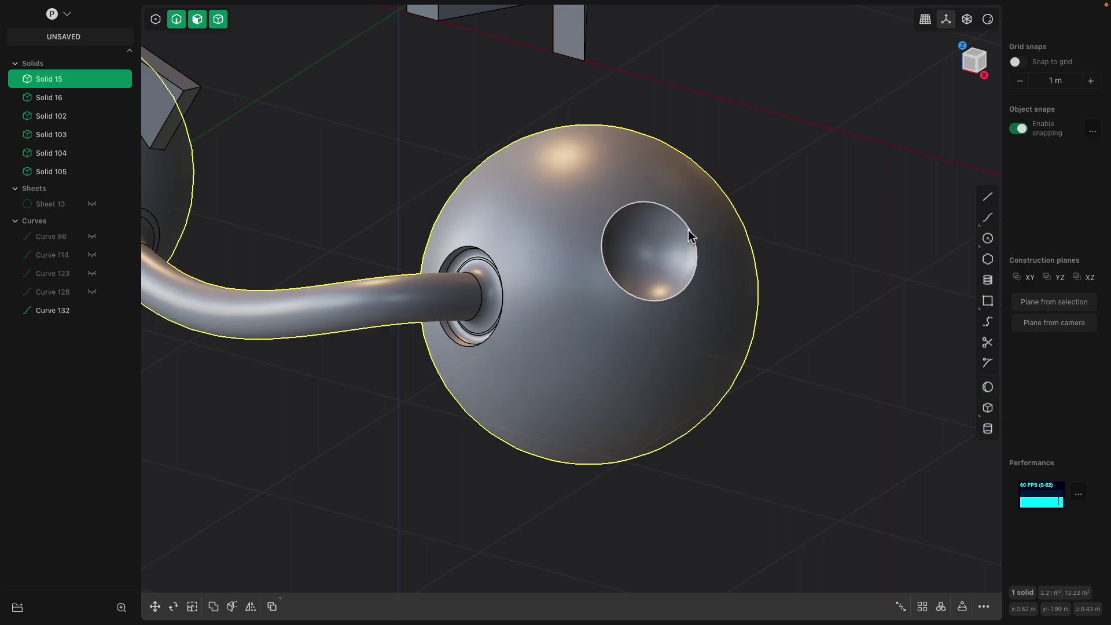
# - Fillet the rim of the spherical dimple with a distance of about 0.058 m
pyautogui.click(690, 234)
pyautogui.press('f')
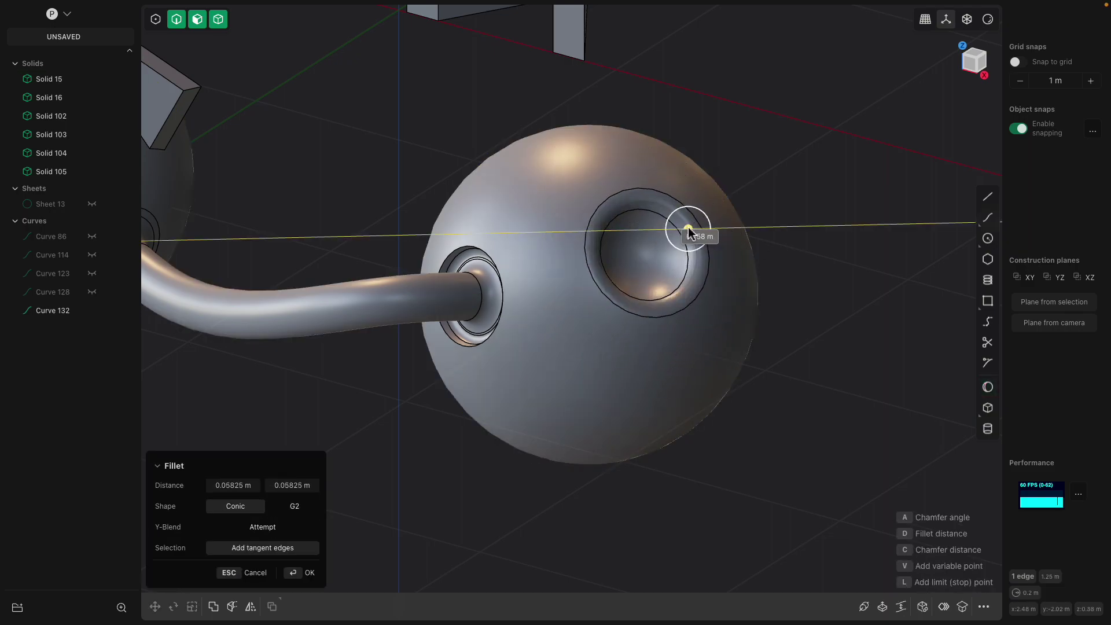
pyautogui.click(688, 226)
pyautogui.rightClick(793, 243)
pyautogui.scroll(-2, 817, 275)
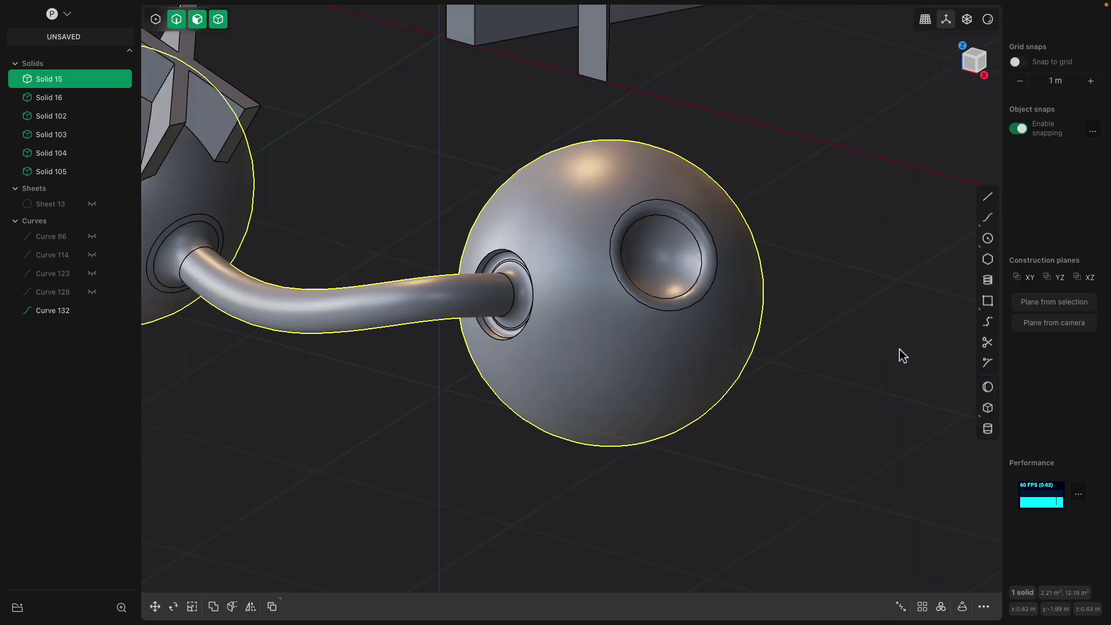
# - Add a sphere with a radius of about 0.277 m, united with the second sphere at its lower side
pyautogui.click(987, 389)
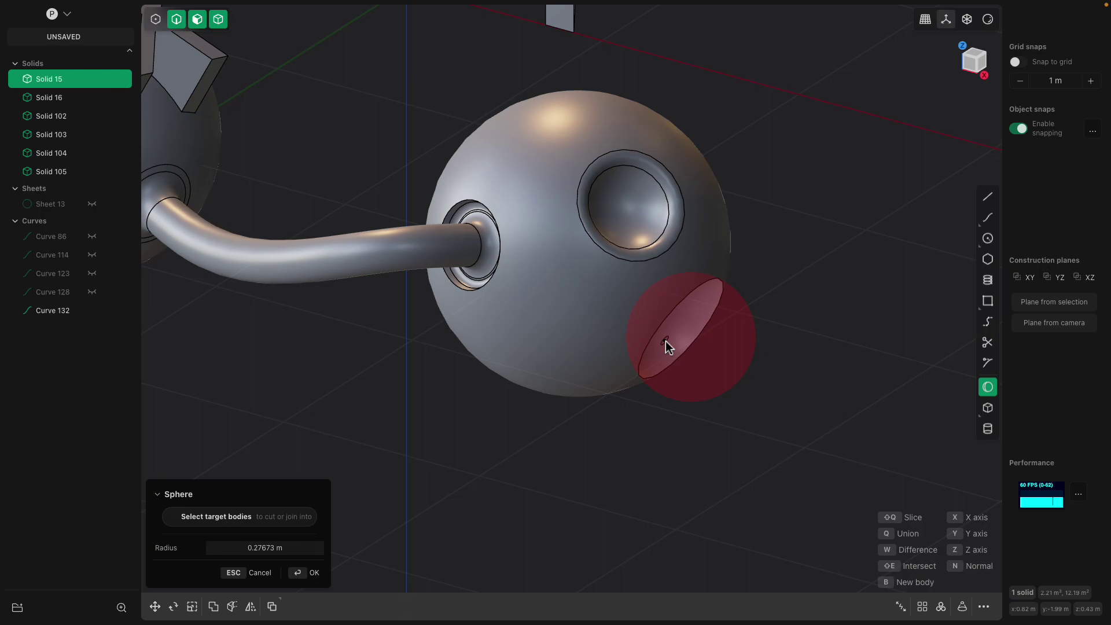
pyautogui.click(666, 341)
pyautogui.moveTo(776, 309); pyautogui.dragTo(764, 313, button='middle')
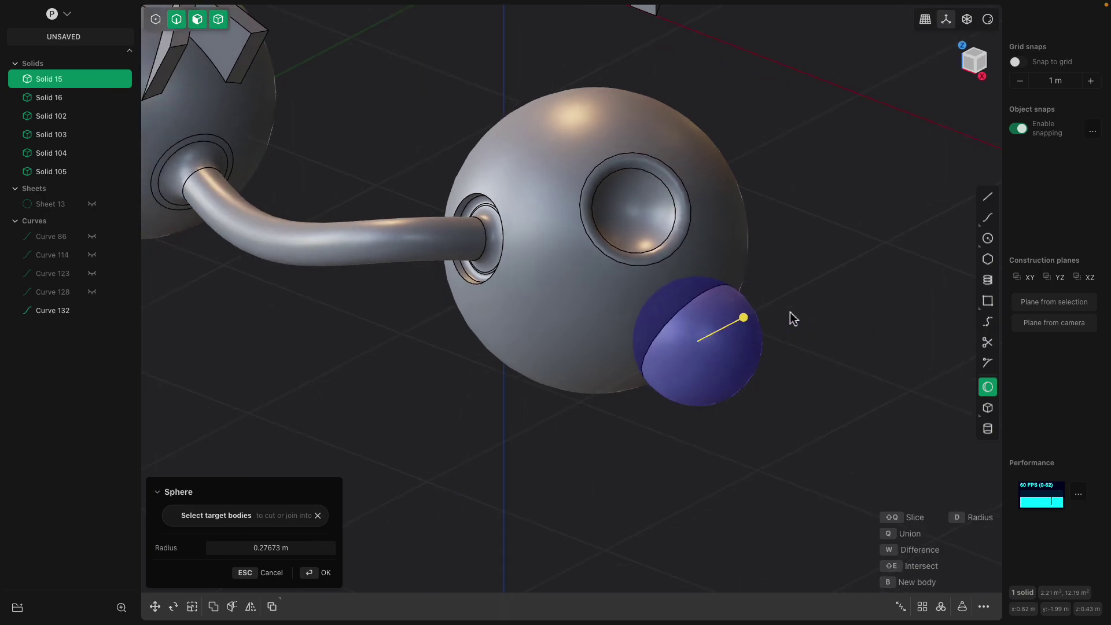
pyautogui.rightClick(790, 313)
# - Fillet the edge where the small added sphere meets the second sphere
pyautogui.click(699, 297)
pyautogui.press('b')
pyautogui.moveTo(708, 300); pyautogui.dragTo(712, 299)
pyautogui.rightClick(731, 376)
# - Move the small sphere's face away from the second sphere by about 0.299 m in X, 0.137 m in Y and -0.115 m in Z
pyautogui.click(733, 379)
pyautogui.moveTo(734, 380); pyautogui.dragTo(740, 382, button='middle')
pyautogui.press('g')
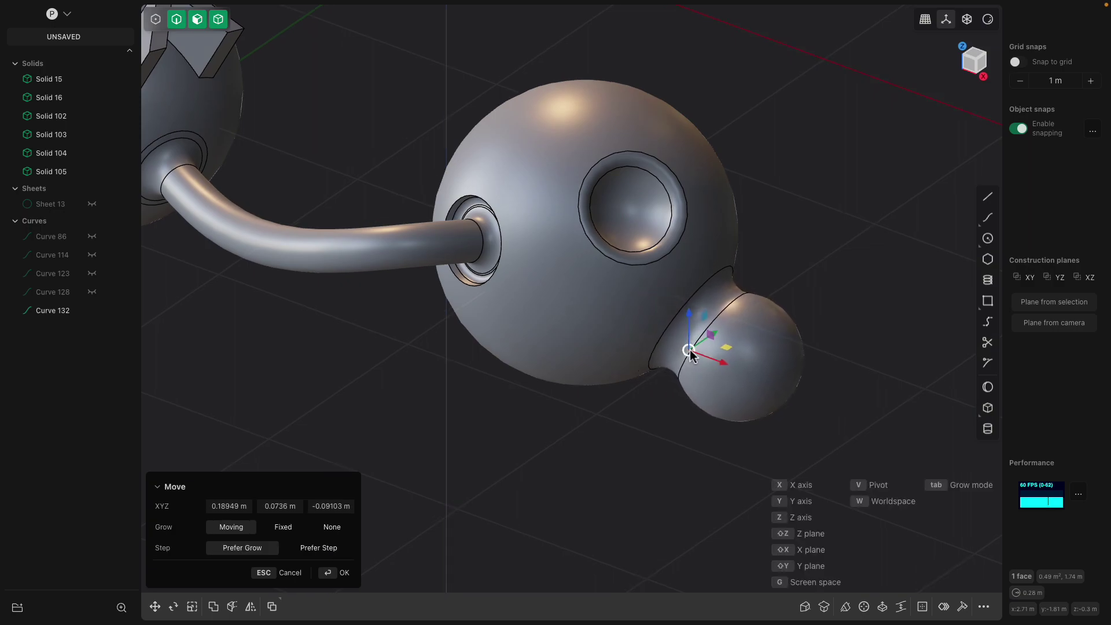
pyautogui.moveTo(727, 357); pyautogui.dragTo(717, 361)
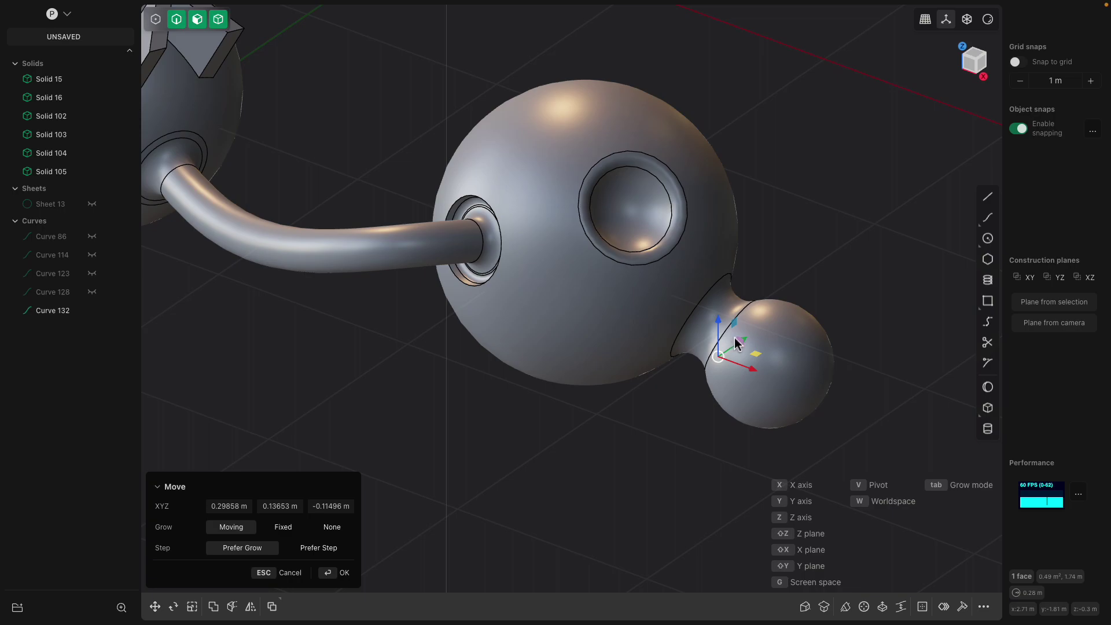
pyautogui.moveTo(736, 342); pyautogui.dragTo(622, 331, button='middle')
pyautogui.rightClick(854, 354)
# - Add a sphere with a radius of about 0.246 m on the second sphere's upper outer side, united with it
pyautogui.moveTo(853, 354); pyautogui.dragTo(992, 418, button='middle')
pyautogui.click(982, 386)
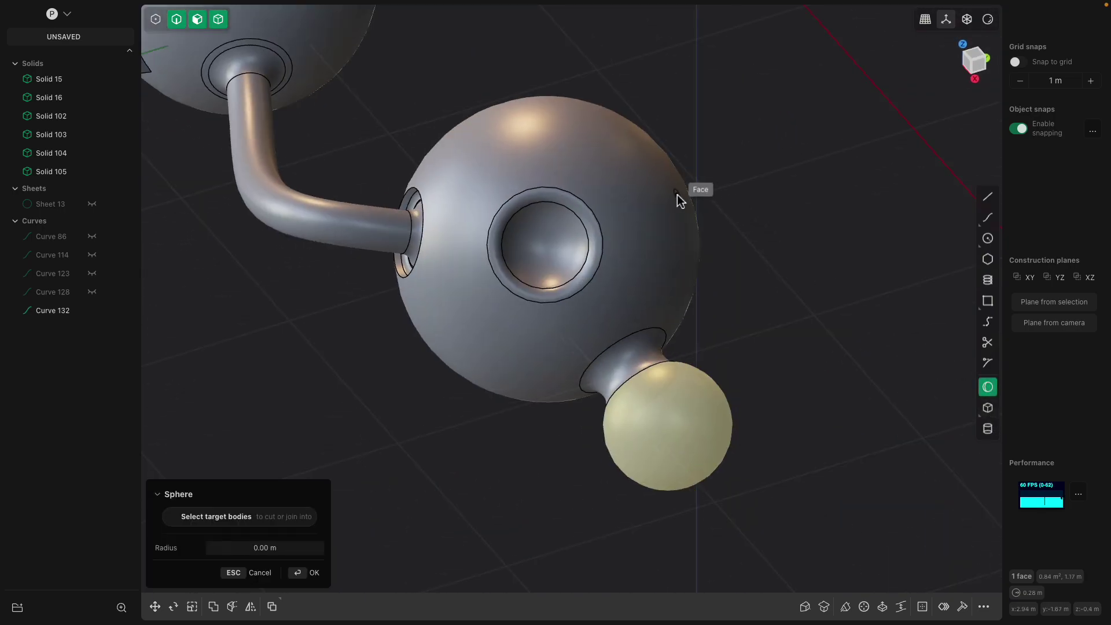
pyautogui.click(705, 209)
pyautogui.press('q')
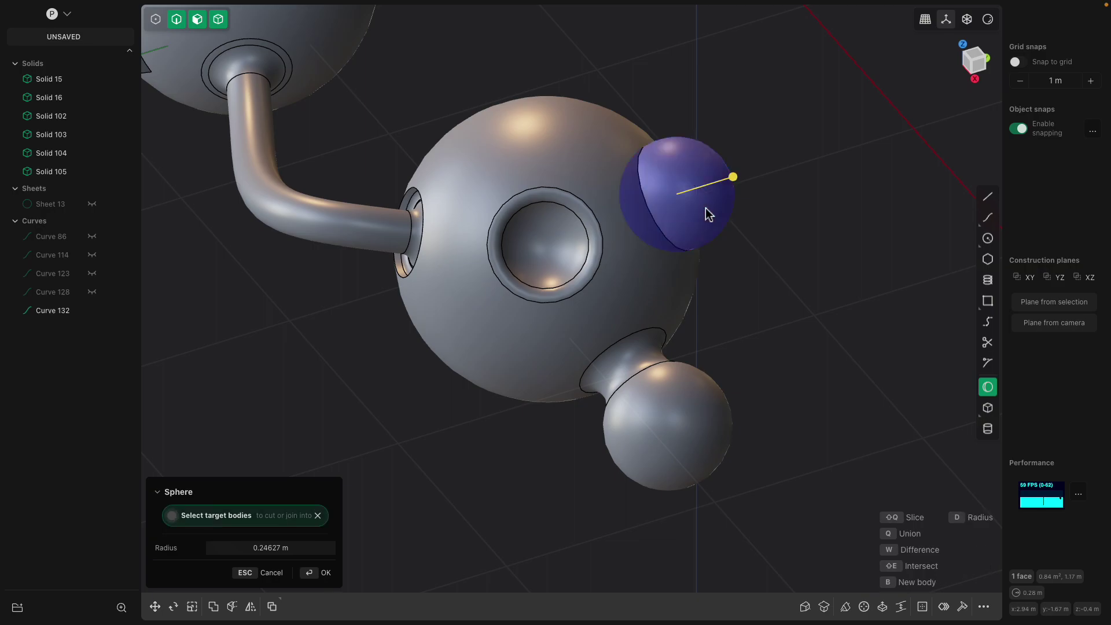
pyautogui.rightClick(721, 207)
# - Fillet the edge where the upper small sphere meets the second sphere
pyautogui.click(704, 197)
pyautogui.moveTo(703, 198); pyautogui.dragTo(716, 199, button='middle')
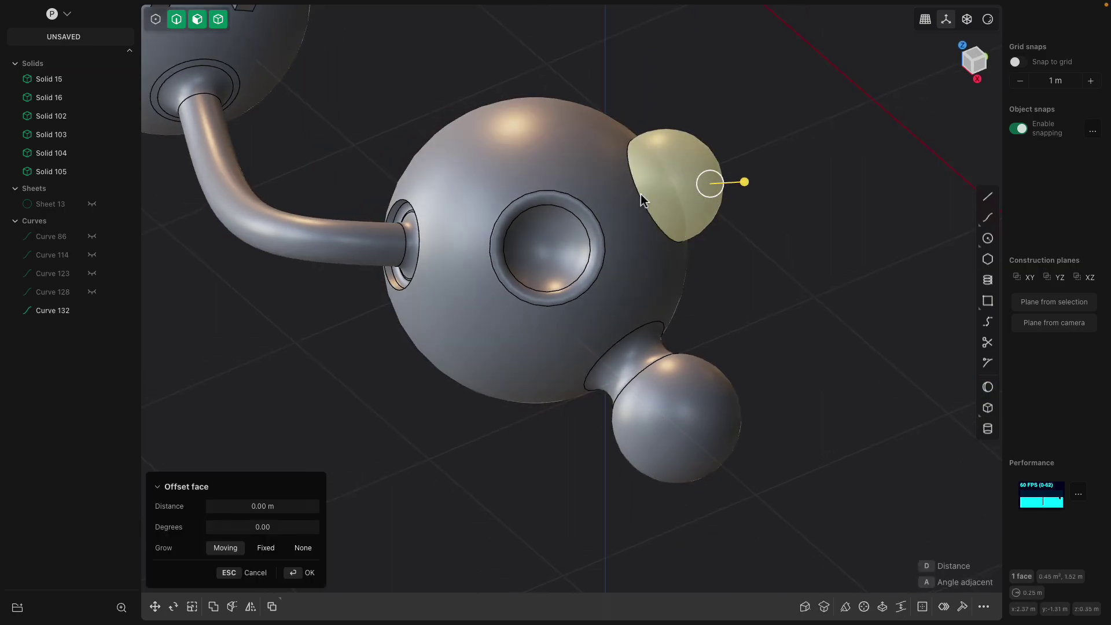
pyautogui.click(640, 197)
pyautogui.moveTo(639, 194); pyautogui.dragTo(654, 198)
pyautogui.rightClick(696, 190)
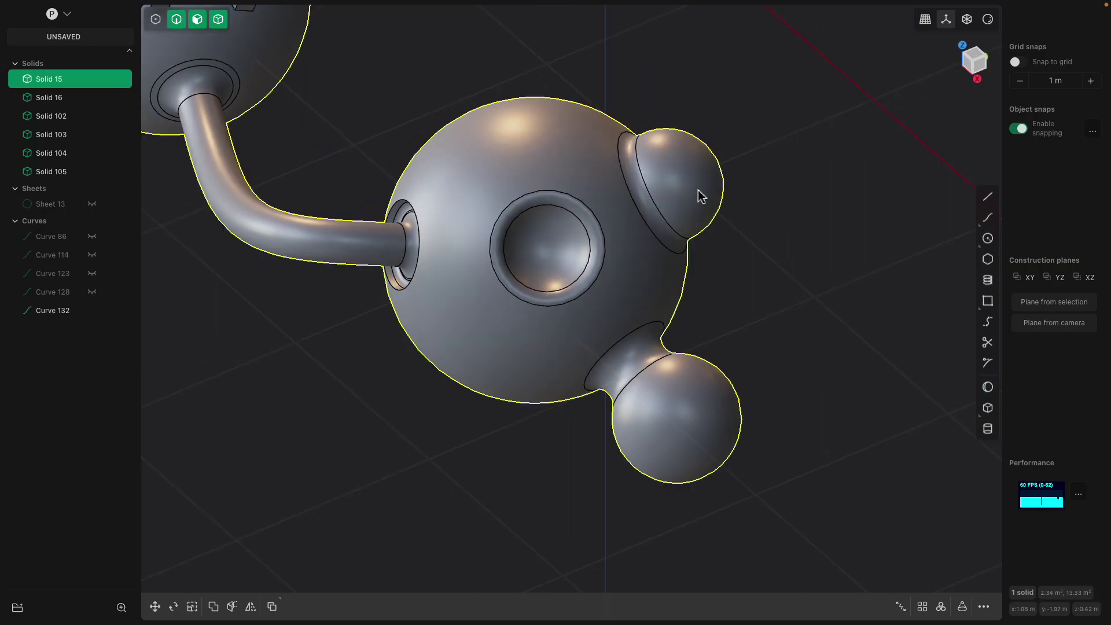
# - Move the upper small sphere's face outward by about 0.236 m in X, 0.282 m in Y and -0.043 m in Z
pyautogui.click(698, 190)
pyautogui.press('g')
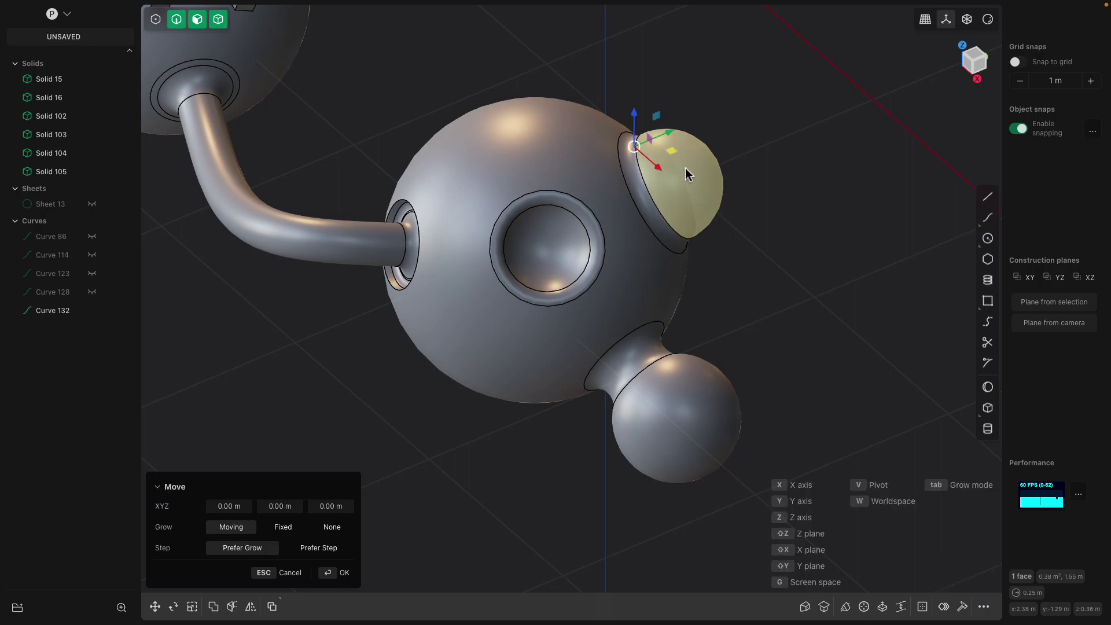
pyautogui.press('Escape')
pyautogui.click(706, 174)
pyautogui.press('Escape')
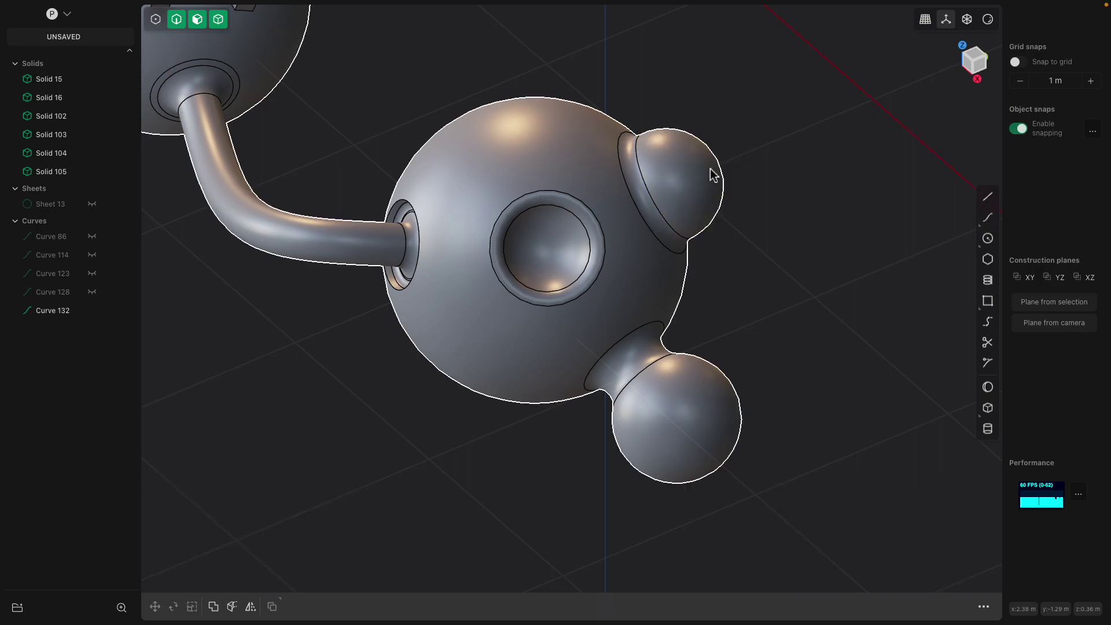
pyautogui.click(712, 173)
pyautogui.click(716, 177)
pyautogui.press('o')
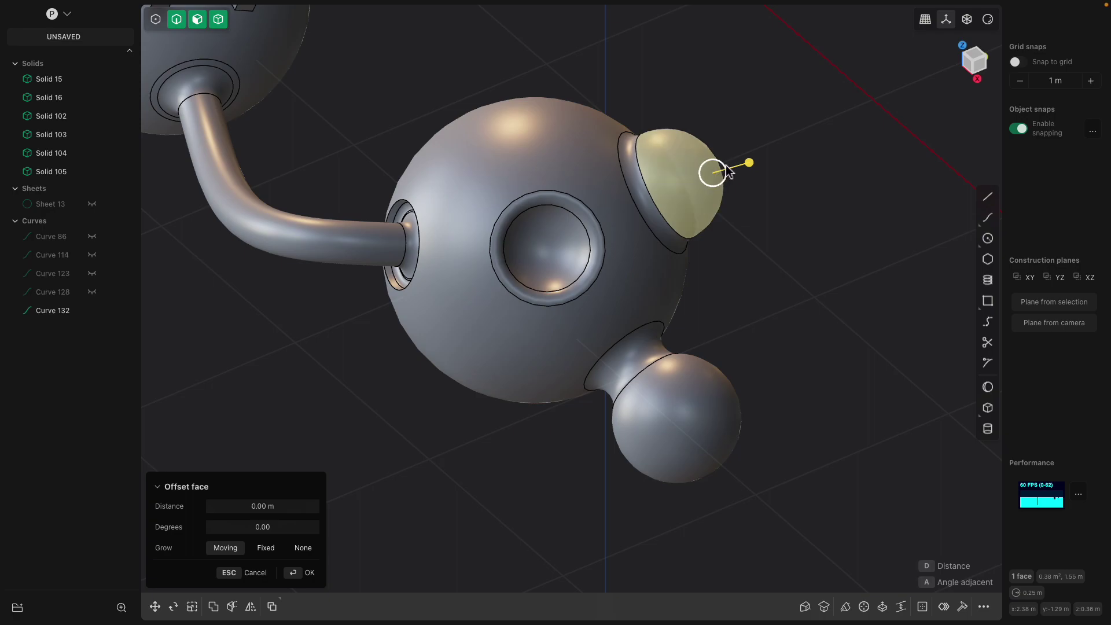
pyautogui.press('g')
pyautogui.moveTo(635, 148); pyautogui.dragTo(722, 162)
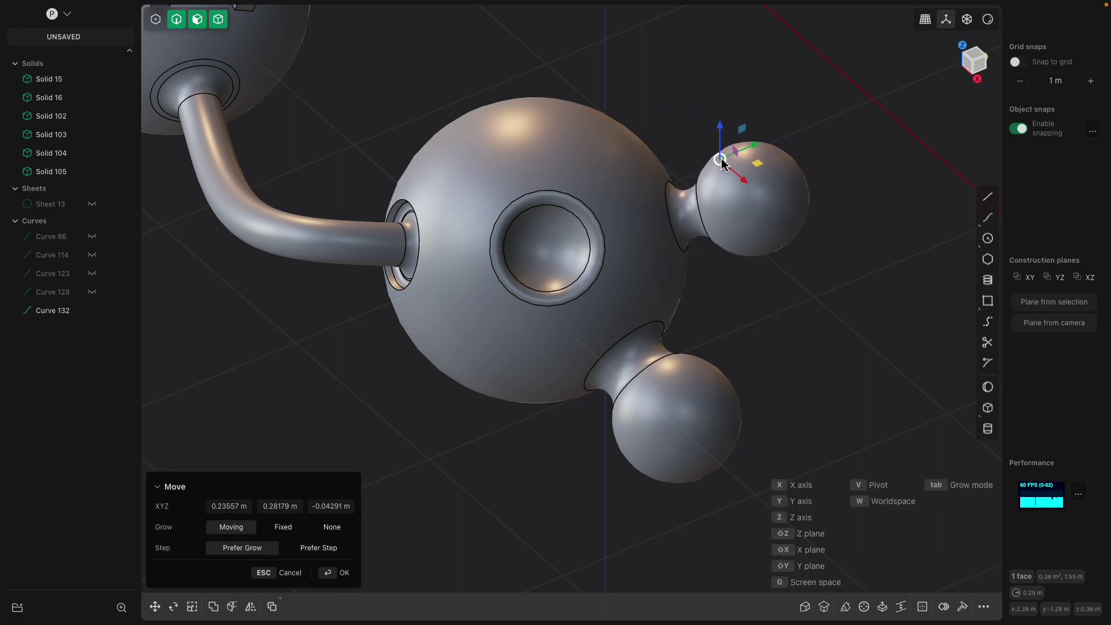
# - Shrink the lower small sphere to a radius of about 0.19 m and move its face about -0.070 m in X, 0.182 m in Y and 0.185 m in Z
pyautogui.click(673, 410)
pyautogui.moveTo(674, 423); pyautogui.dragTo(703, 289)
pyautogui.press('g')
pyautogui.moveTo(683, 289); pyautogui.dragTo(685, 257, button='middle')
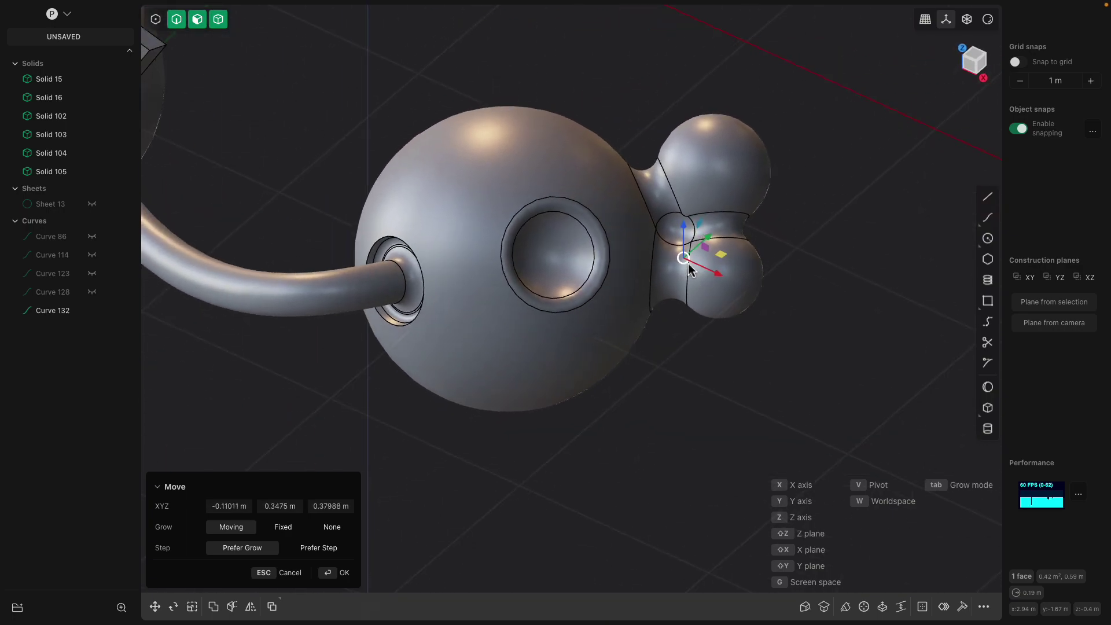
pyautogui.moveTo(689, 247); pyautogui.dragTo(667, 311)
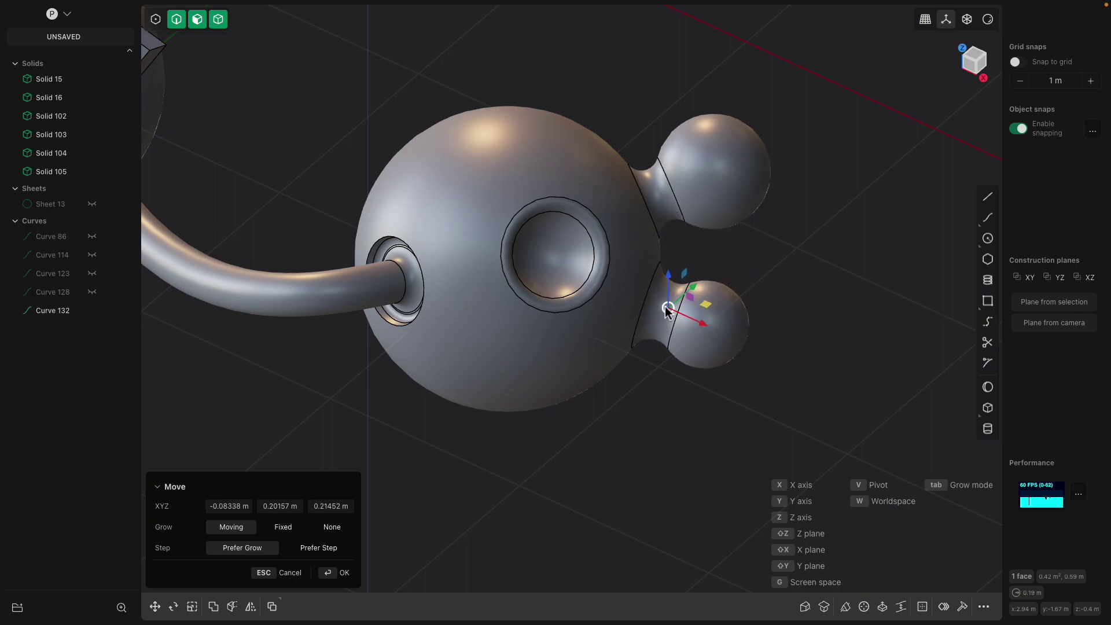
pyautogui.moveTo(670, 319); pyautogui.dragTo(586, 415, button='middle')
pyautogui.scroll(1, 585, 415)
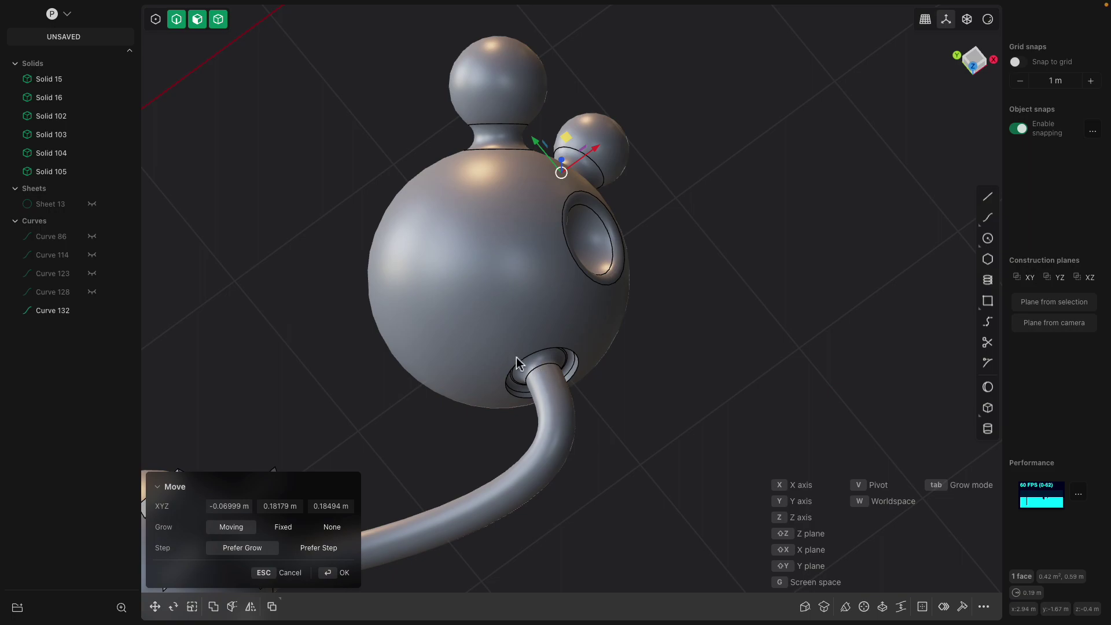
pyautogui.moveTo(517, 358); pyautogui.dragTo(537, 297, button='middle')
pyautogui.scroll(-4, 528, 260)
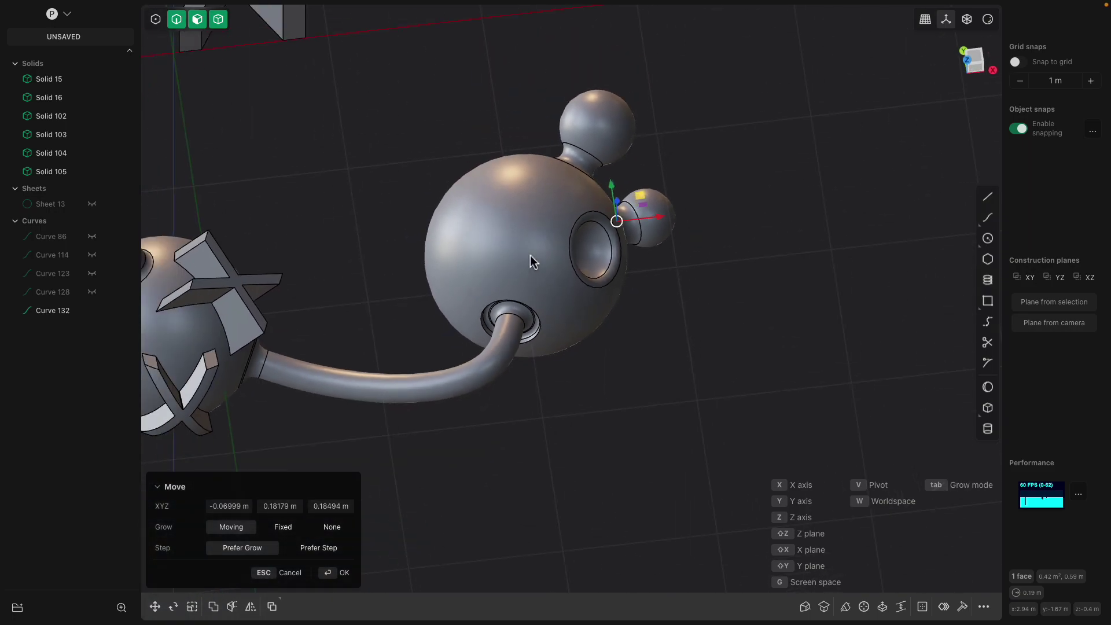
pyautogui.keyDown('shift'); pyautogui.moveTo(530, 255); pyautogui.dragTo(636, 318, button='middle'); pyautogui.keyUp('shift')
pyautogui.press('Return')
pyautogui.moveTo(374, 365); pyautogui.dragTo(361, 305, button='middle')
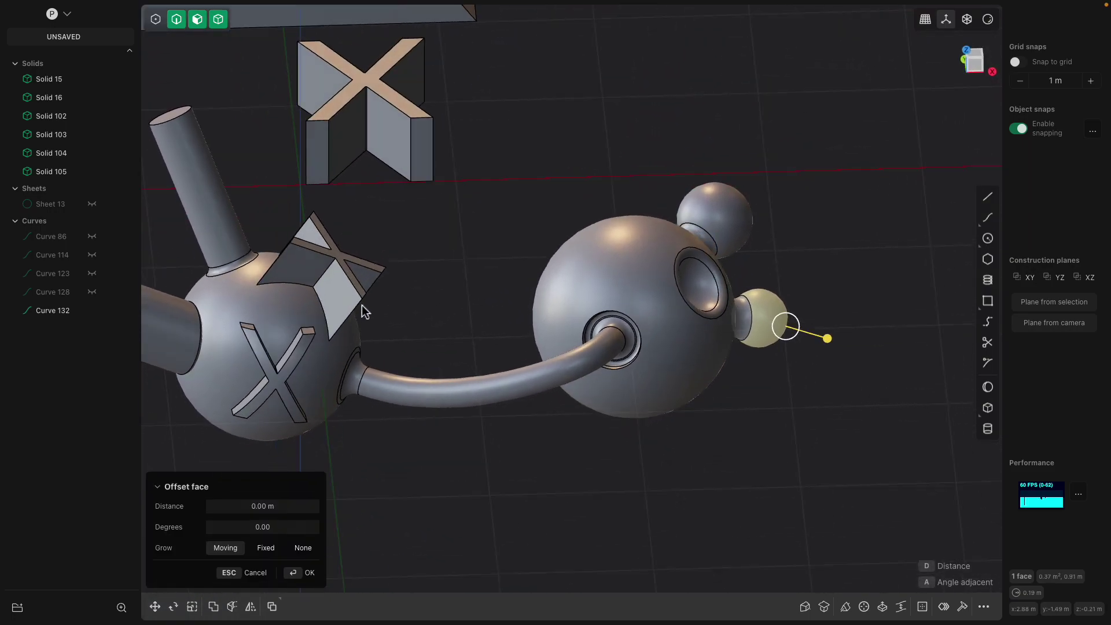
pyautogui.scroll(5, 293, 315)
pyautogui.click(302, 277)
pyautogui.moveTo(303, 278); pyautogui.dragTo(372, 268, button='middle')
pyautogui.scroll(1, 444, 261)
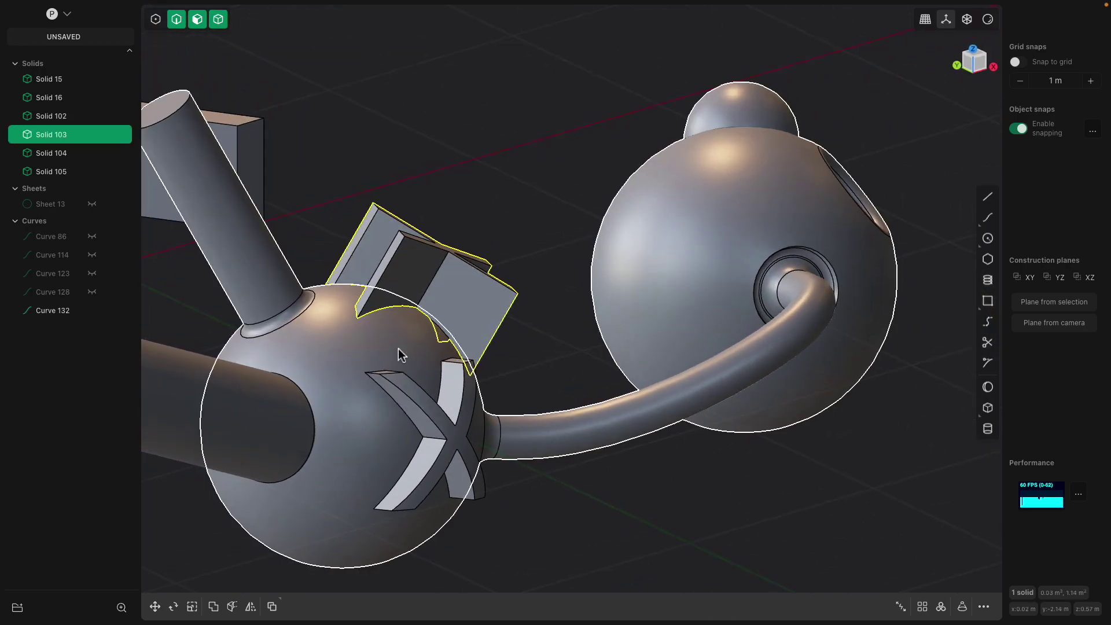
pyautogui.moveTo(399, 354); pyautogui.dragTo(705, 380, button='middle')
pyautogui.click(411, 383)
pyautogui.press('f')
pyautogui.click(380, 404)
pyautogui.scroll(2, 655, 328)
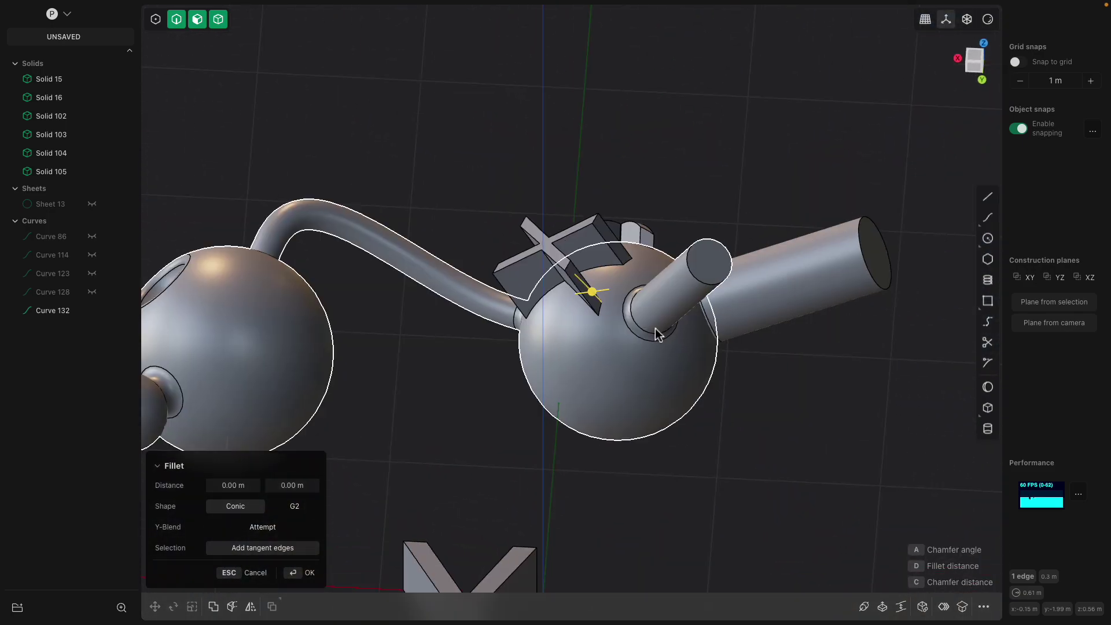
pyautogui.click(711, 287)
pyautogui.click(709, 285)
pyautogui.moveTo(708, 284); pyautogui.dragTo(721, 286)
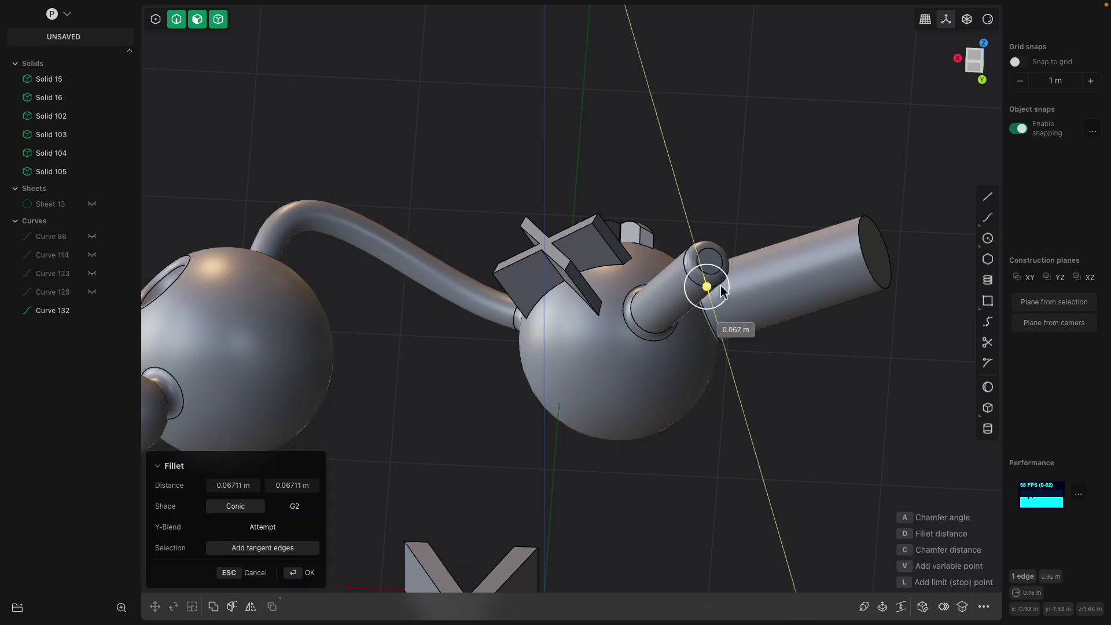
pyautogui.press('Escape')
# - Cut a ring around the narrow cylinder near its free end and offset the end band outward to a radius of about 0.24 m
pyautogui.scroll(1, 701, 290)
pyautogui.moveTo(702, 290)
pyautogui.keyDown('shift'); pyautogui.mouseDown(button='middle')
pyautogui.moveTo(662, 330)
pyautogui.moveTo(692, 287)
pyautogui.mouseUp(button='middle'); pyautogui.keyUp('shift')
pyautogui.scroll(3, 660, 280)
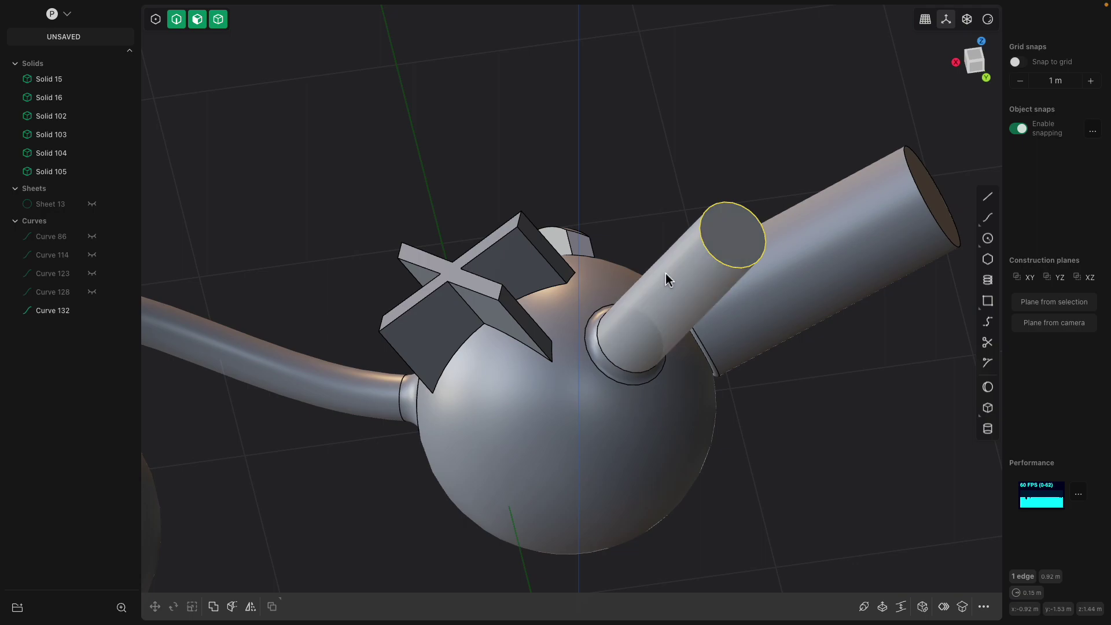
pyautogui.hotkey('ctrl', 'r')
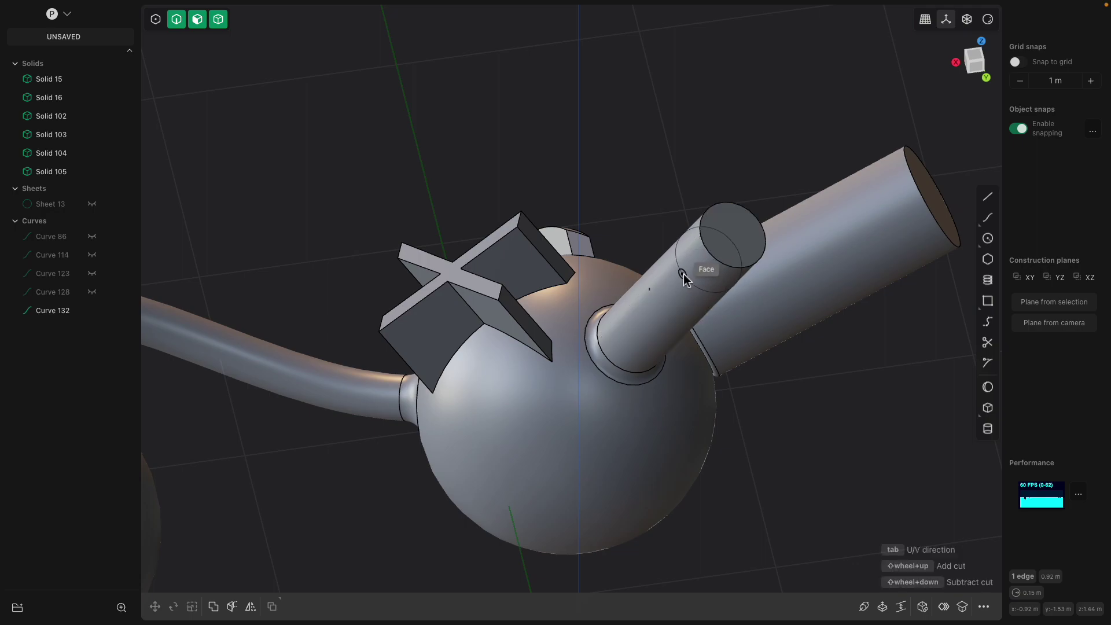
pyautogui.click(687, 274)
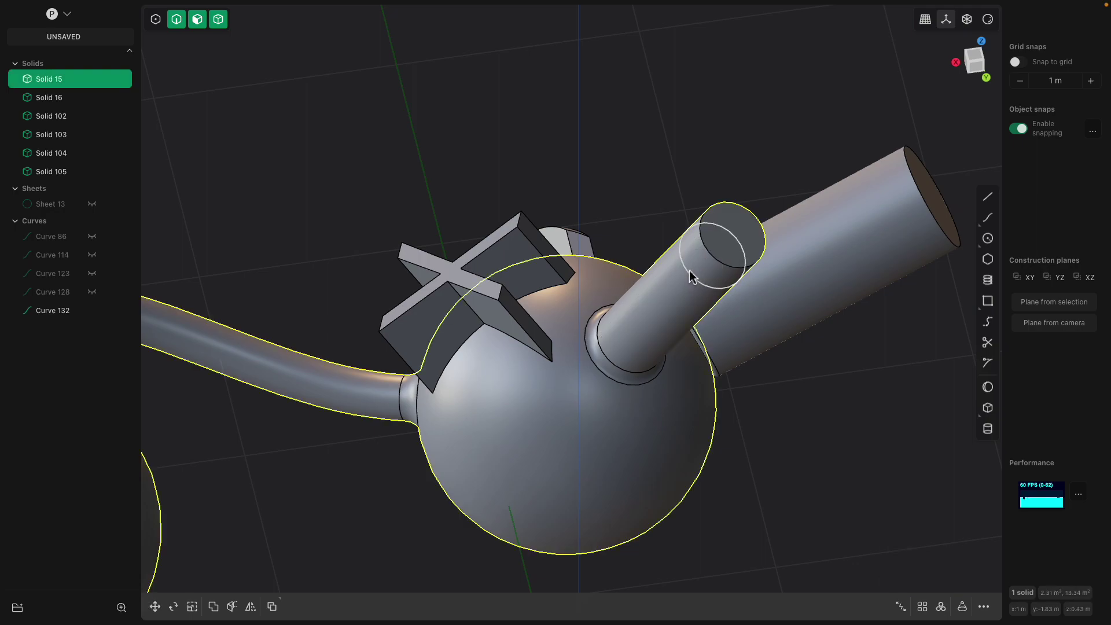
pyautogui.moveTo(688, 274); pyautogui.dragTo(654, 295, button='middle')
pyautogui.click(699, 264)
pyautogui.moveTo(701, 270); pyautogui.dragTo(683, 307)
# - Fillet the outer rim of the narrow cylinder's cap and add a slight fillet to its underside edge
pyautogui.click(726, 264)
pyautogui.press('f')
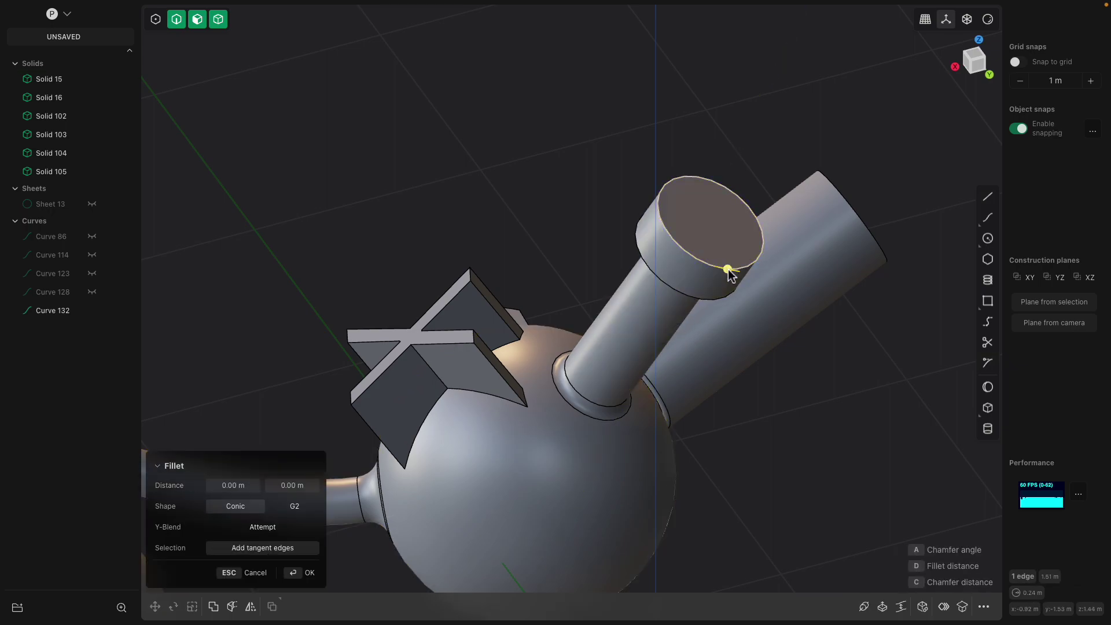
pyautogui.moveTo(729, 271)
pyautogui.mouseDown()
pyautogui.moveTo(689, 286)
pyautogui.moveTo(732, 271)
pyautogui.mouseUp()
pyautogui.click(721, 242)
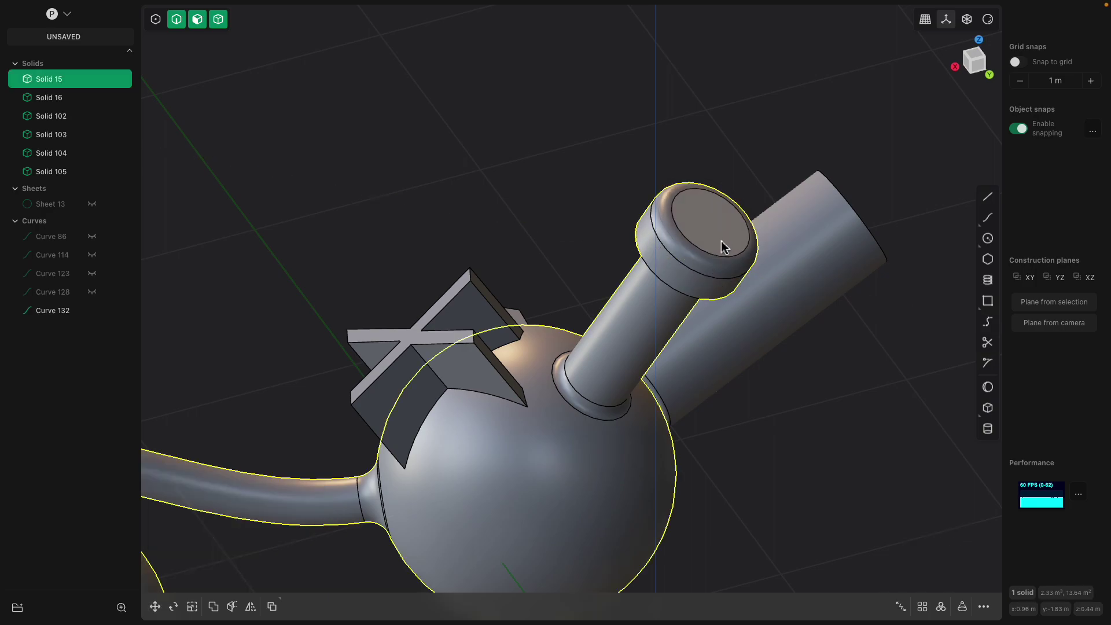
pyautogui.click(688, 291)
pyautogui.click(683, 294)
pyautogui.moveTo(684, 297); pyautogui.dragTo(686, 299)
# - Offset the side face of the narrow cylinder's cap outward by about 0.061 m
pyautogui.moveTo(654, 248); pyautogui.dragTo(665, 248, button='middle')
pyautogui.doubleClick(687, 248)
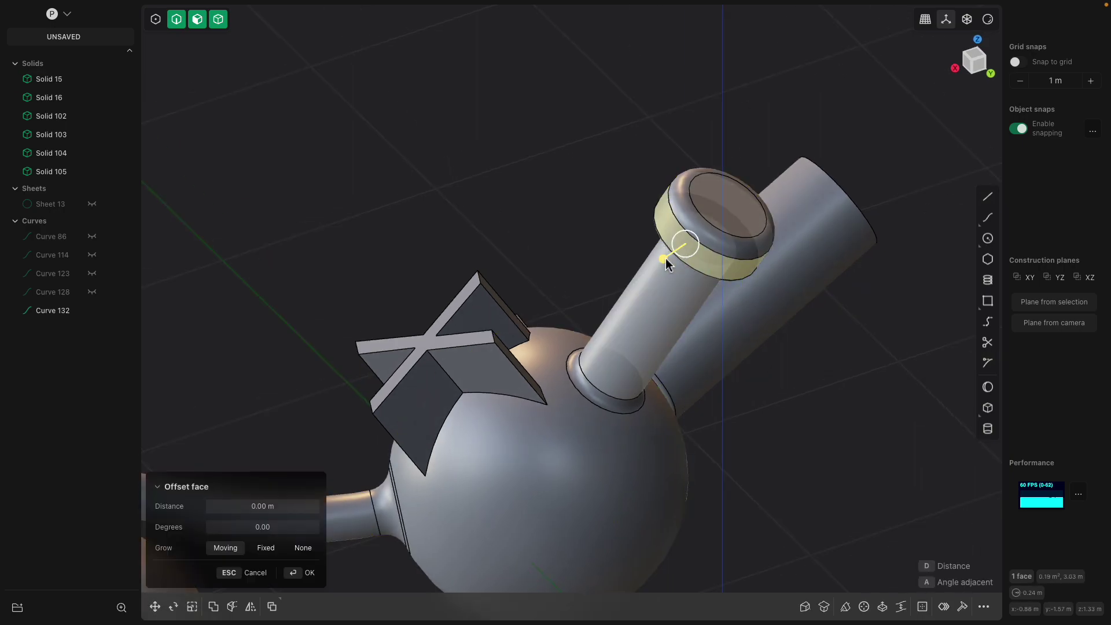
pyautogui.moveTo(666, 258)
pyautogui.mouseDown()
pyautogui.moveTo(644, 274)
pyautogui.moveTo(657, 266)
pyautogui.mouseUp()
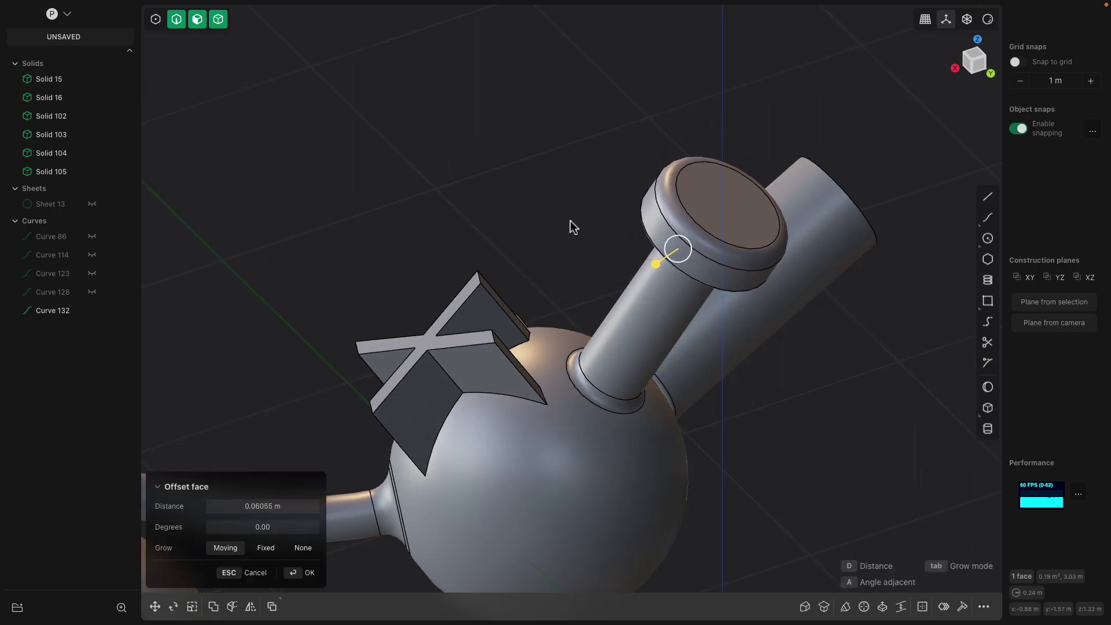
pyautogui.rightClick(554, 207)
# - Rotate the wide cylinder's side face by about 6.17 degrees
pyautogui.moveTo(554, 211); pyautogui.dragTo(624, 259, button='middle')
pyautogui.click(671, 283)
pyautogui.click(623, 259)
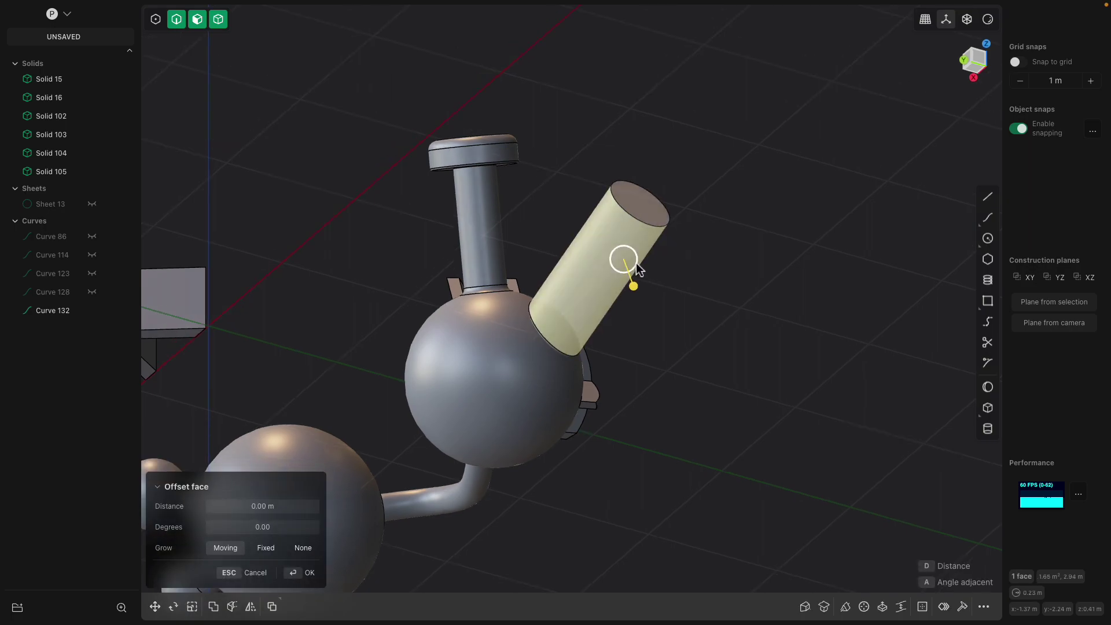
pyautogui.moveTo(637, 263); pyautogui.dragTo(644, 262)
pyautogui.moveTo(644, 267); pyautogui.dragTo(625, 280, button='middle')
pyautogui.press('r')
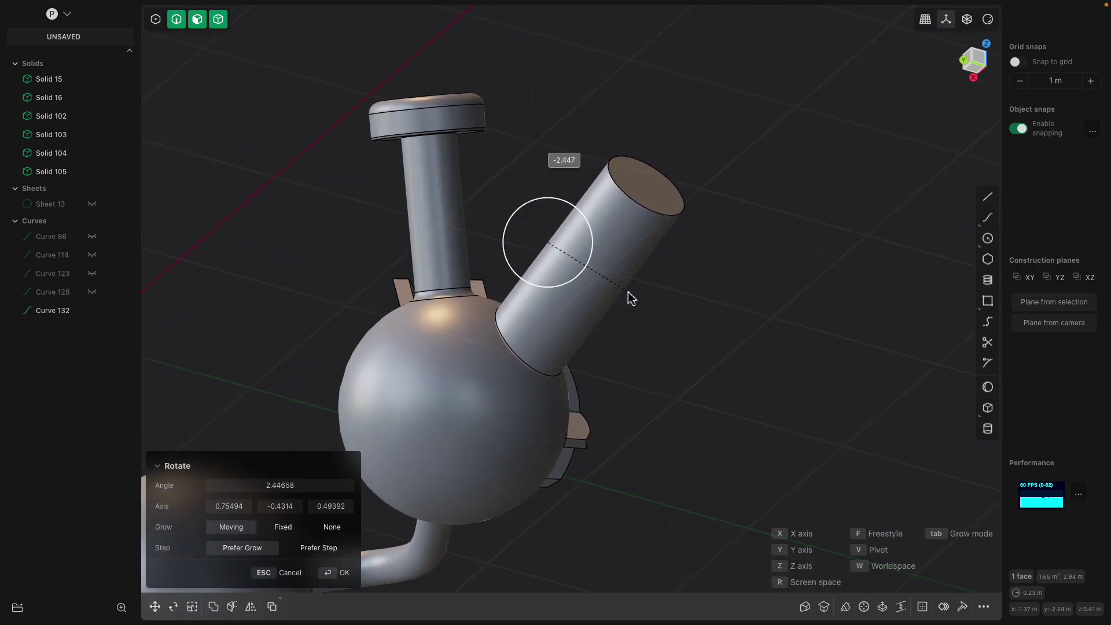
pyautogui.scroll(3, 532, 352)
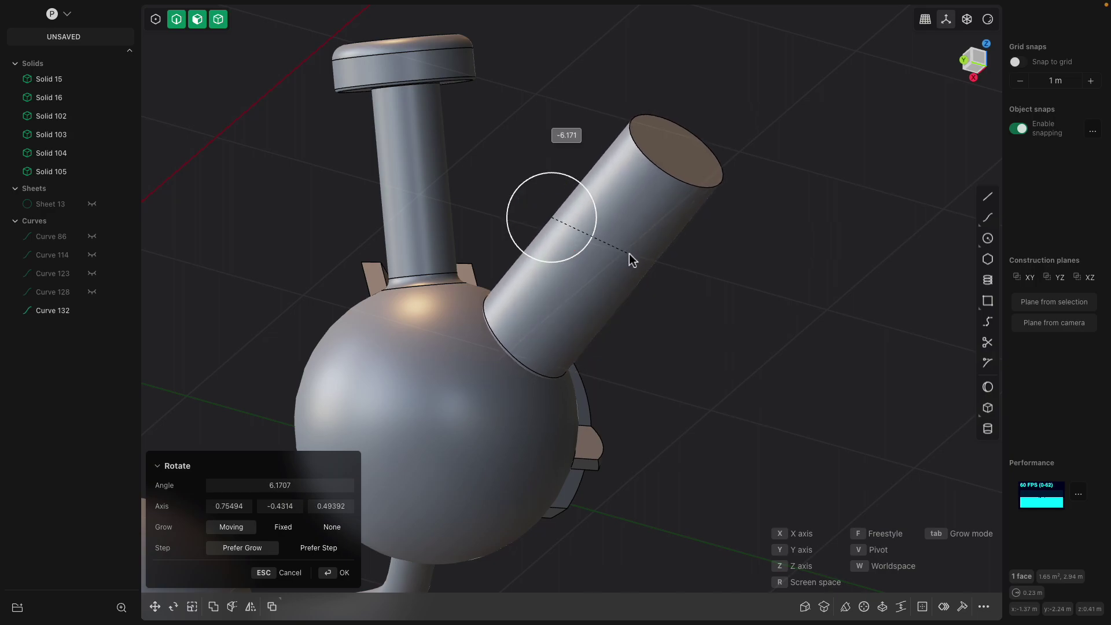
pyautogui.moveTo(630, 253); pyautogui.dragTo(554, 355, button='middle')
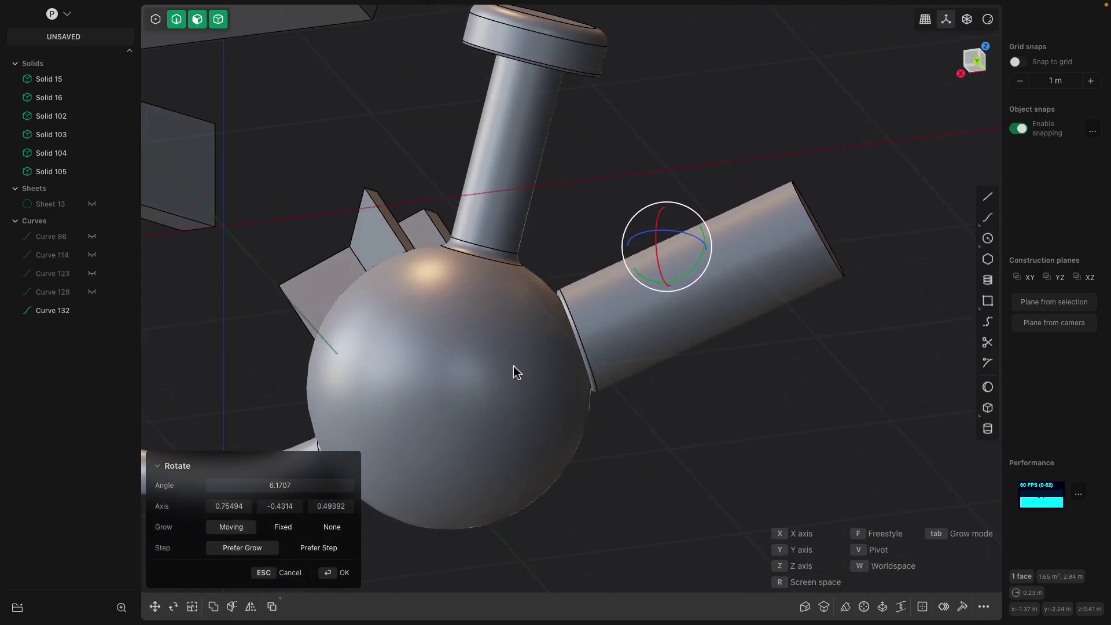
pyautogui.scroll(-3, 515, 371)
pyautogui.press('Return')
pyautogui.scroll(-6, 608, 408)
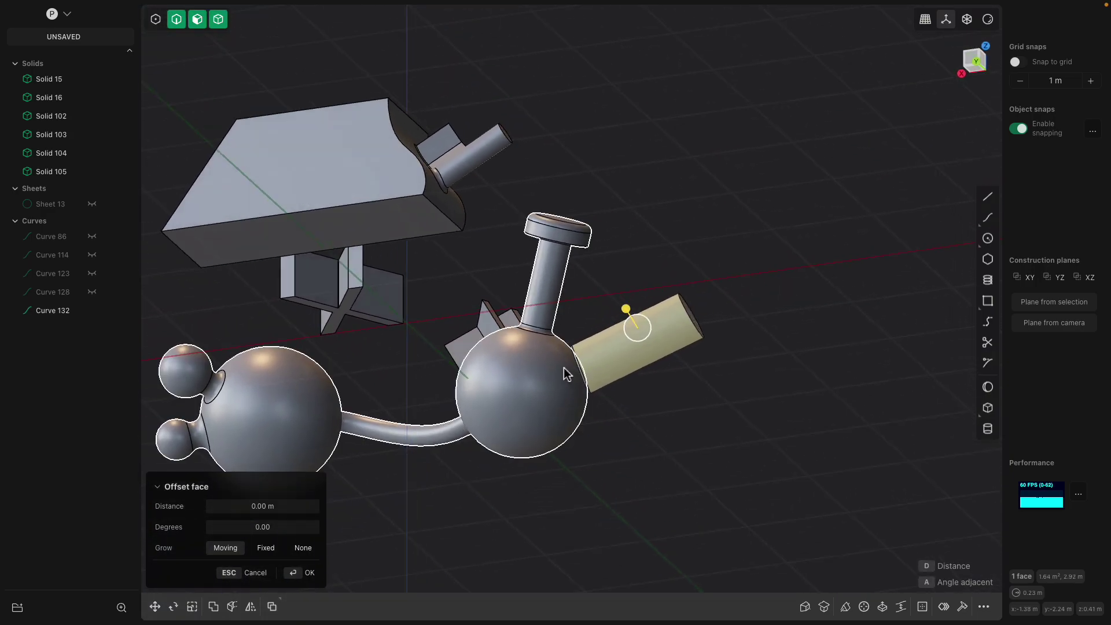
pyautogui.press('Escape')
pyautogui.moveTo(566, 373); pyautogui.dragTo(503, 408, button='middle')
pyautogui.press('super+s')
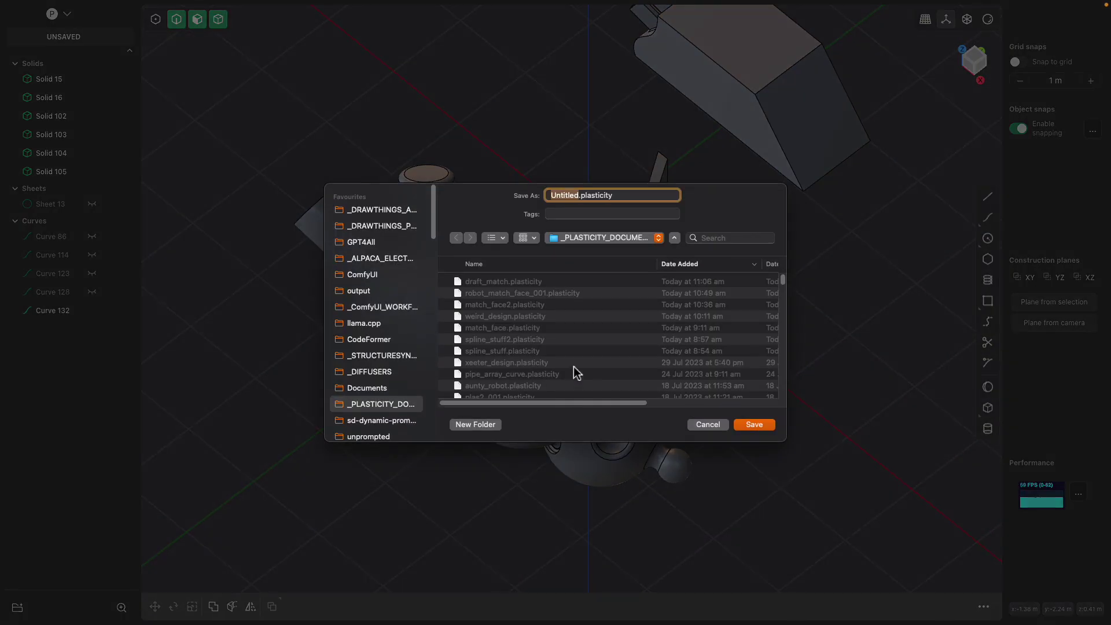
pyautogui.click(703, 426)
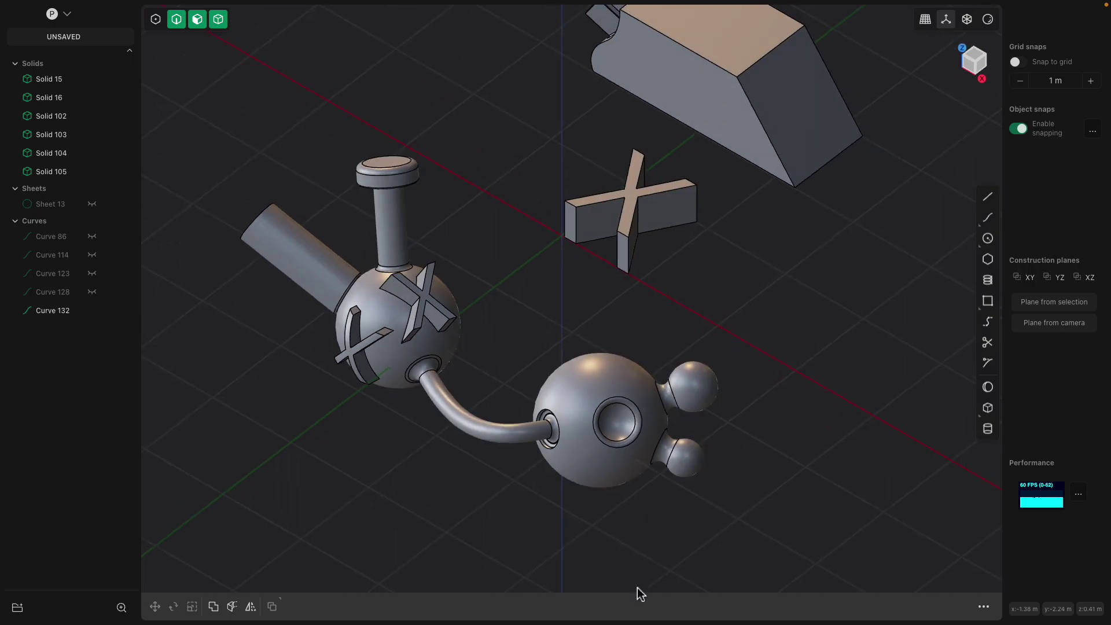
# - Draw an arched curve about 3.3 m long above the tapered block, working in the left view
pyautogui.moveTo(539, 457); pyautogui.dragTo(502, 412, button='middle')
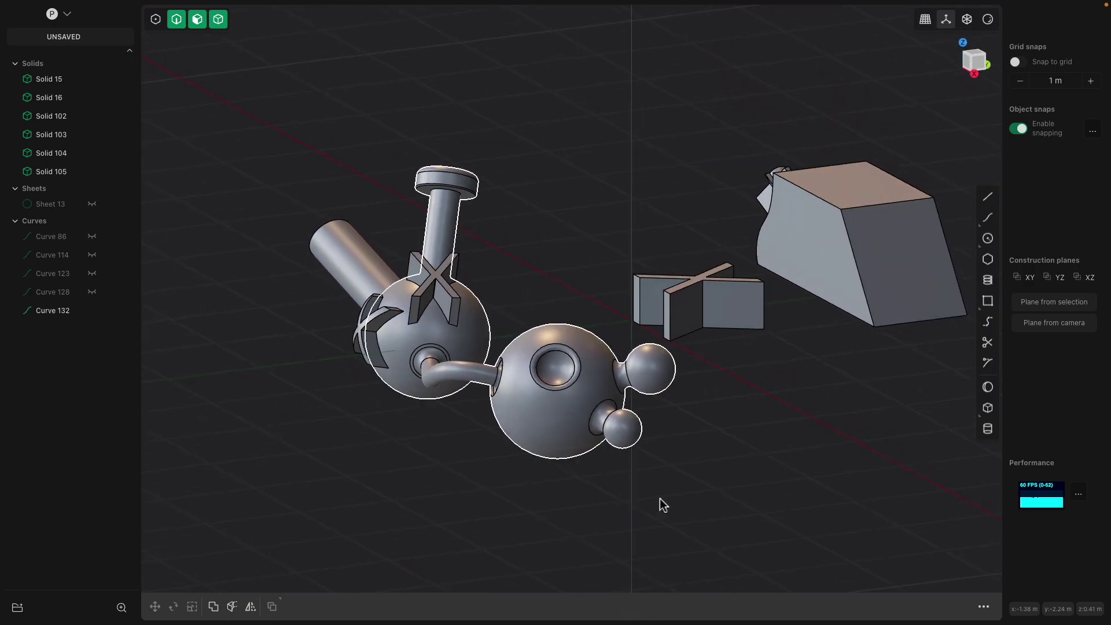
pyautogui.moveTo(816, 305); pyautogui.dragTo(578, 222, button='middle')
pyautogui.scroll(1, 578, 222)
pyautogui.moveTo(441, 169); pyautogui.dragTo(588, 253, button='middle')
pyautogui.scroll(8, 600, 265)
pyautogui.keyDown('shift'); pyautogui.moveTo(370, 232); pyautogui.dragTo(627, 275, button='middle'); pyautogui.keyUp('shift')
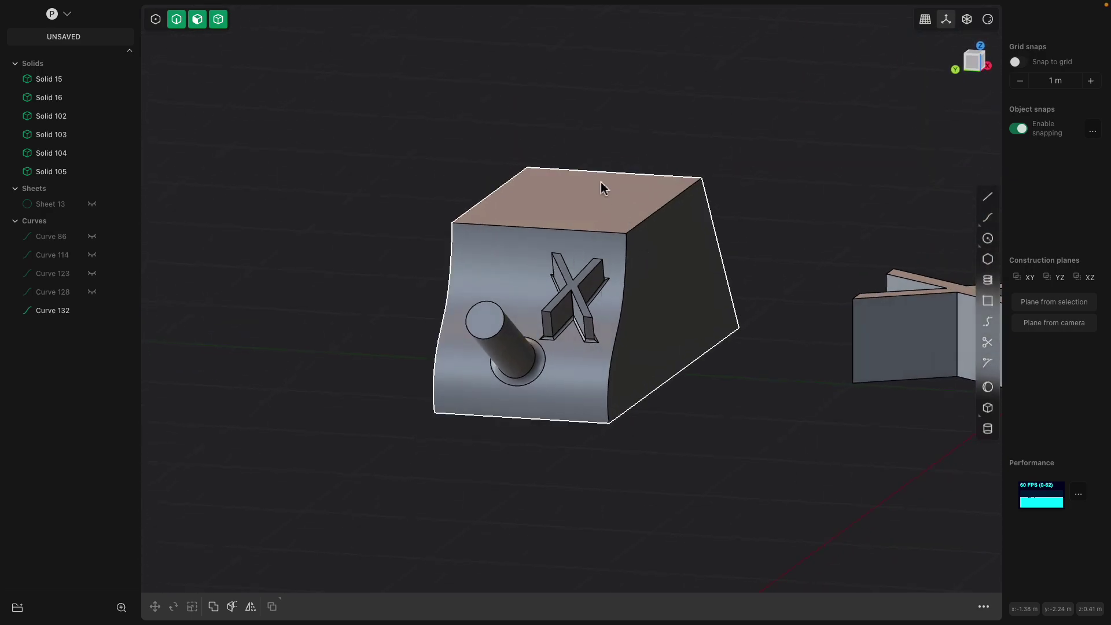
pyautogui.moveTo(527, 222); pyautogui.dragTo(503, 217, button='middle')
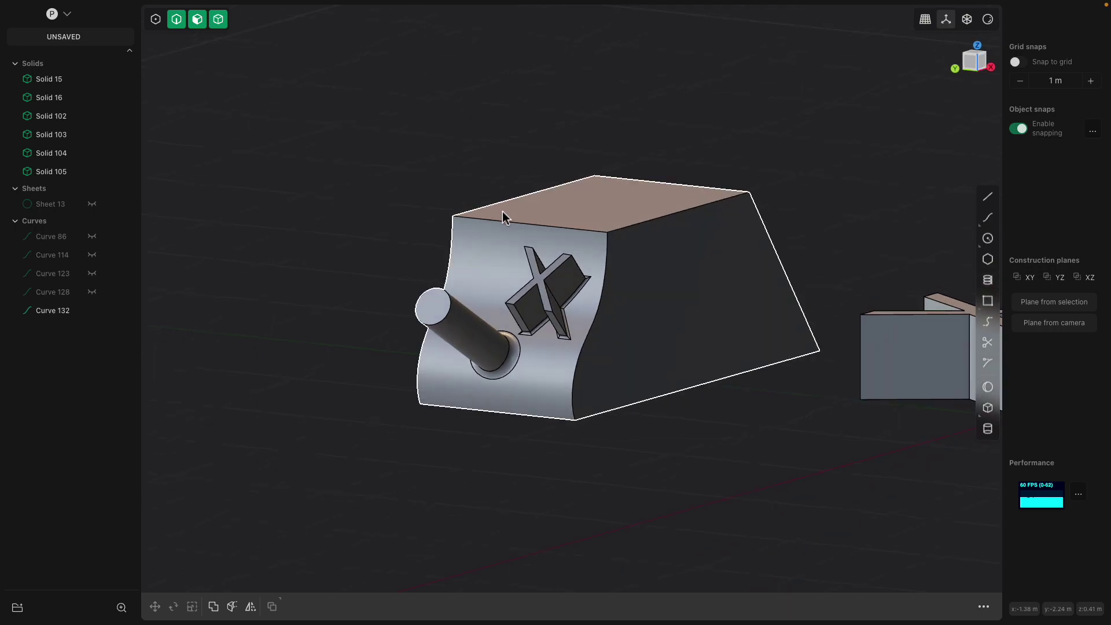
pyautogui.moveTo(657, 204); pyautogui.dragTo(476, 205, button='middle')
pyautogui.click(984, 67)
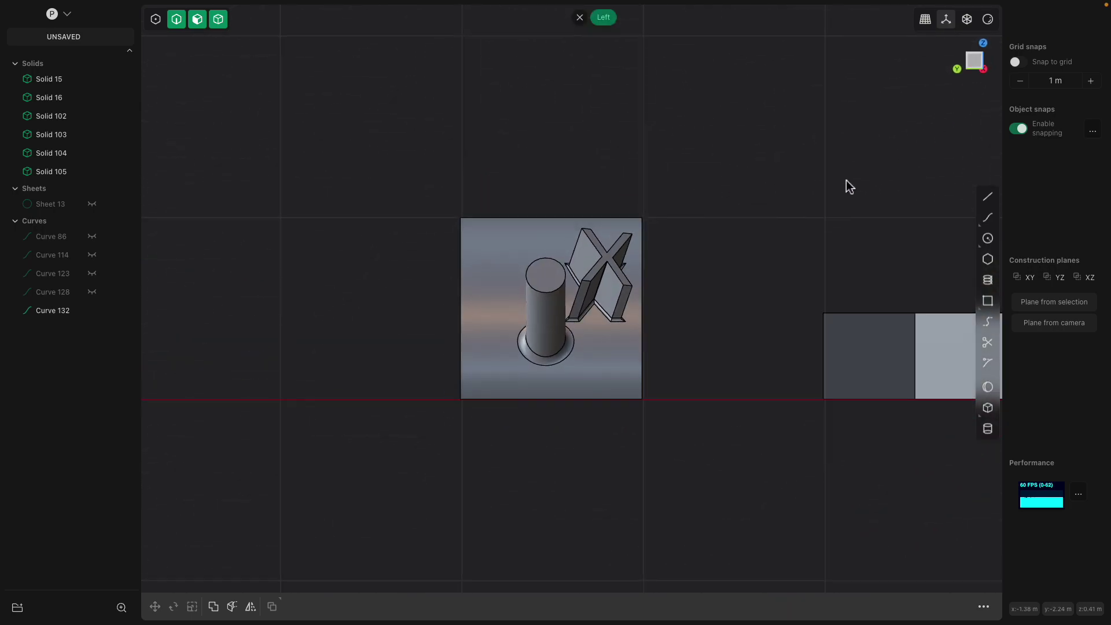
pyautogui.click(988, 217)
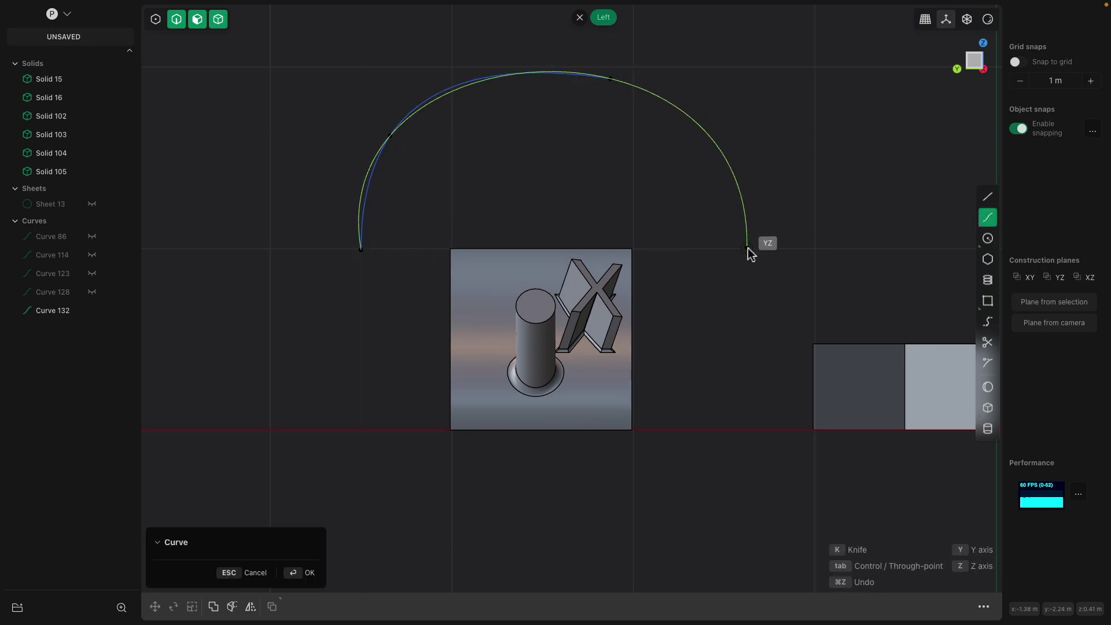
pyautogui.press('Return')
# - Move the arched curve towards one end of the tapered block and place a duplicate of it near the opposite end
pyautogui.moveTo(662, 249); pyautogui.dragTo(683, 289, button='middle')
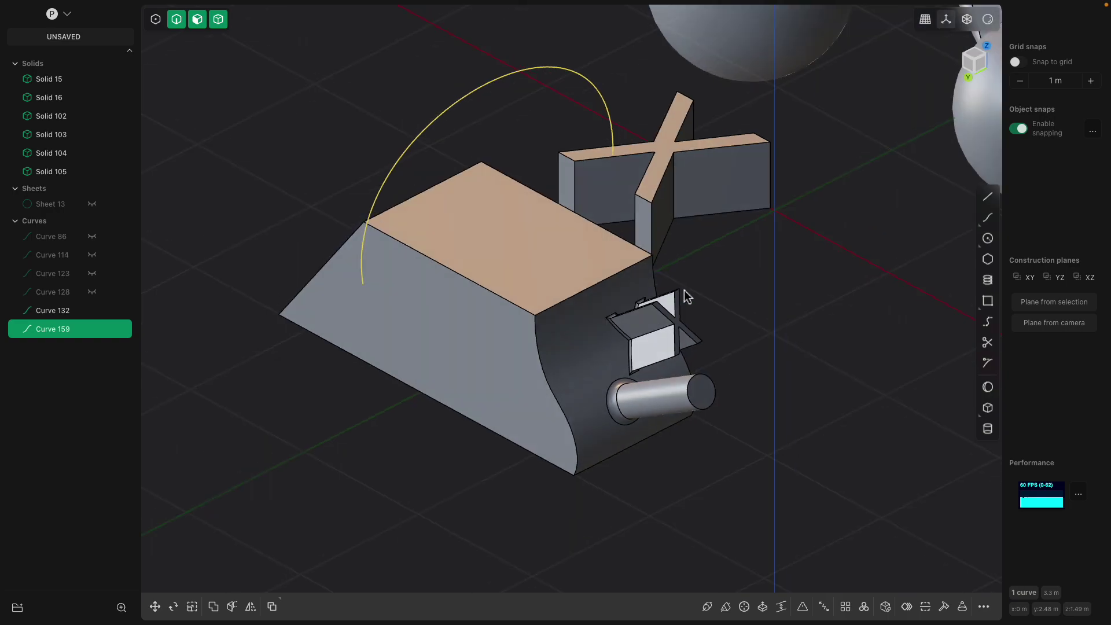
pyautogui.press('g')
pyautogui.moveTo(454, 152); pyautogui.dragTo(363, 101)
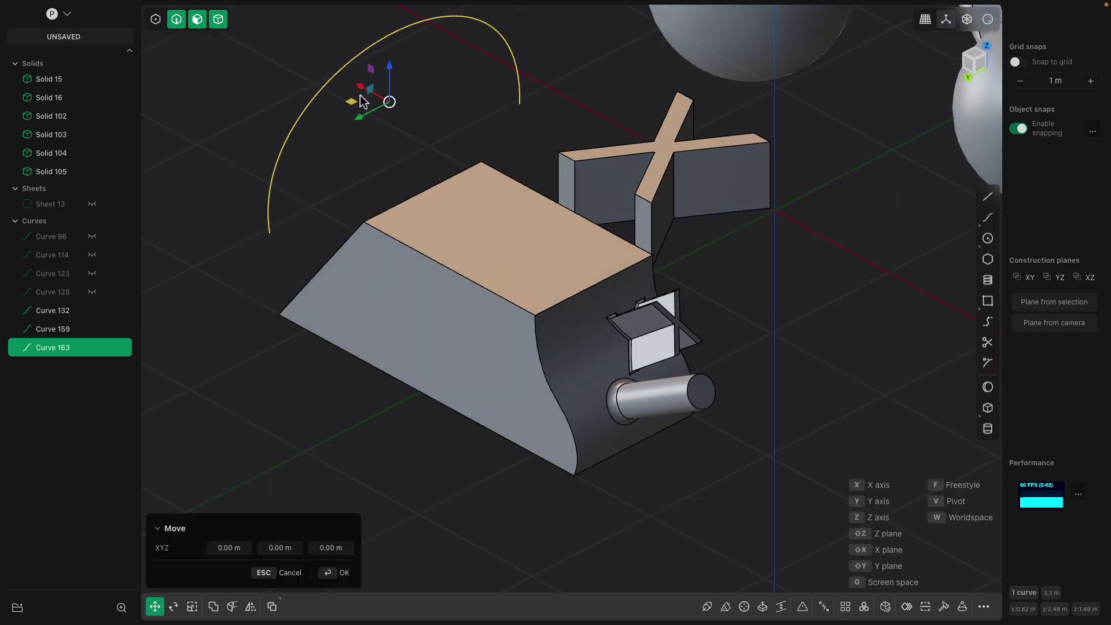
pyautogui.press('Return')
# - Loft a curved sheet between the two arched curves above the tapered block
pyautogui.moveTo(745, 297); pyautogui.dragTo(551, 258, button='middle')
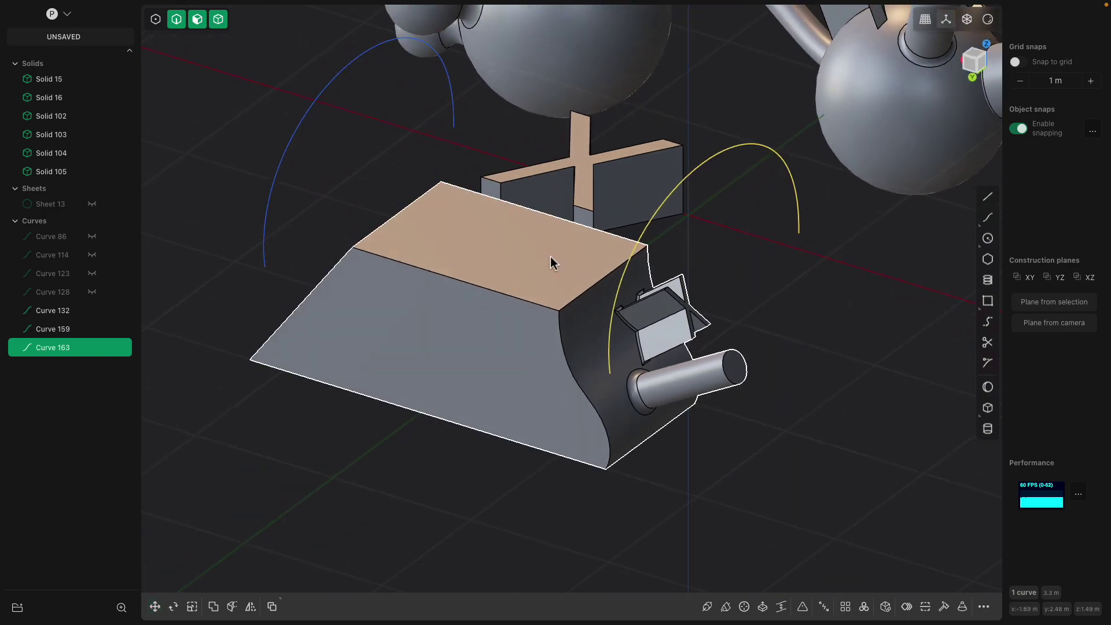
pyautogui.click(578, 258)
pyautogui.click(652, 227)
pyautogui.click(646, 225)
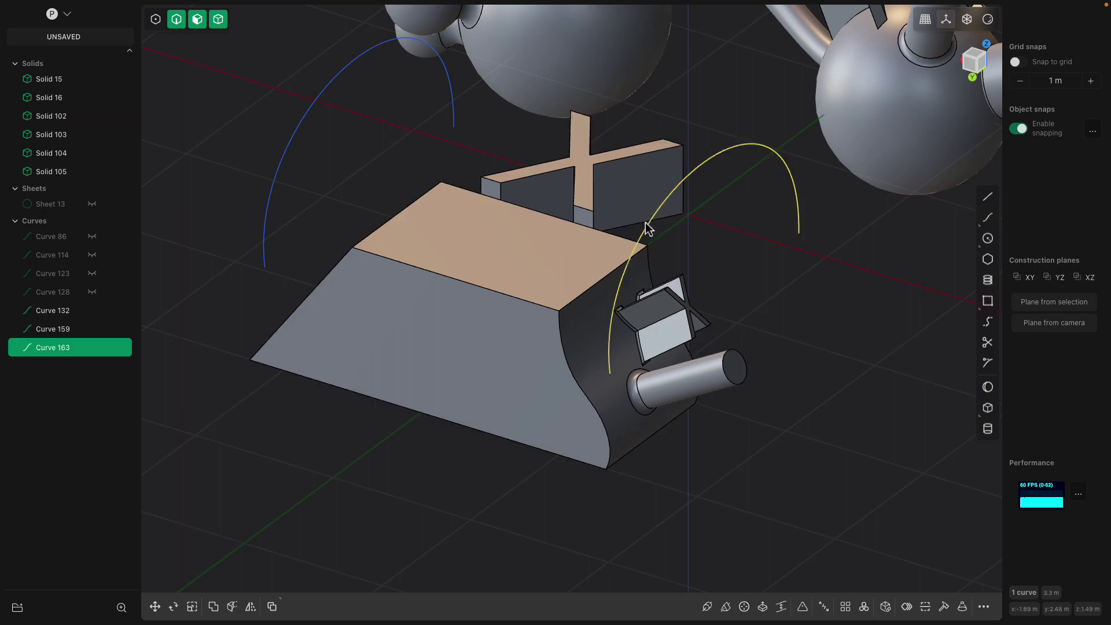
pyautogui.press('l')
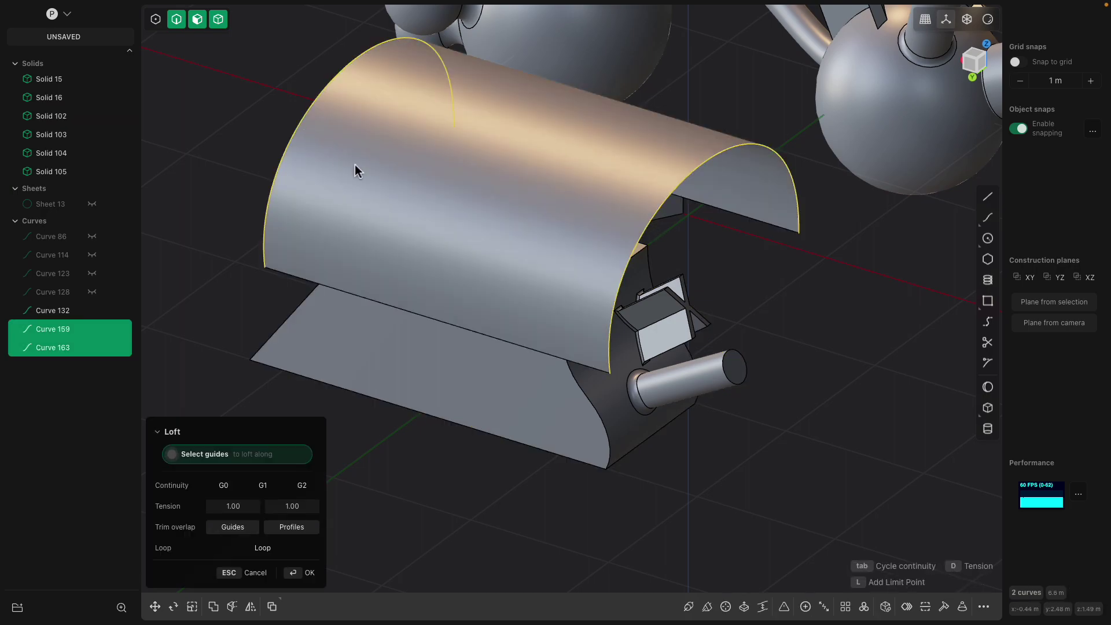
pyautogui.moveTo(356, 164); pyautogui.dragTo(567, 163, button='middle')
pyautogui.press('Return')
# - Match the block's flat top face to the lofted sheet using the Front side option, and delete the sheet
pyautogui.click(530, 238)
pyautogui.click(530, 238)
pyautogui.click(824, 606)
pyautogui.click(574, 104)
pyautogui.moveTo(577, 109); pyautogui.dragTo(526, 314, button='middle')
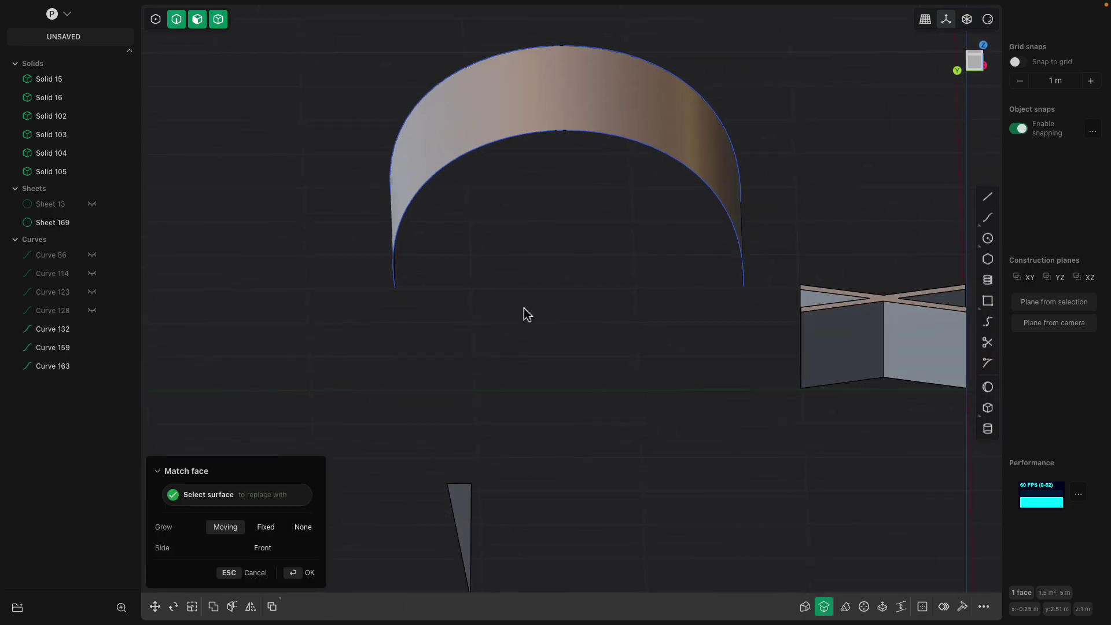
pyautogui.click(270, 550)
pyautogui.moveTo(504, 368); pyautogui.dragTo(503, 356, button='middle')
pyautogui.moveTo(429, 324); pyautogui.dragTo(468, 293, button='middle')
pyautogui.press('Return')
pyautogui.click(444, 174)
pyautogui.press('Delete')
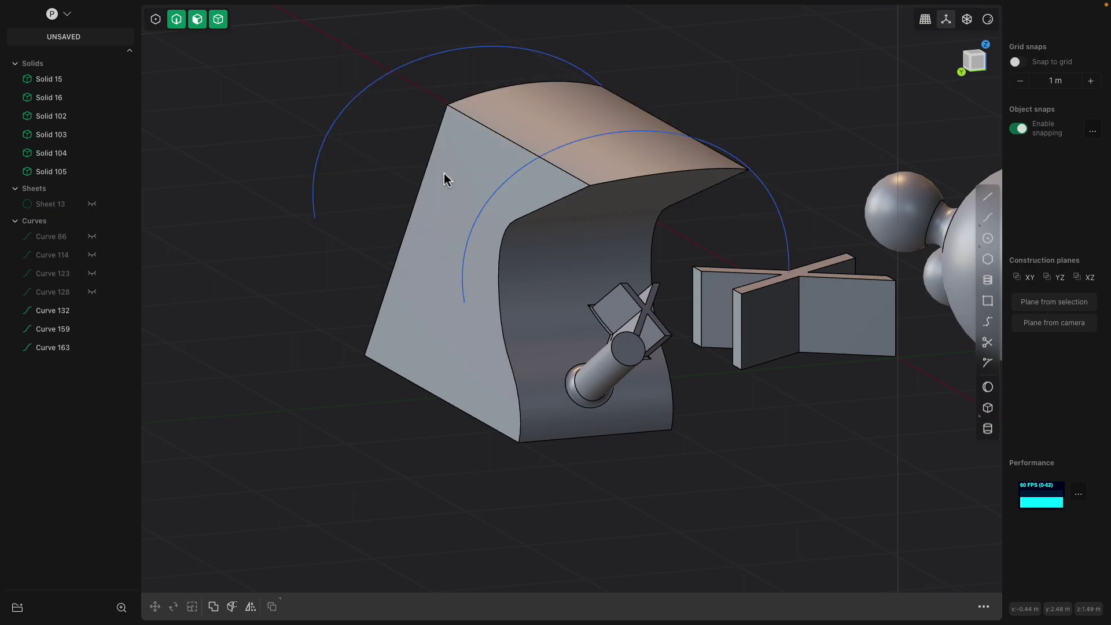
# - Fillet the overhanging edge where the block's arched top meets its wavy front face
pyautogui.moveTo(443, 172); pyautogui.dragTo(745, 164, button='middle')
pyautogui.click(658, 158)
pyautogui.click(659, 157)
pyautogui.press('b')
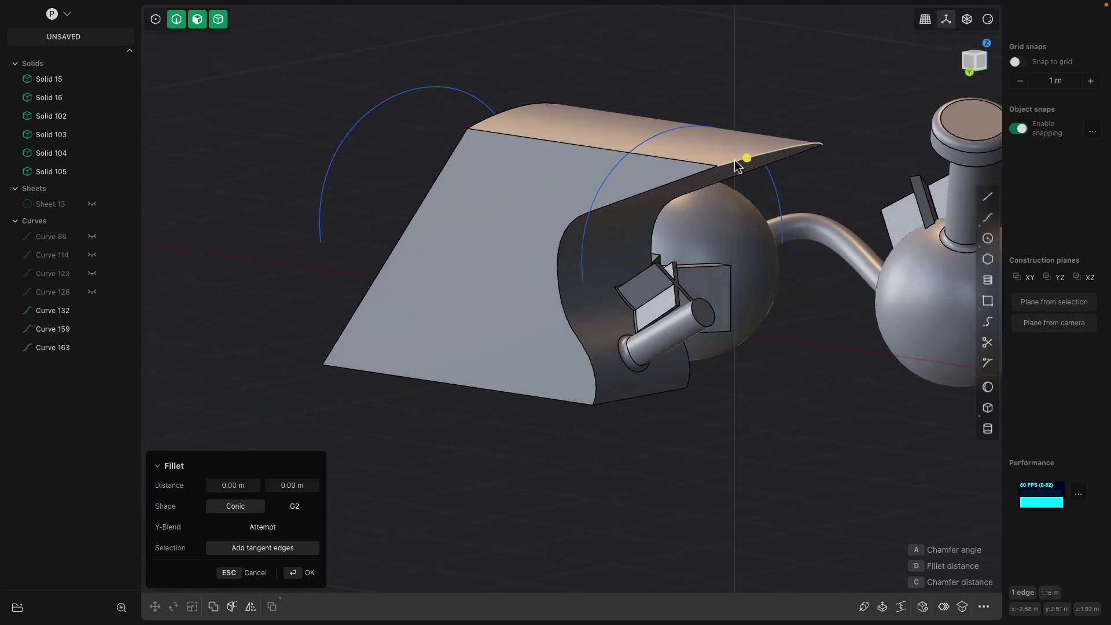
pyautogui.moveTo(746, 164); pyautogui.dragTo(751, 162)
pyautogui.moveTo(592, 140)
pyautogui.mouseDown(button='middle')
pyautogui.moveTo(576, 174)
pyautogui.moveTo(644, 127)
pyautogui.moveTo(714, 146)
pyautogui.moveTo(596, 154)
pyautogui.mouseUp(button='middle')
pyautogui.press('Return')
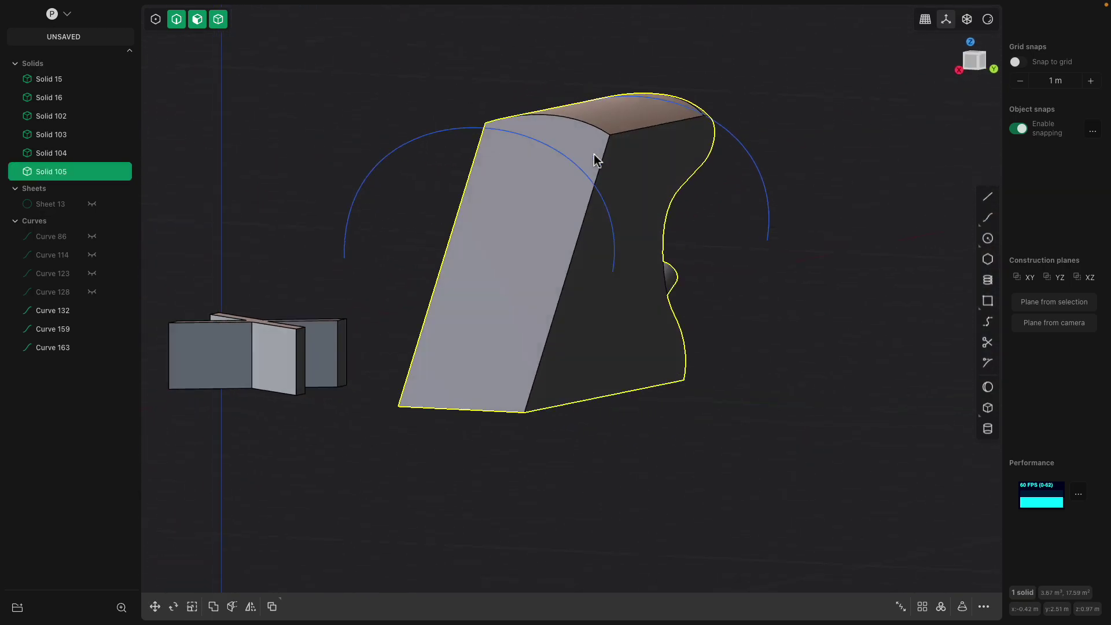
# - Try to draft both side faces of the arched block together by about 5.91 degrees
pyautogui.click(617, 219)
pyautogui.press('o')
pyautogui.moveTo(618, 218); pyautogui.dragTo(667, 269, button='middle')
pyautogui.keyDown('shift'); pyautogui.click(566, 315); pyautogui.keyUp('shift')
pyautogui.moveTo(604, 334); pyautogui.dragTo(532, 296, button='middle')
pyautogui.click(806, 608)
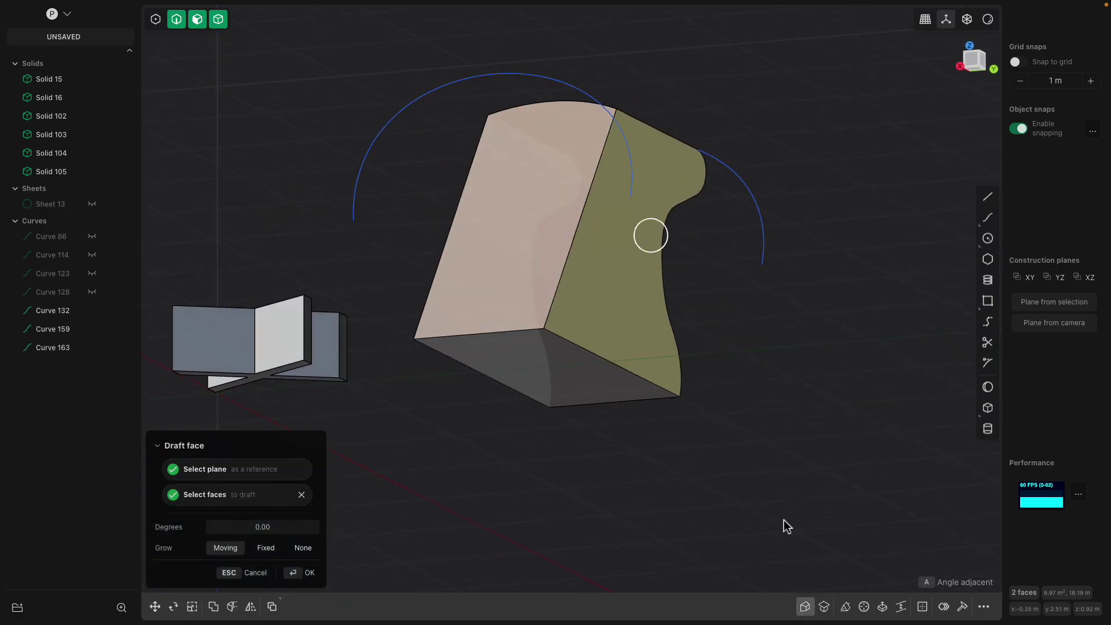
pyautogui.moveTo(784, 523); pyautogui.dragTo(687, 338, button='middle')
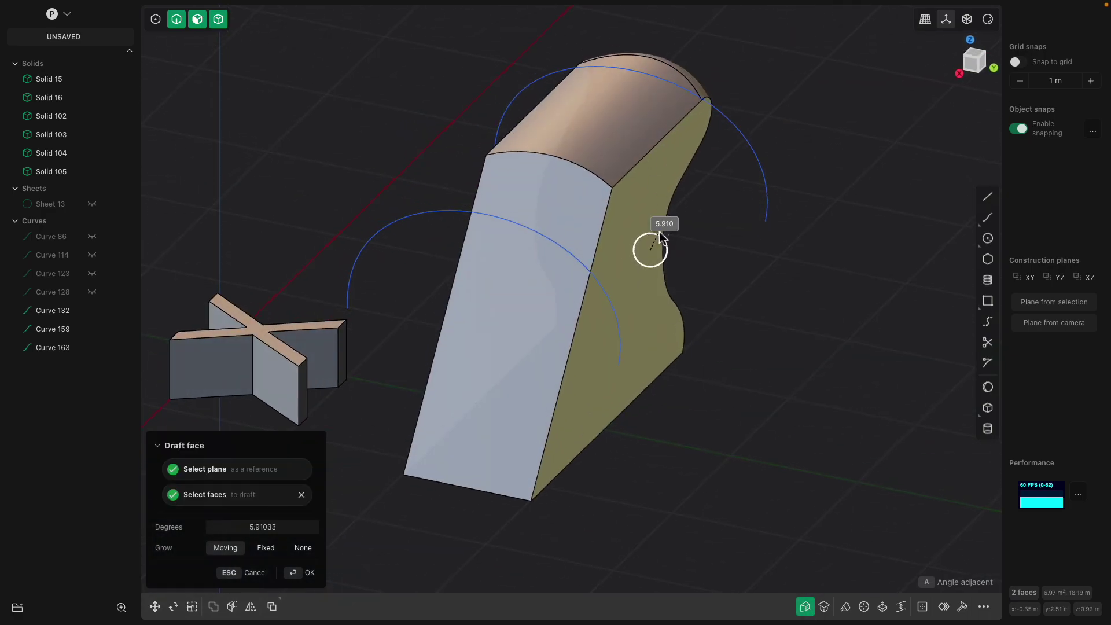
pyautogui.moveTo(675, 253); pyautogui.dragTo(674, 251)
pyautogui.press('Return')
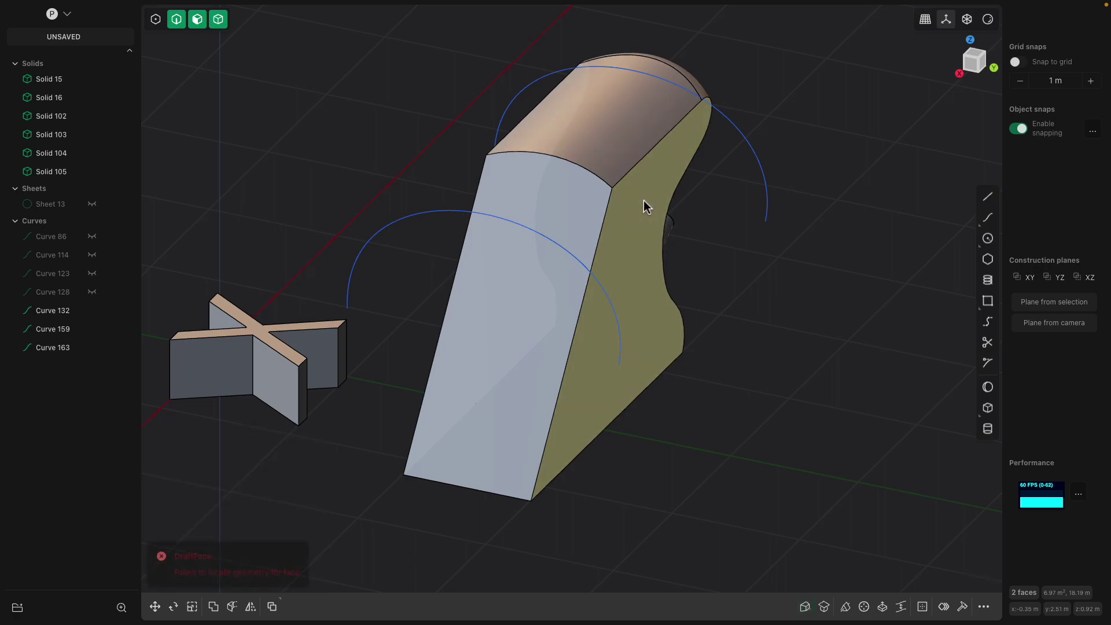
# - Try to draft only one side face of the arched block
pyautogui.click(644, 202)
pyautogui.moveTo(653, 286); pyautogui.dragTo(577, 419, button='middle')
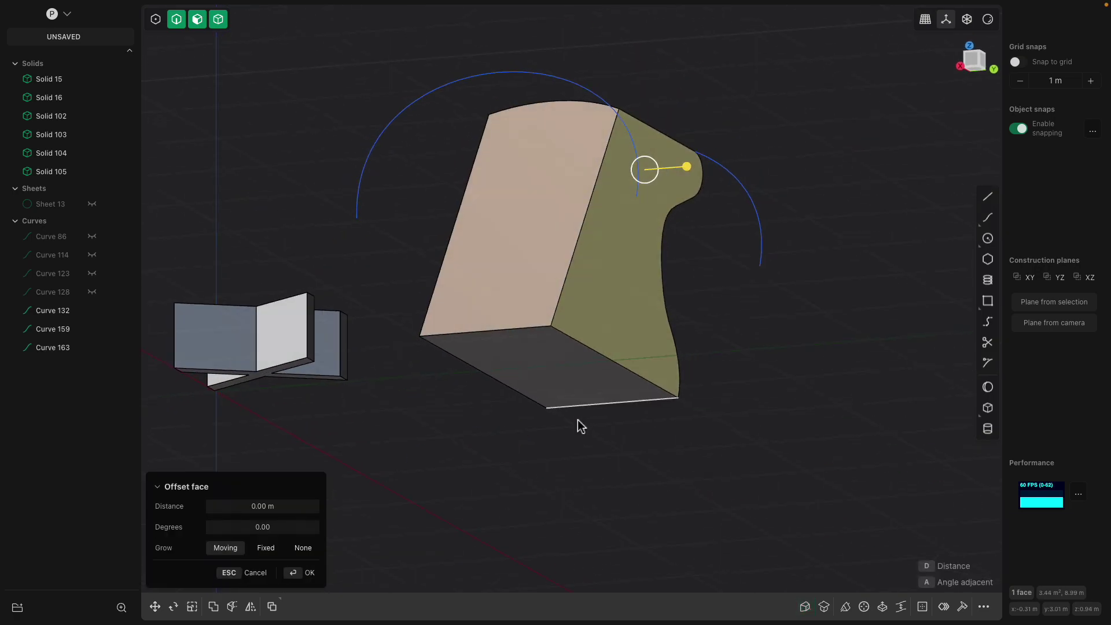
pyautogui.click(805, 607)
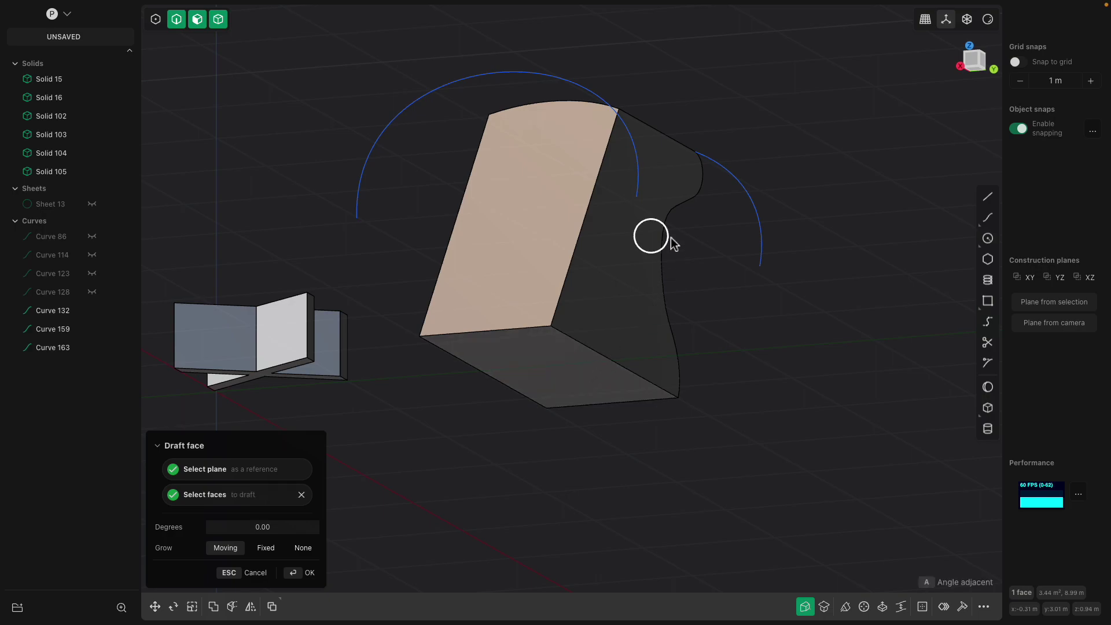
pyautogui.moveTo(665, 232); pyautogui.dragTo(653, 198)
pyautogui.moveTo(654, 198); pyautogui.dragTo(528, 362, button='middle')
pyautogui.press('Escape')
pyautogui.moveTo(657, 164); pyautogui.dragTo(634, 327, button='middle')
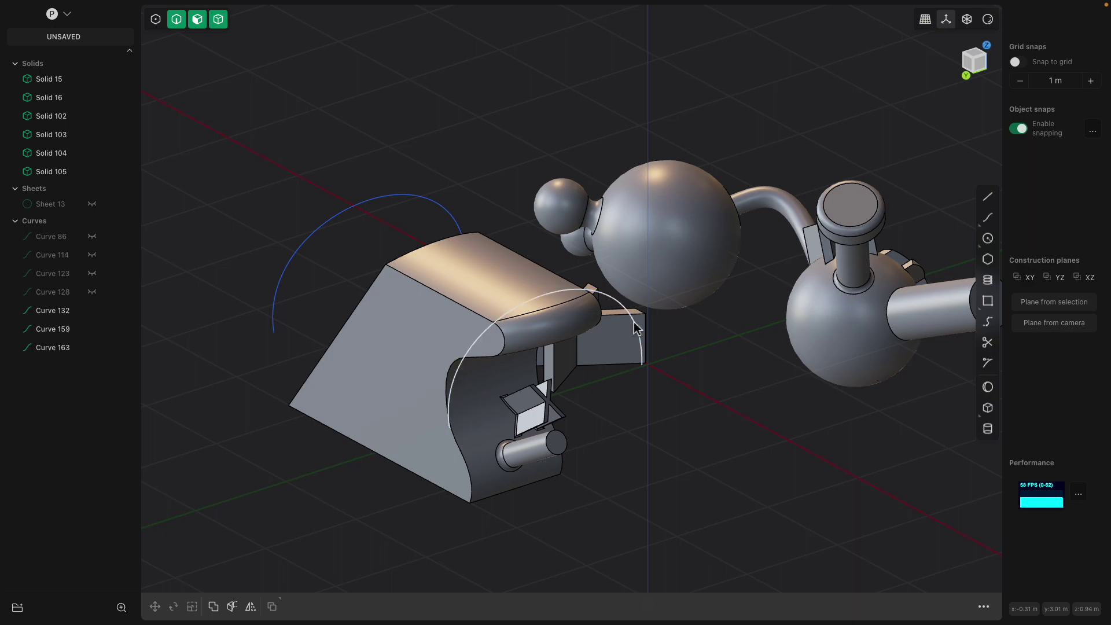
pyautogui.moveTo(671, 372); pyautogui.dragTo(550, 293, button='middle')
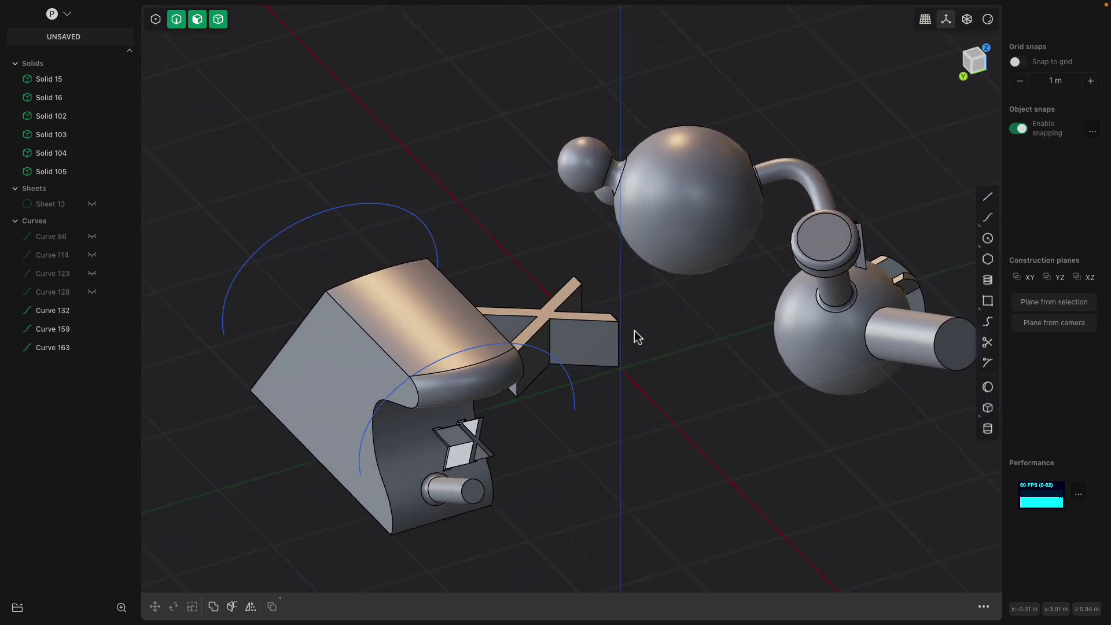
pyautogui.click(665, 269)
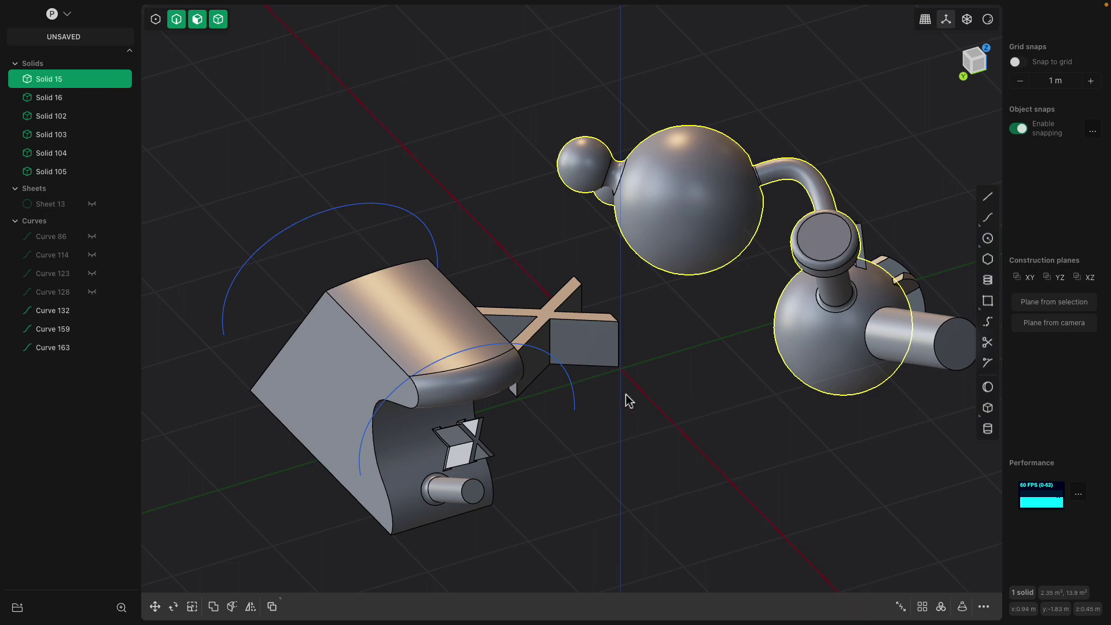
pyautogui.click(607, 381)
pyautogui.click(590, 360)
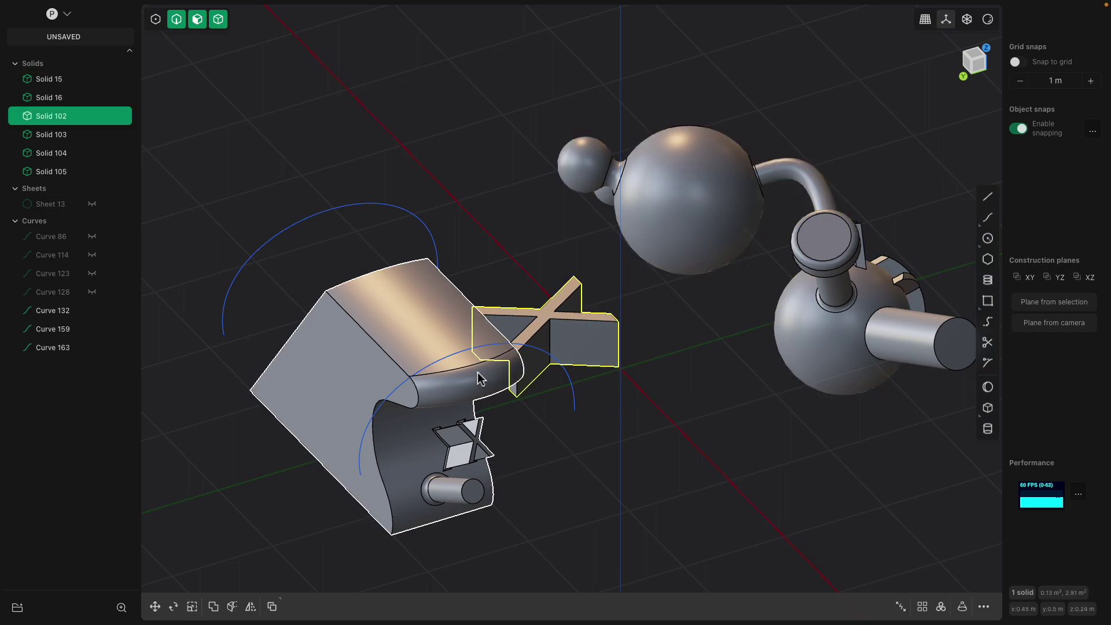
pyautogui.click(575, 345)
pyautogui.press('o')
pyautogui.moveTo(576, 345); pyautogui.dragTo(406, 382, button='middle')
pyautogui.moveTo(917, 442); pyautogui.dragTo(664, 370, button='middle')
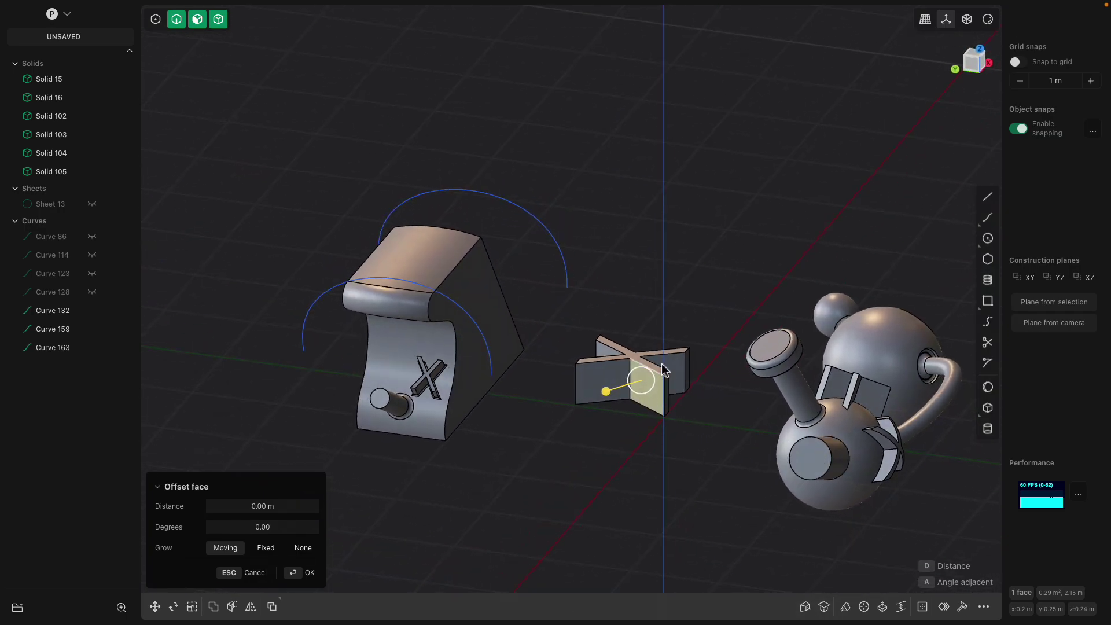
pyautogui.click(662, 365)
pyautogui.click(648, 310)
pyautogui.click(634, 371)
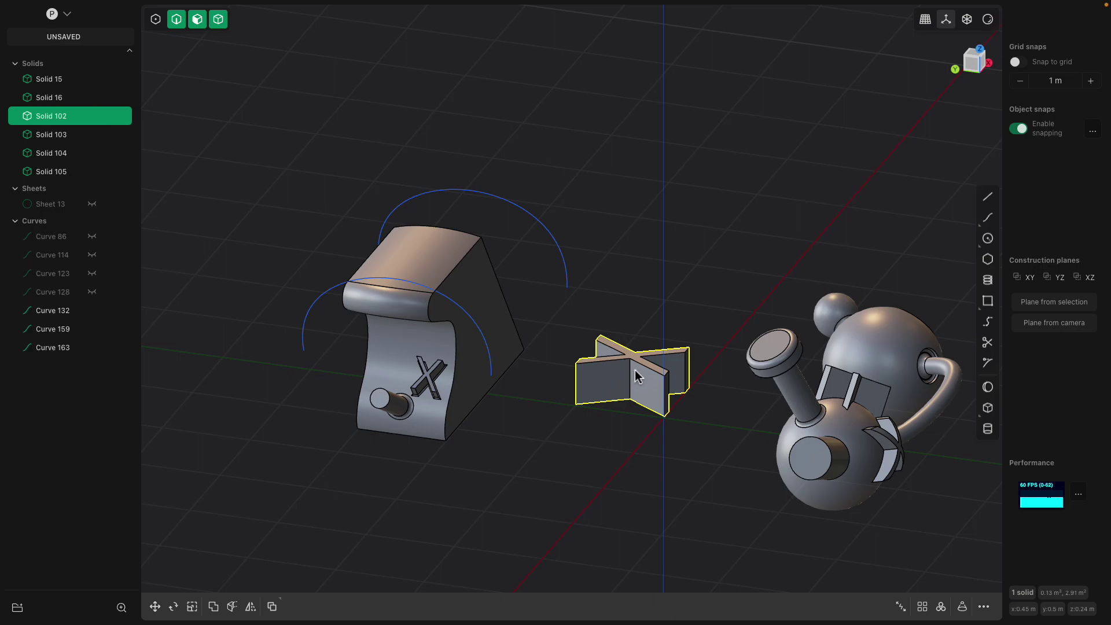
pyautogui.moveTo(866, 6)
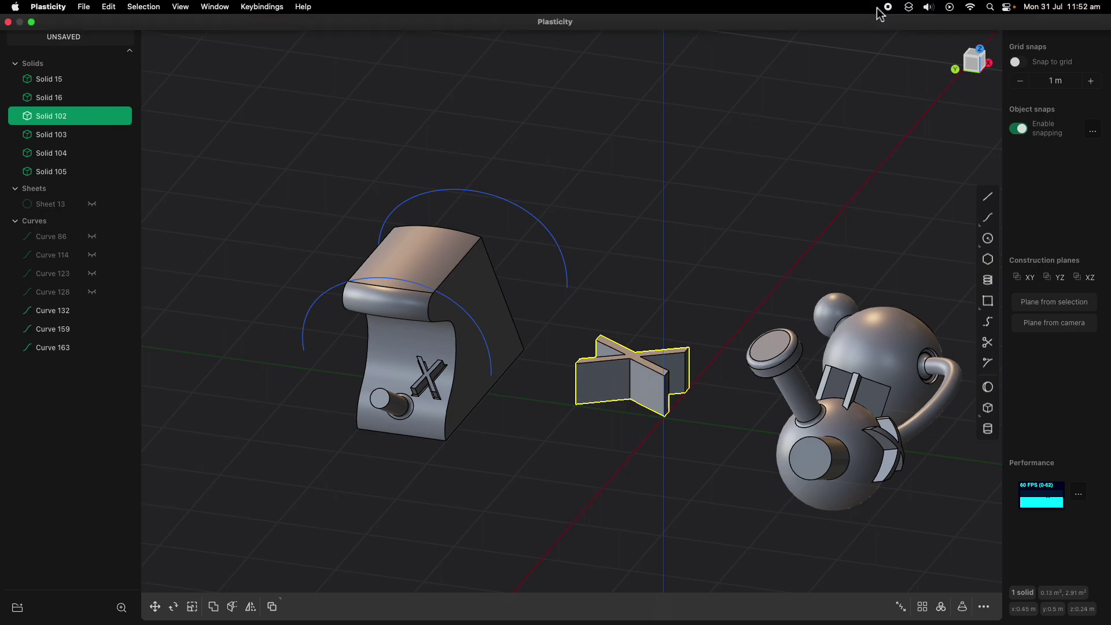